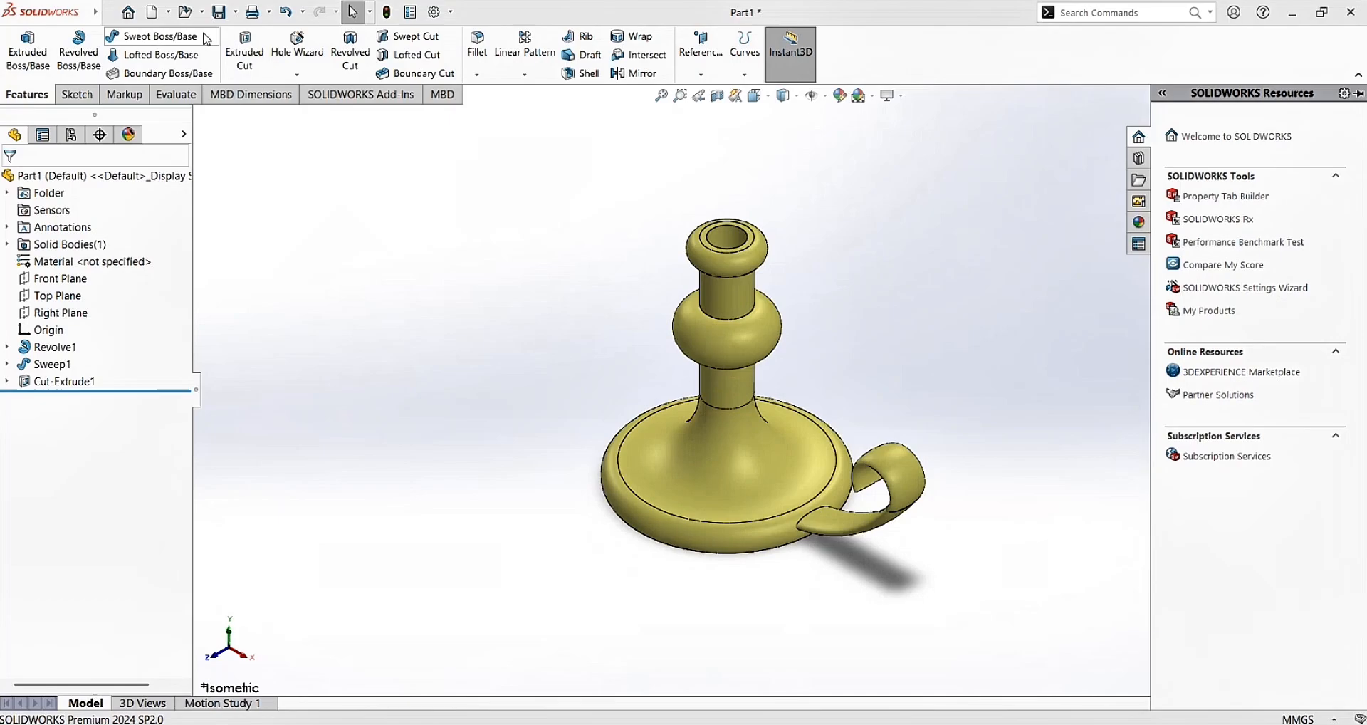
Create a new, empty part document
click(170, 13)
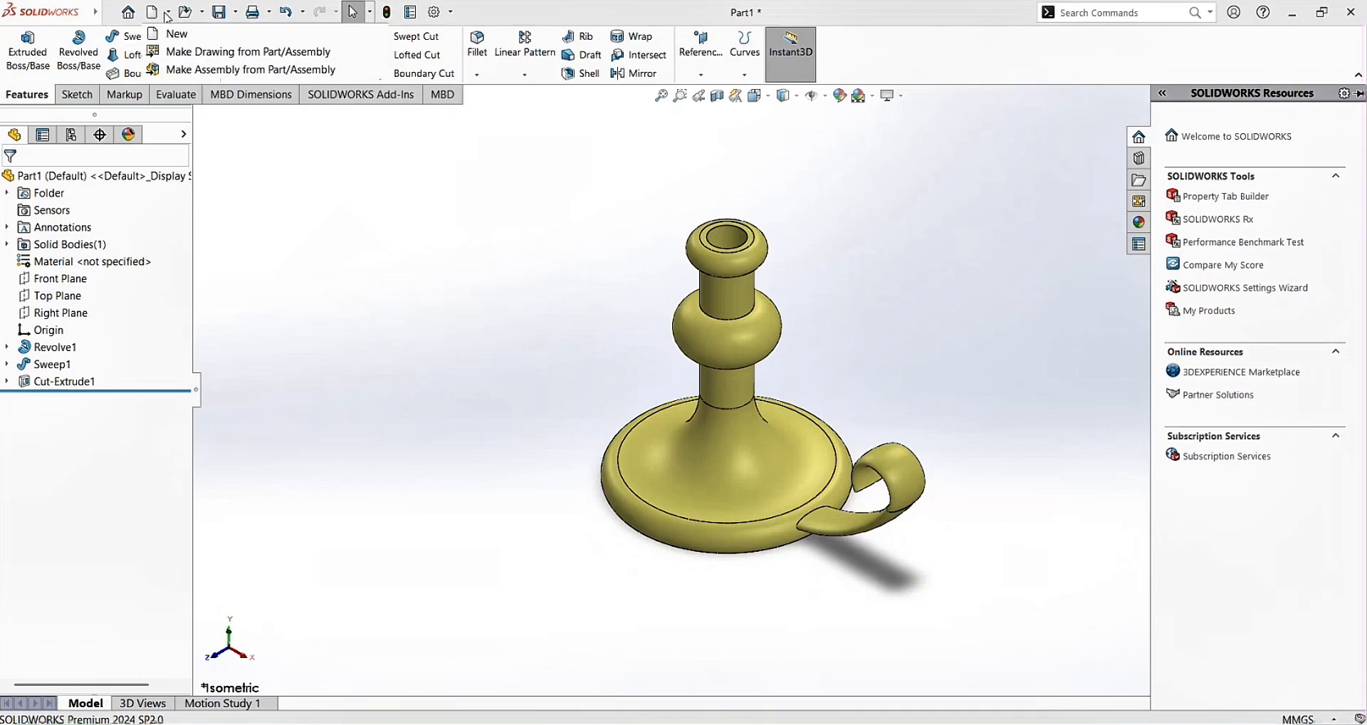
click(185, 44)
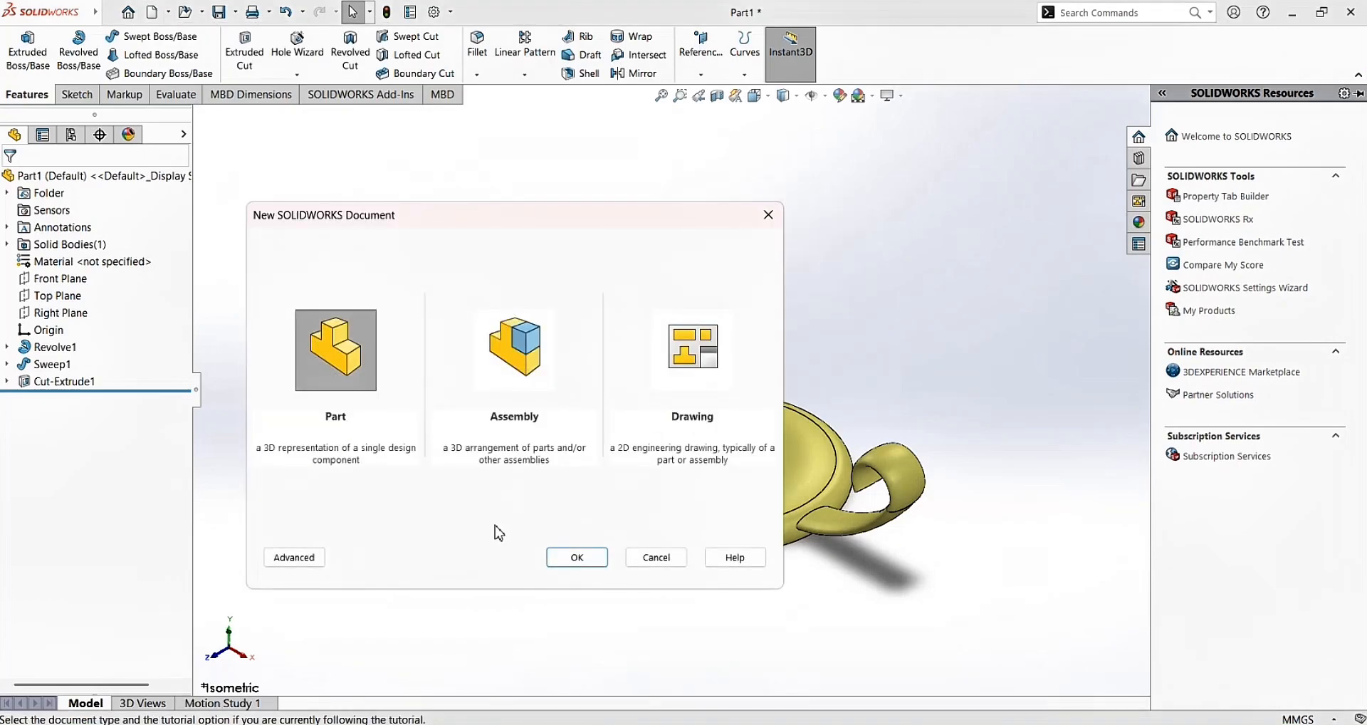
click(576, 558)
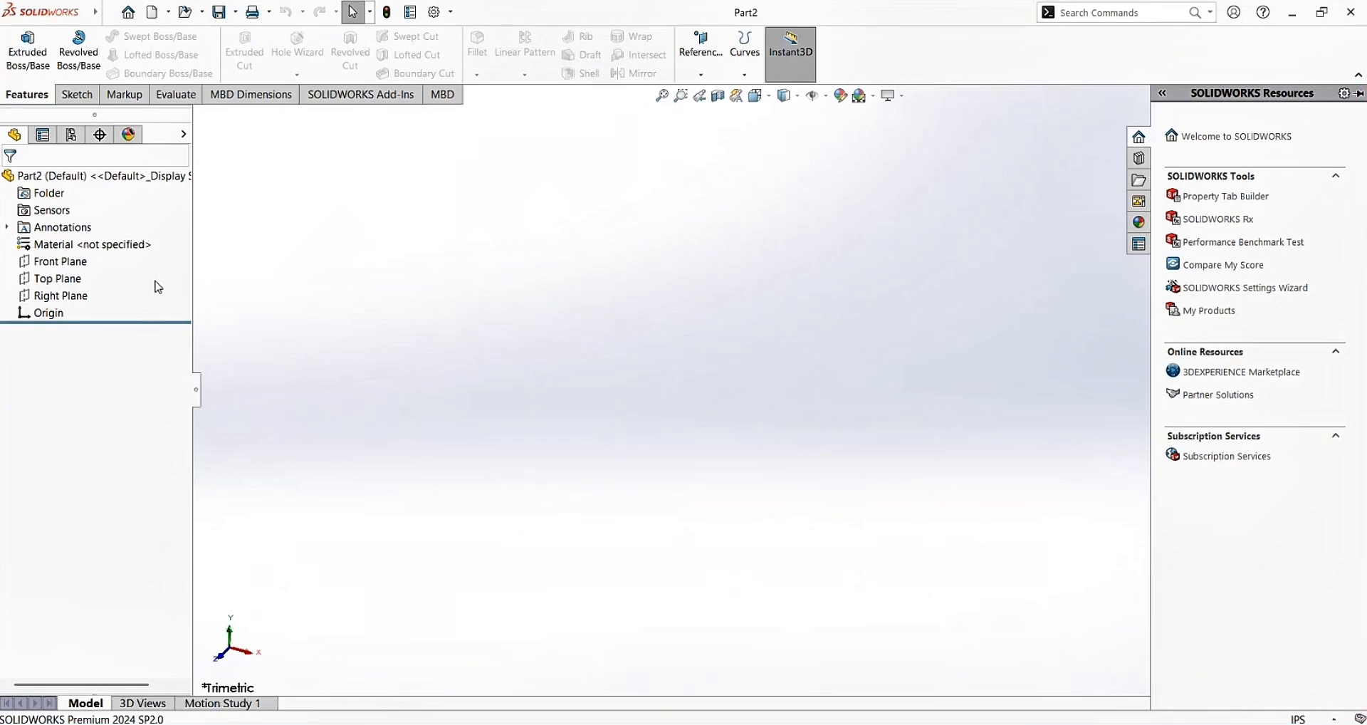
Set the part's unit system to MMGS (millimeter, gram, second)
click(78, 267)
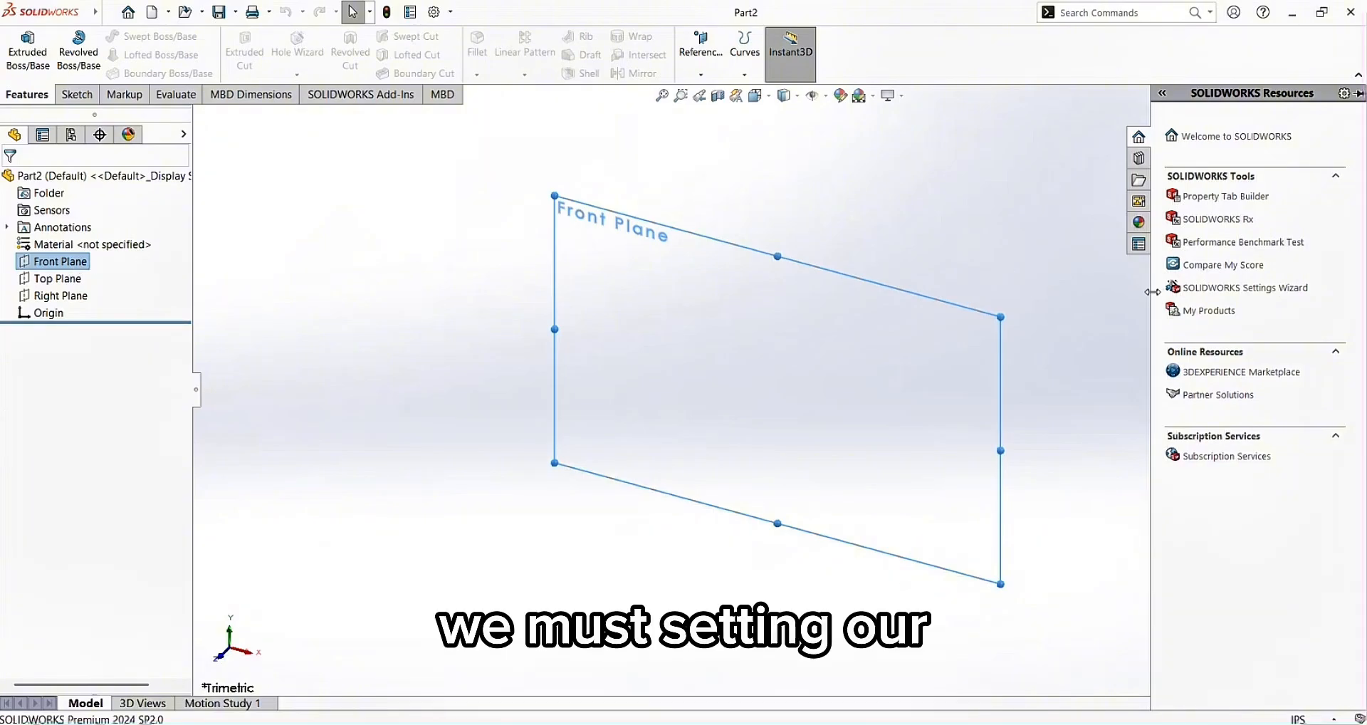
drag(1154, 290, 1159, 291)
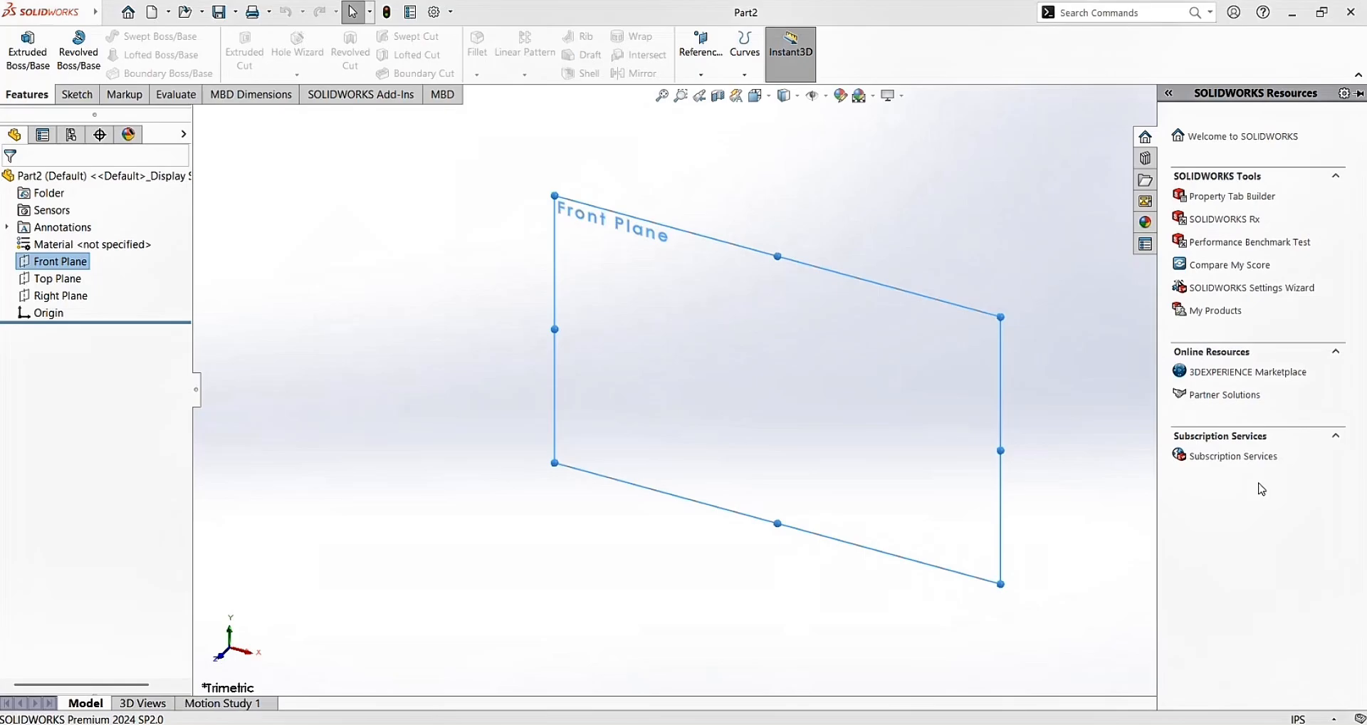
click(1301, 719)
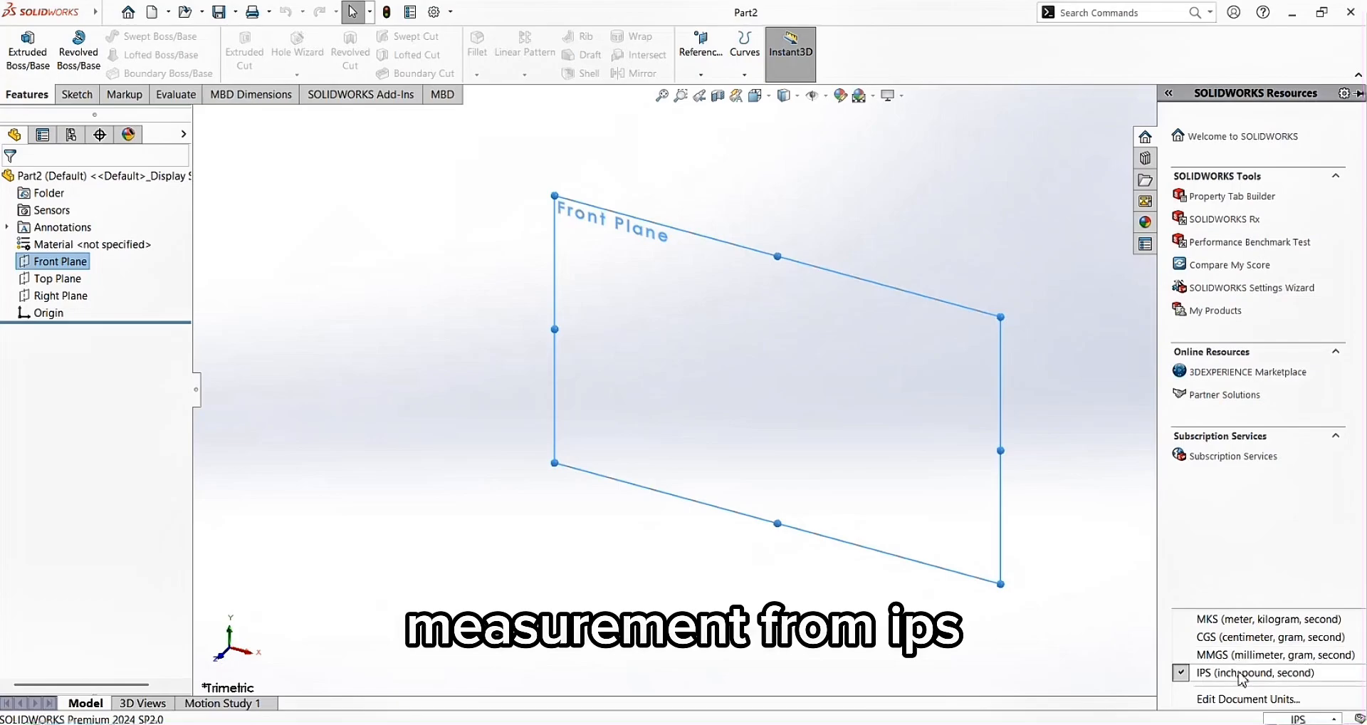
click(1233, 656)
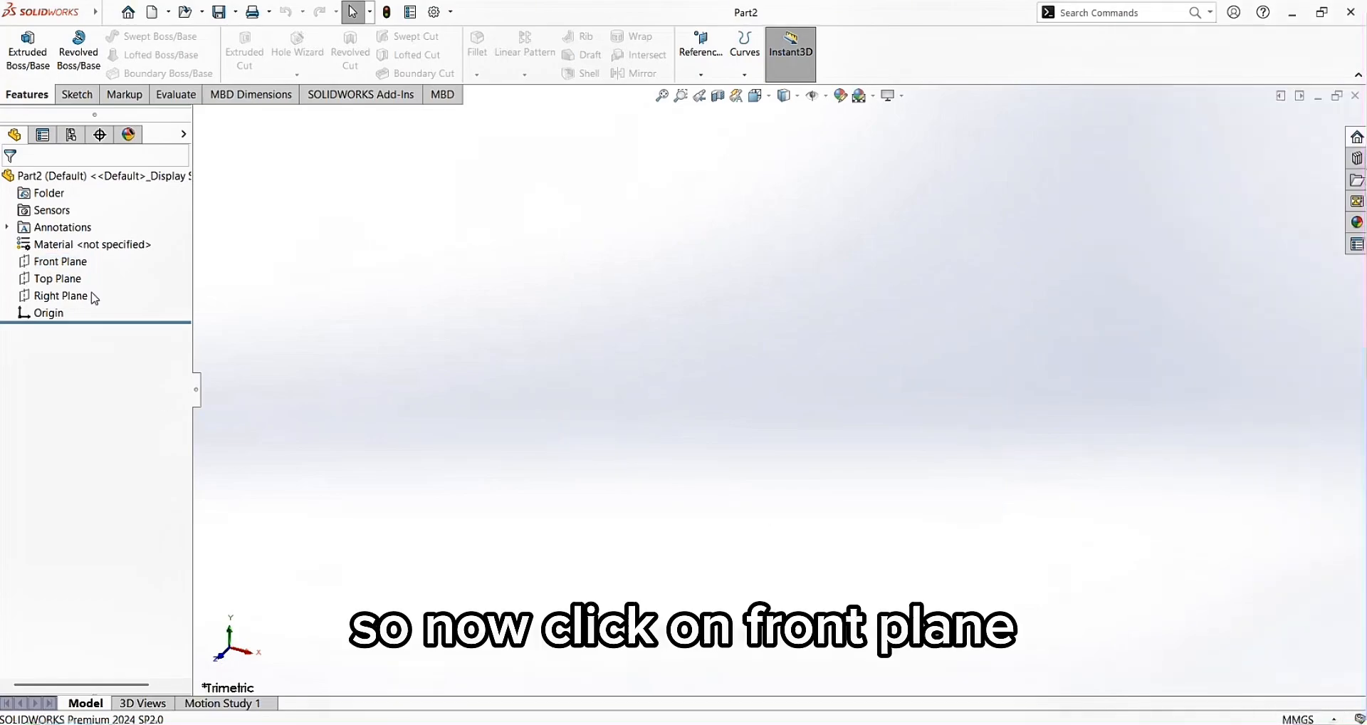
Orient the view normal to the Front Plane and start a sketch on it
click(61, 262)
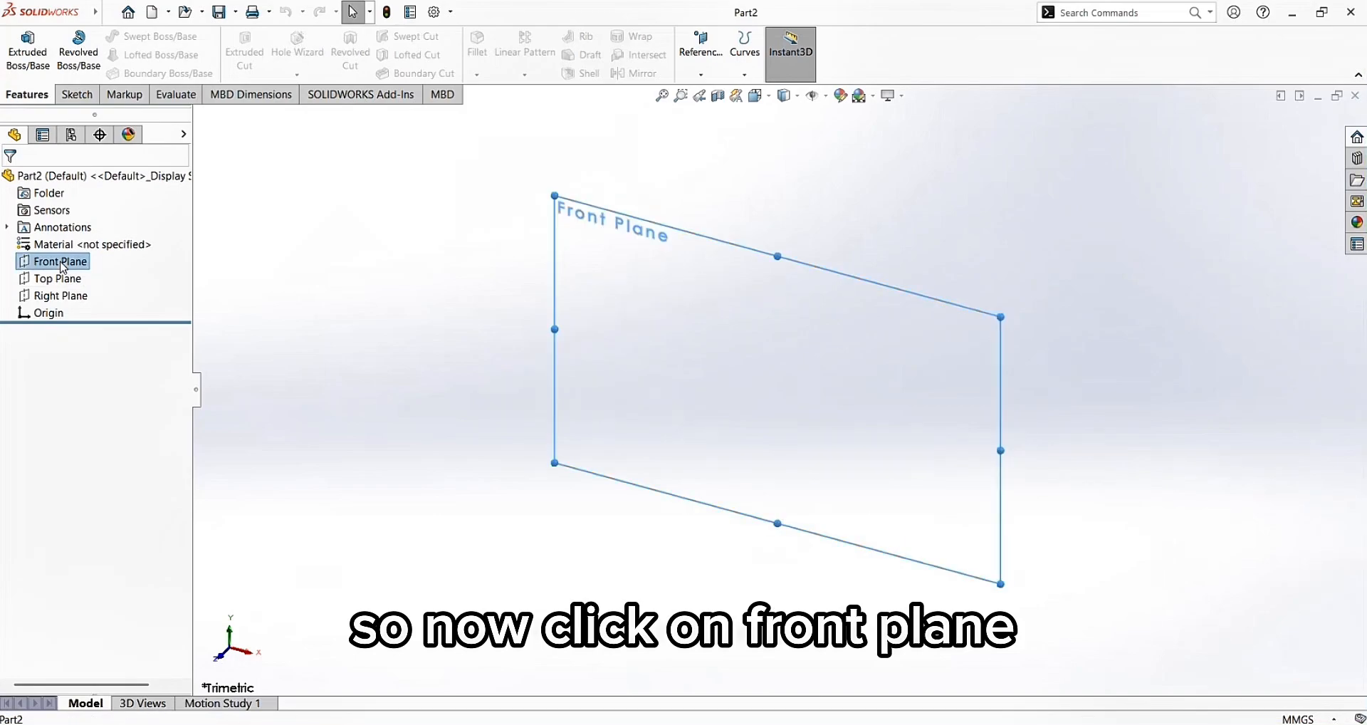
click(137, 245)
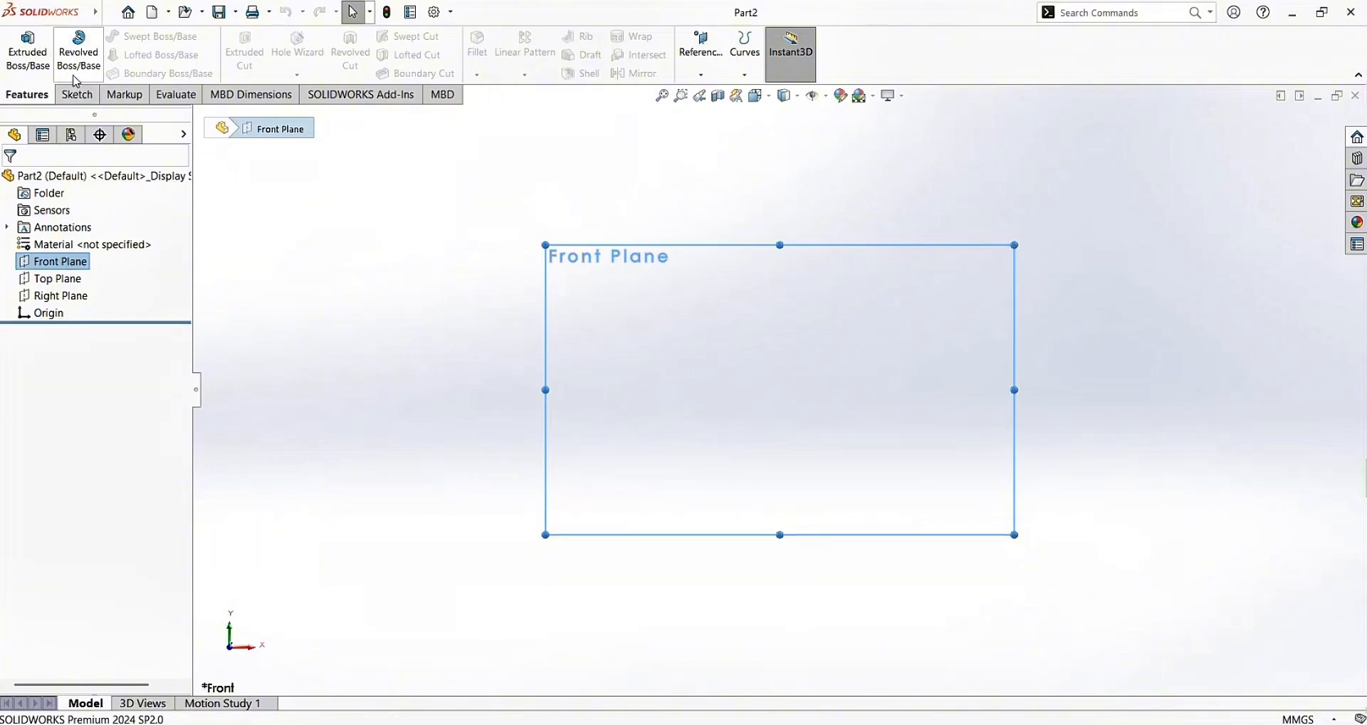
click(77, 96)
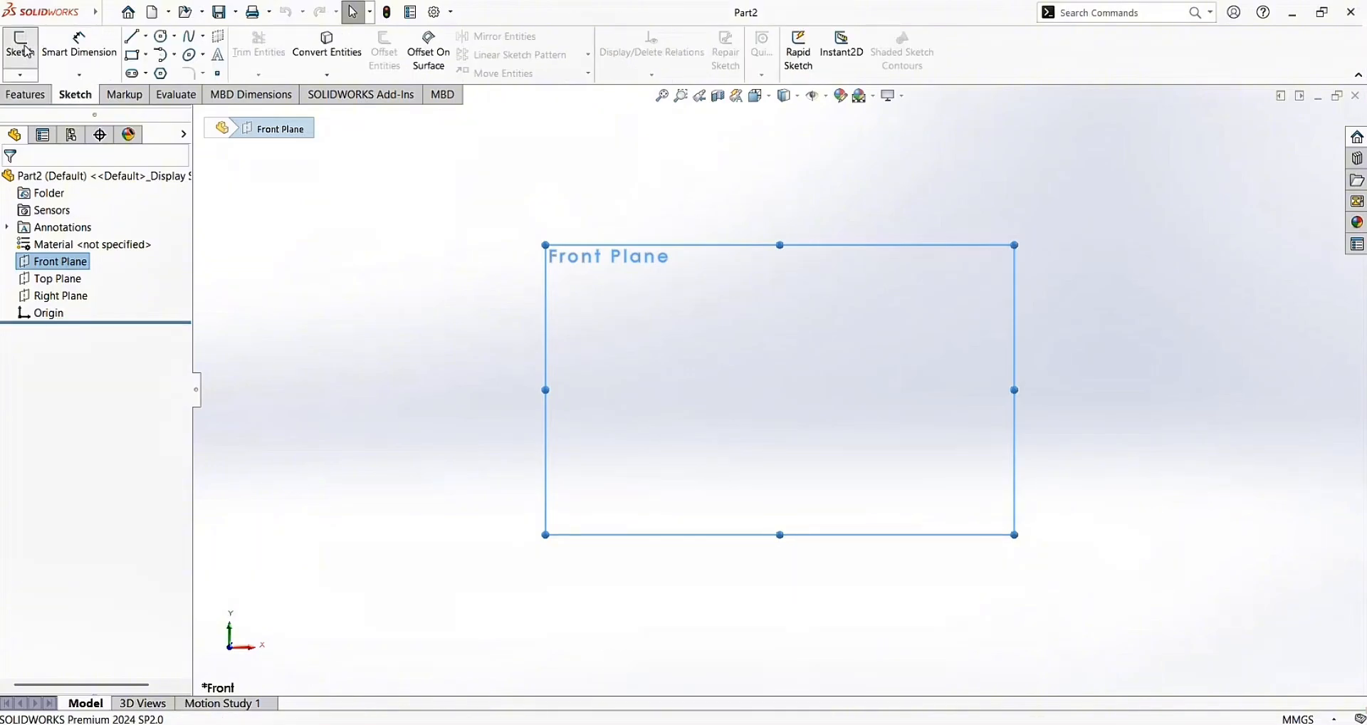
click(24, 48)
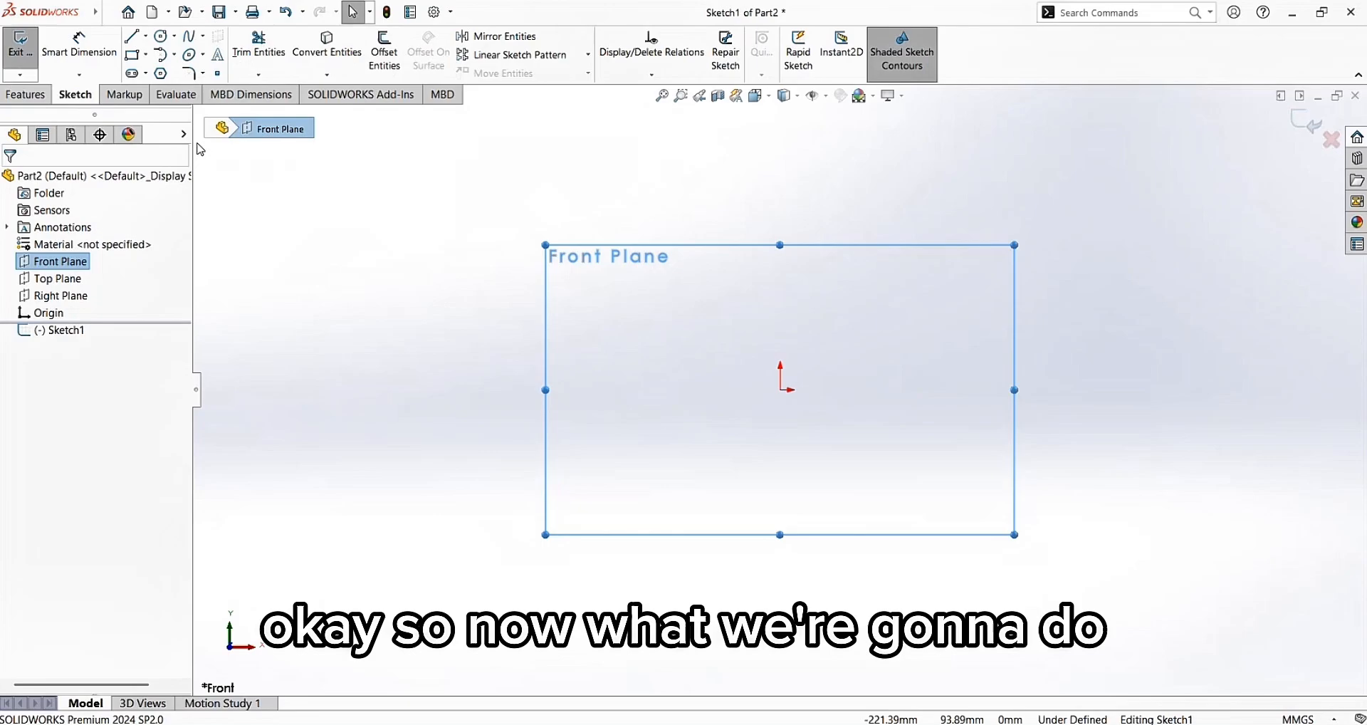
Sketch a vertical line about 40 mm up from the origin, continued by a horizontal line about 16.5 mm to the right
click(135, 40)
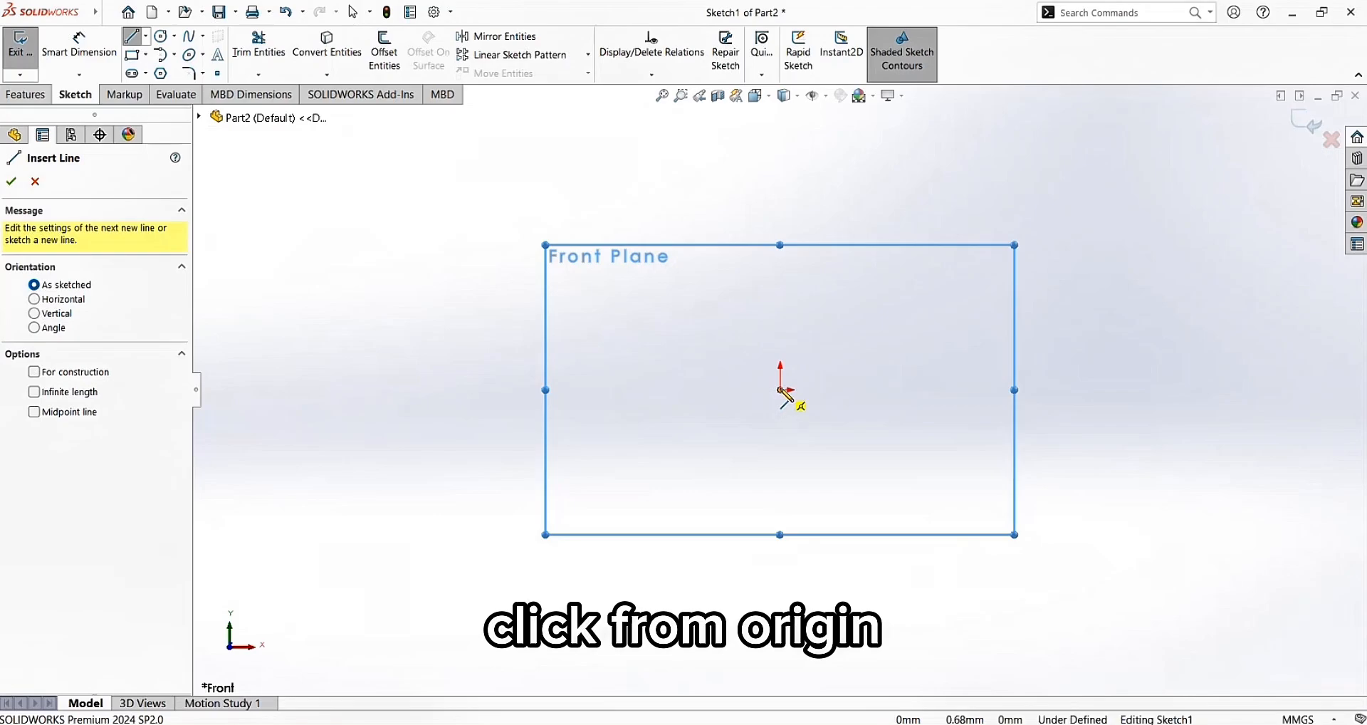
drag(781, 390, 780, 285)
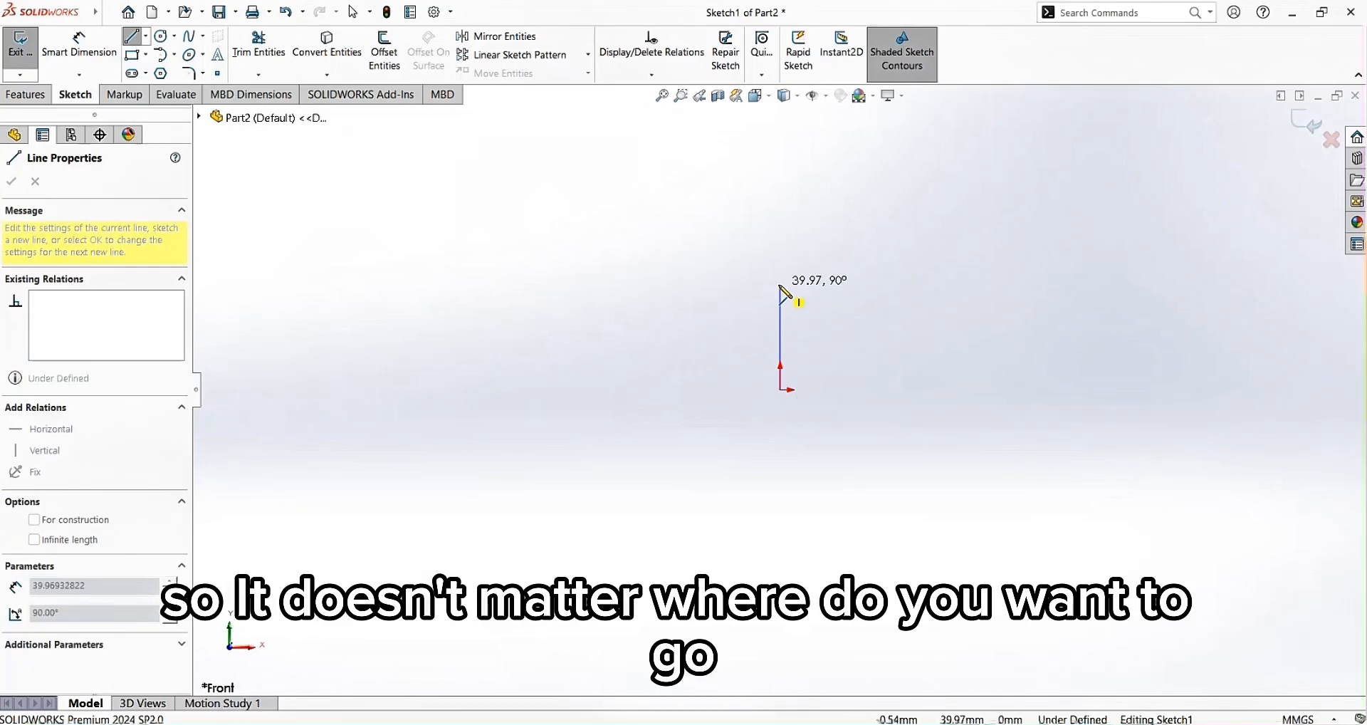
drag(780, 285, 780, 285)
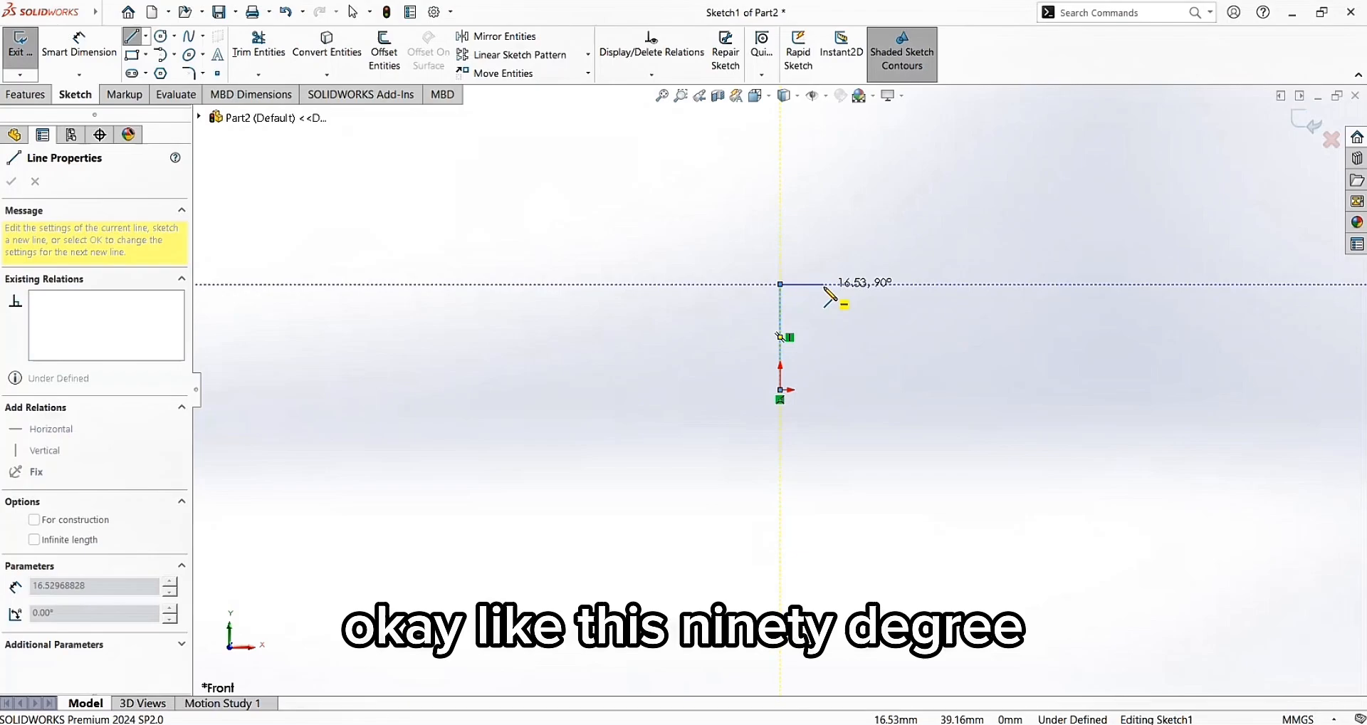
click(824, 285)
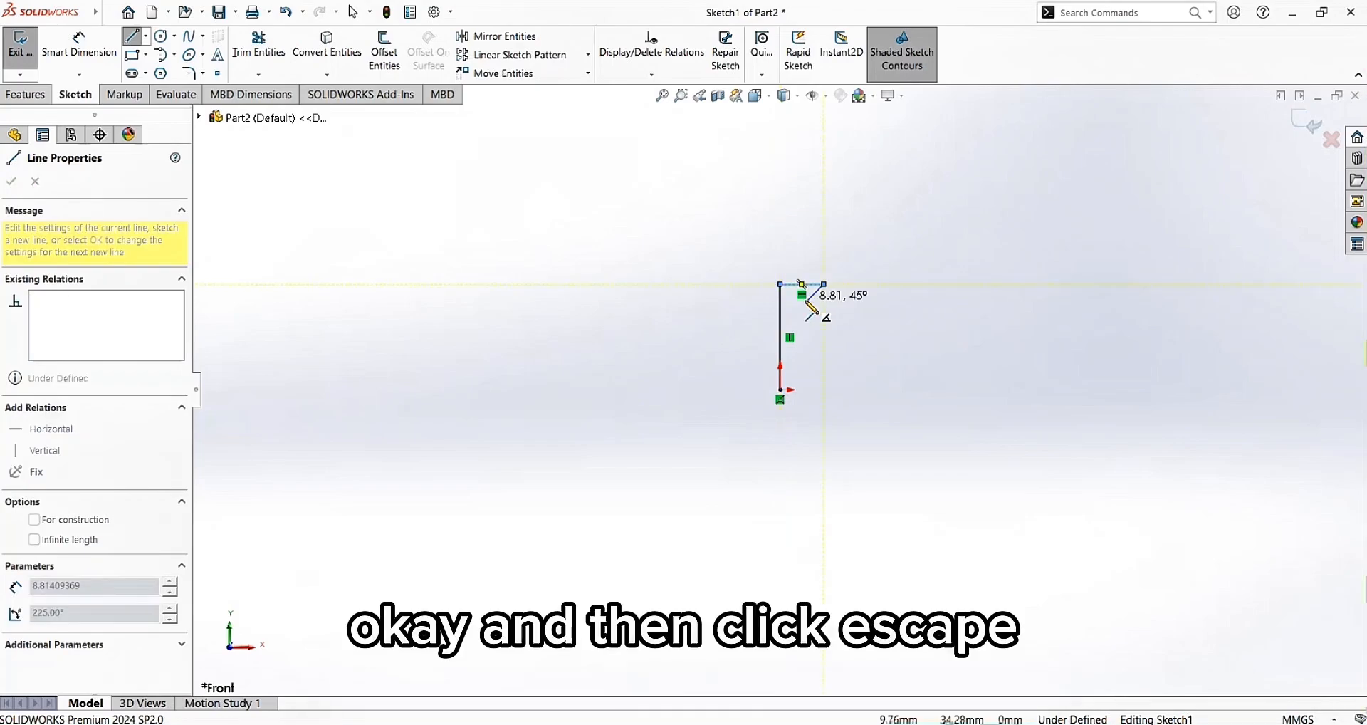
key(Escape)
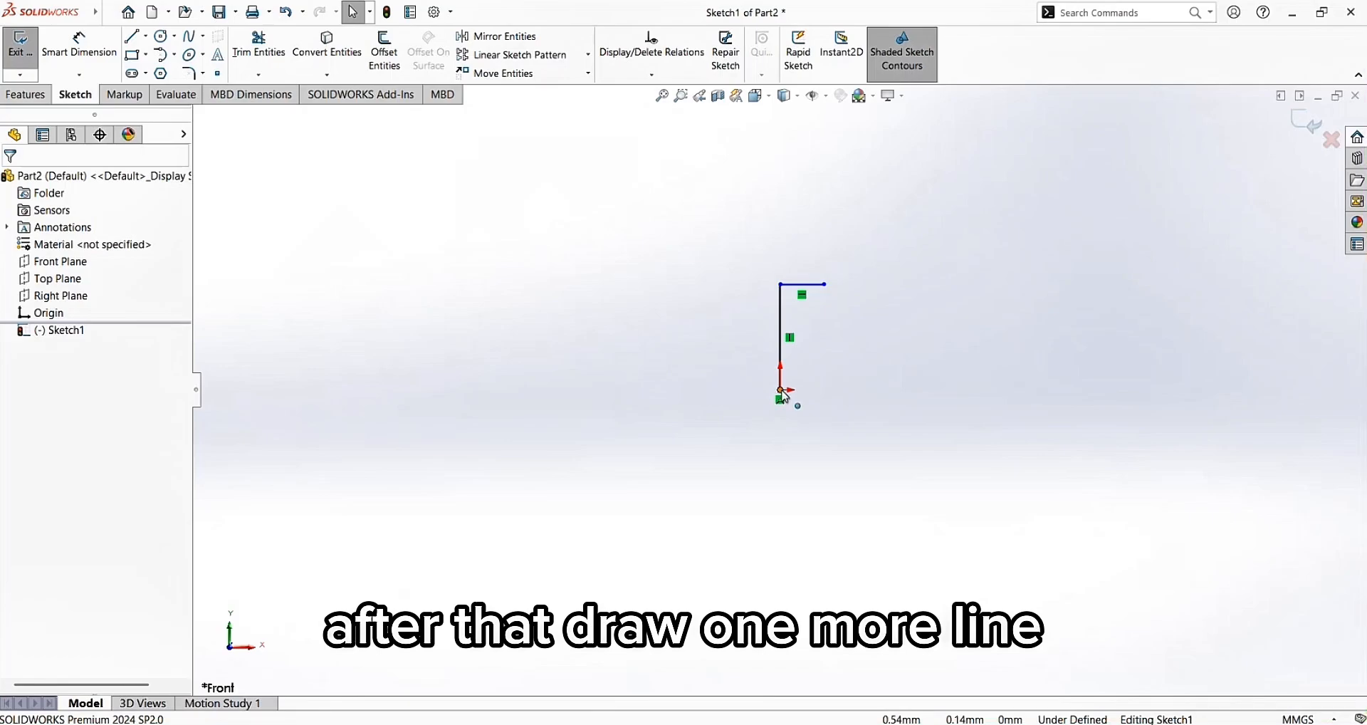
Sketch a horizontal line about 27 mm long from the origin to the right
click(781, 390)
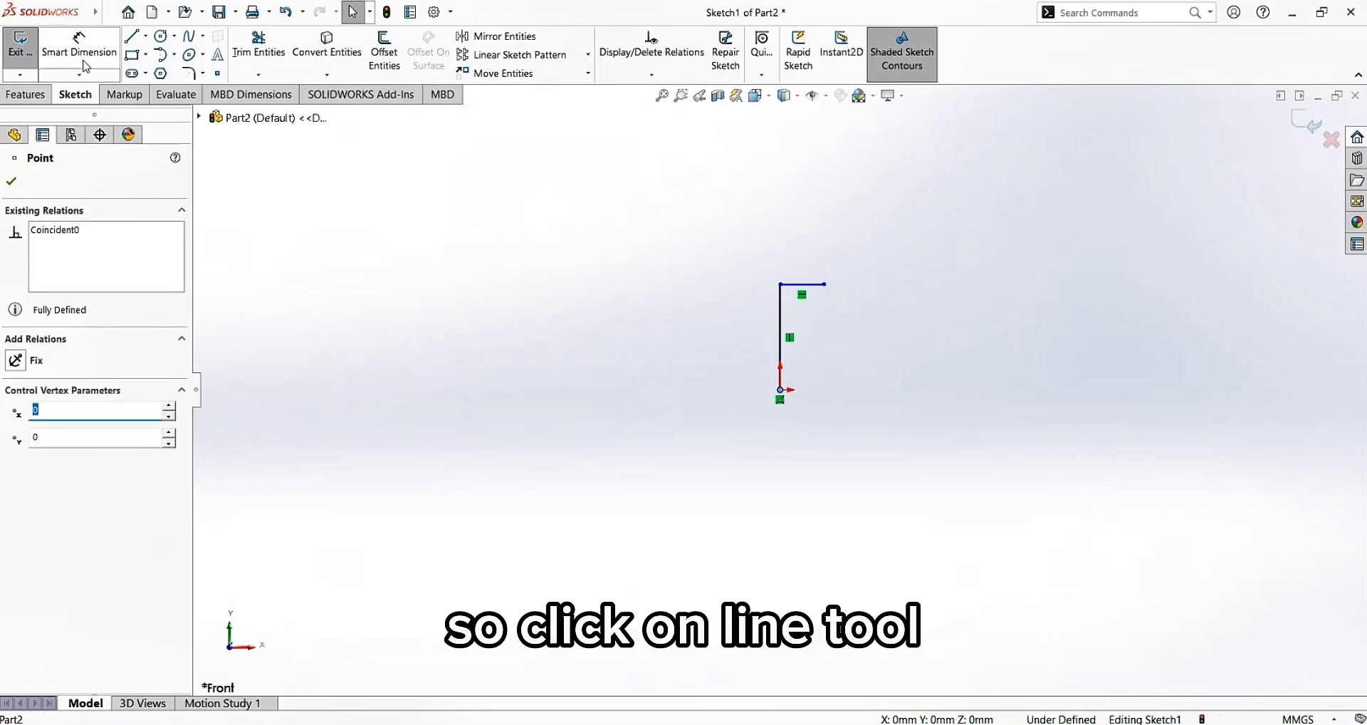
click(132, 36)
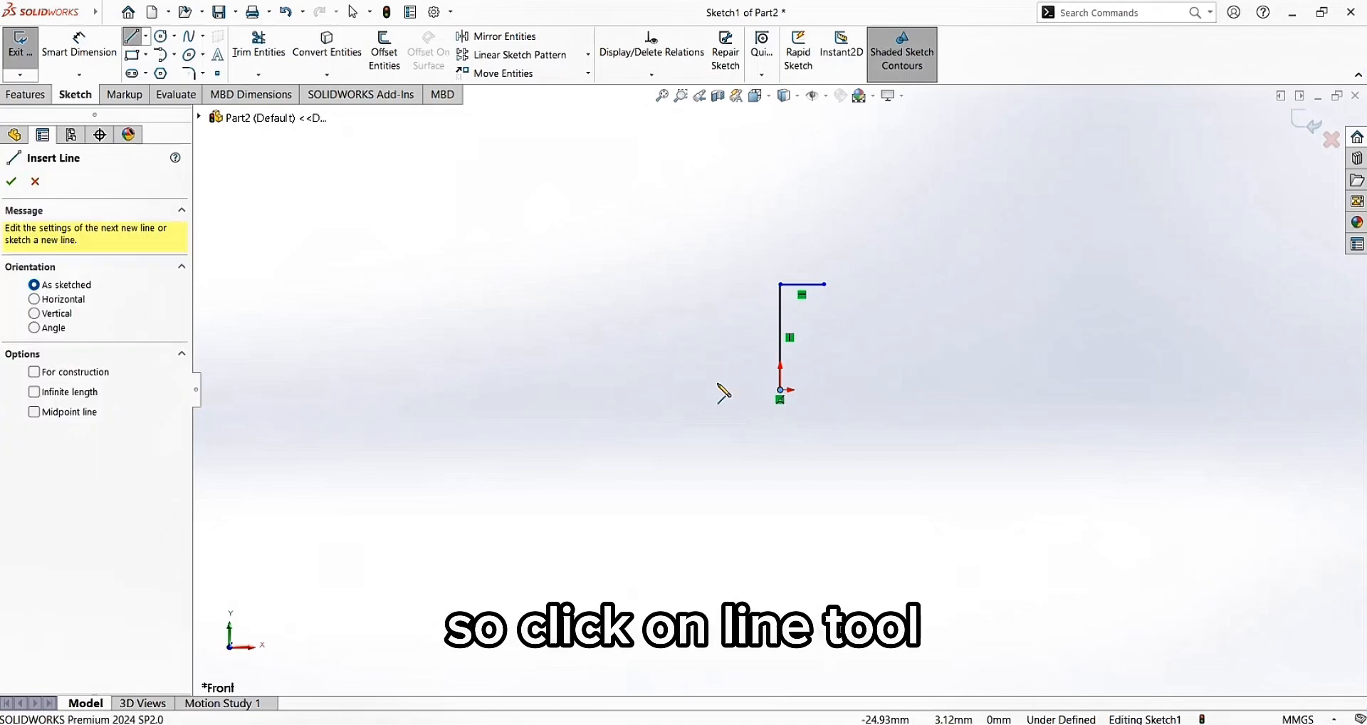
click(780, 390)
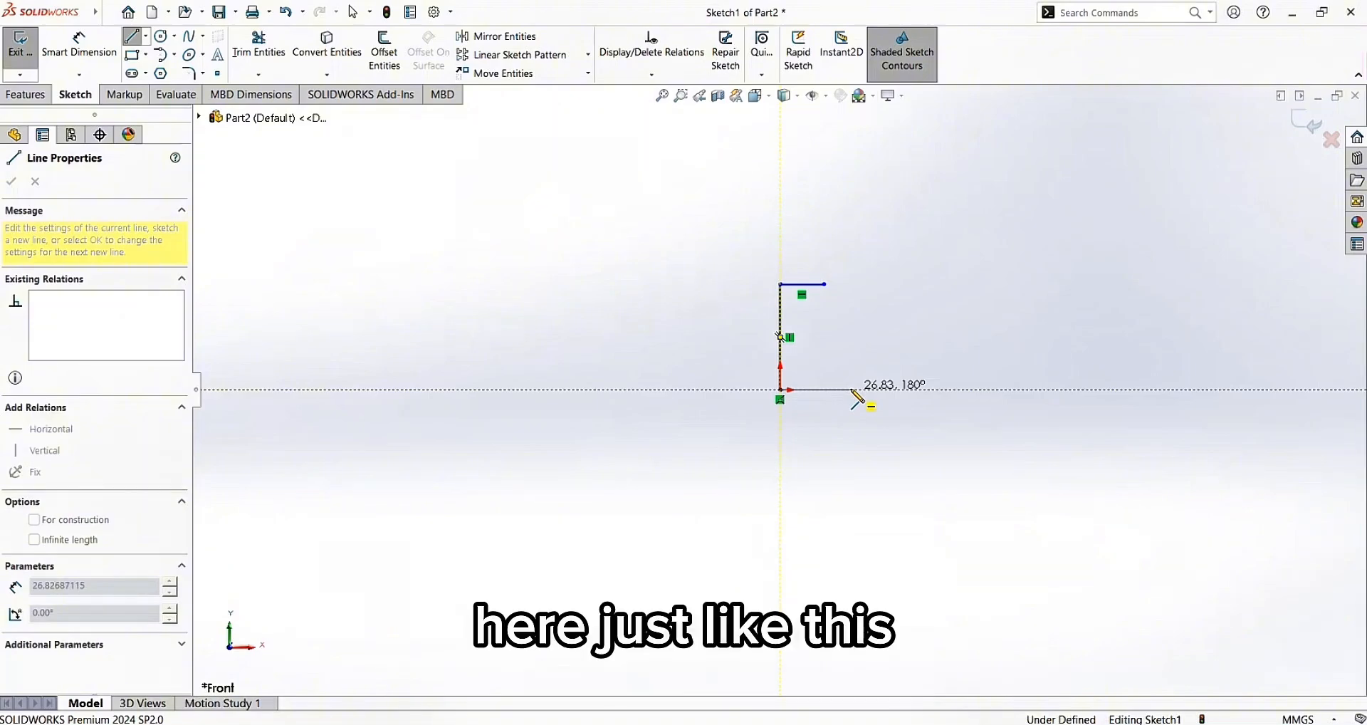
click(852, 390)
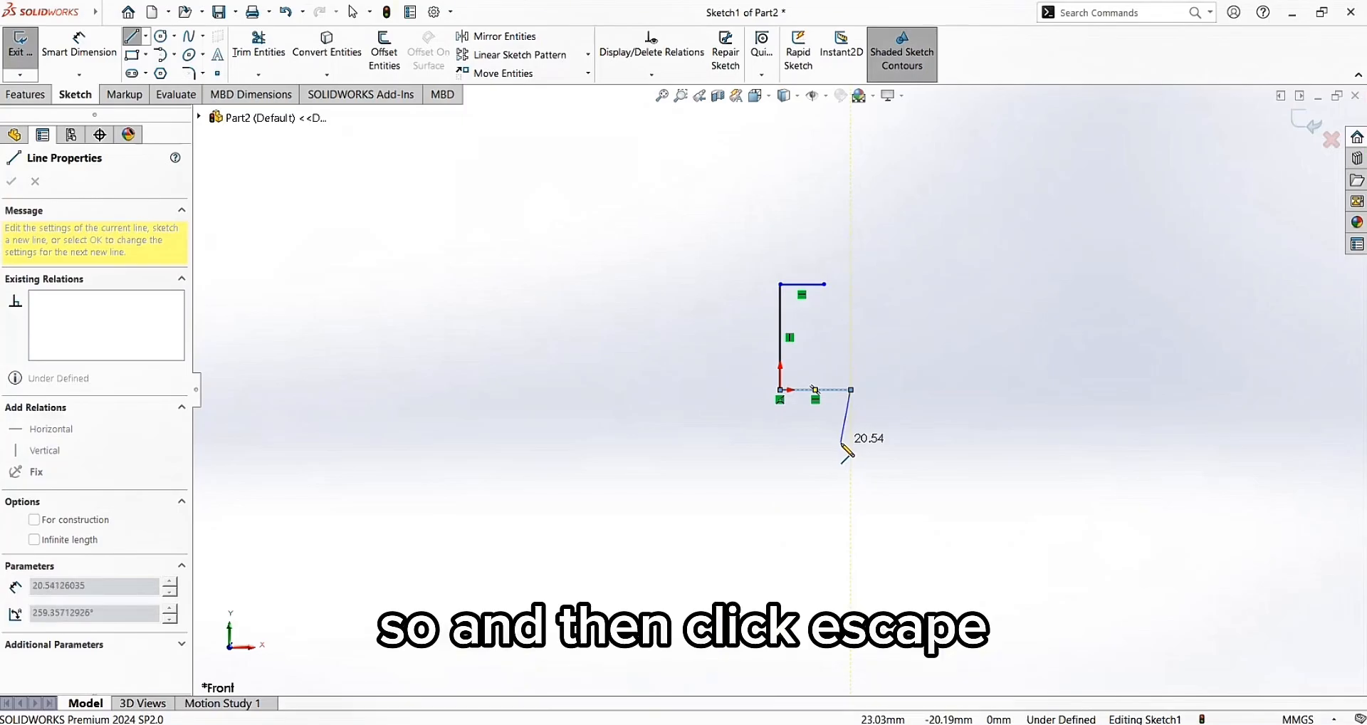
key(Escape)
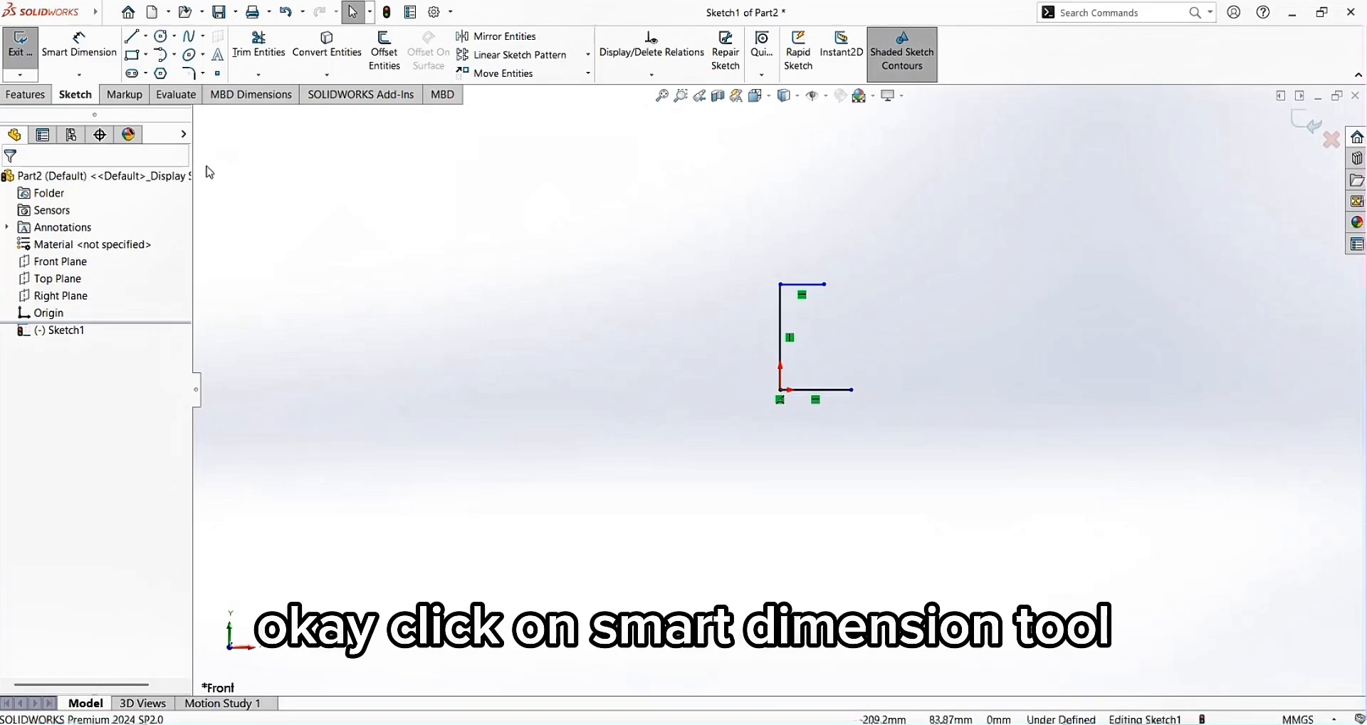
click(79, 44)
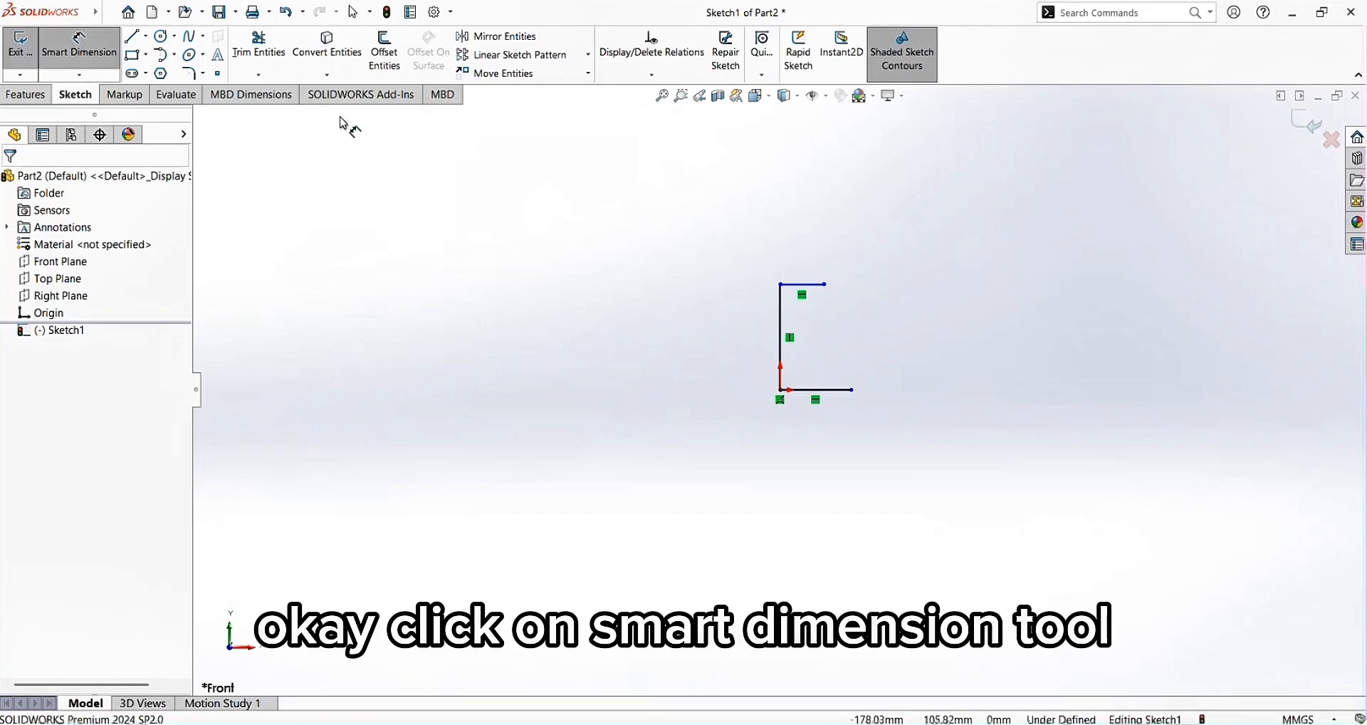
click(803, 286)
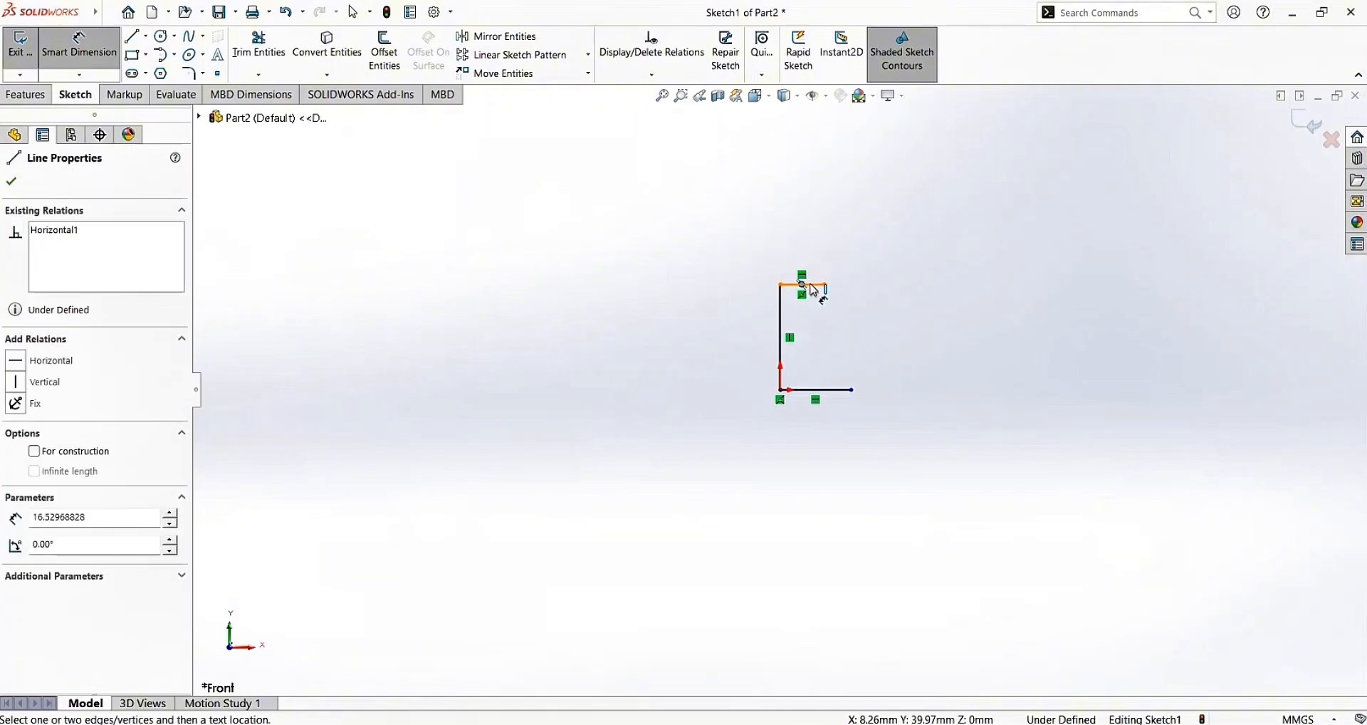
click(787, 283)
click(803, 288)
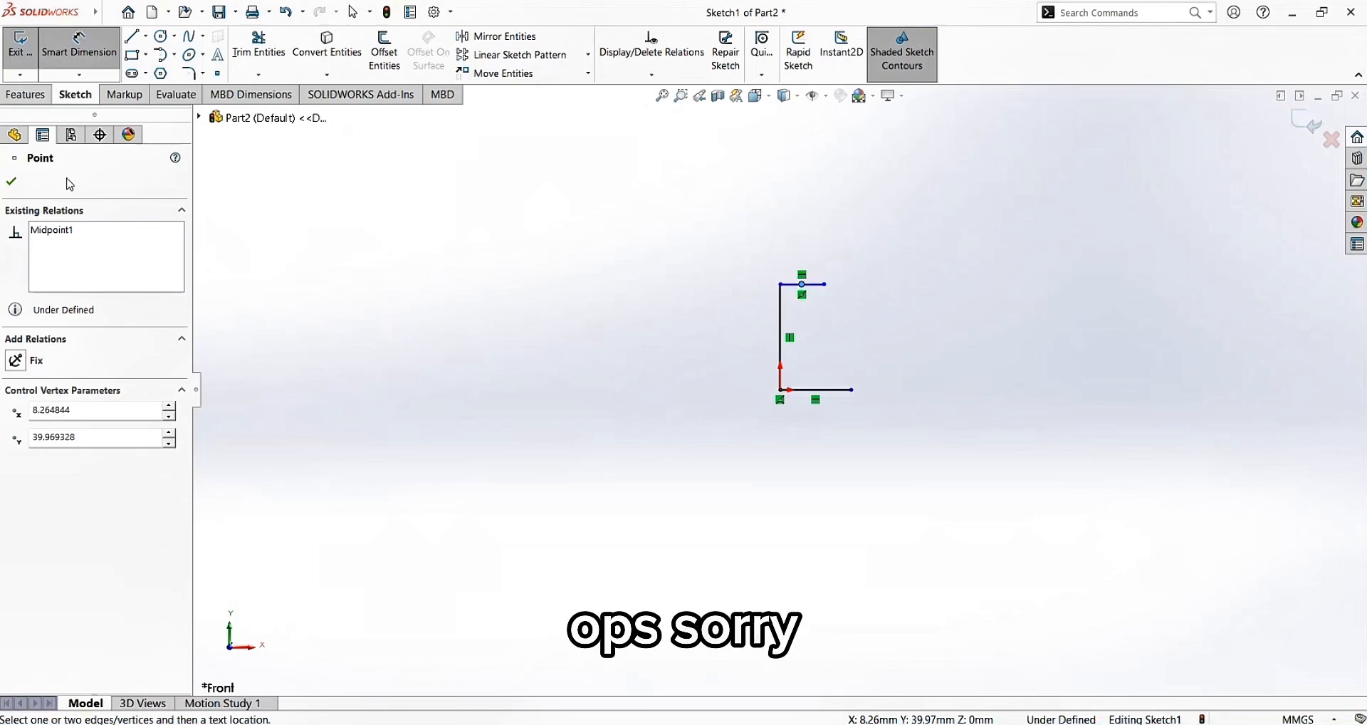
click(88, 57)
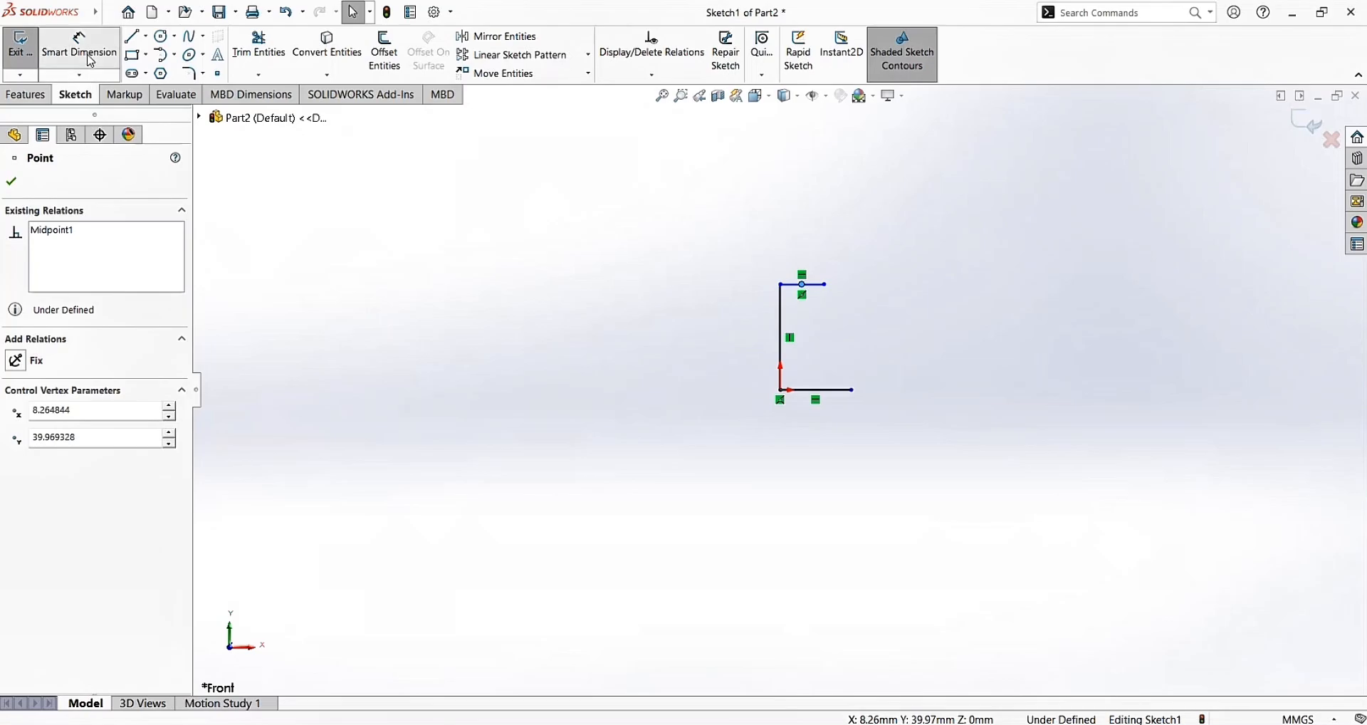
Dimension the upper horizontal line with Smart Dimension and set its length to 20 mm
click(91, 61)
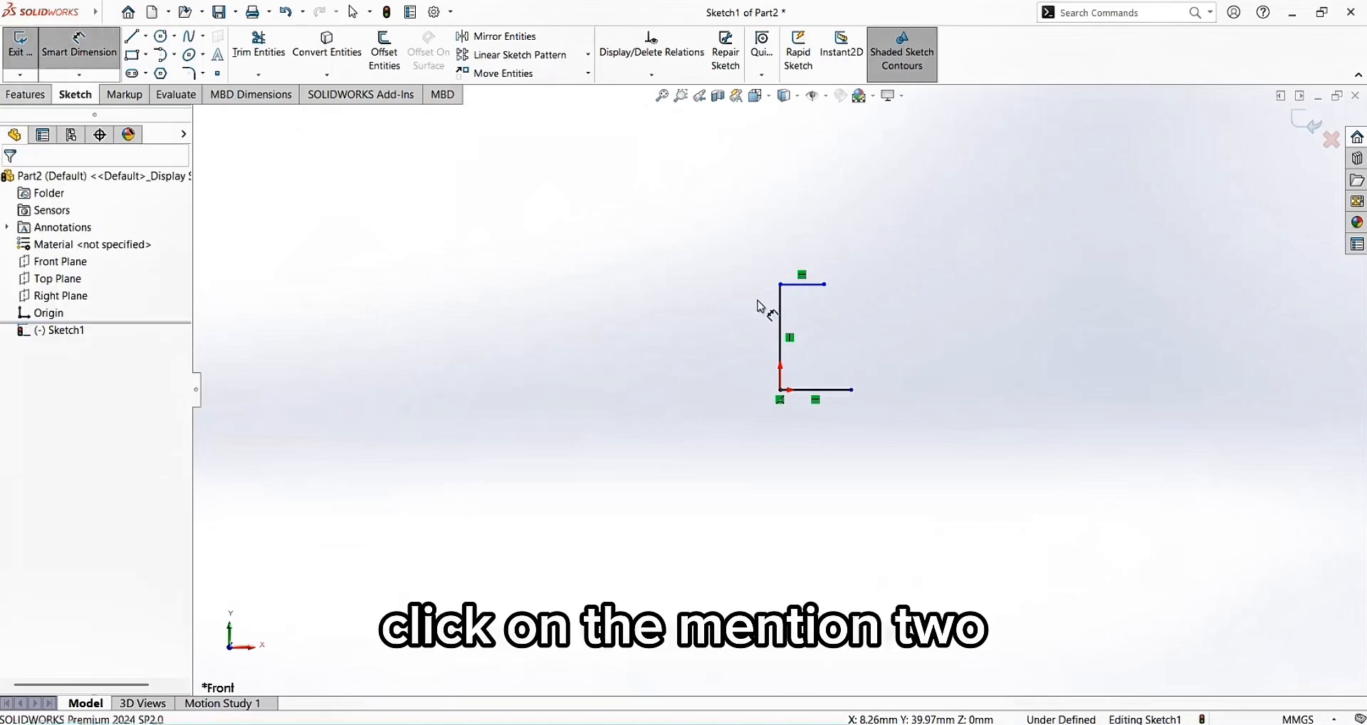
click(811, 292)
click(811, 216)
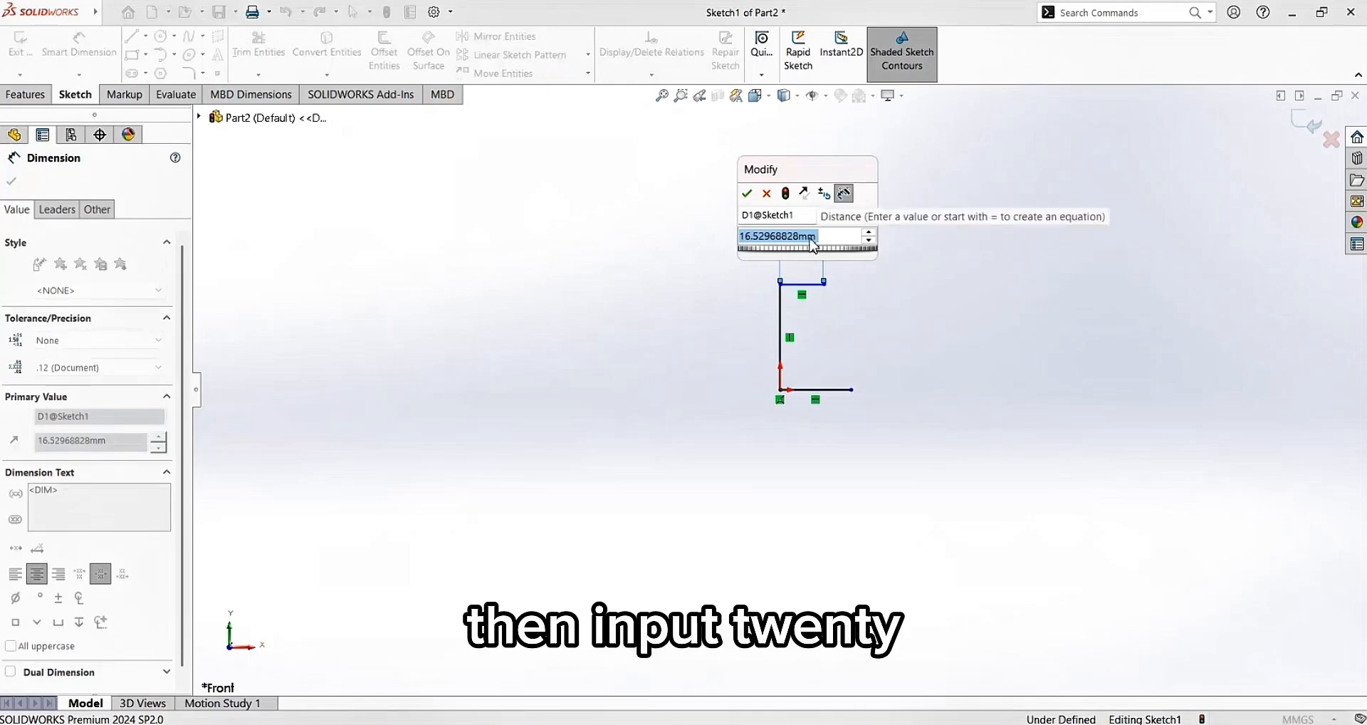
text(20)
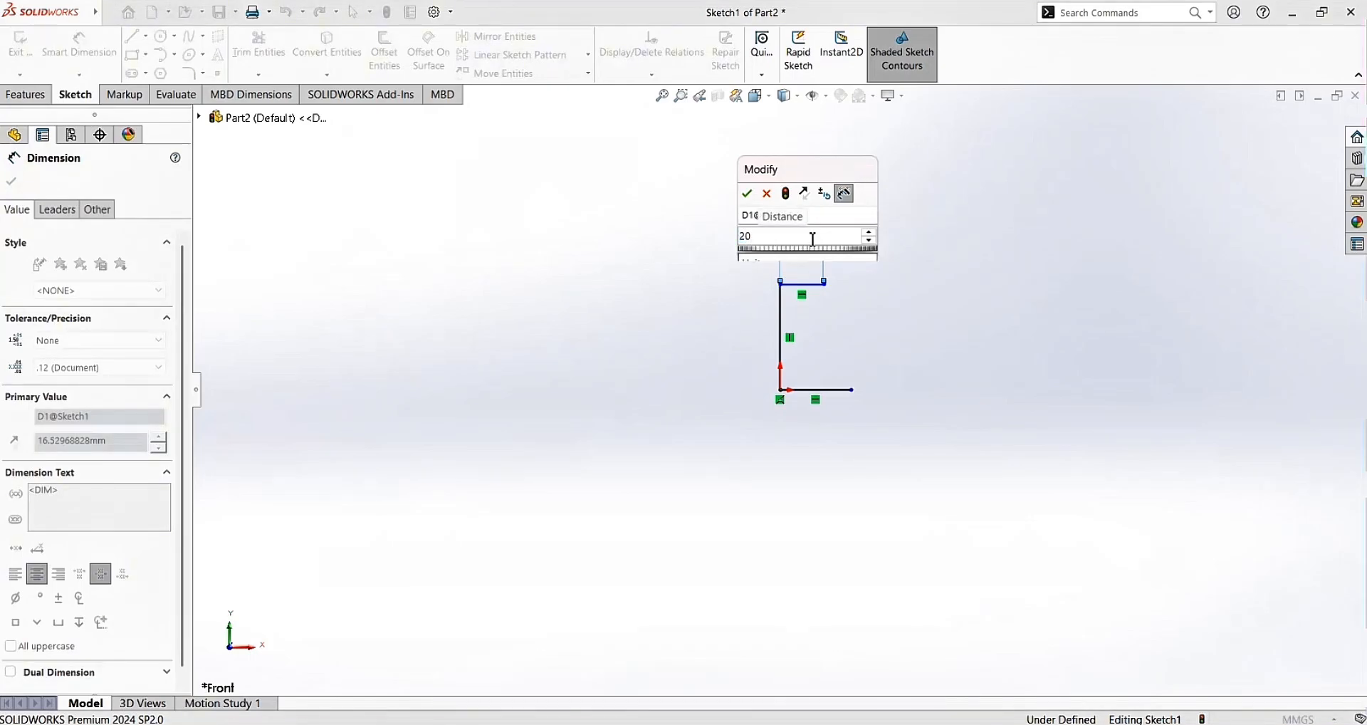
click(746, 193)
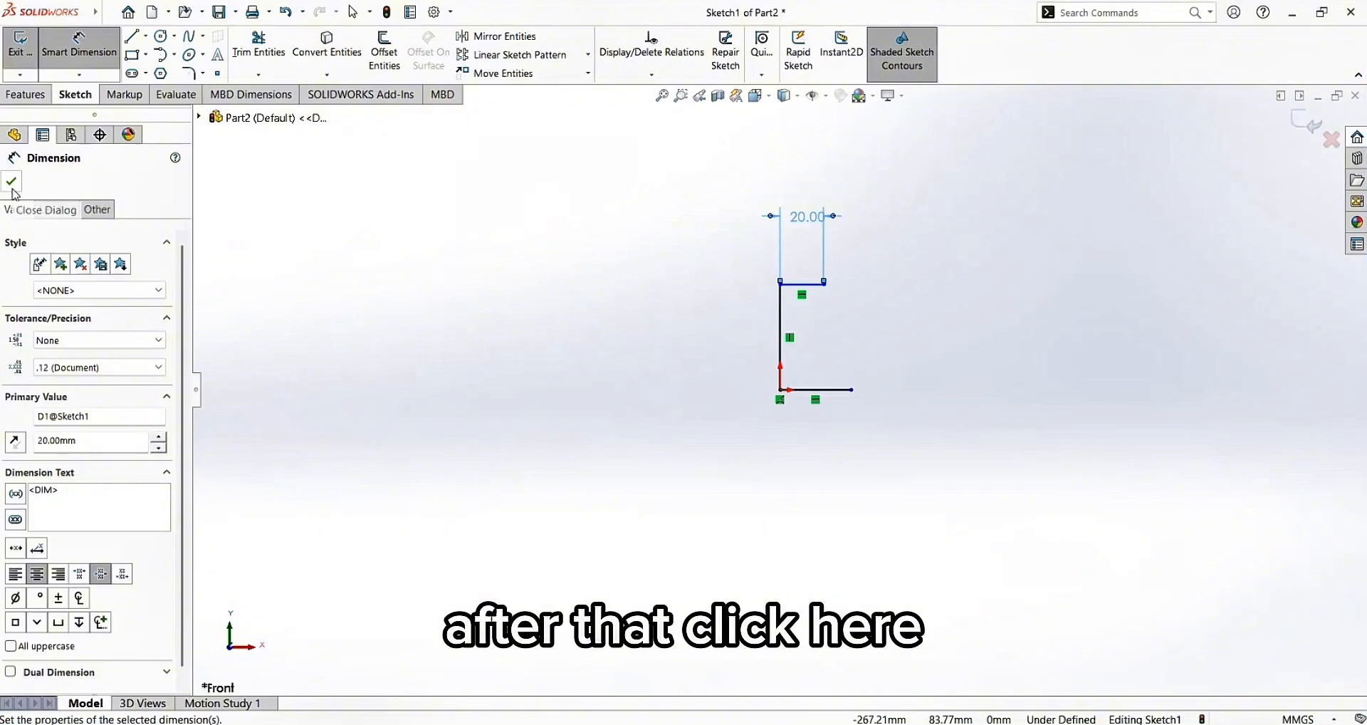
Dimension the vertical line and set its length to 200 mm
click(783, 318)
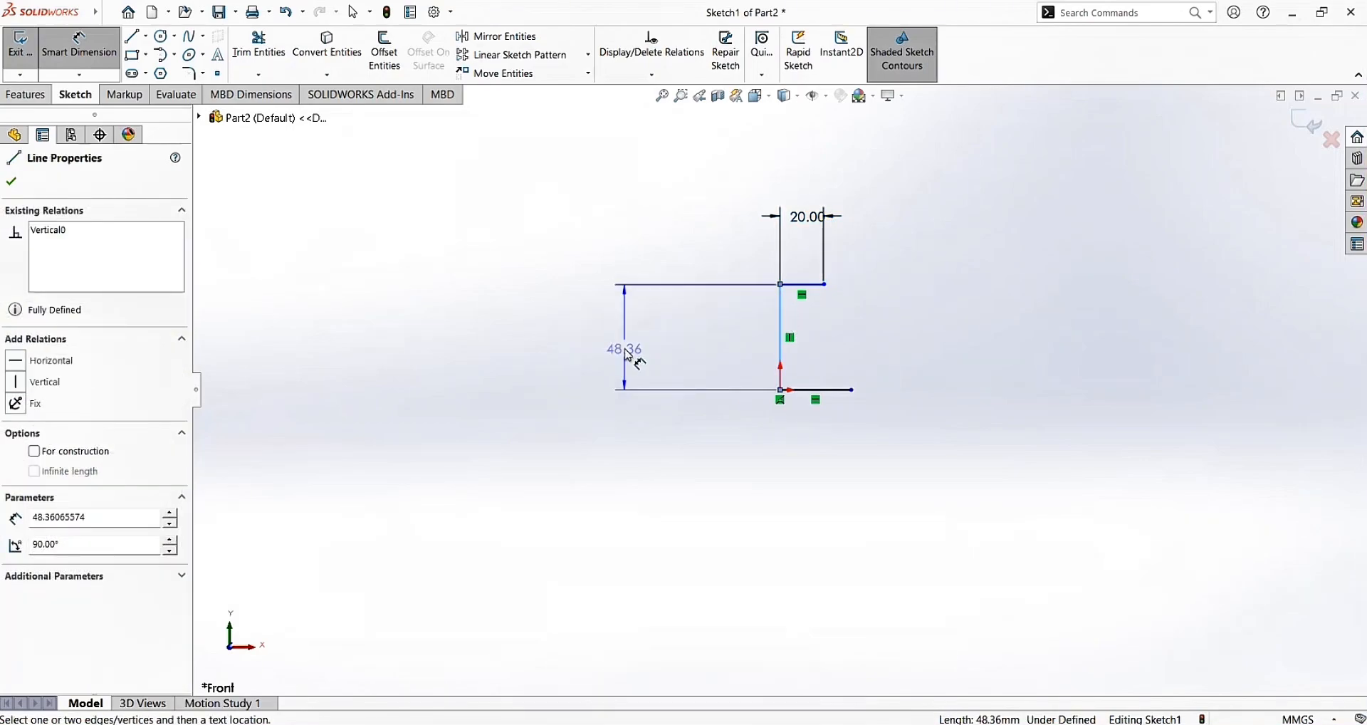
click(631, 356)
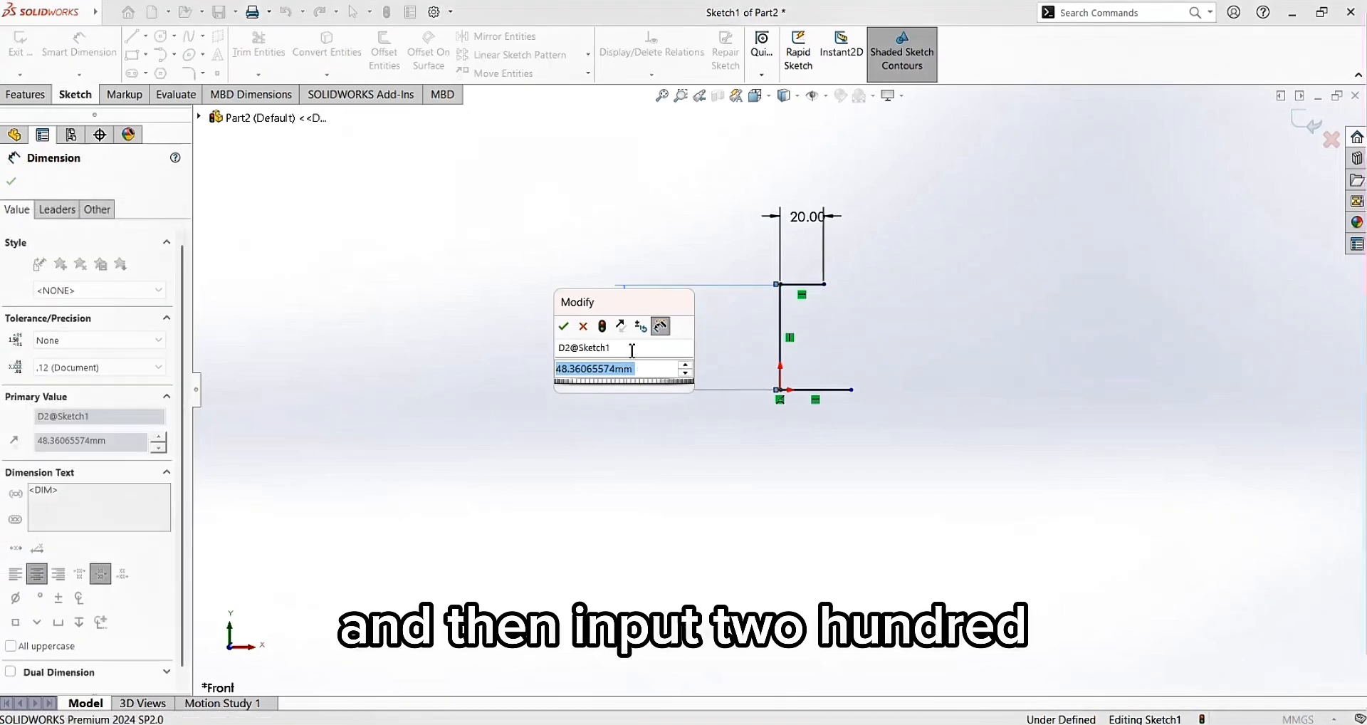
text(200)
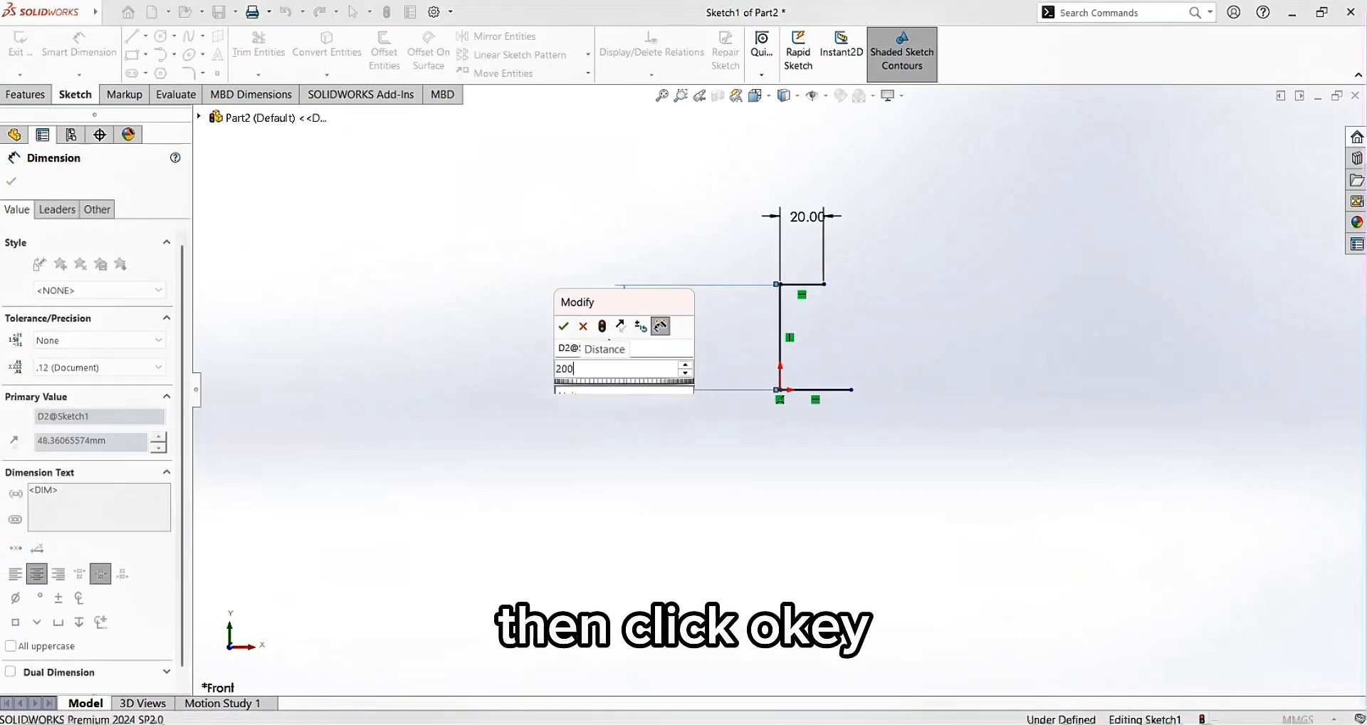
click(563, 326)
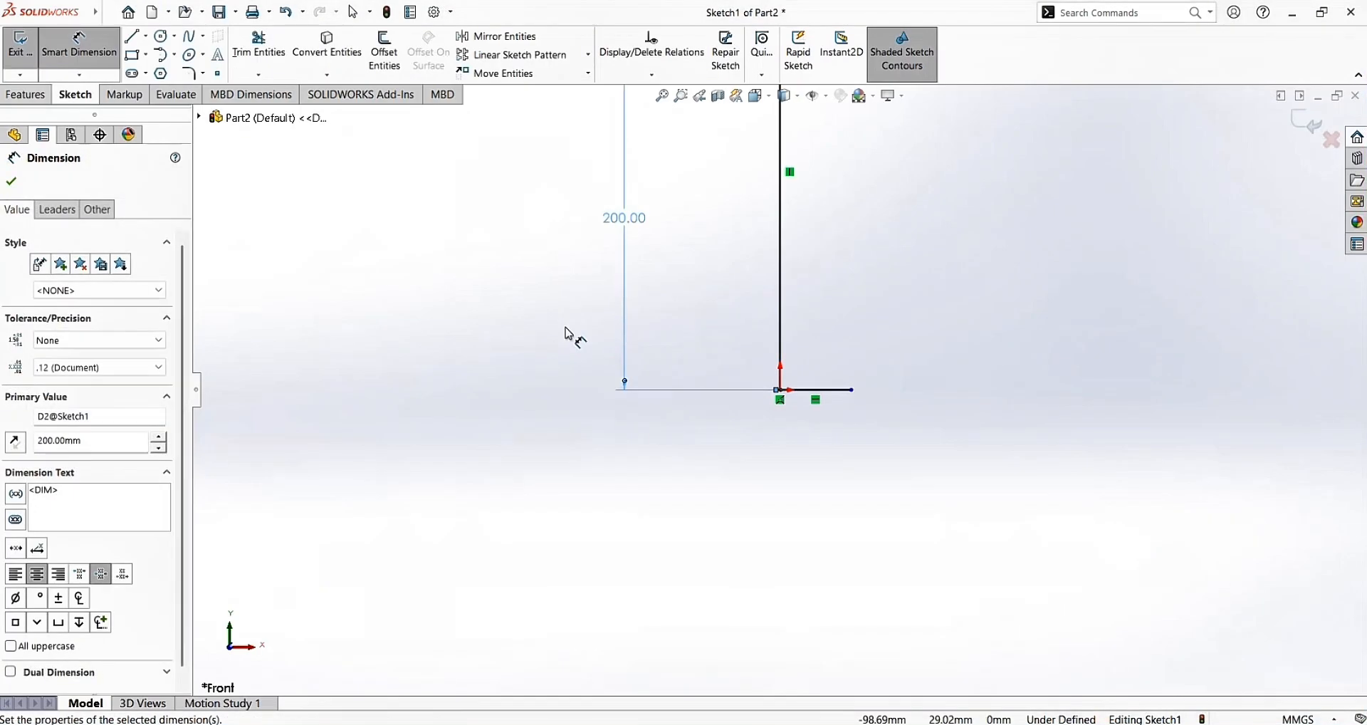
Dimension the lower horizontal line starting at the origin and set its length to 90 mm
scroll(963, 343, up, 2)
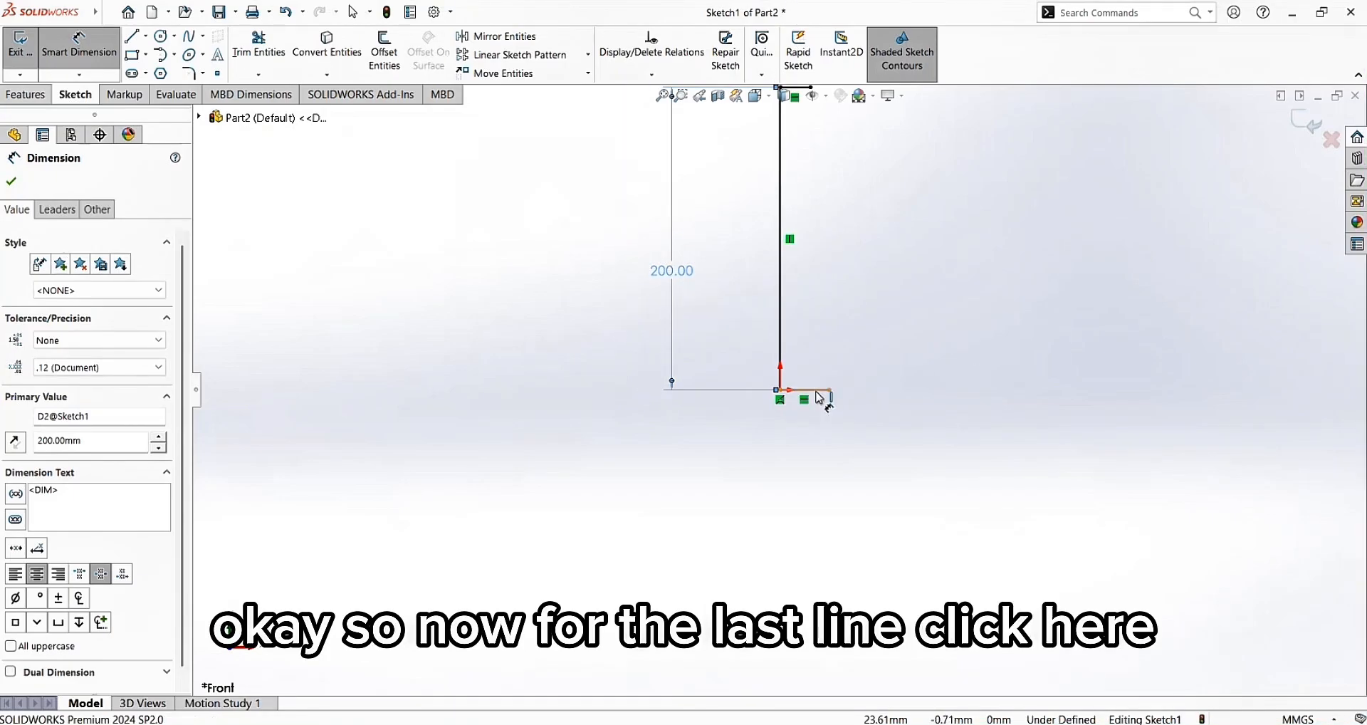
click(818, 393)
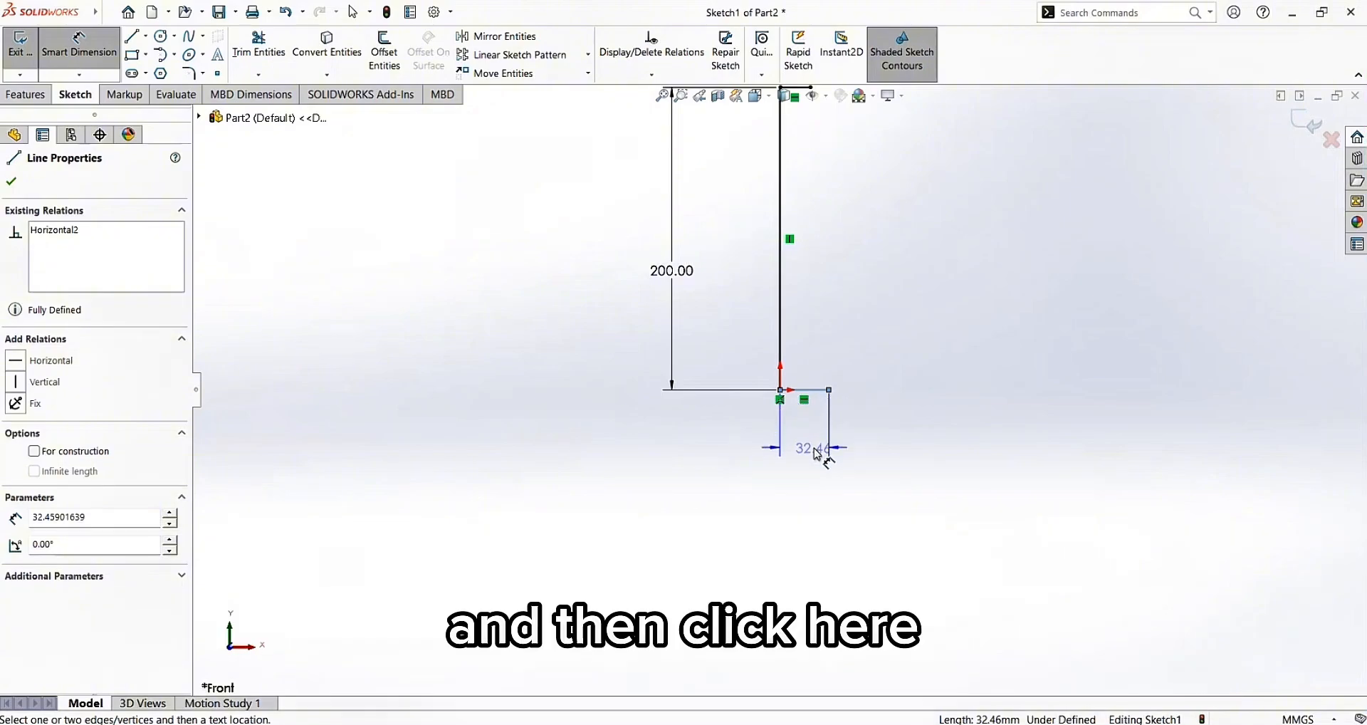
click(818, 454)
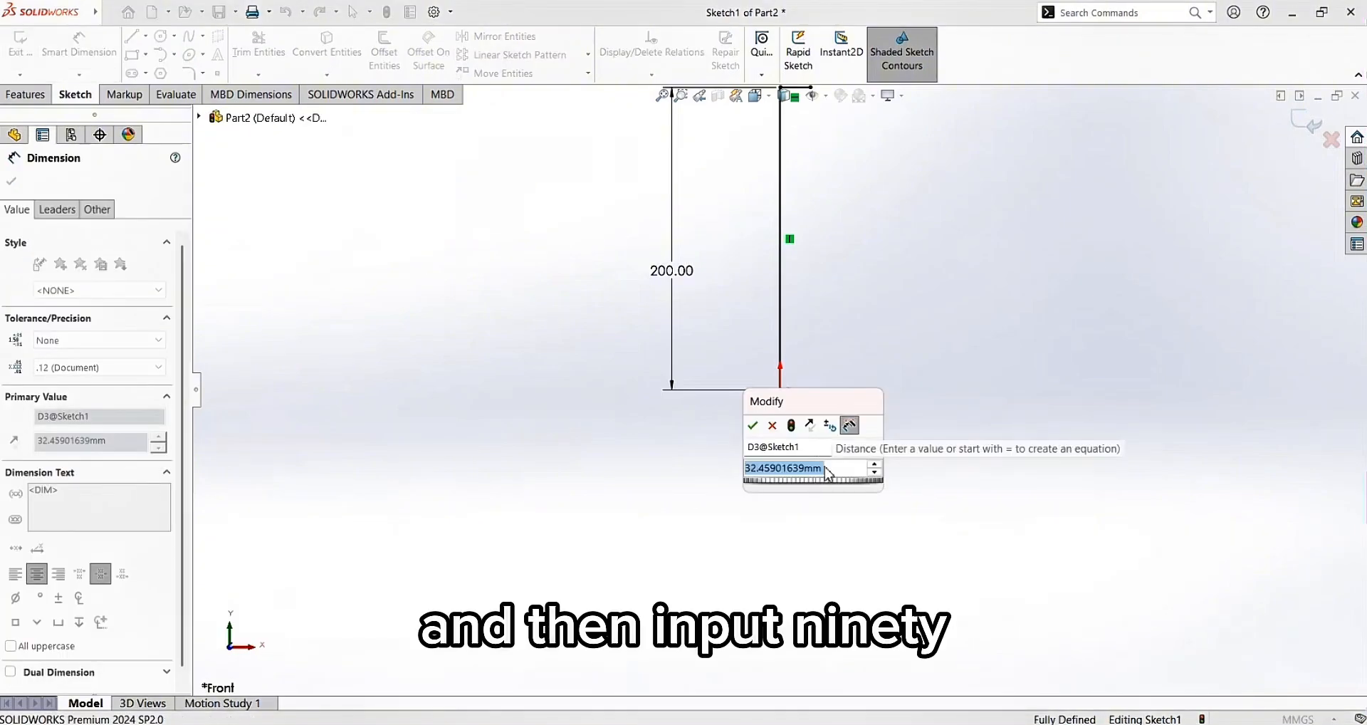
text(90)
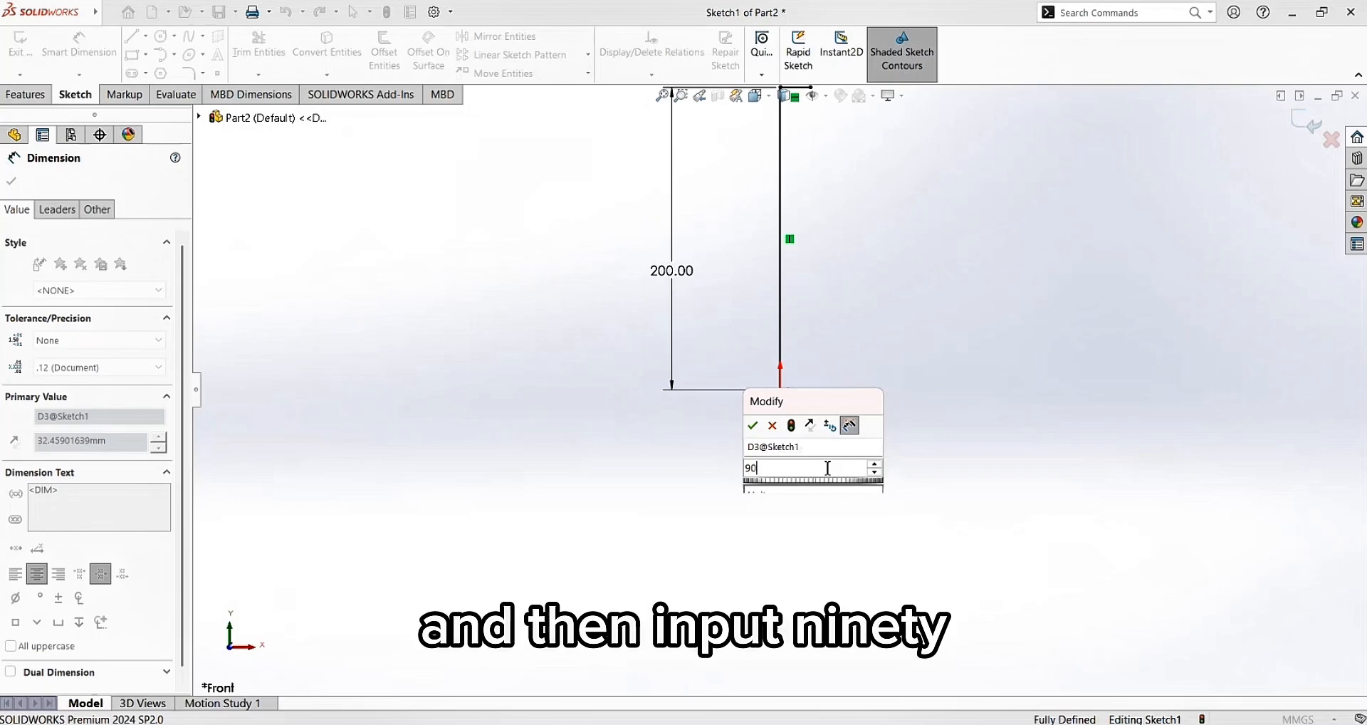
click(759, 426)
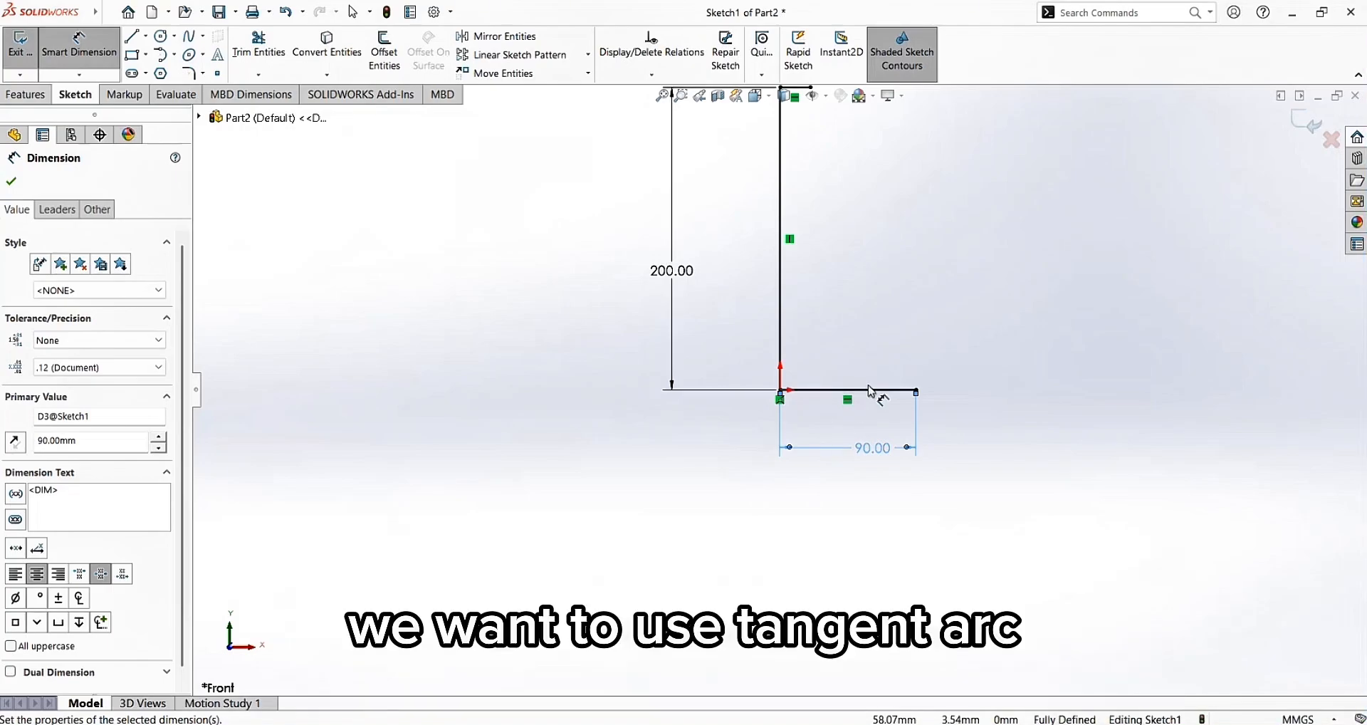
scroll(877, 288, up, 3)
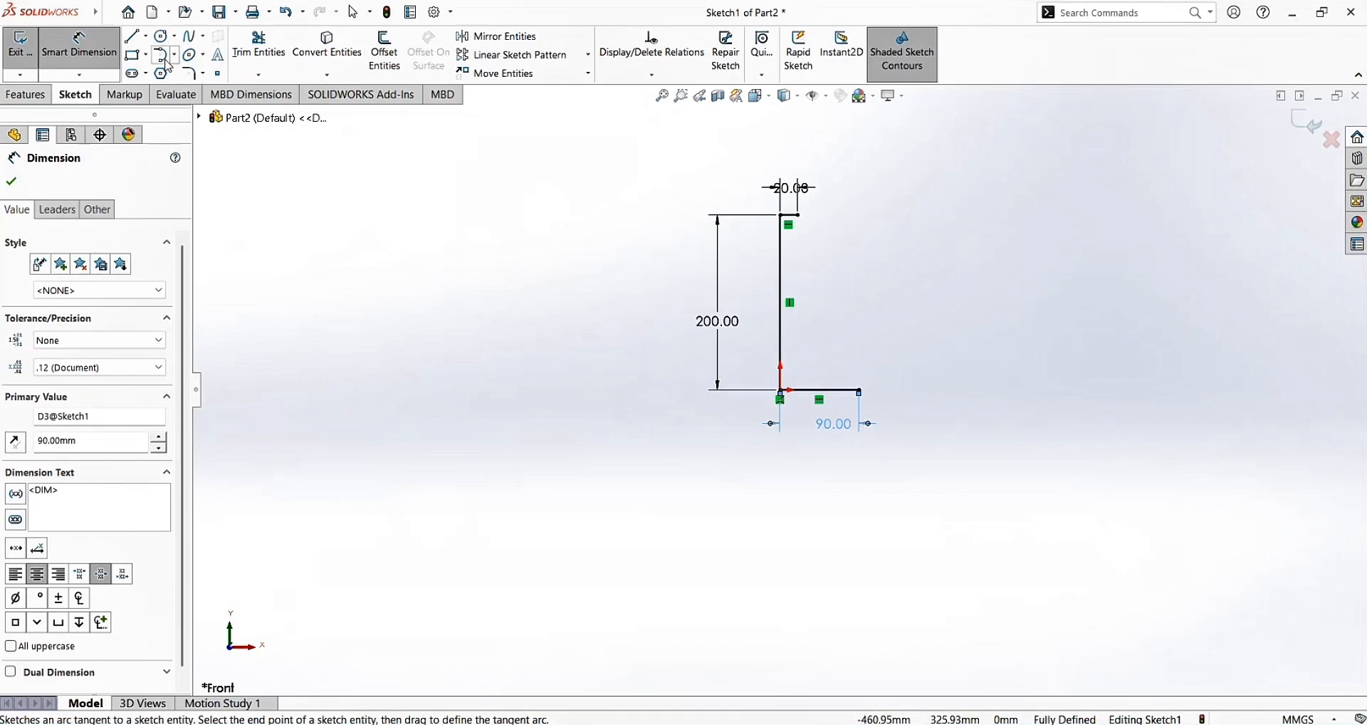
click(12, 182)
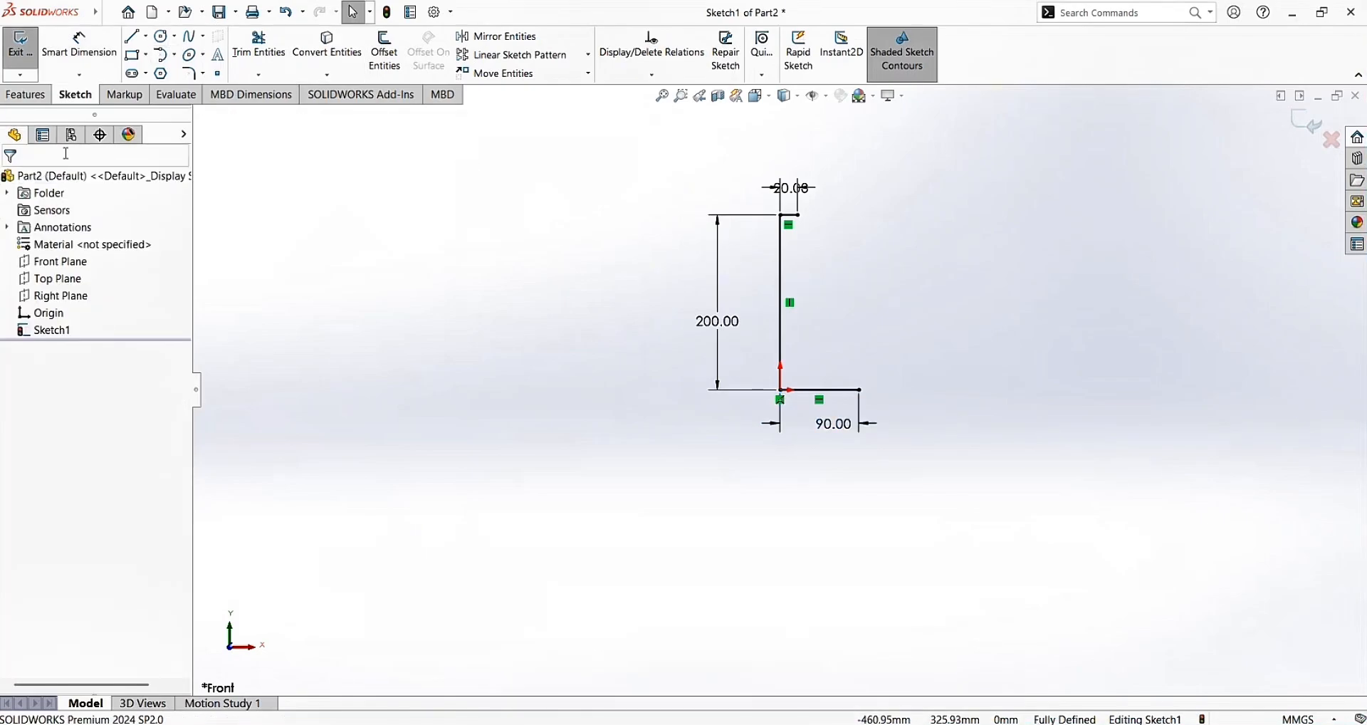
Sketch a 180° tangent arc of about 27 mm radius downward from the right end of the upper horizontal line
click(176, 57)
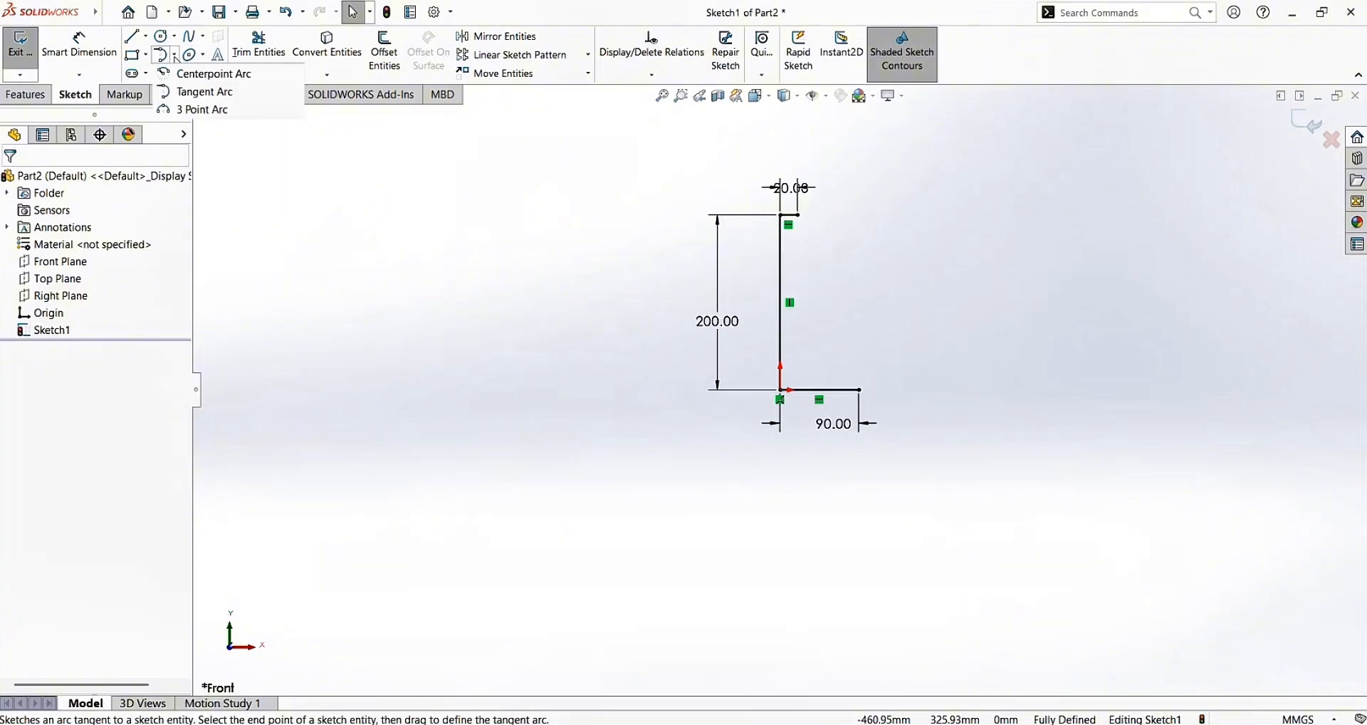
click(183, 96)
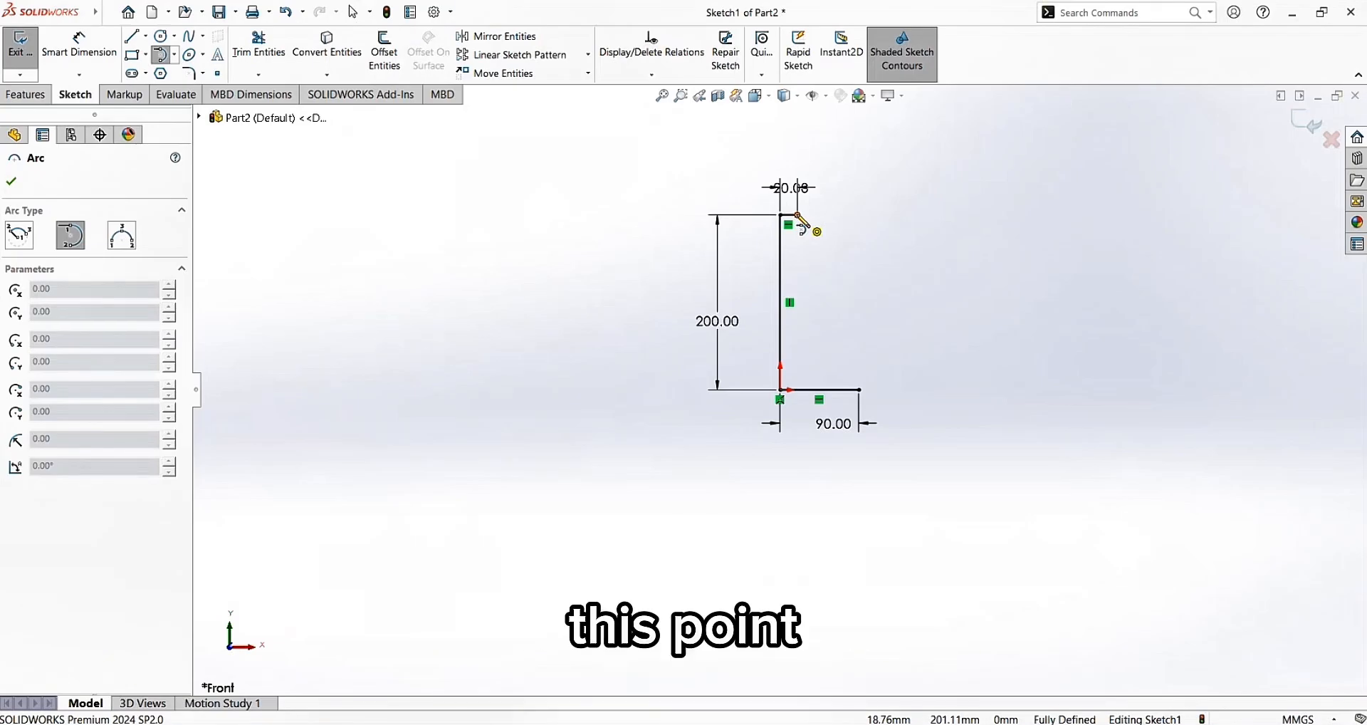
click(796, 215)
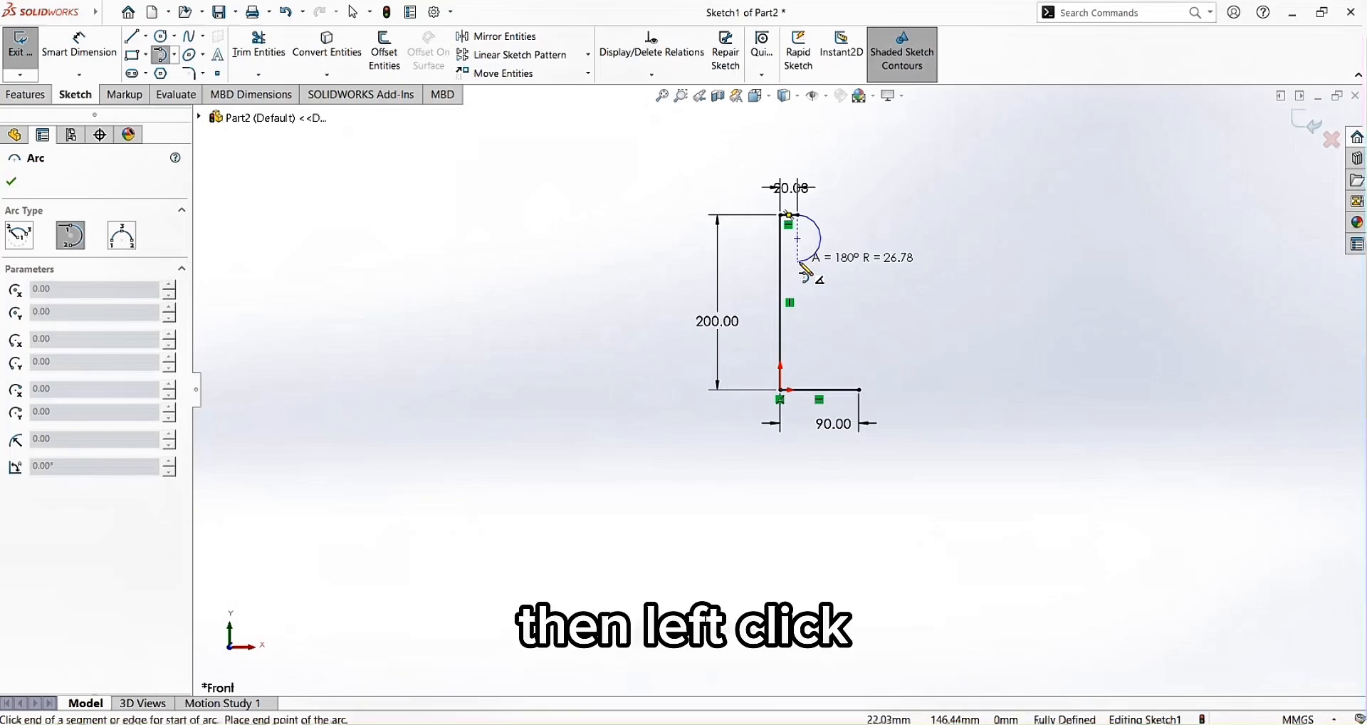
click(798, 262)
click(798, 262)
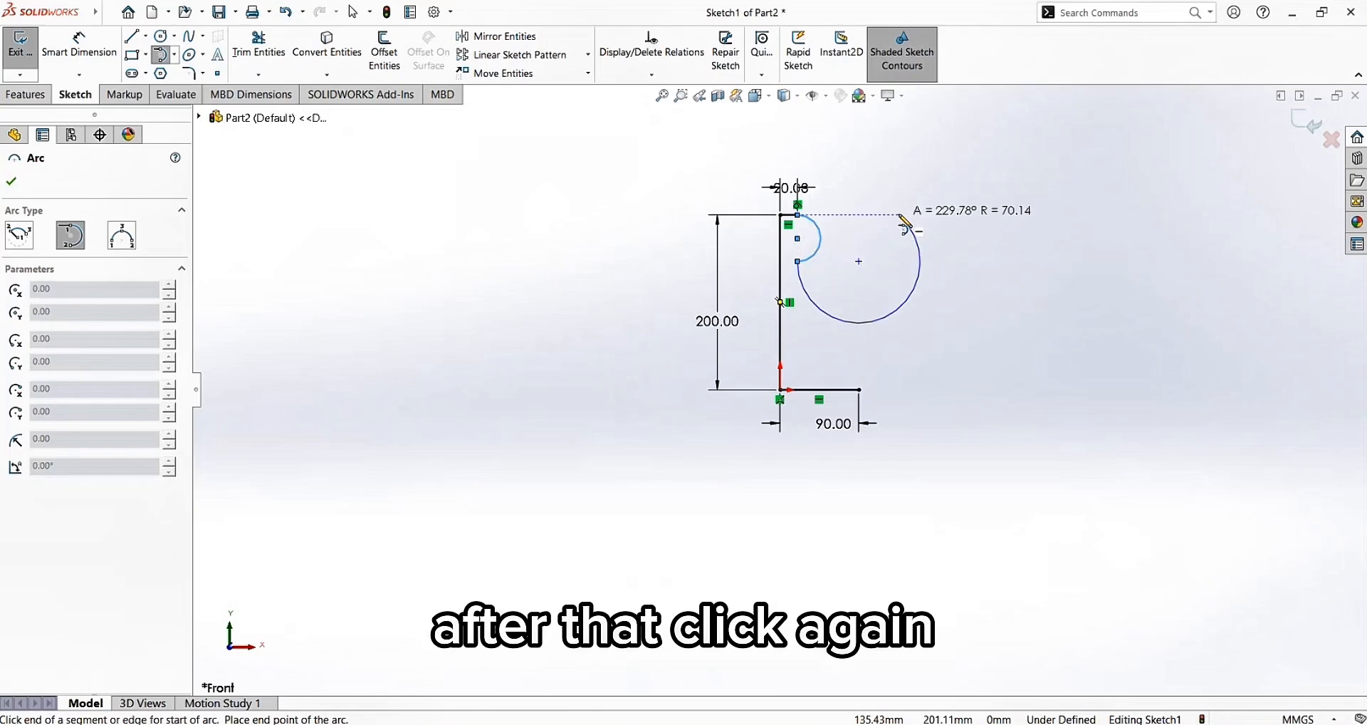
key(Escape)
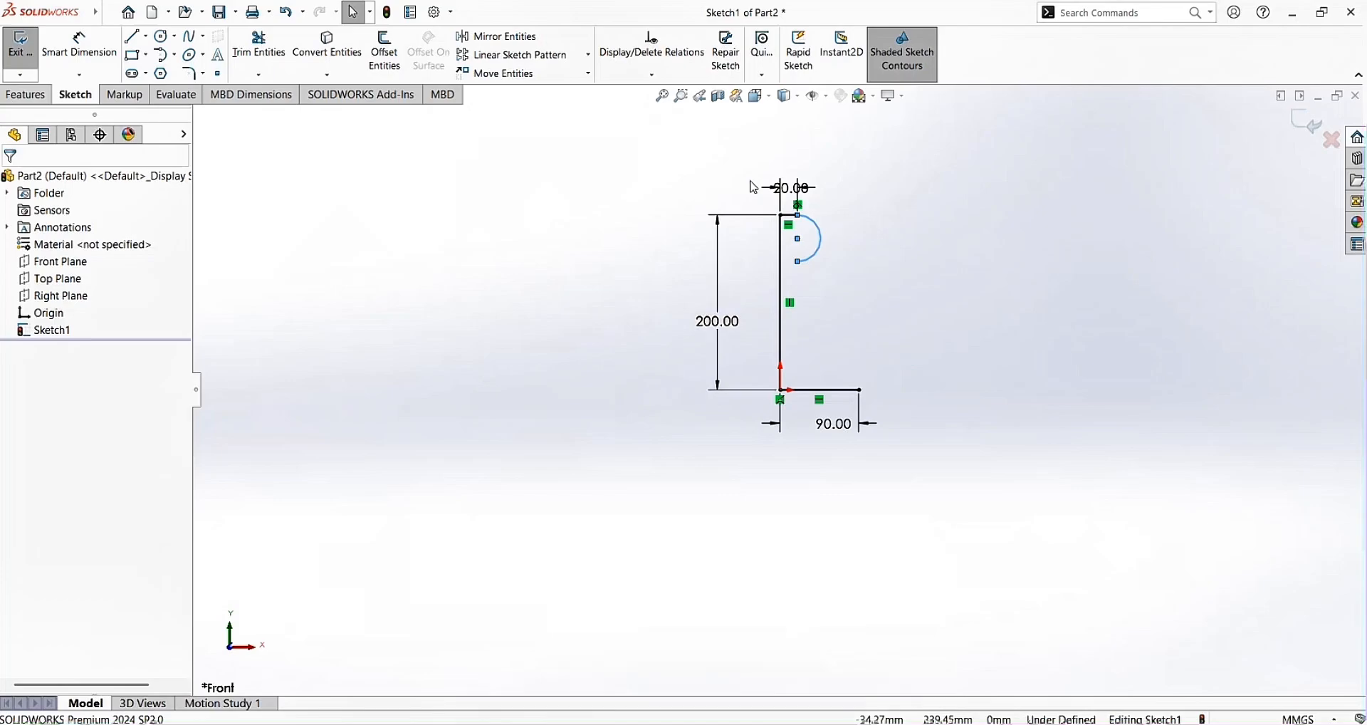
Dimension the tangent arc with Smart Dimension and set its radius to 10 mm
click(102, 50)
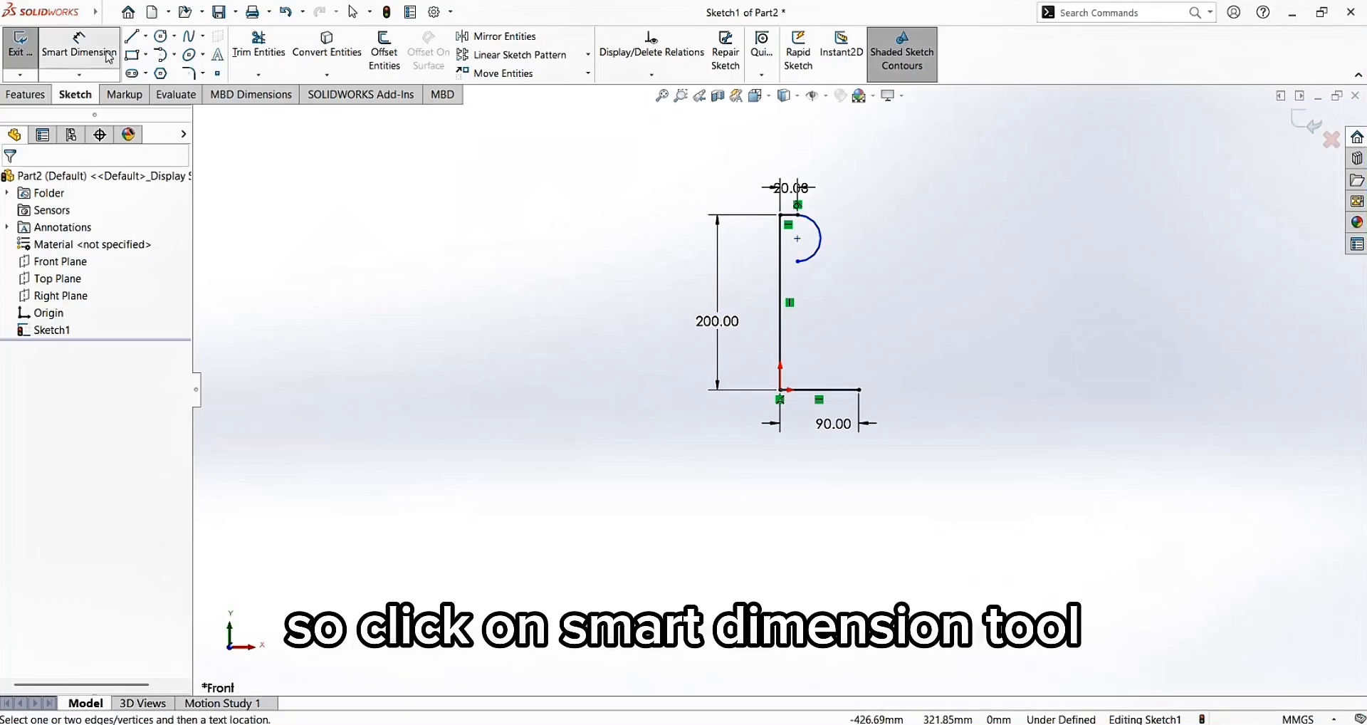
click(815, 225)
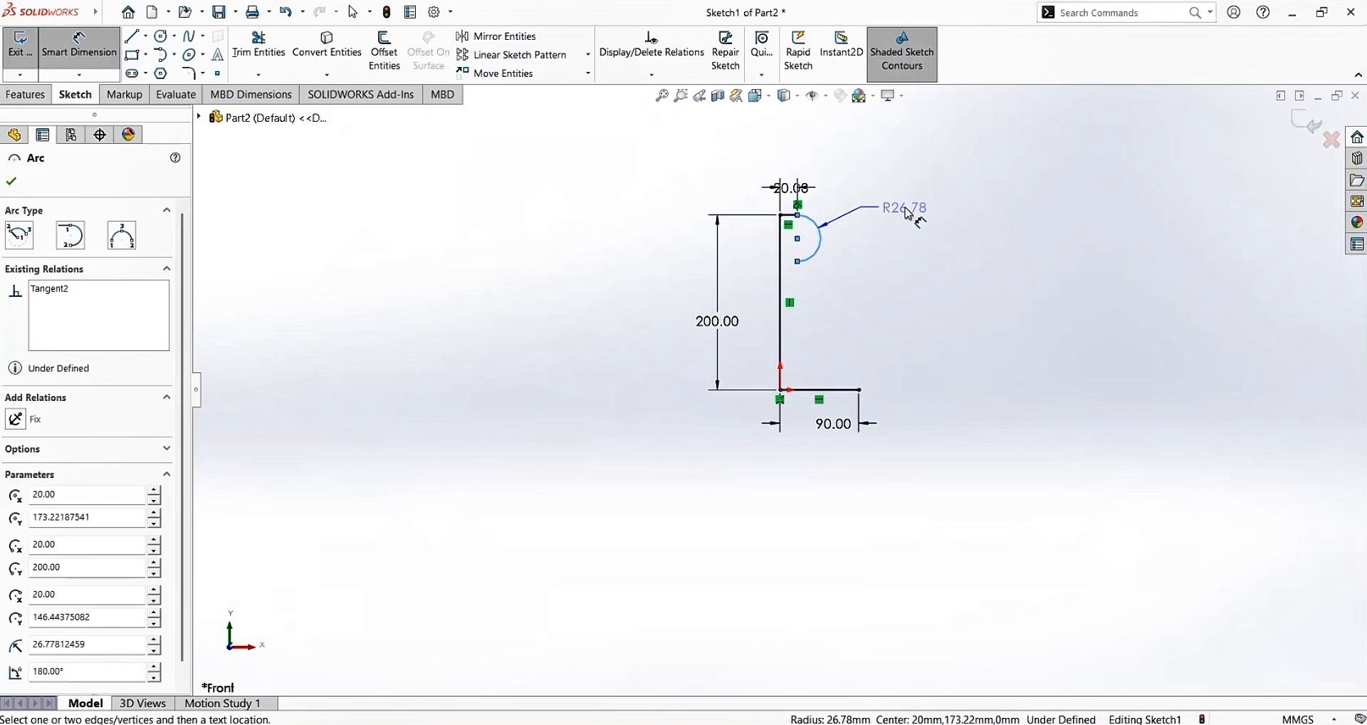
click(897, 216)
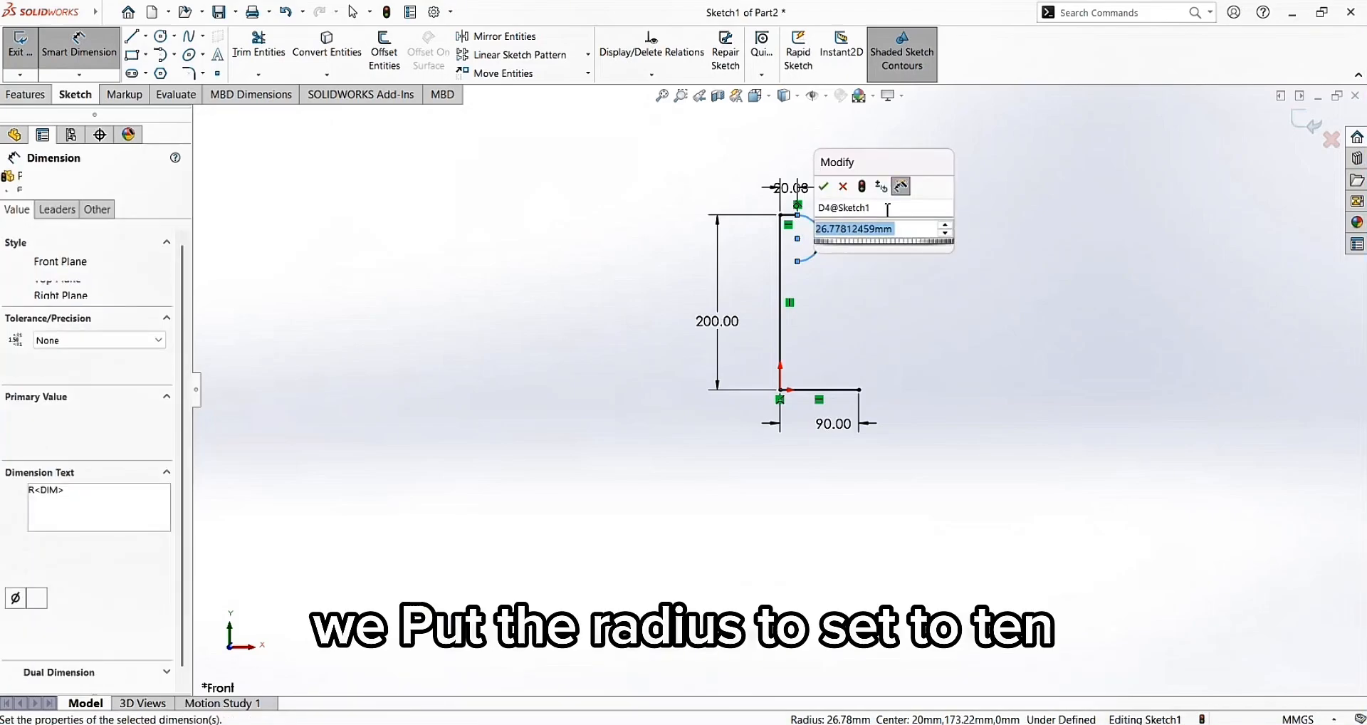
text(10)
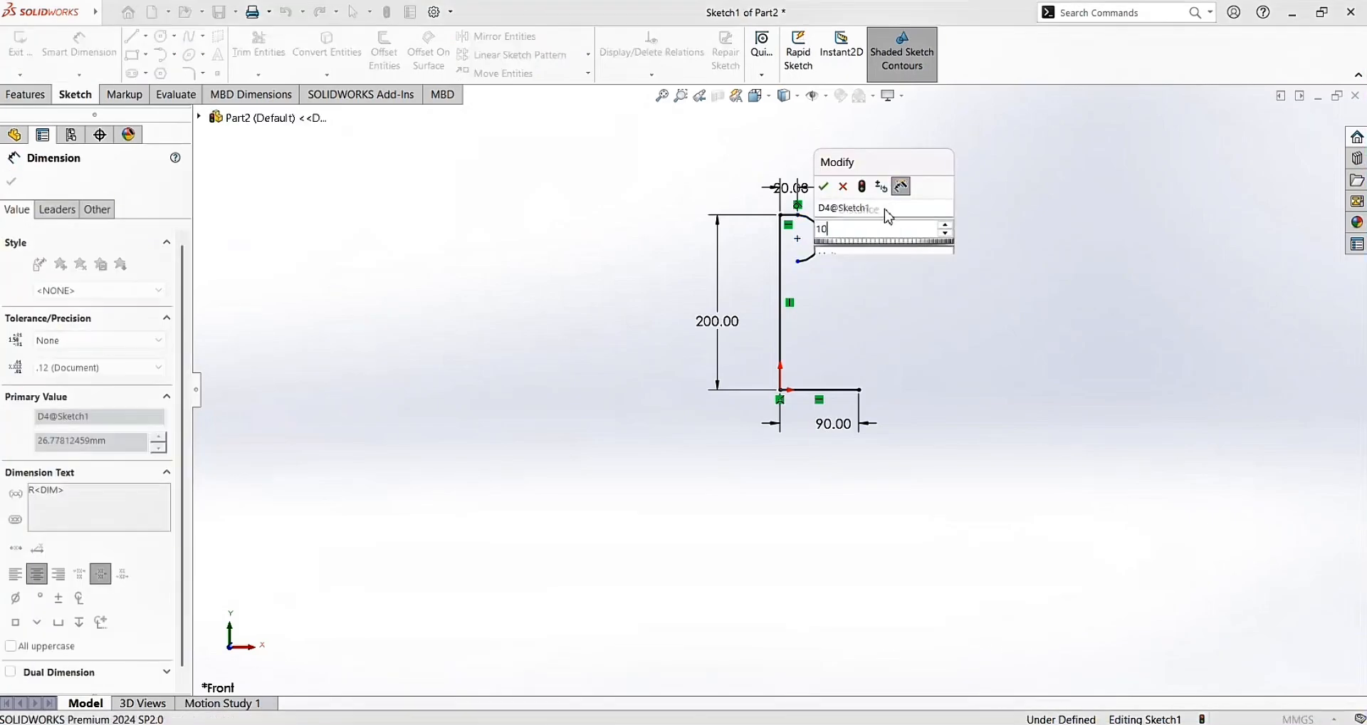
click(825, 187)
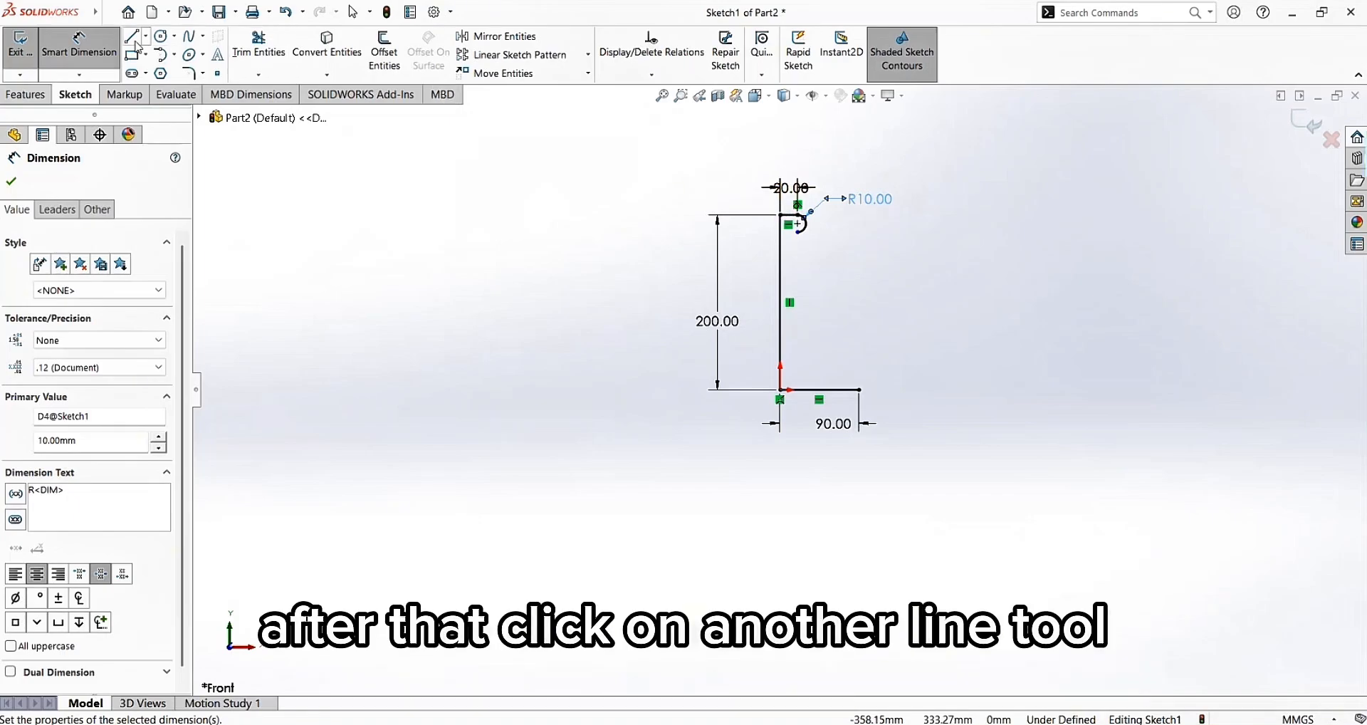
click(14, 180)
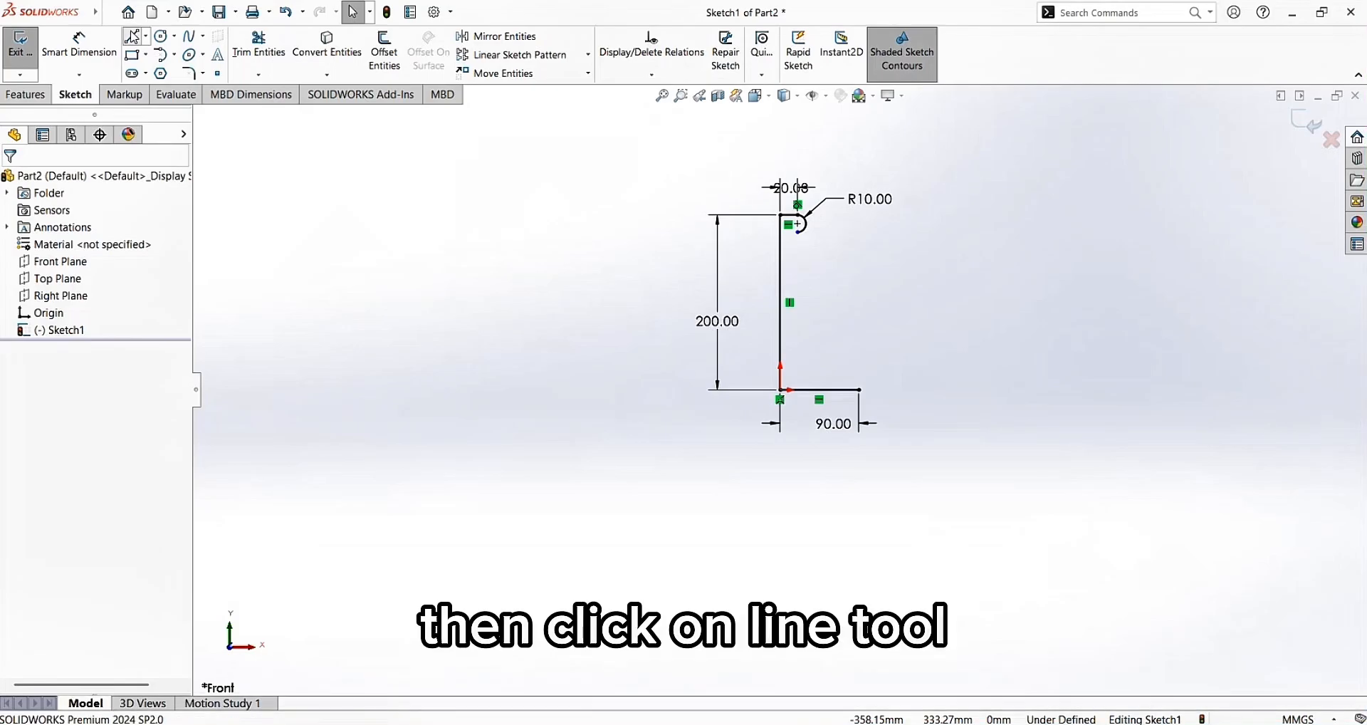
Sketch a vertical line down from the tangent arc's lower end, stopping a little above the bottom horizontal line
click(133, 37)
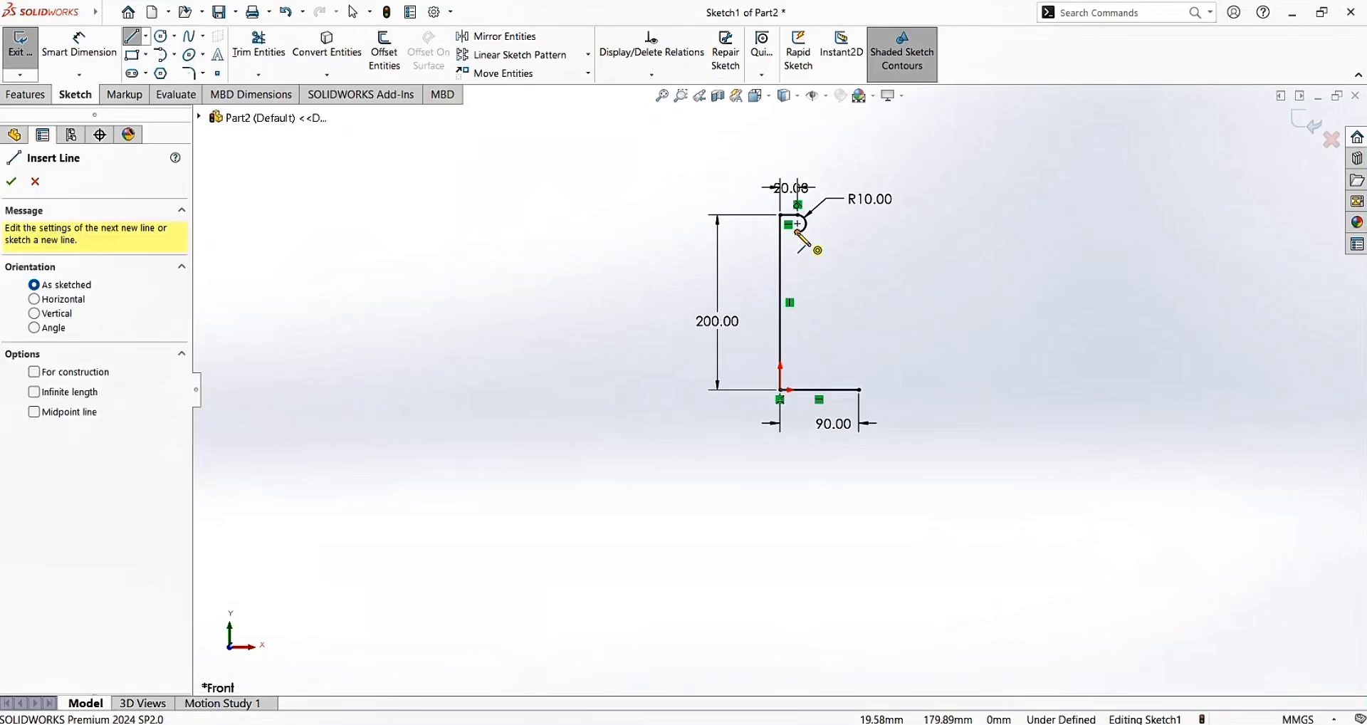
click(797, 225)
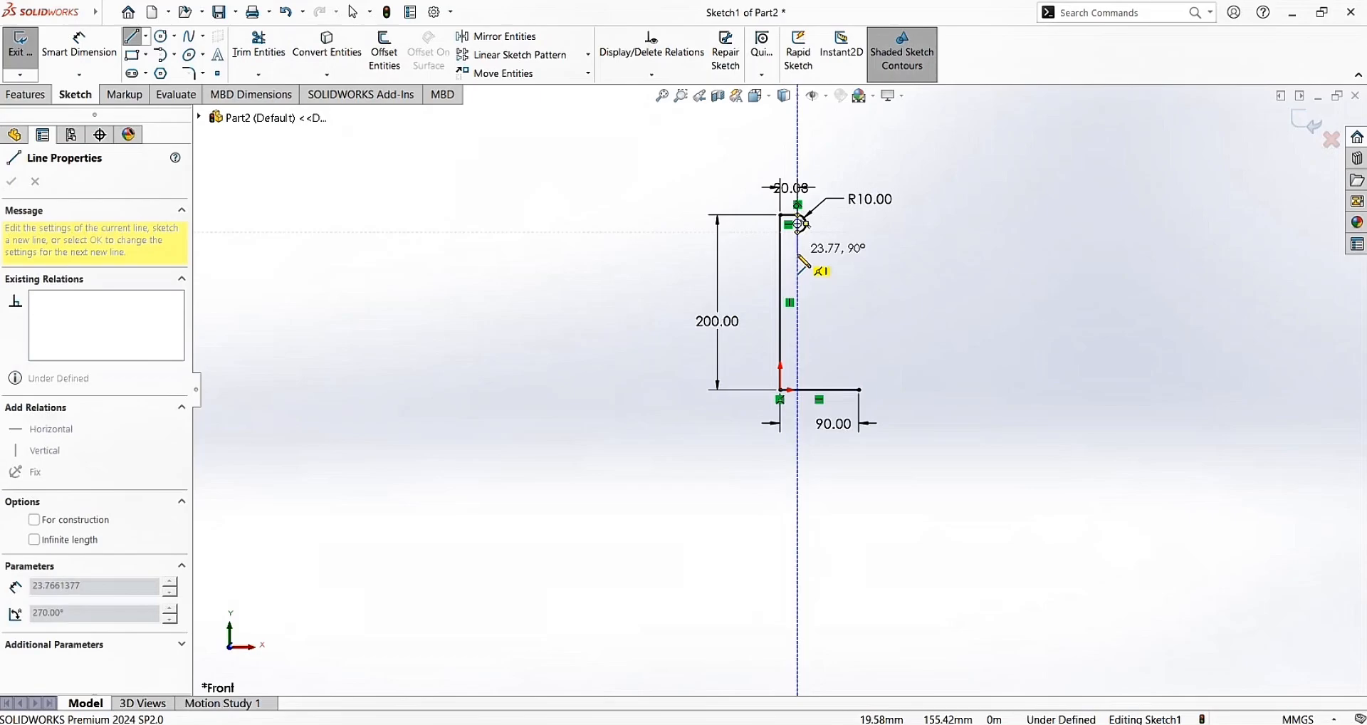
click(797, 363)
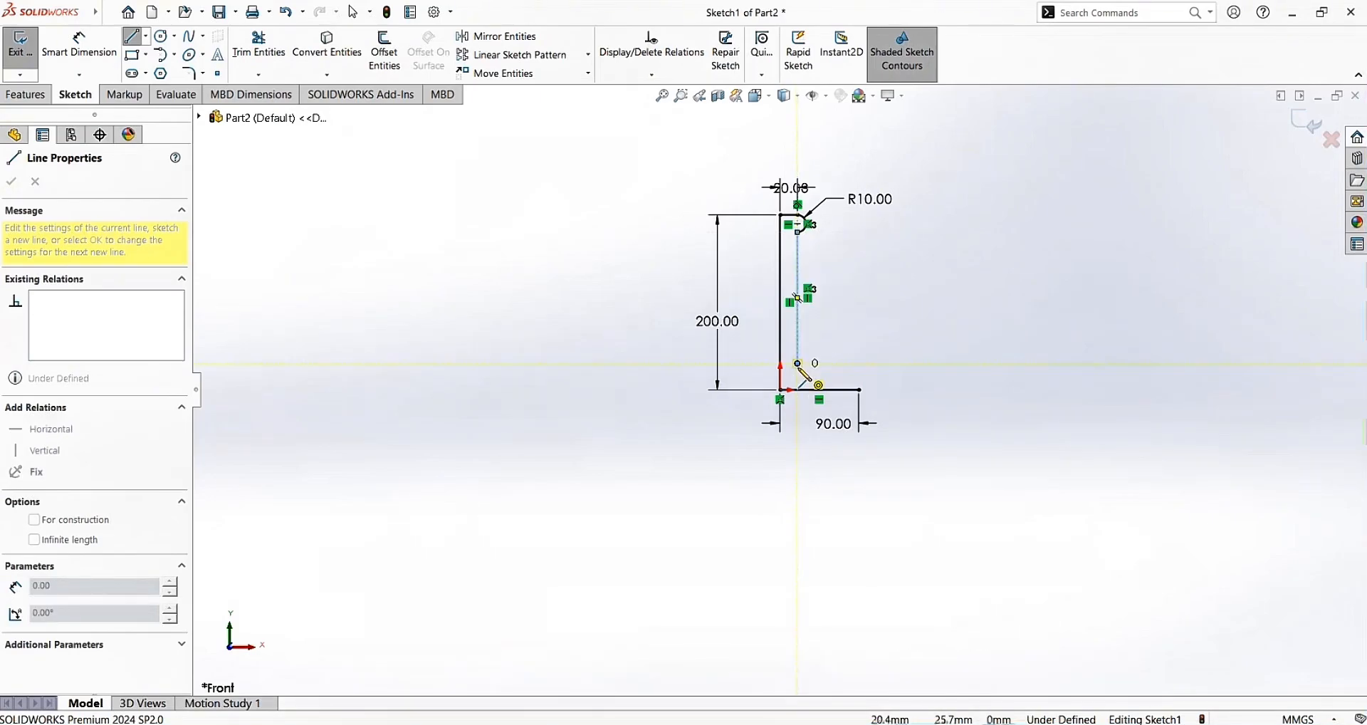
key(Escape)
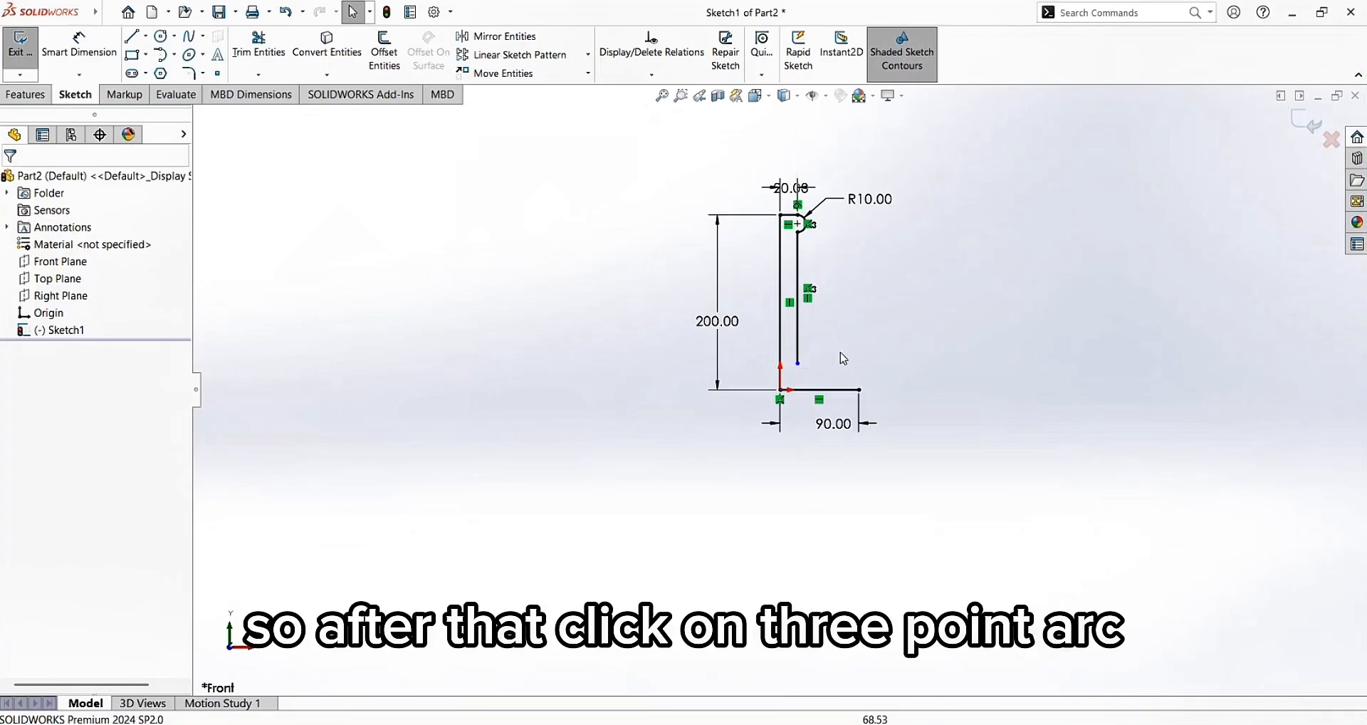
Sketch a 180° 3 Point Arc of about 35 mm radius on the inner vertical line, bulging to the right
click(174, 55)
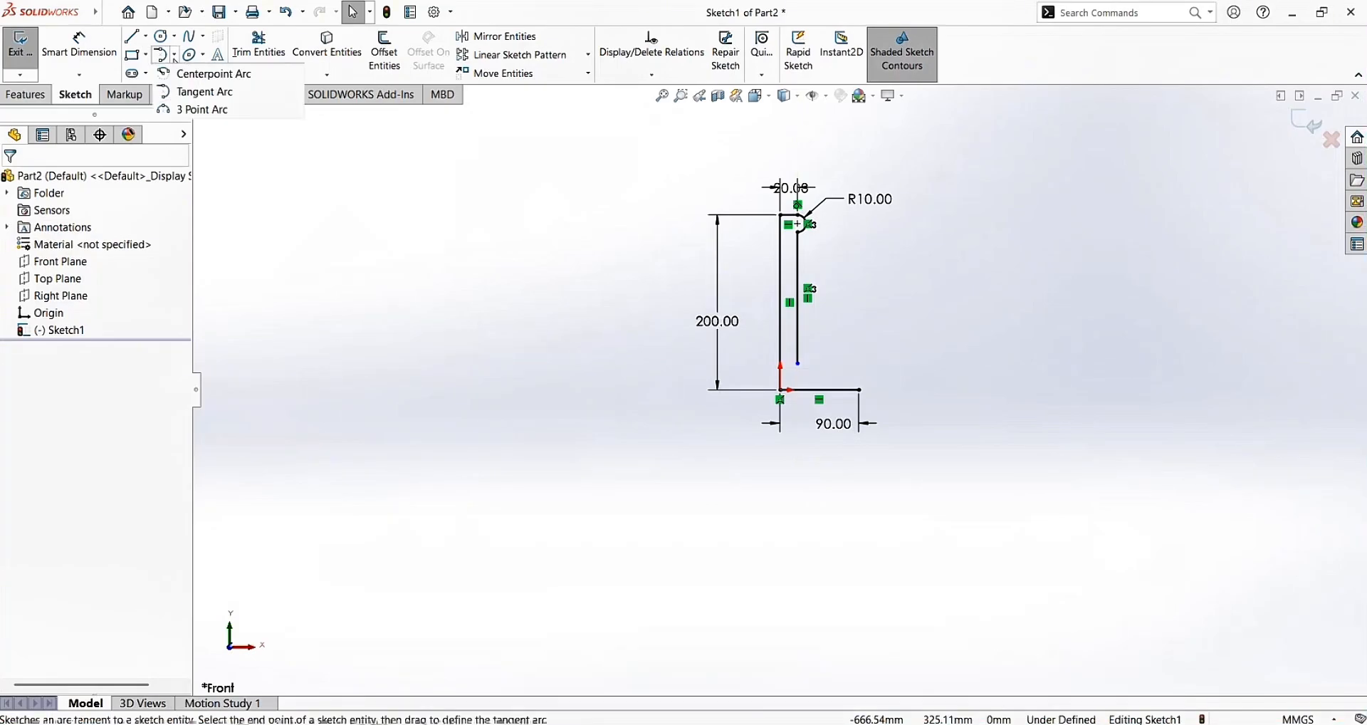
click(201, 111)
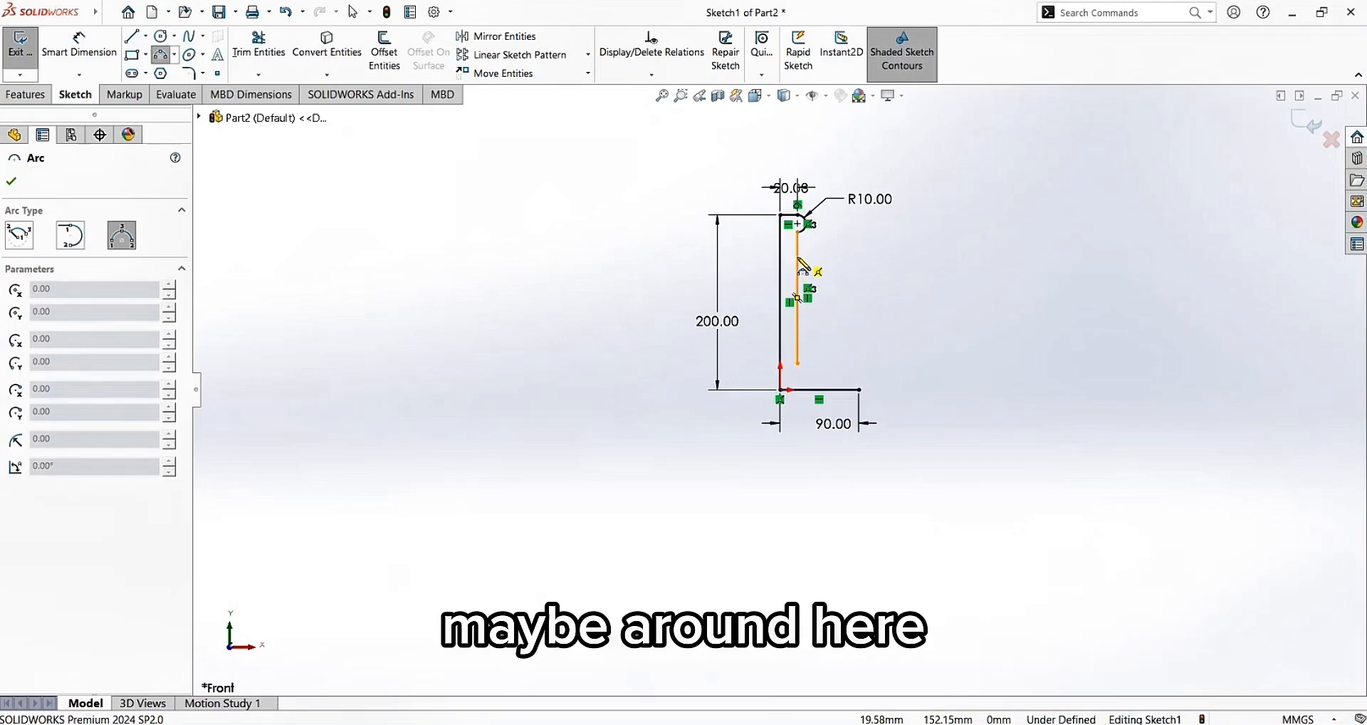
click(797, 257)
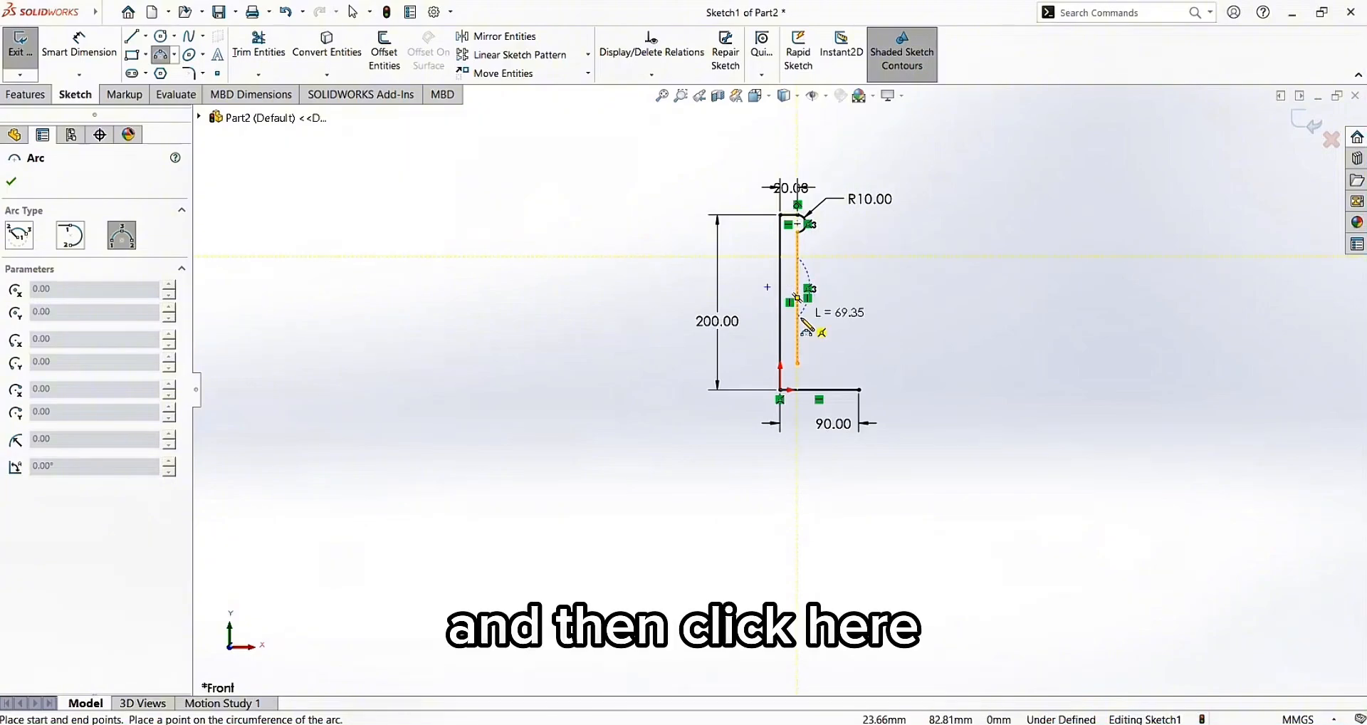
click(797, 363)
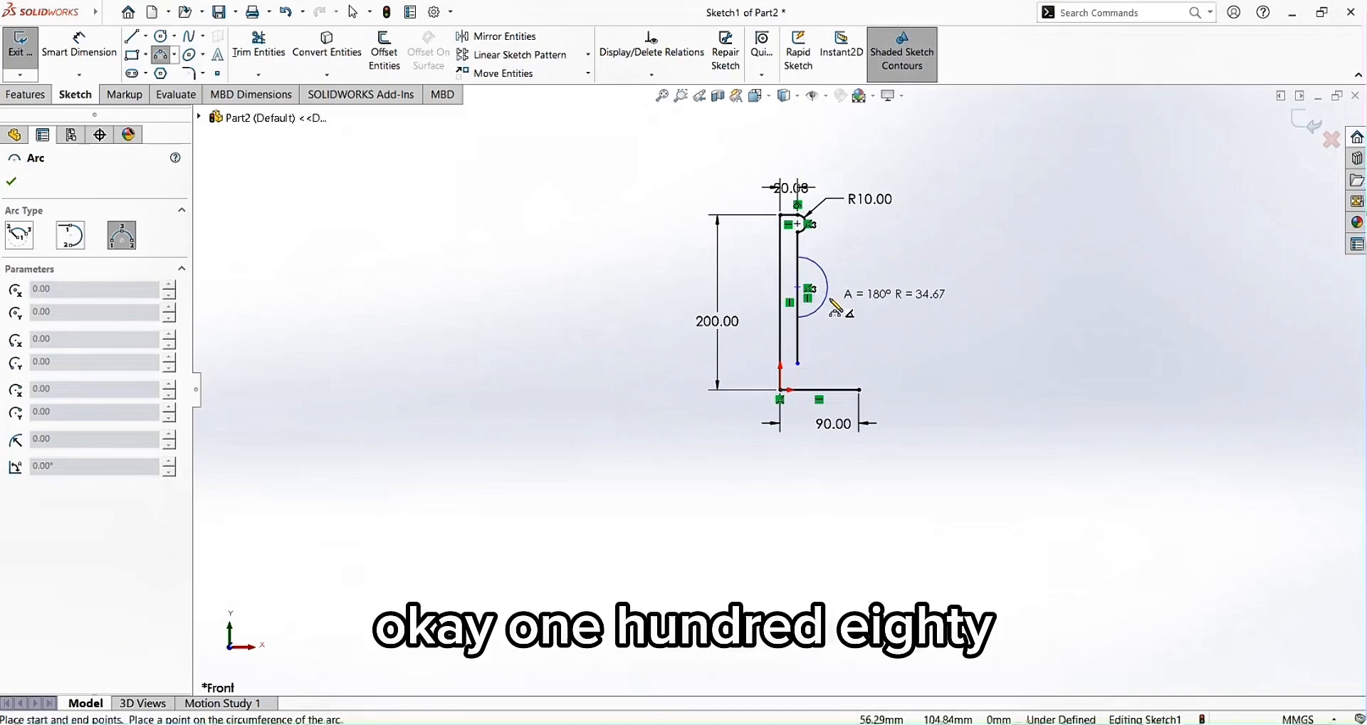
click(832, 302)
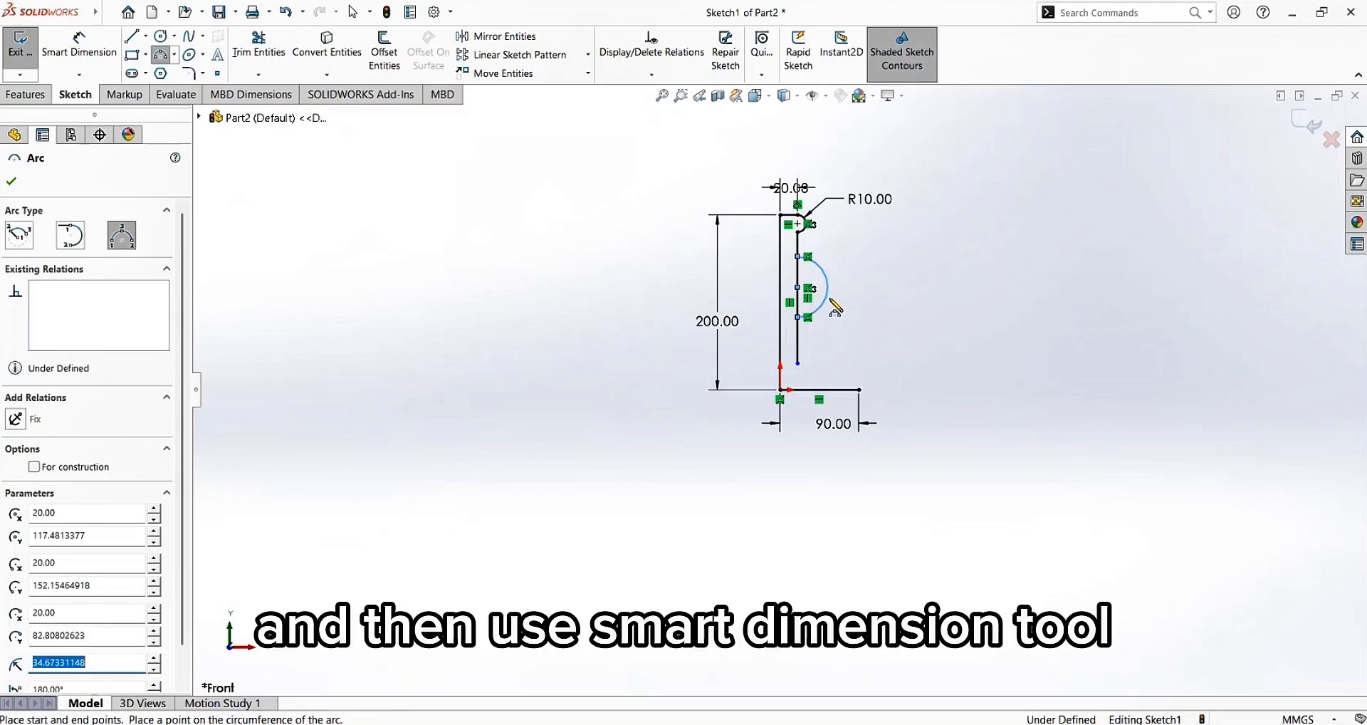
click(830, 302)
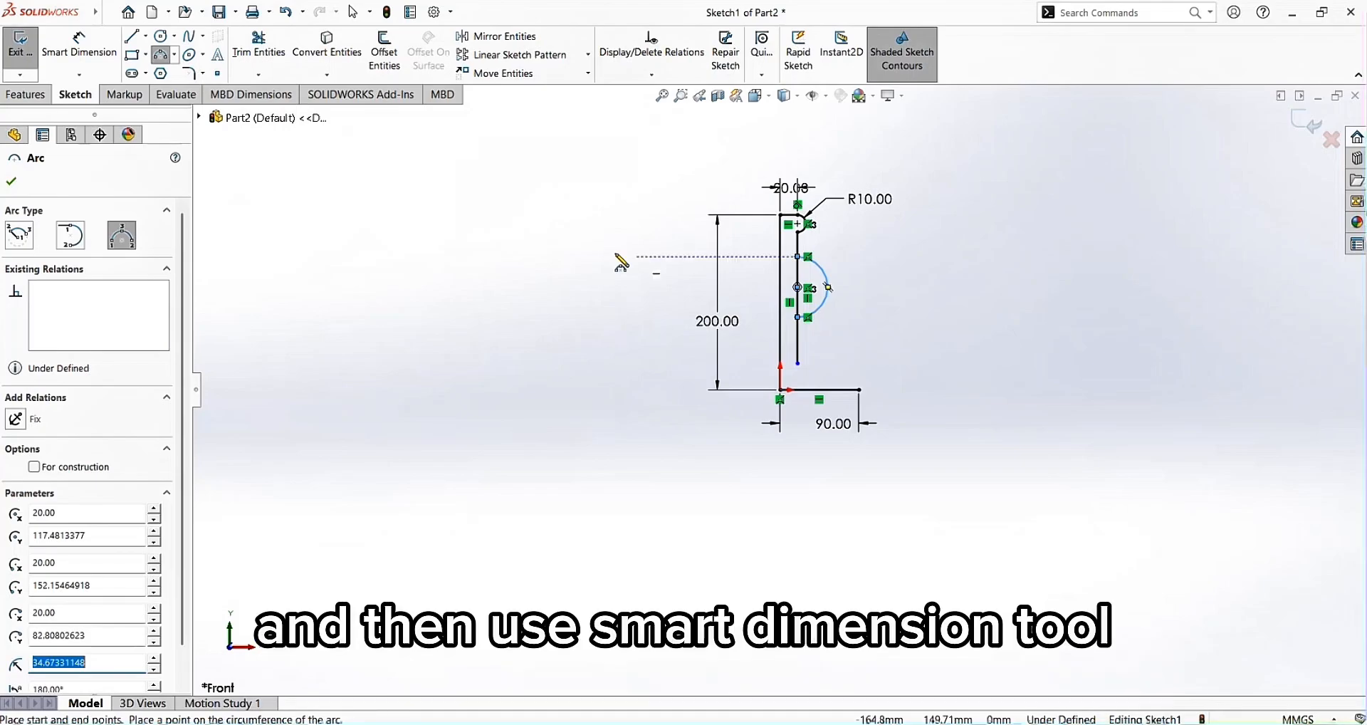
Dimension the three-point arc on the inner vertical line and set its radius to 20 mm
click(74, 63)
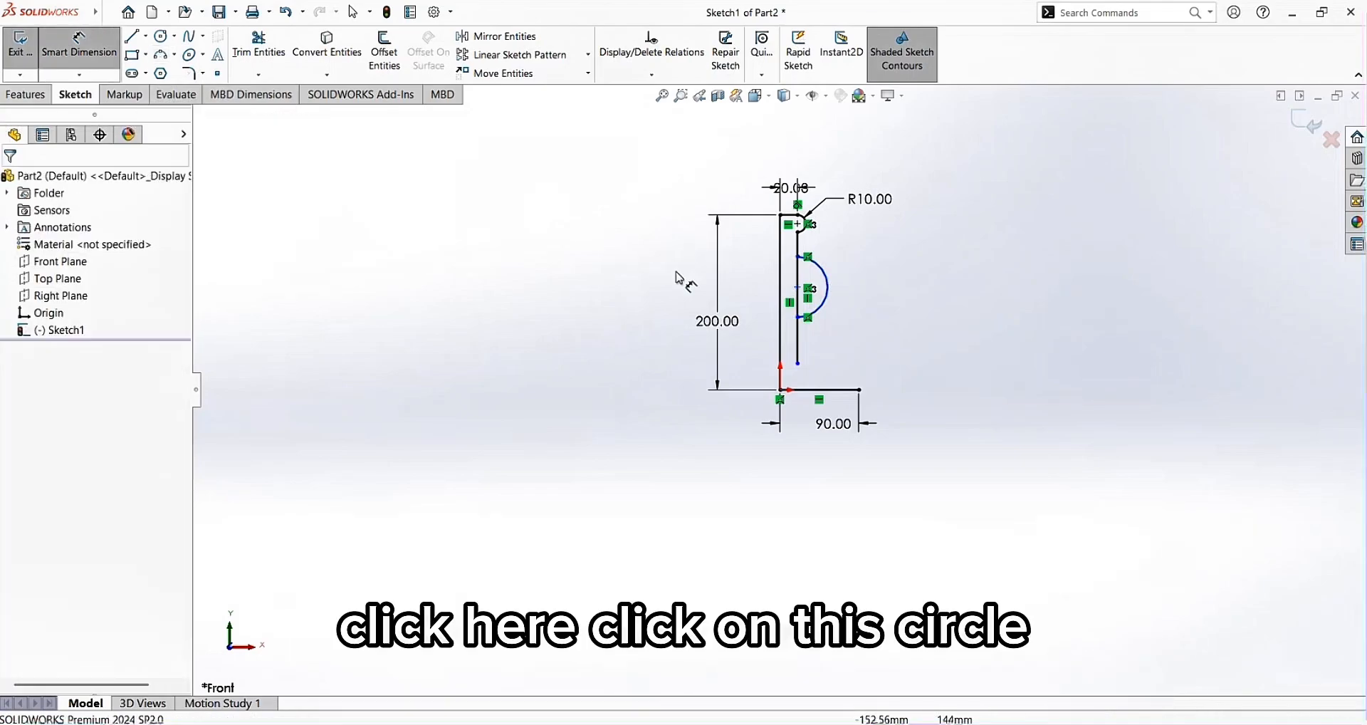
click(830, 283)
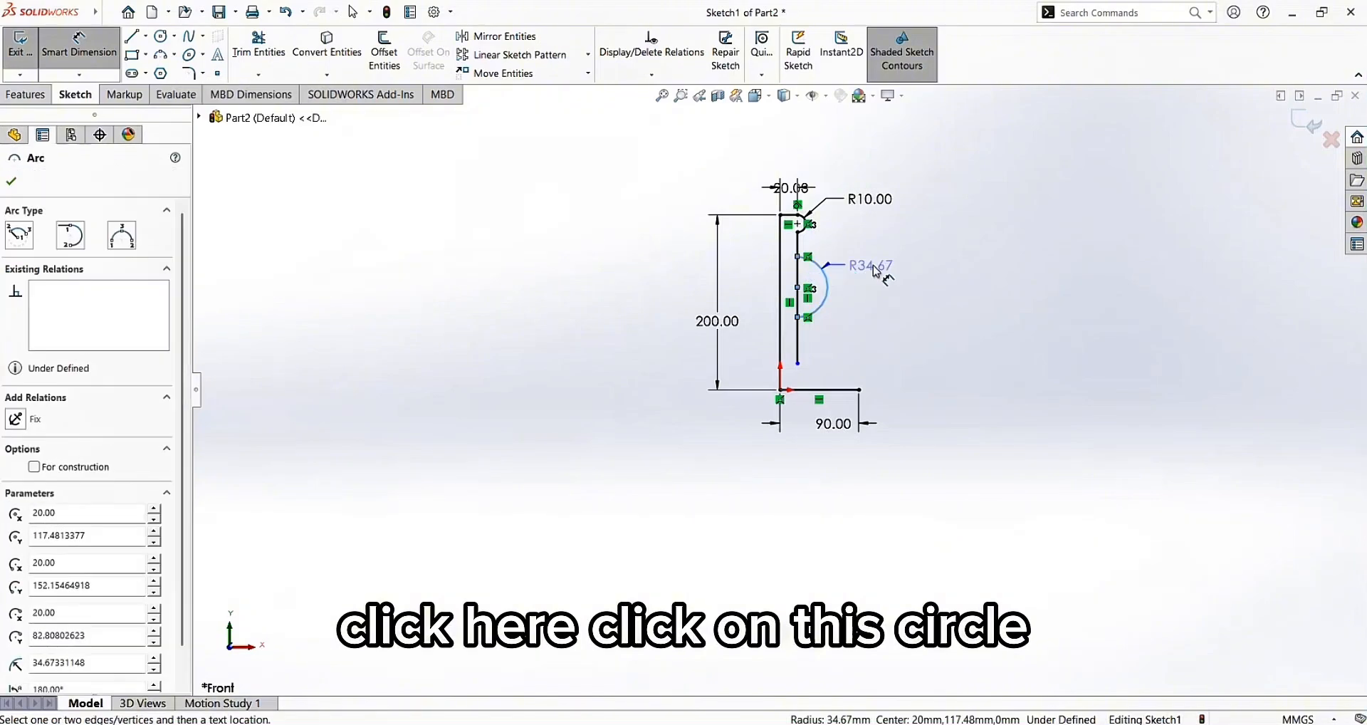
click(922, 264)
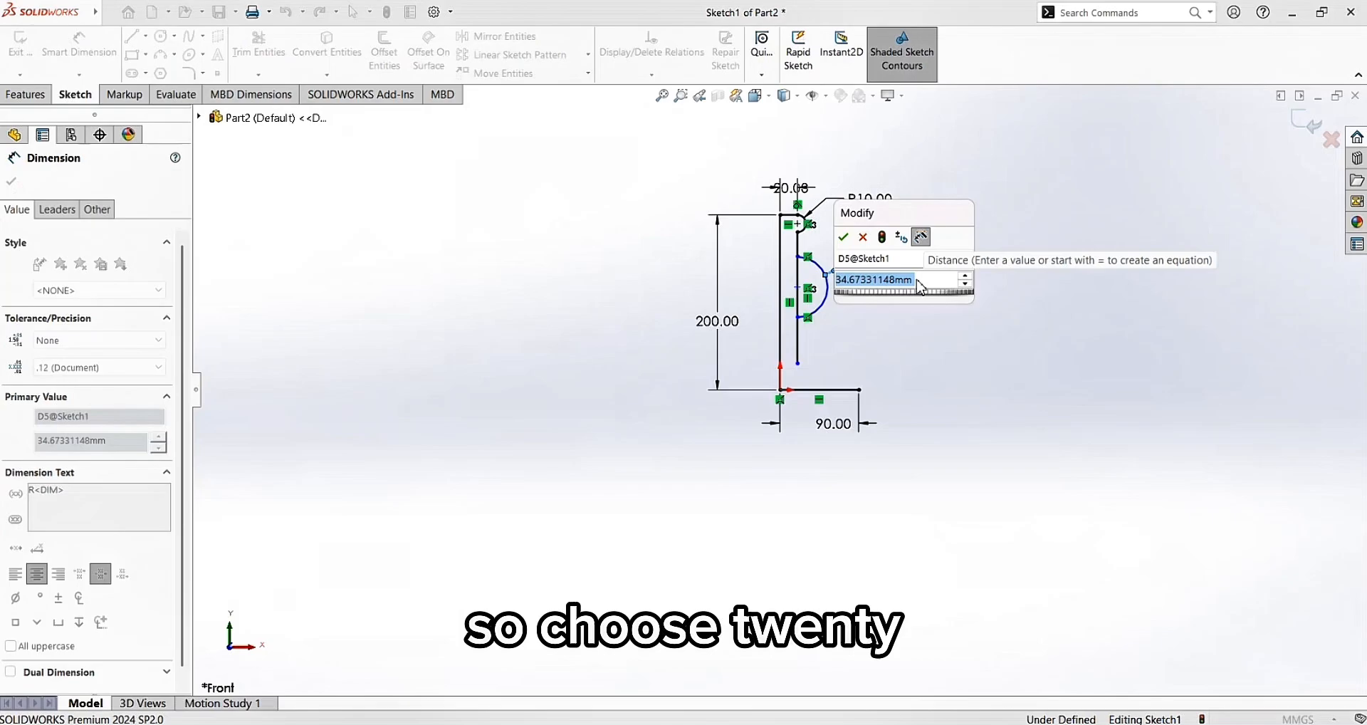
text(20)
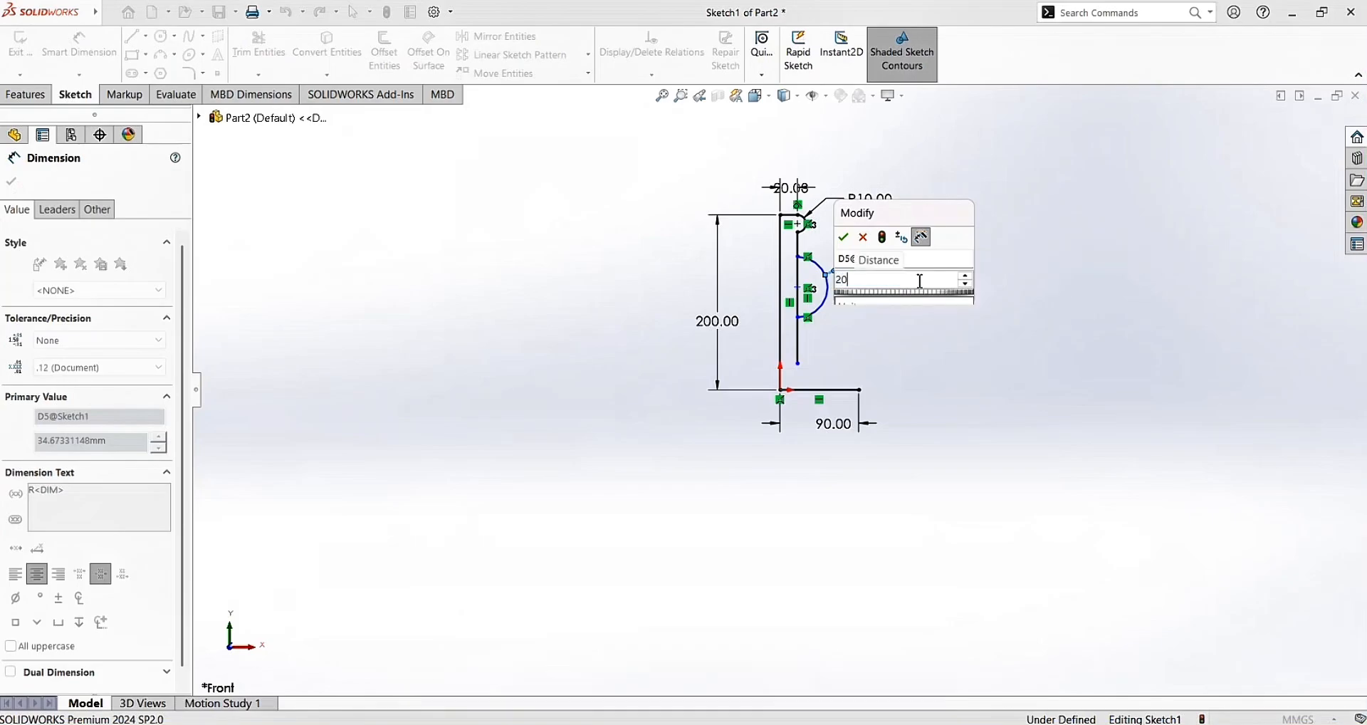
click(844, 236)
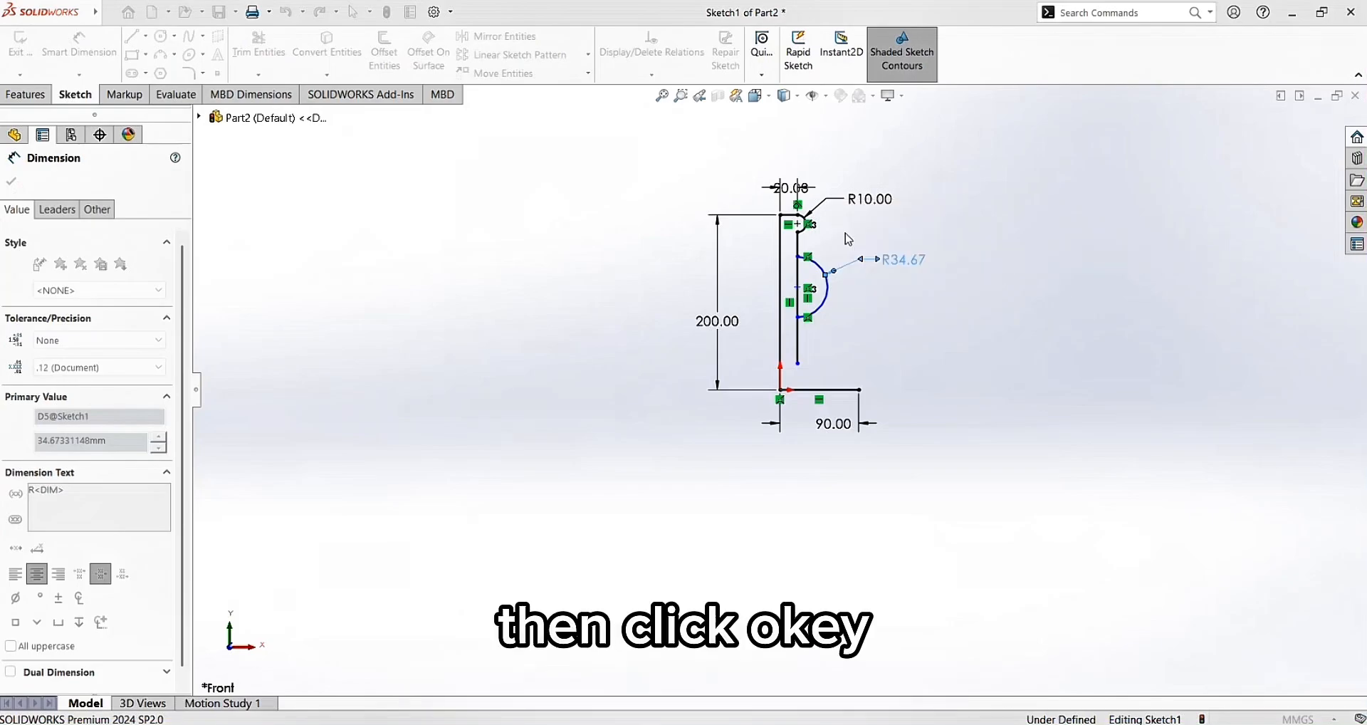
key(Escape)
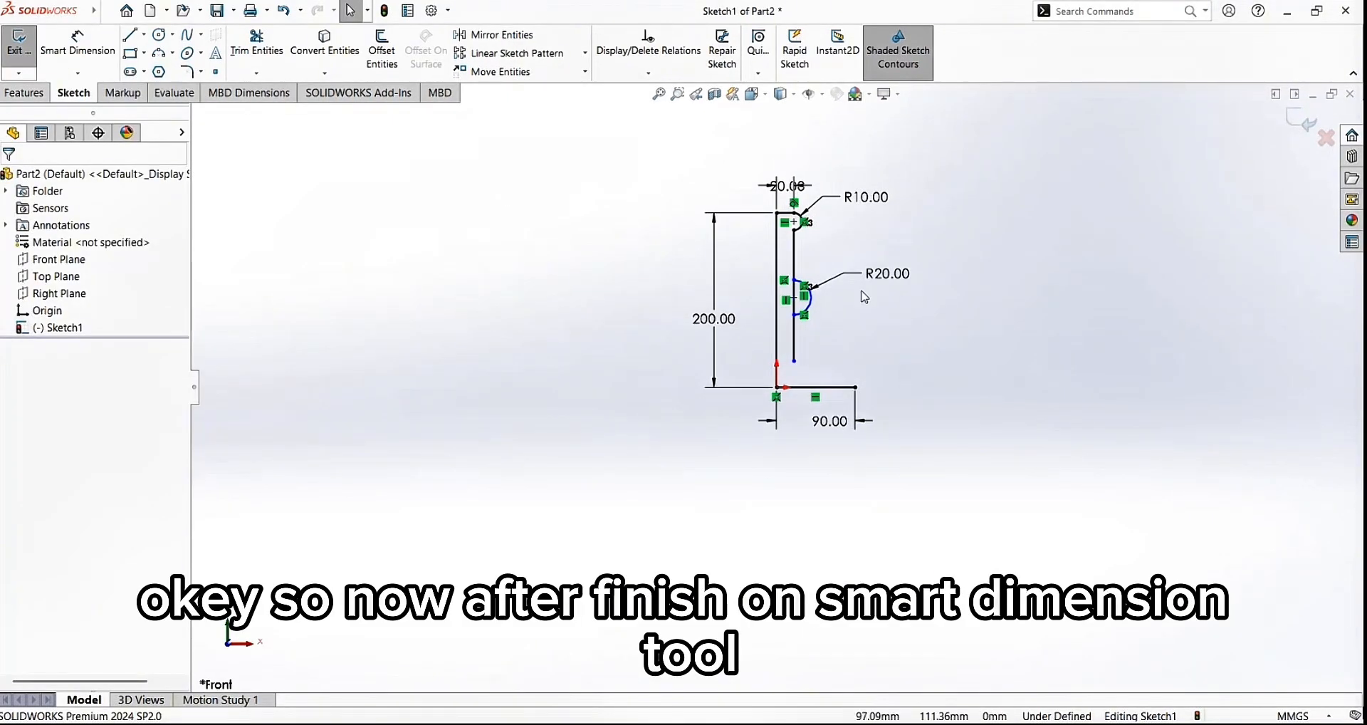
scroll(864, 297, down, 5)
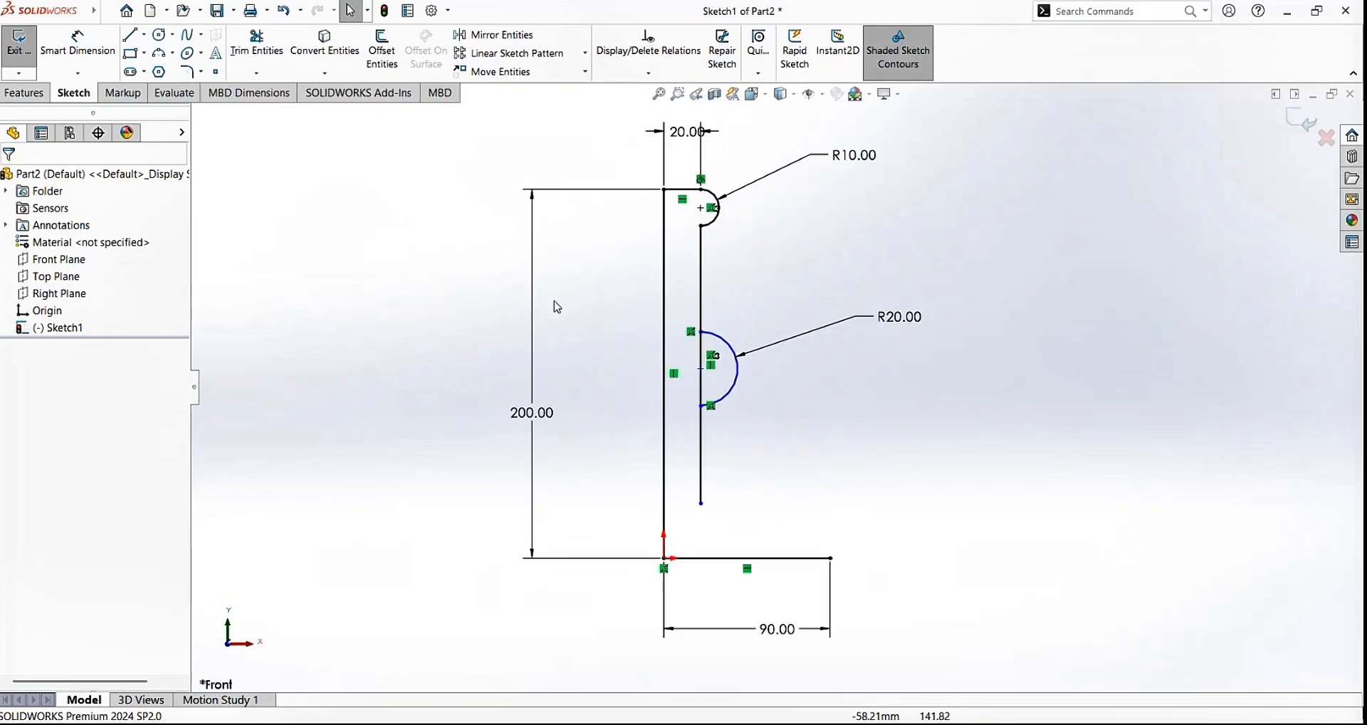
Trim away the part of the inner vertical line enclosed by the 20 mm radius arc, using Trim to closest
click(256, 50)
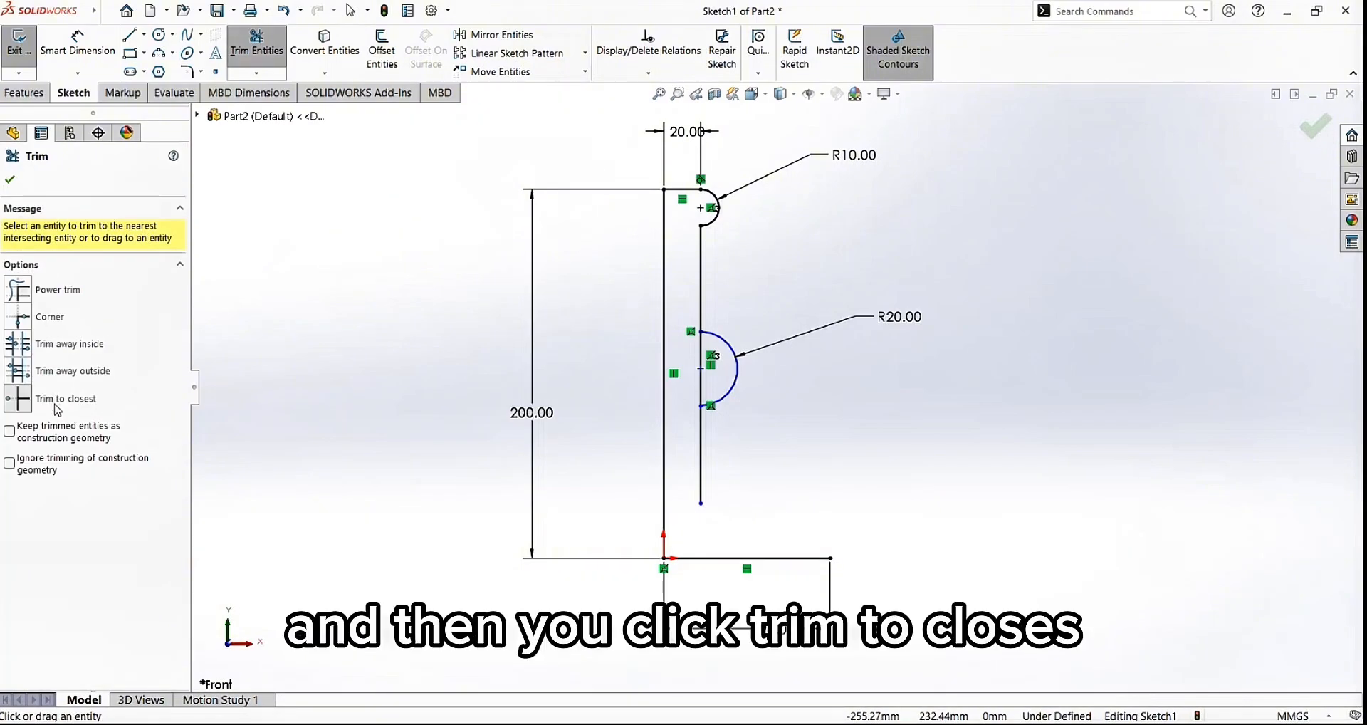
click(20, 401)
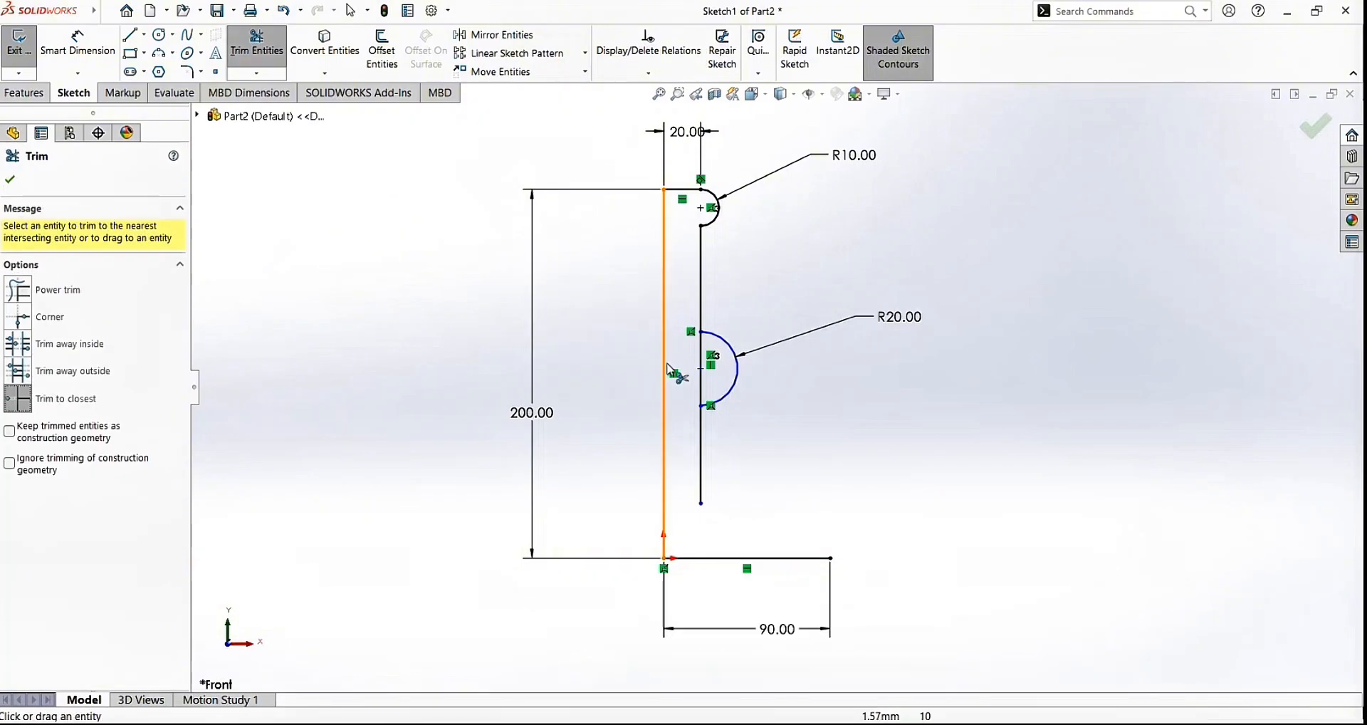
click(701, 370)
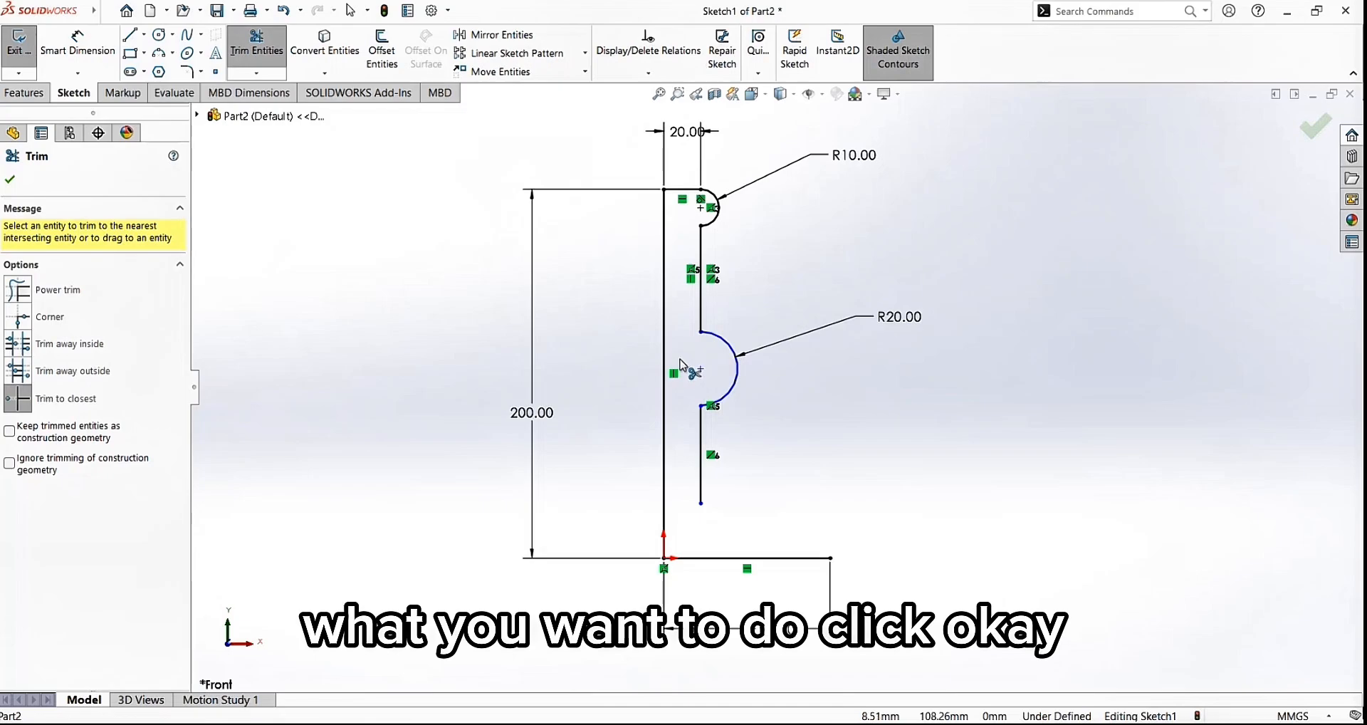
click(10, 180)
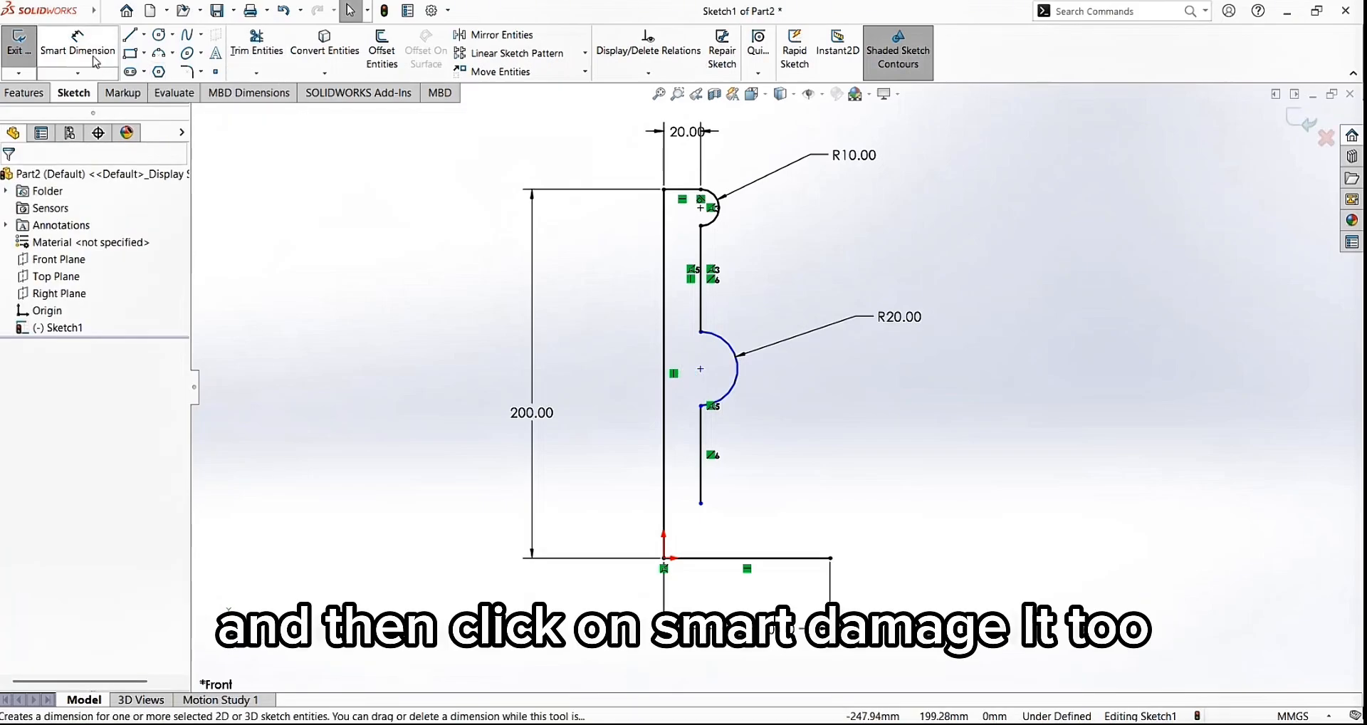
Dimension the inner vertical segment between the two arcs with Smart Dimension and set its length to 40 mm
click(96, 62)
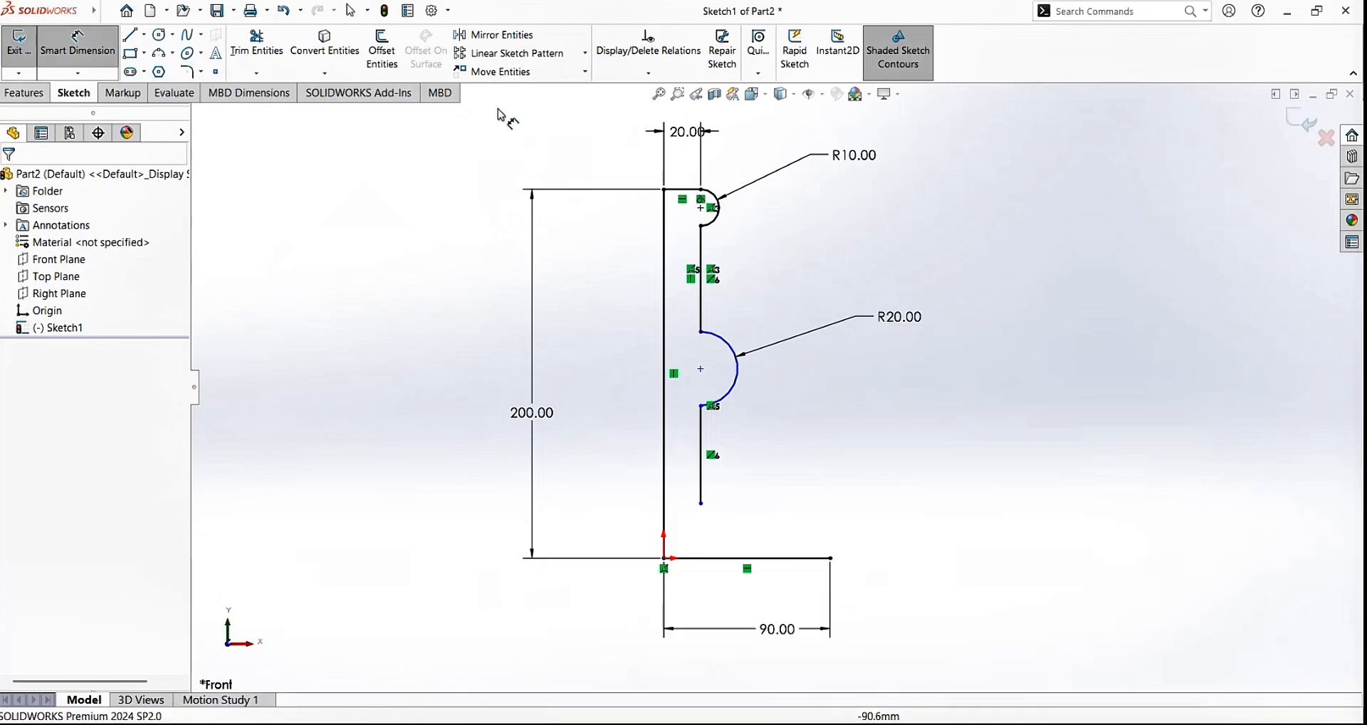
click(701, 256)
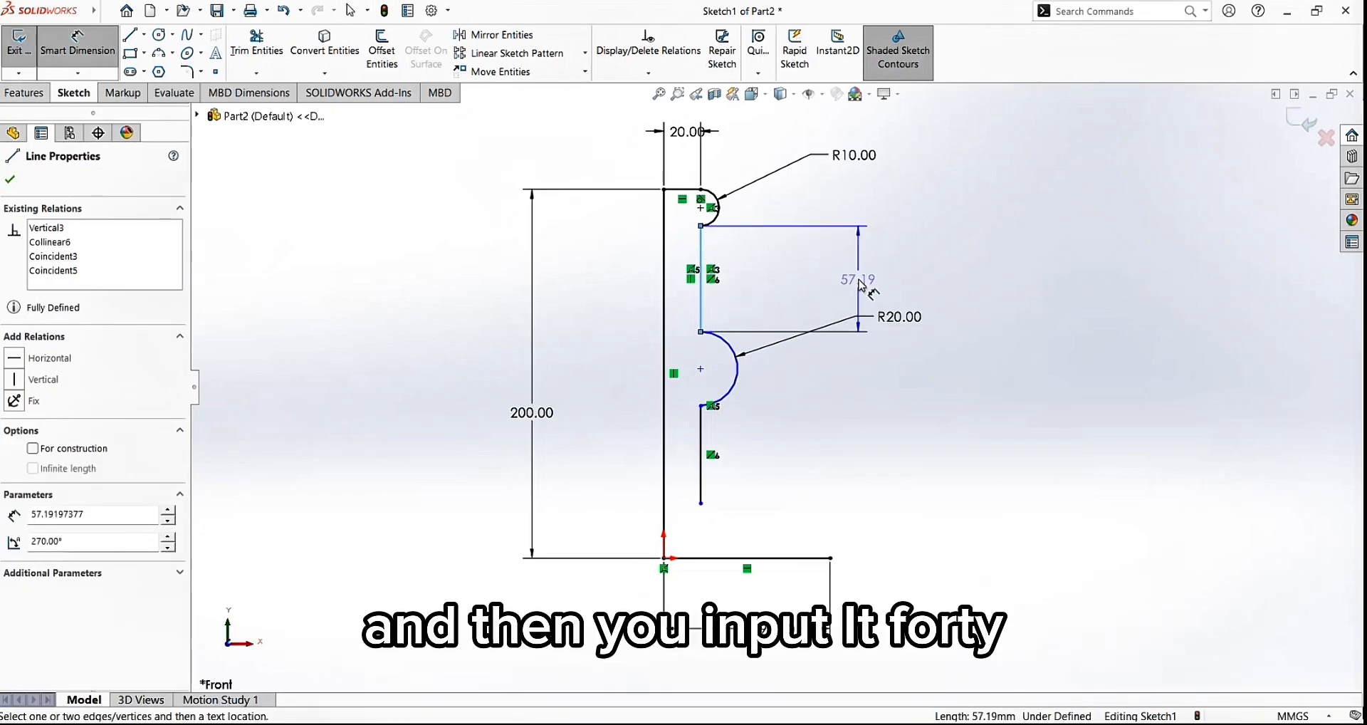
click(860, 283)
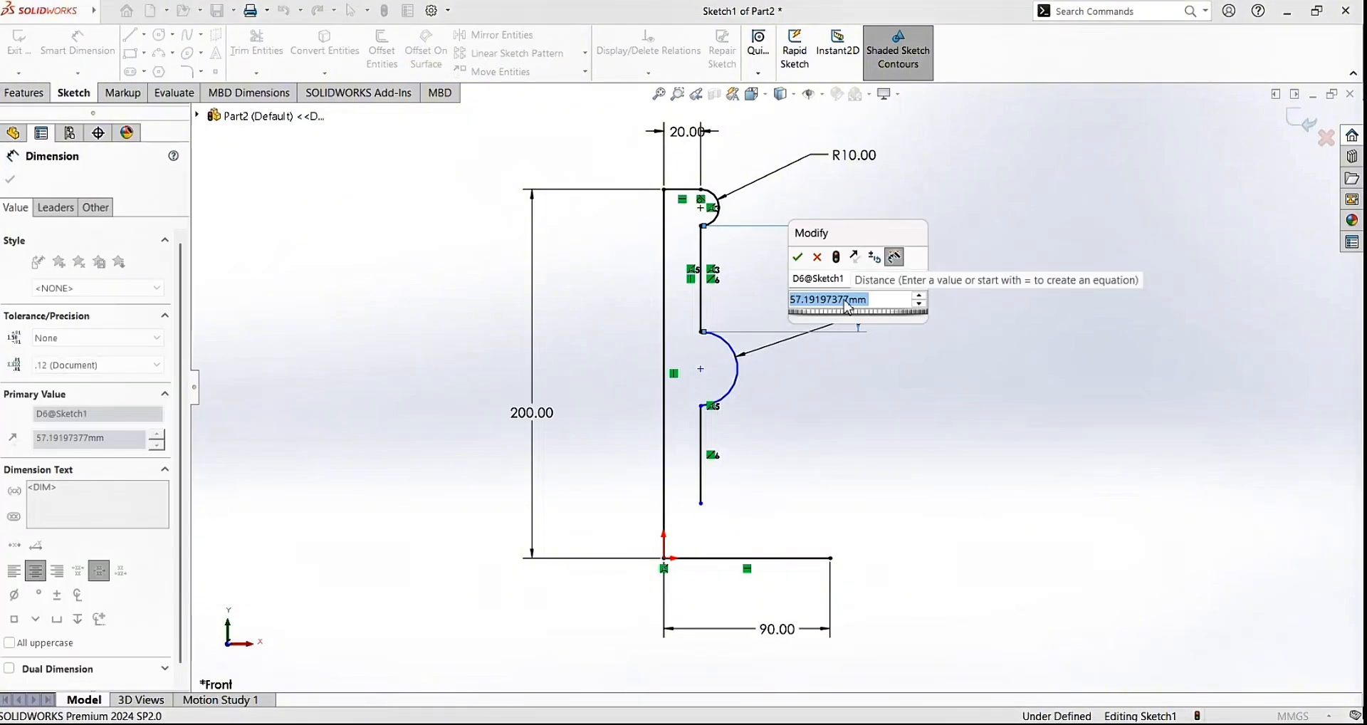
text(40)
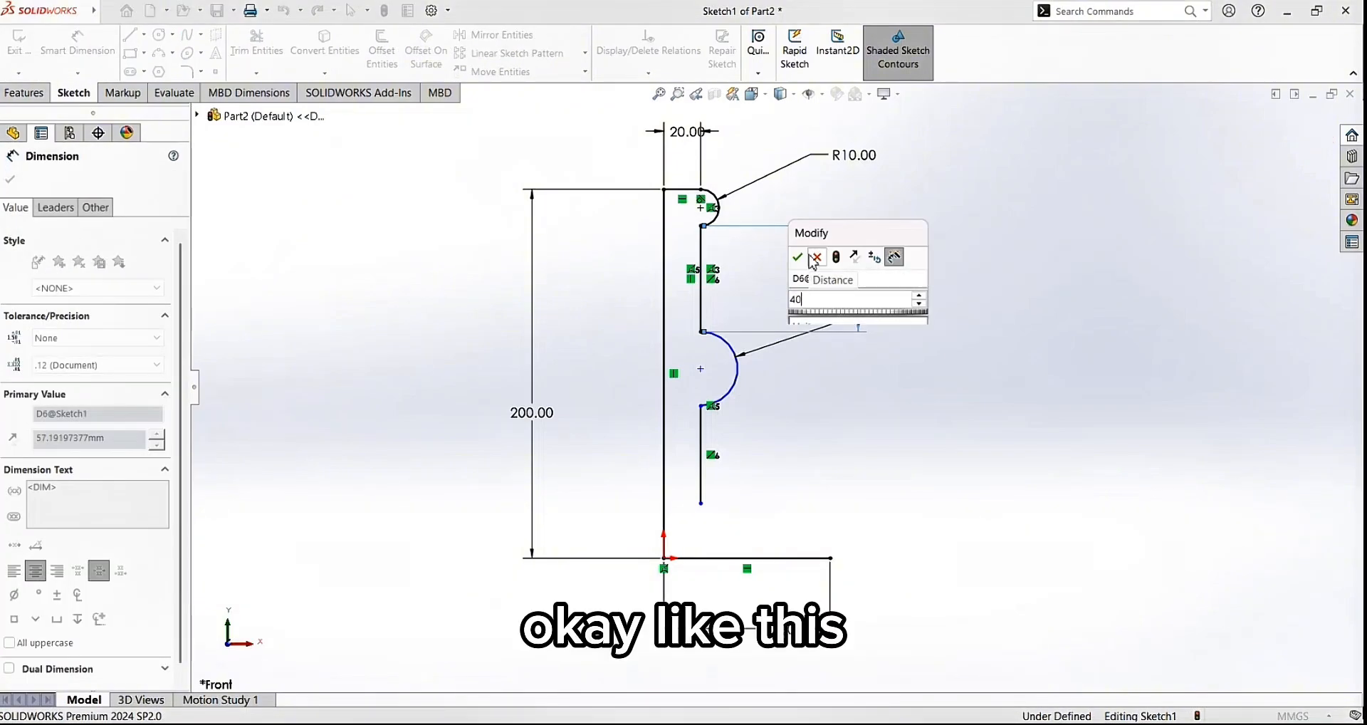
click(799, 258)
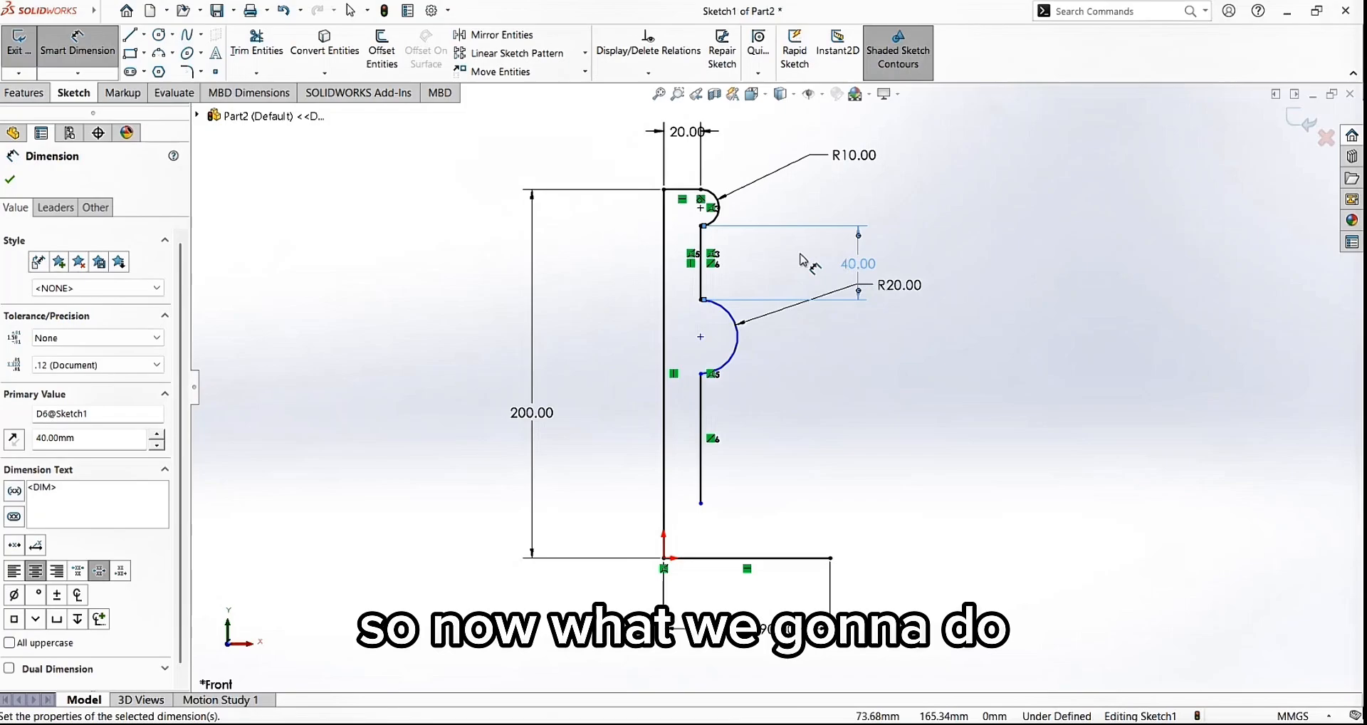
click(11, 180)
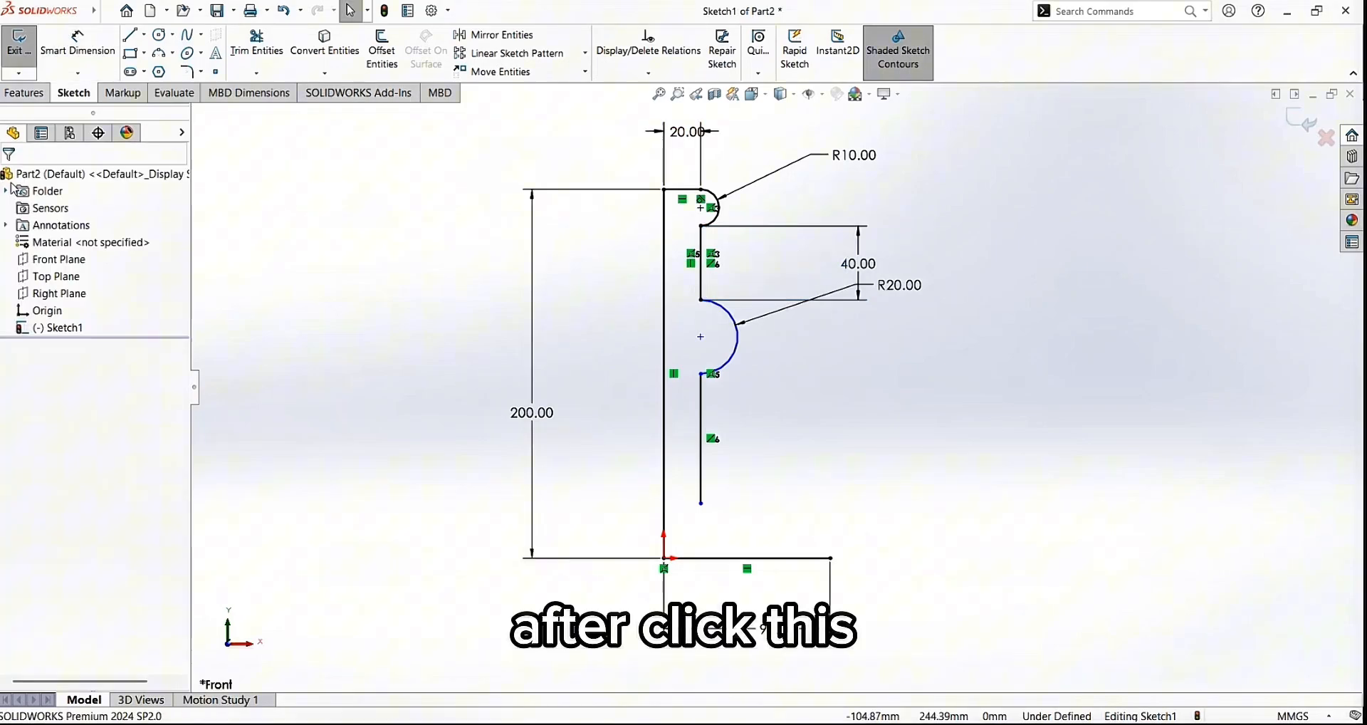
Add an Equal relation between the inner vertical segments above and below the 20 mm radius arc
click(702, 273)
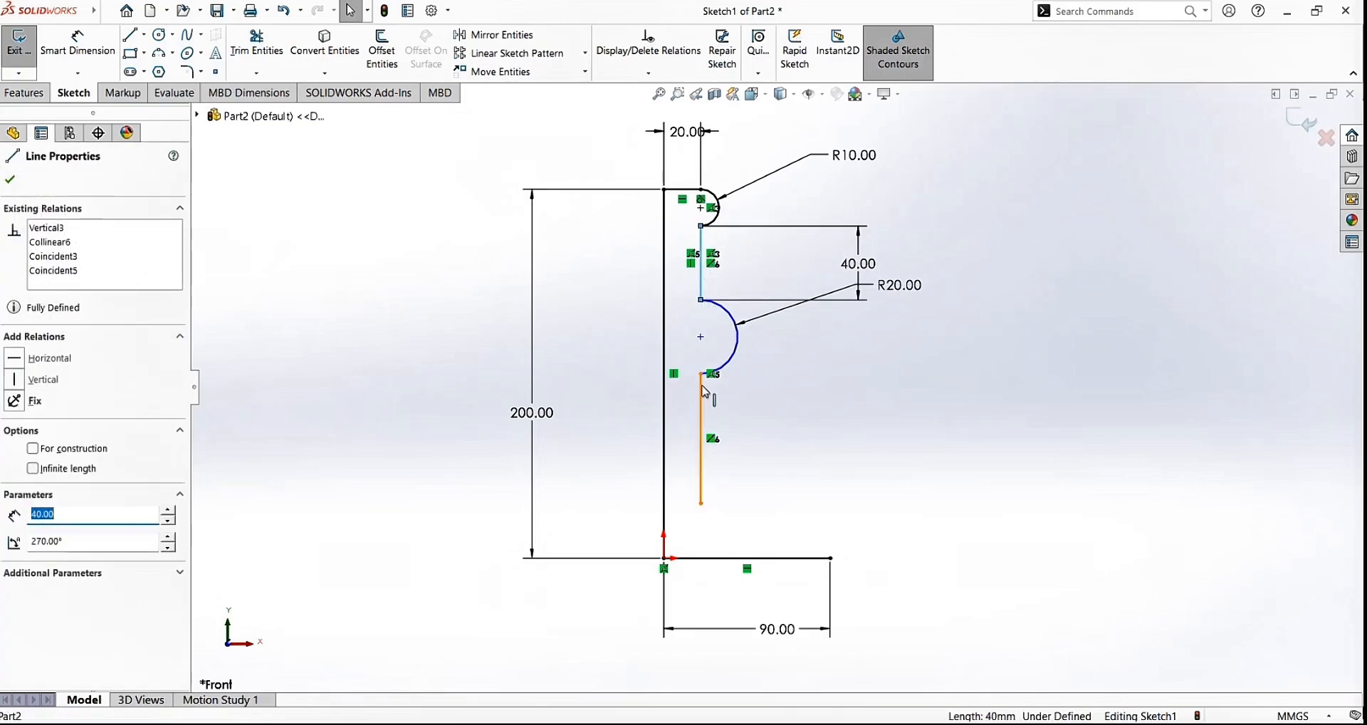
ctrl+click(701, 429)
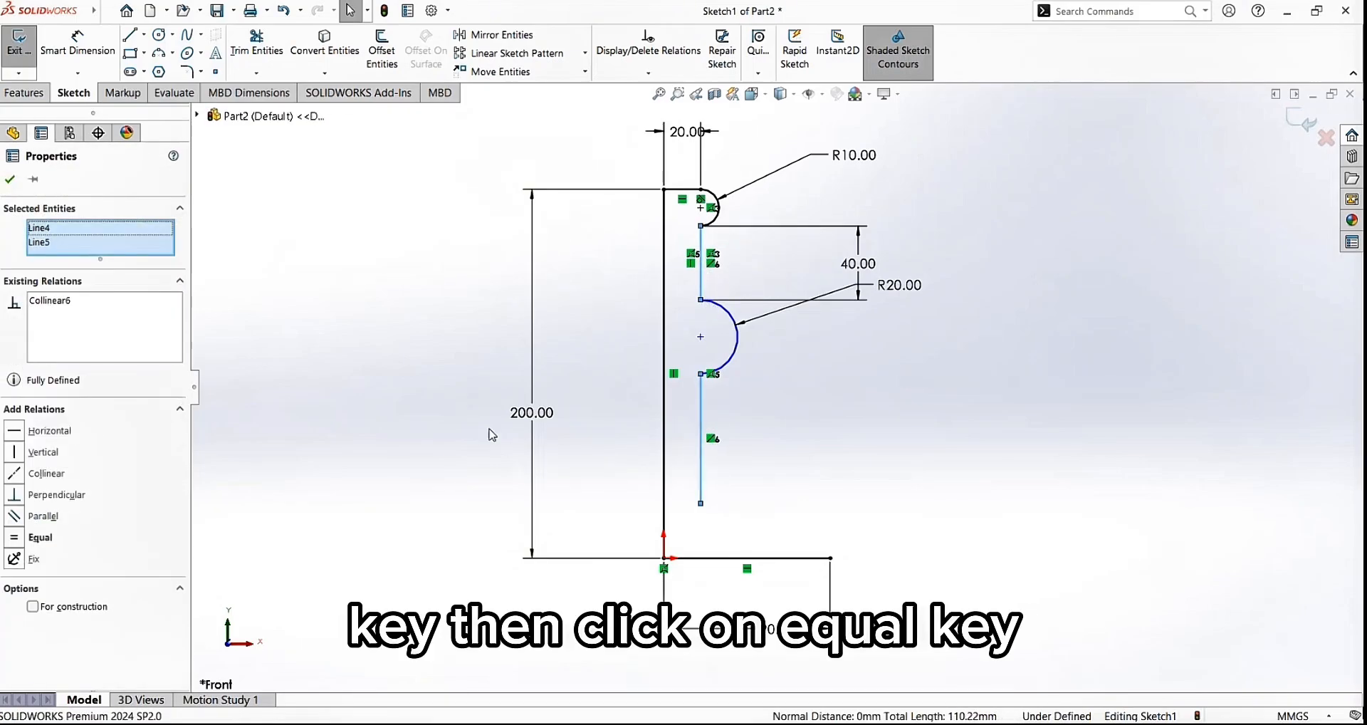
click(41, 538)
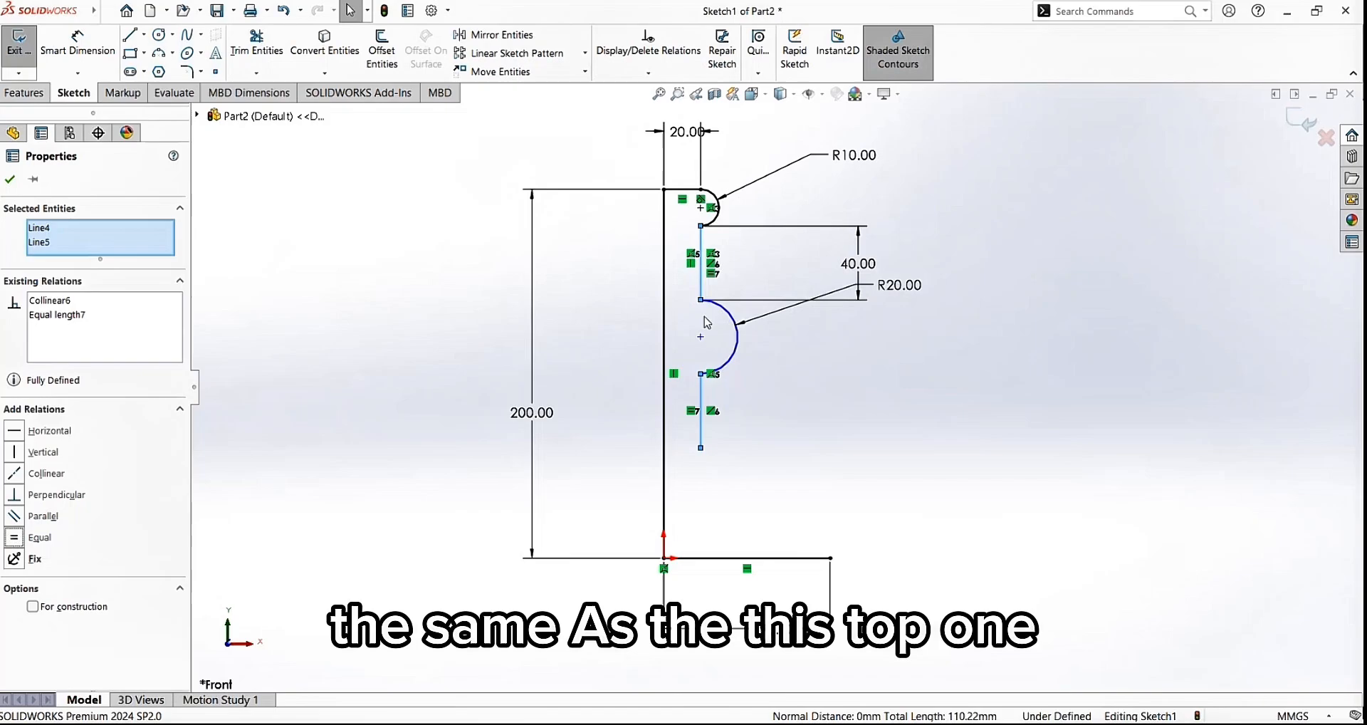
Check the length of the lower inner vertical segment with Smart Dimension without placing the dimension
click(86, 51)
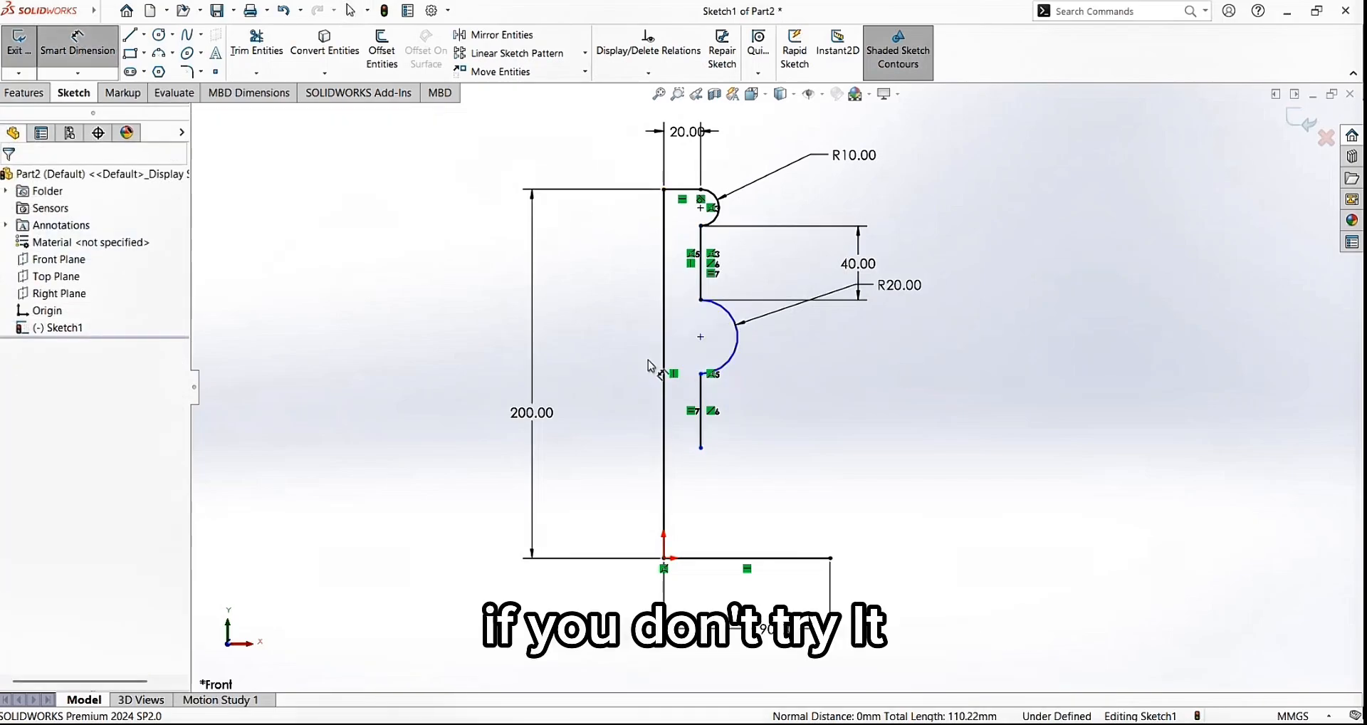
click(701, 399)
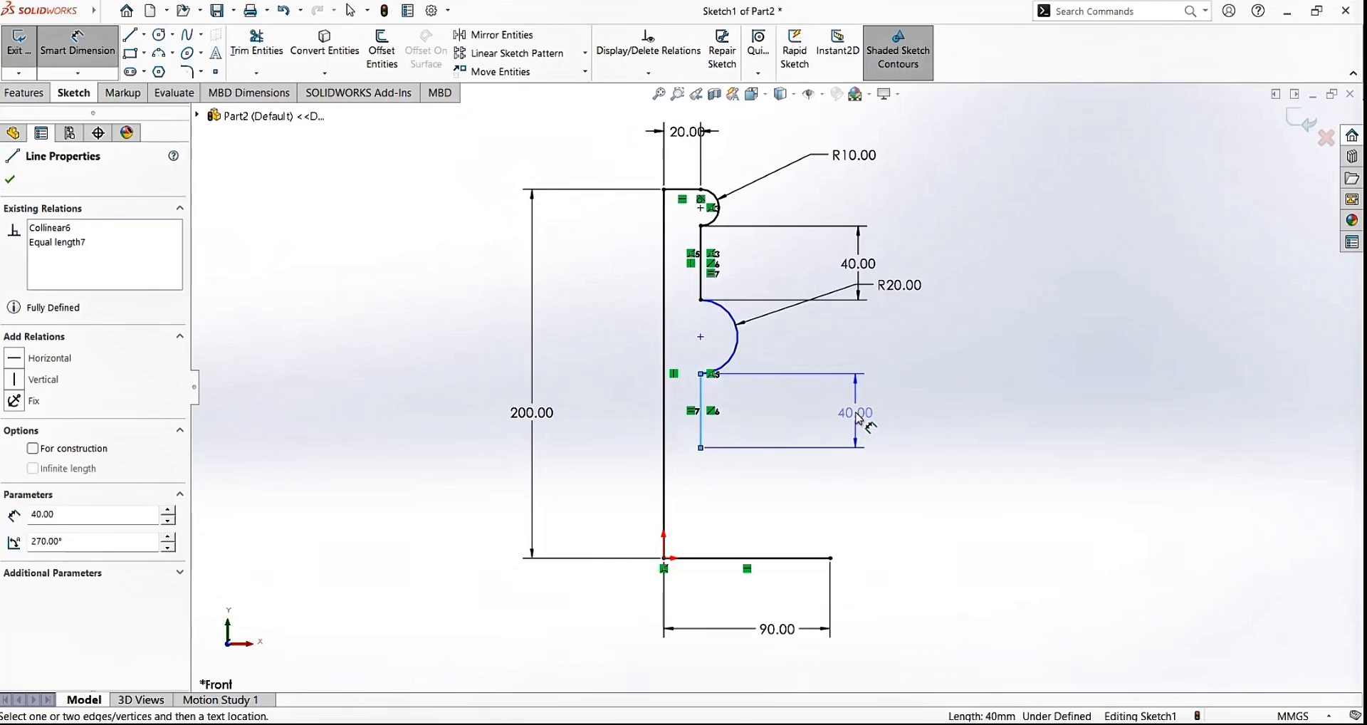
key(Escape)
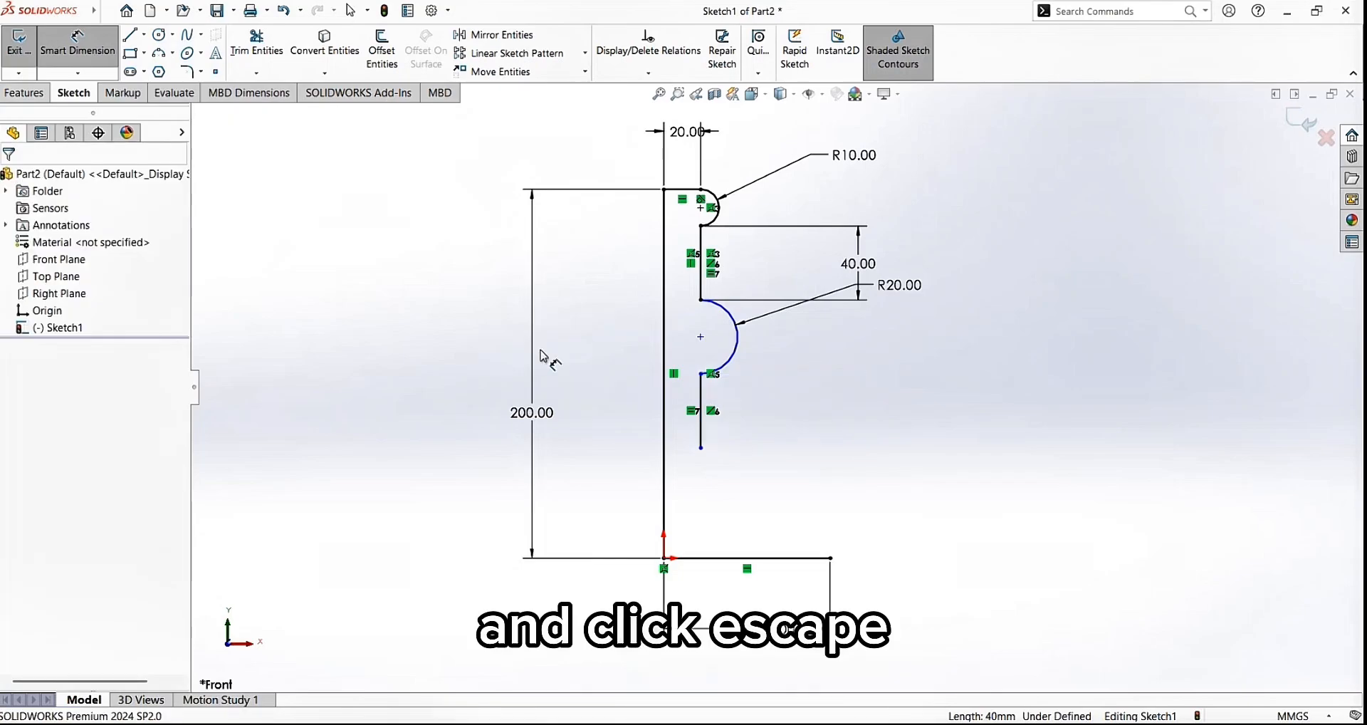
key(Escape)
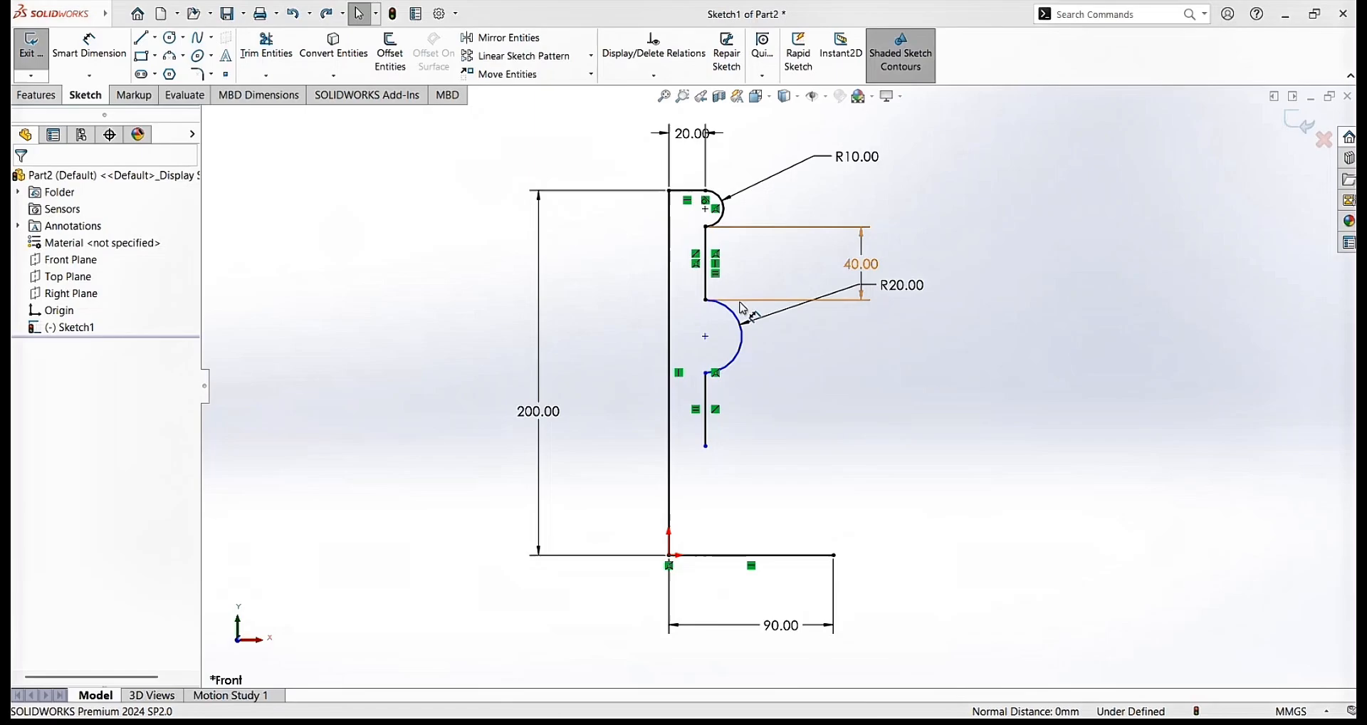
Add a Coincident relation between the centre of the 20 mm radius arc and the upper inner vertical segment
ctrl+click(707, 338)
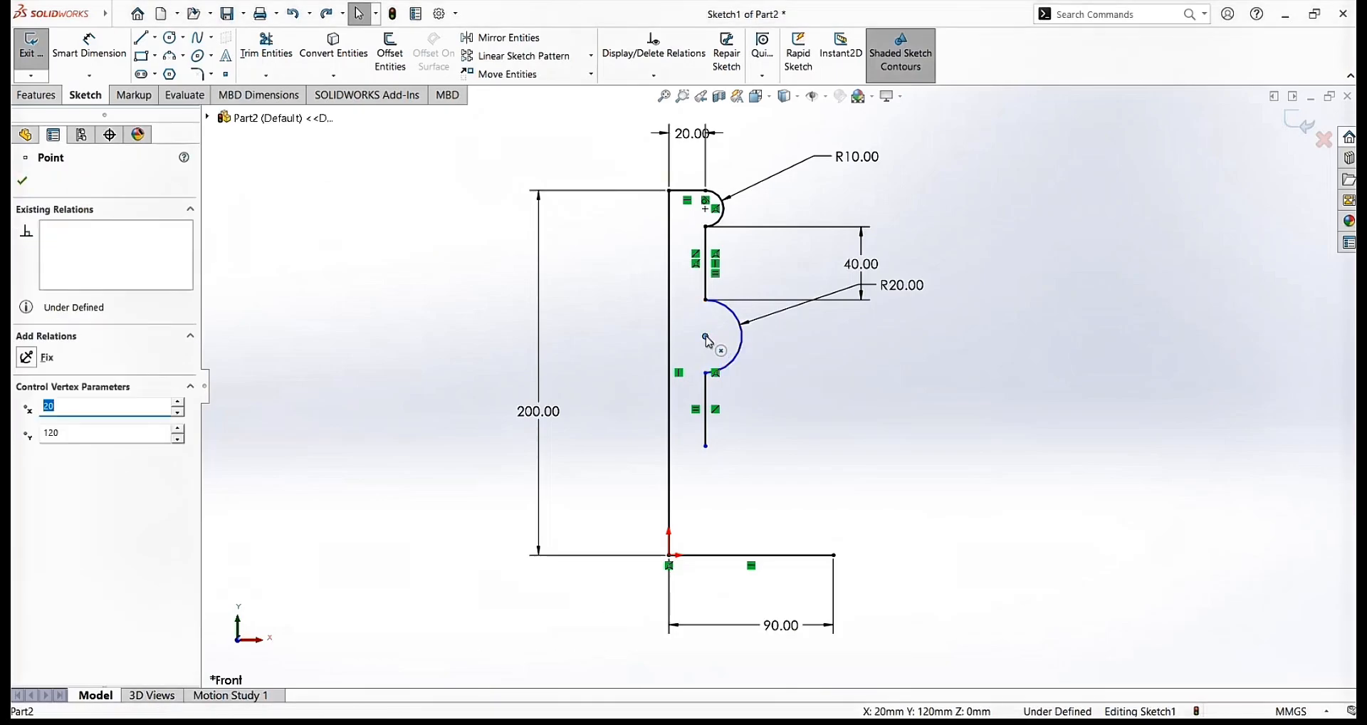
ctrl+click(705, 288)
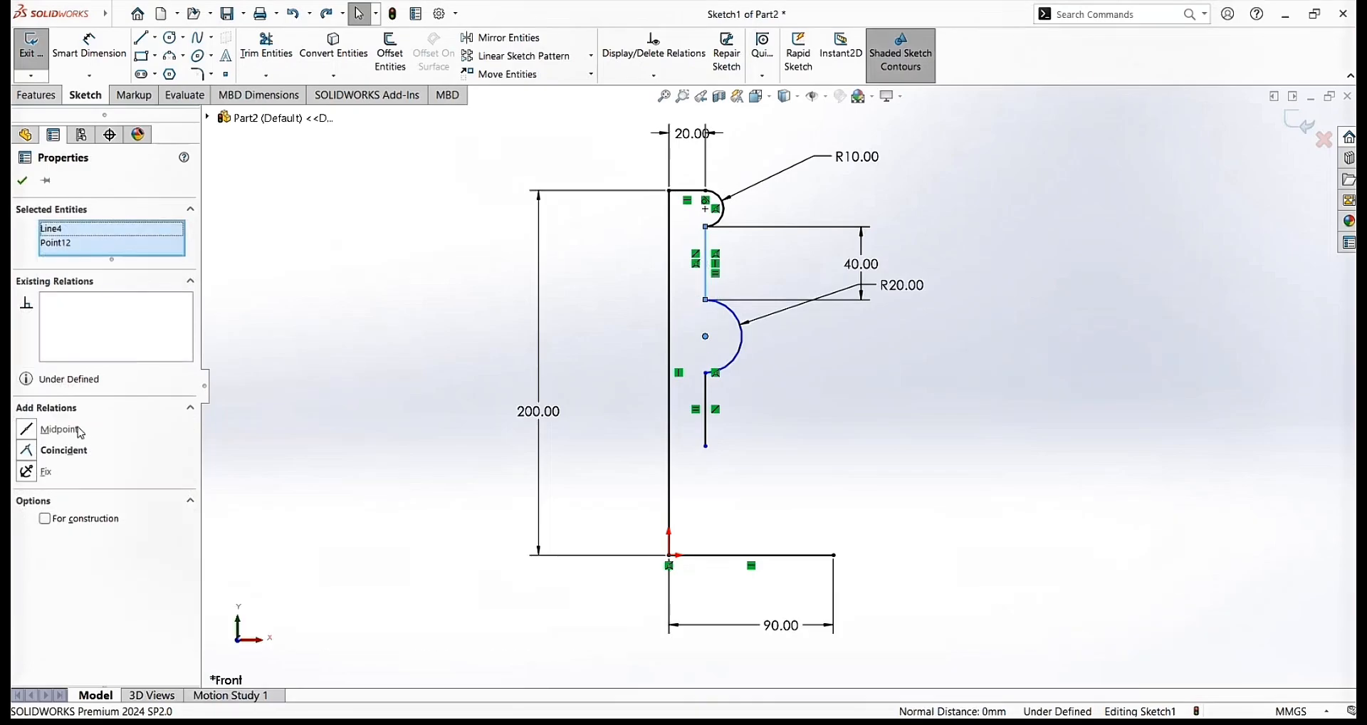
click(72, 451)
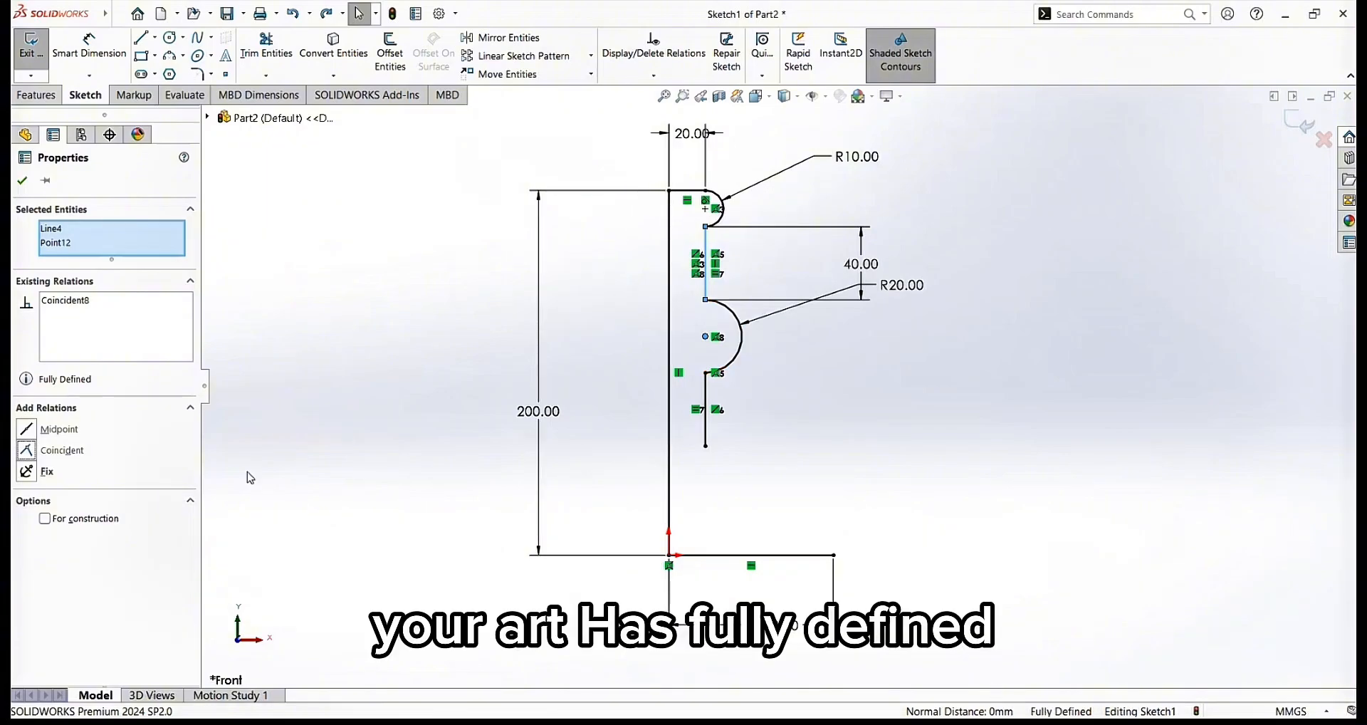
click(22, 184)
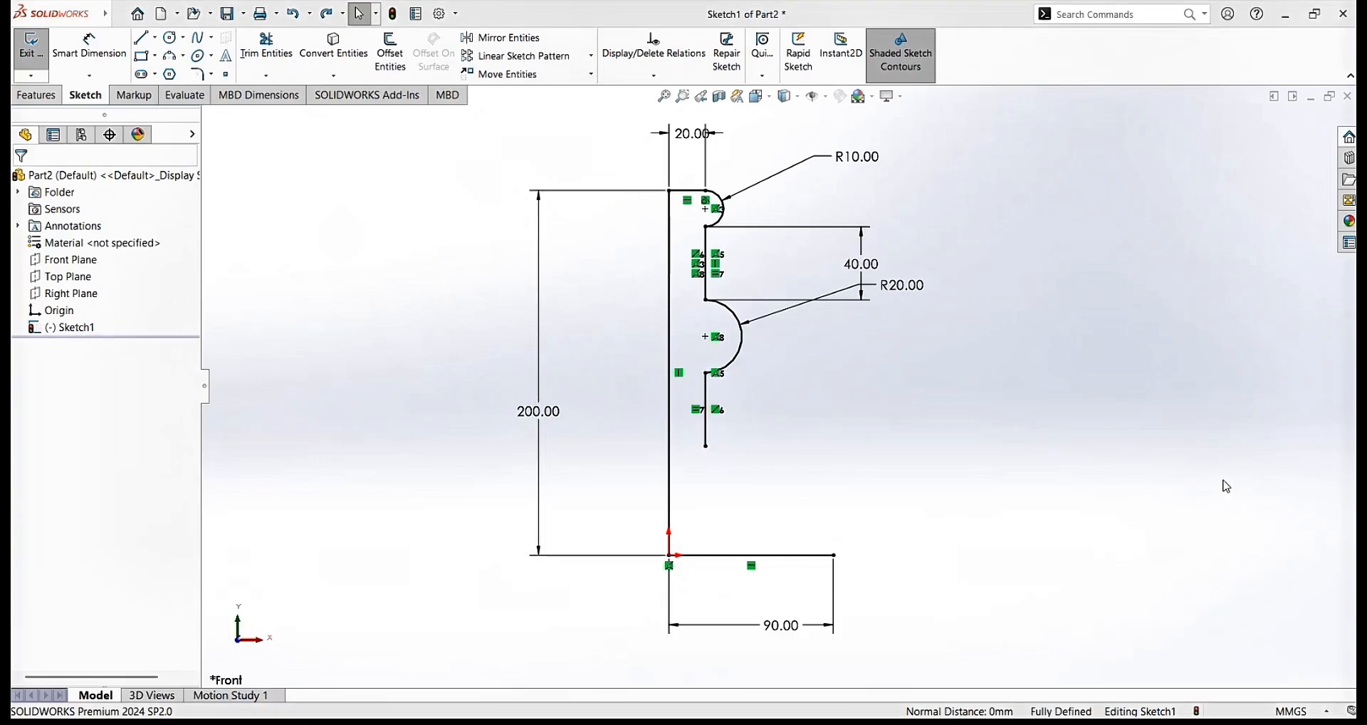
Set the profile's overall height dimension to 220 mm
click(184, 57)
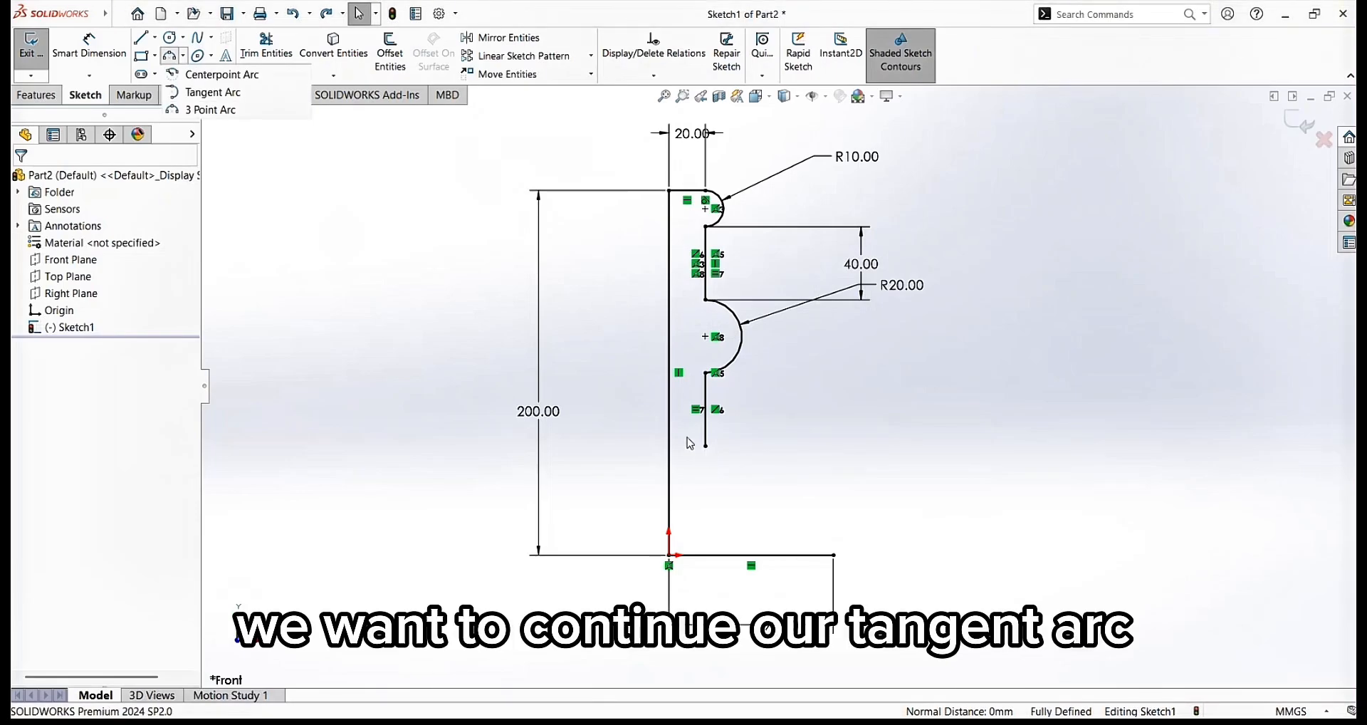
click(214, 92)
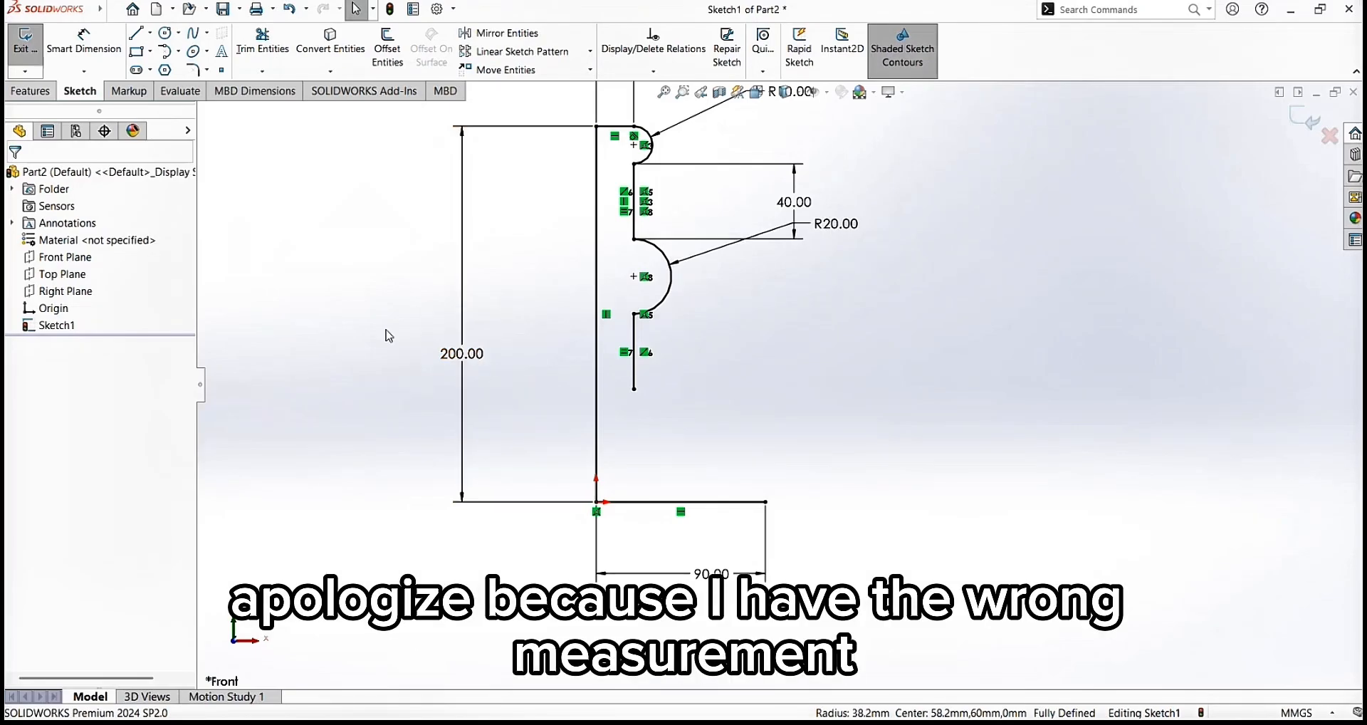
double_click(462, 353)
text(220)
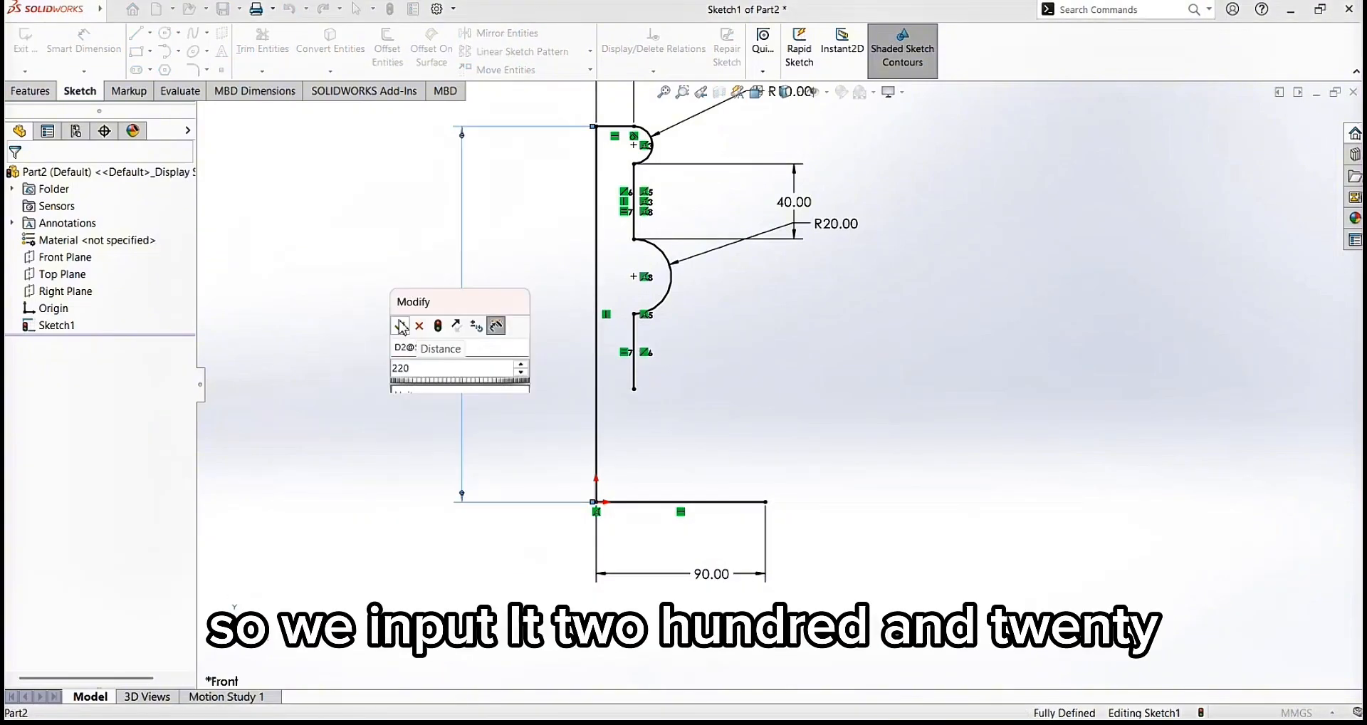
click(401, 326)
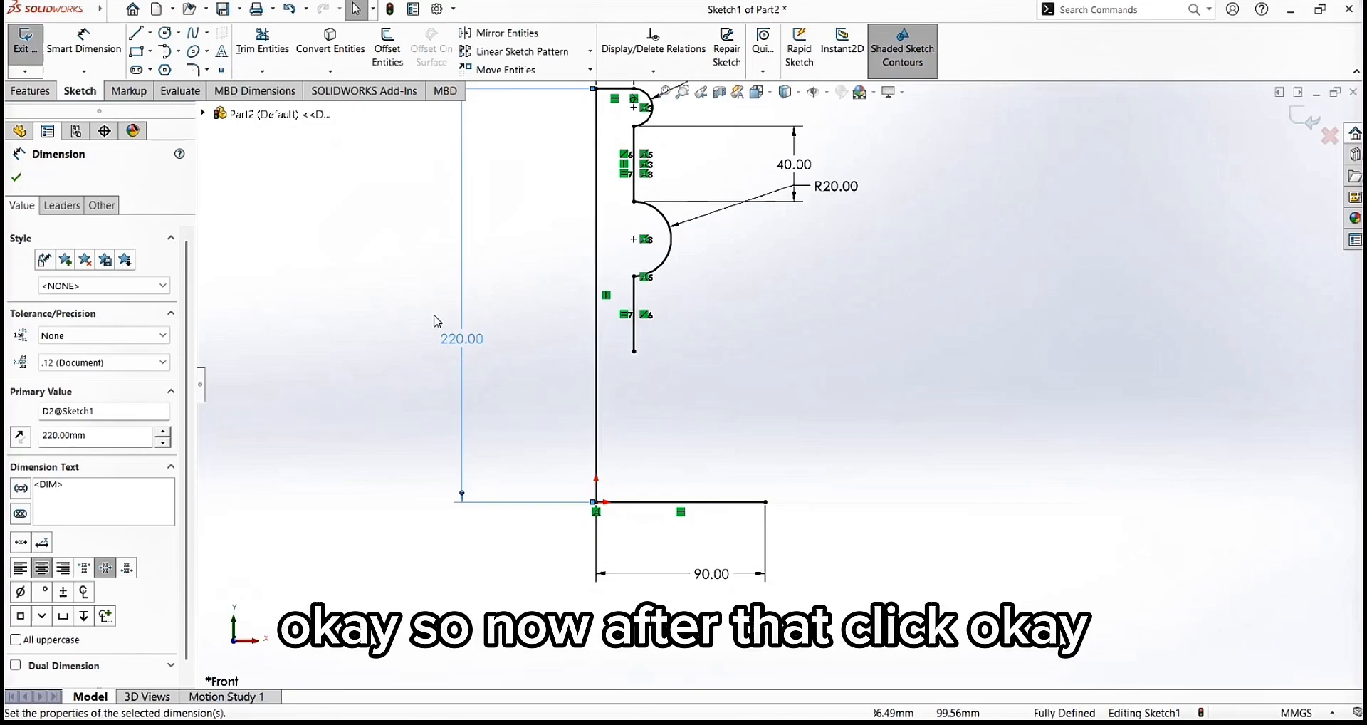
click(25, 181)
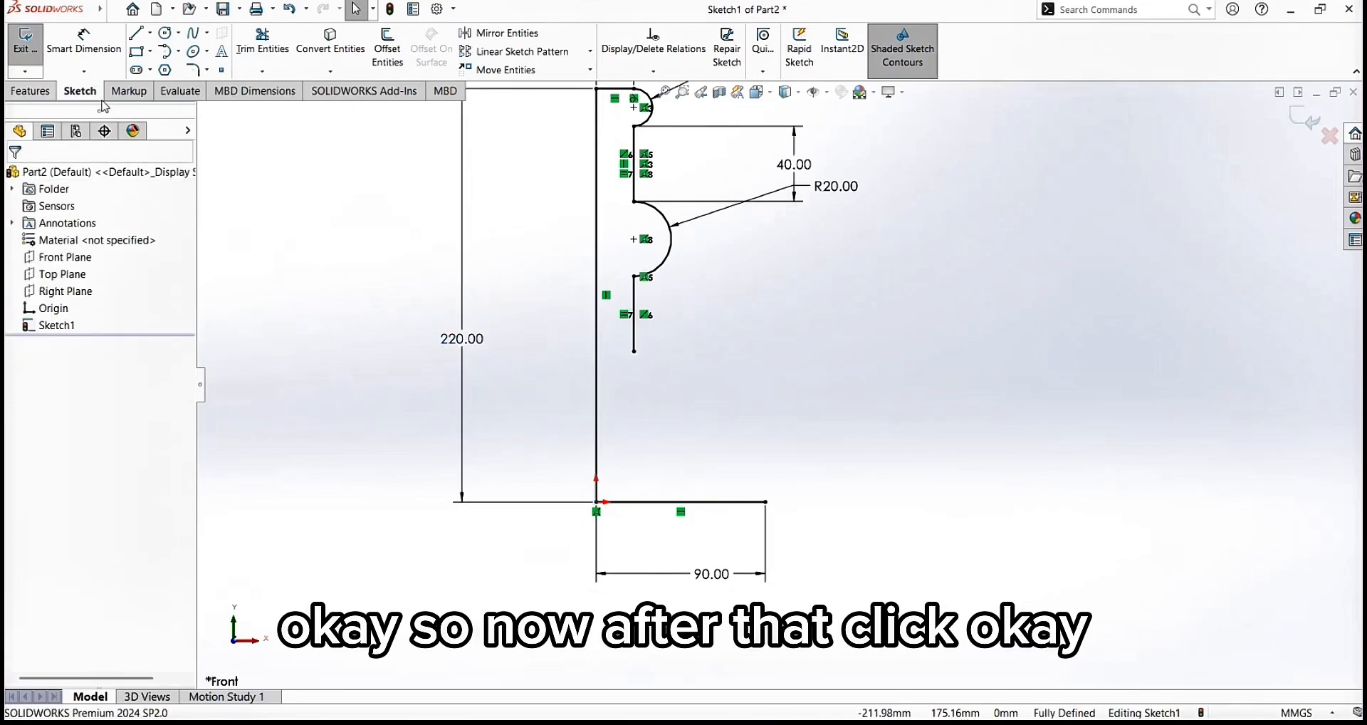
Sketch a tangent arc of about 55 mm radius down from the lower inner vertical segment, continued by a second tangent arc to the base line's outer end
click(174, 53)
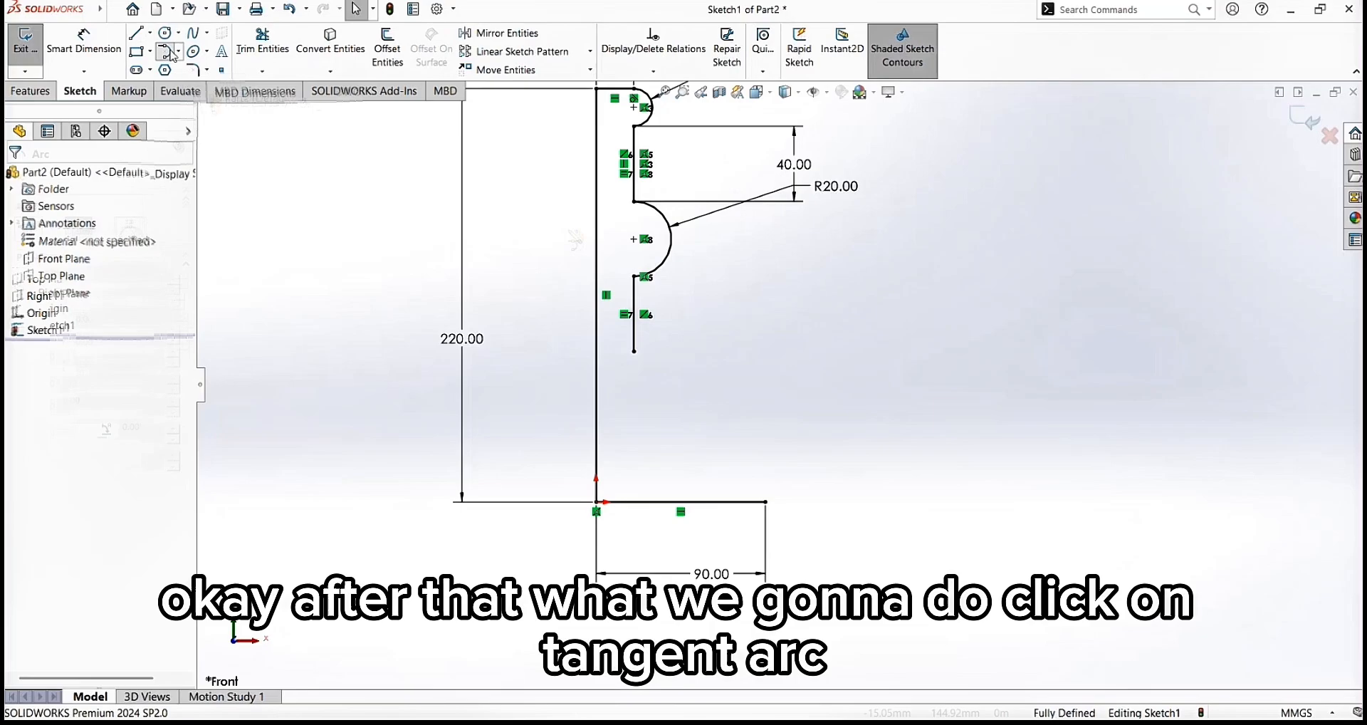
click(634, 351)
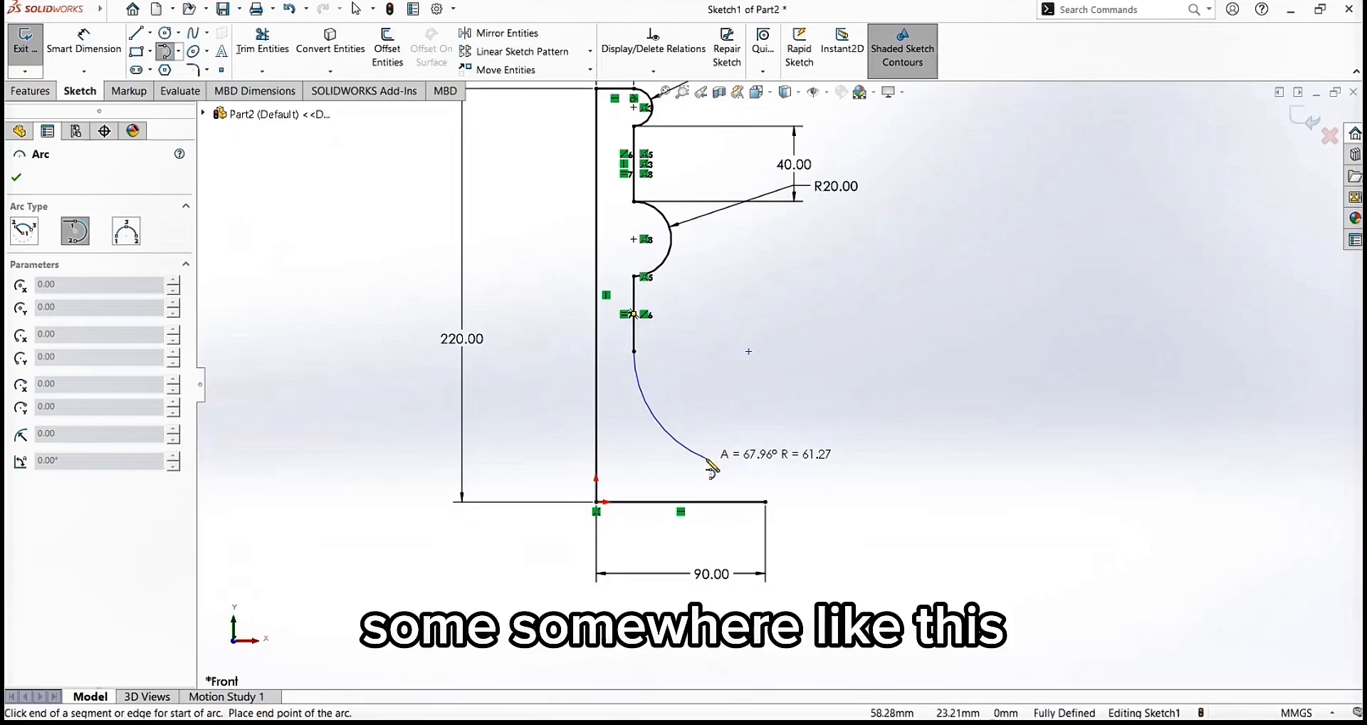
click(707, 451)
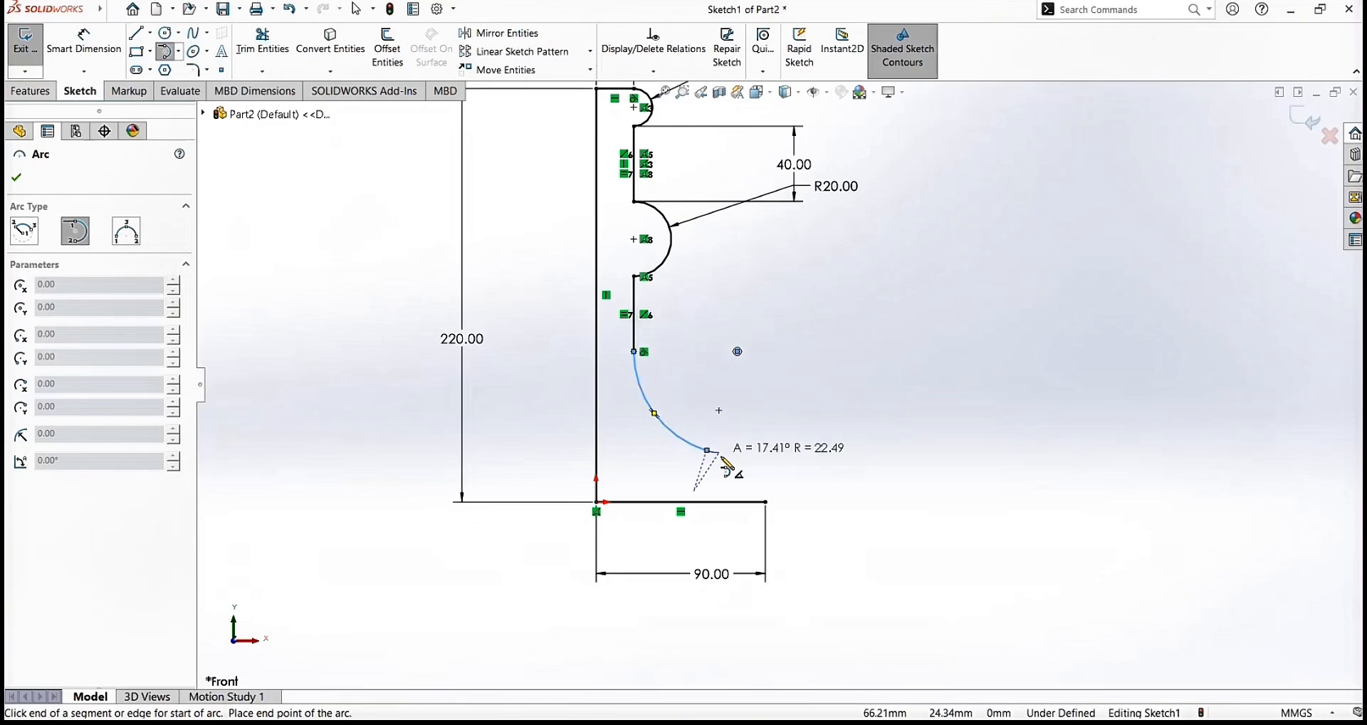
click(765, 502)
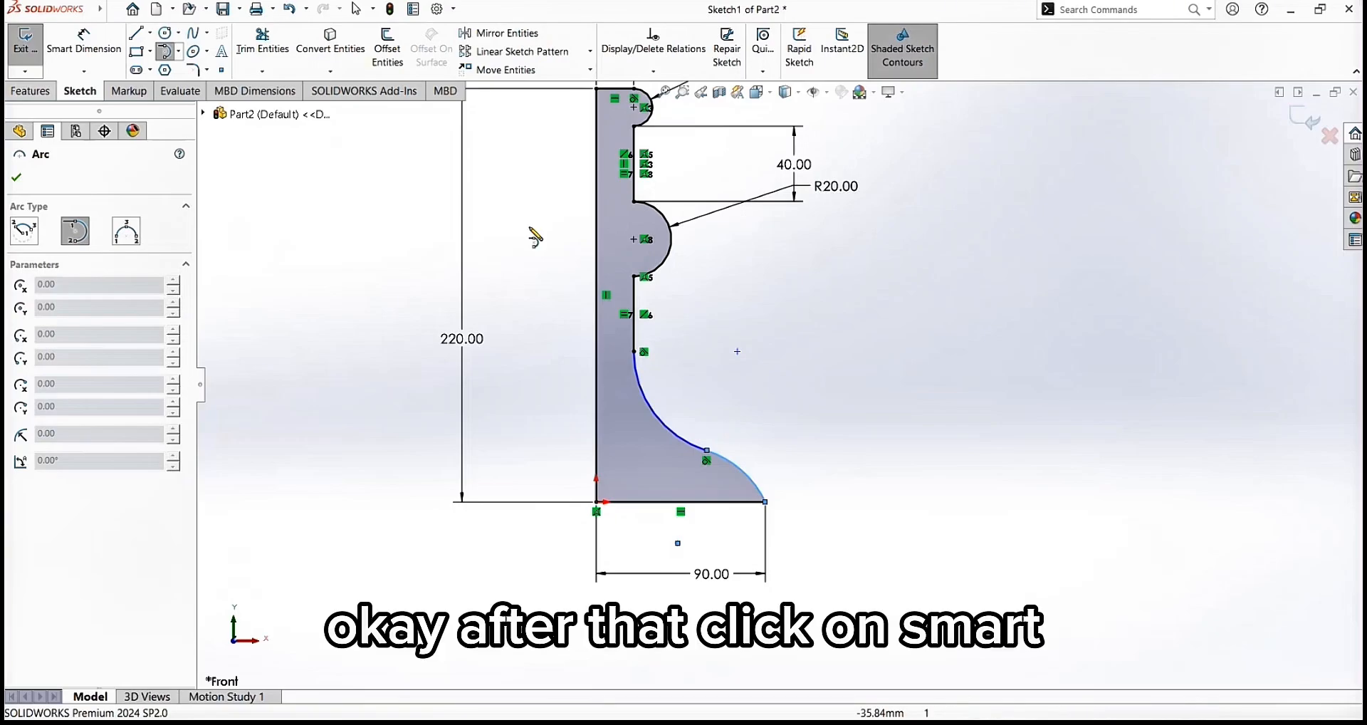
Dimension the upper of the two base tangent arcs with Smart Dimension and set its radius to 60 mm
click(84, 39)
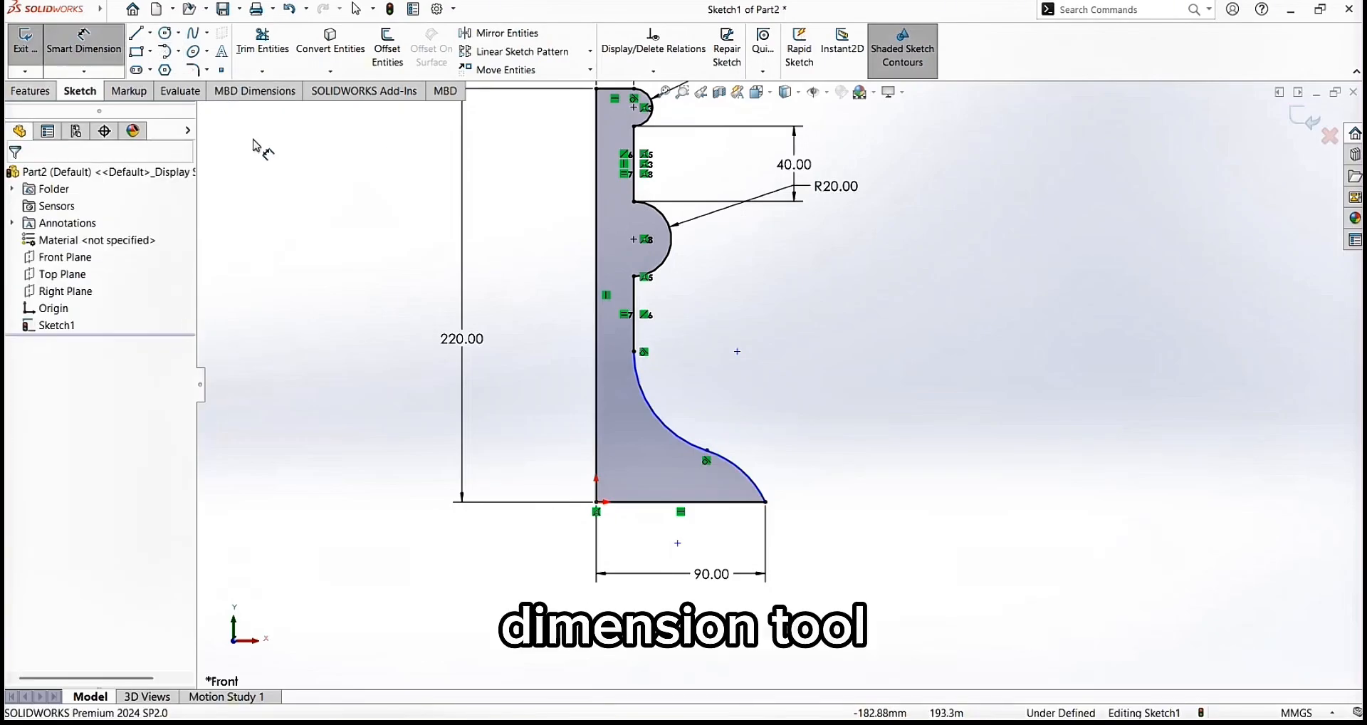
click(675, 435)
click(708, 396)
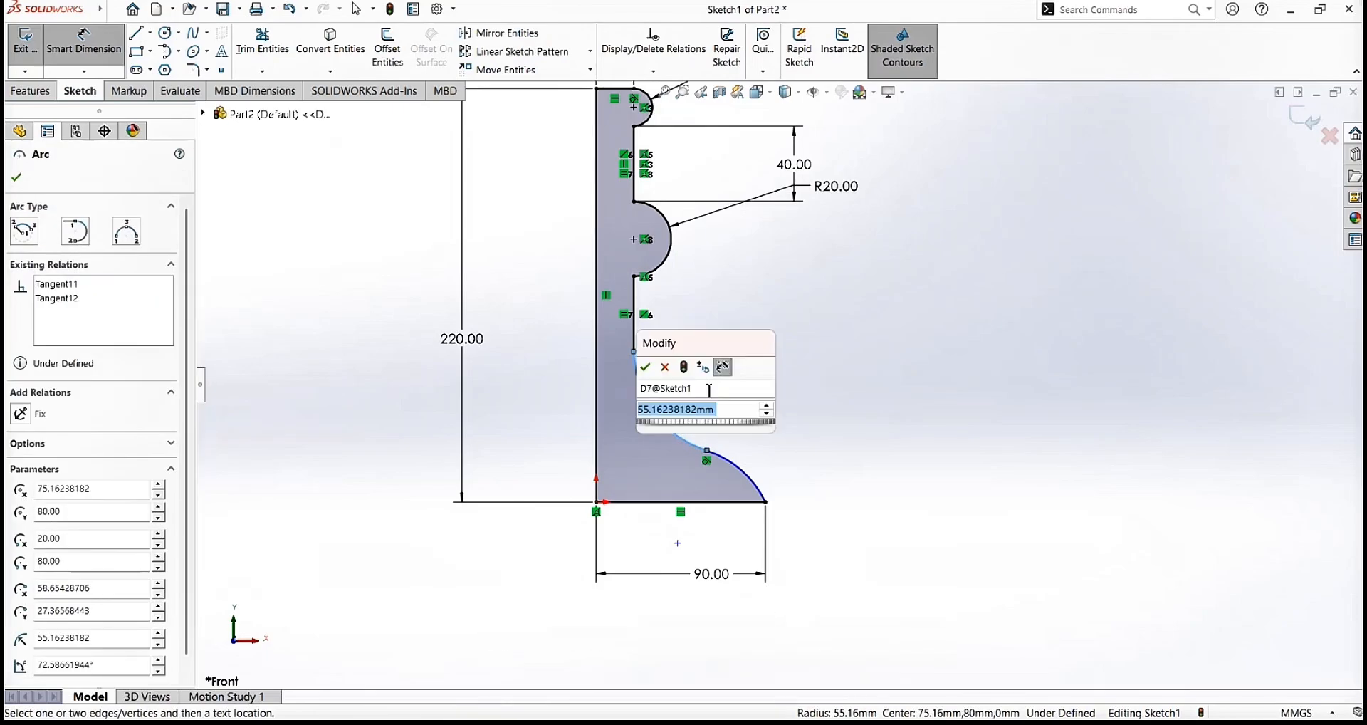
text(60)
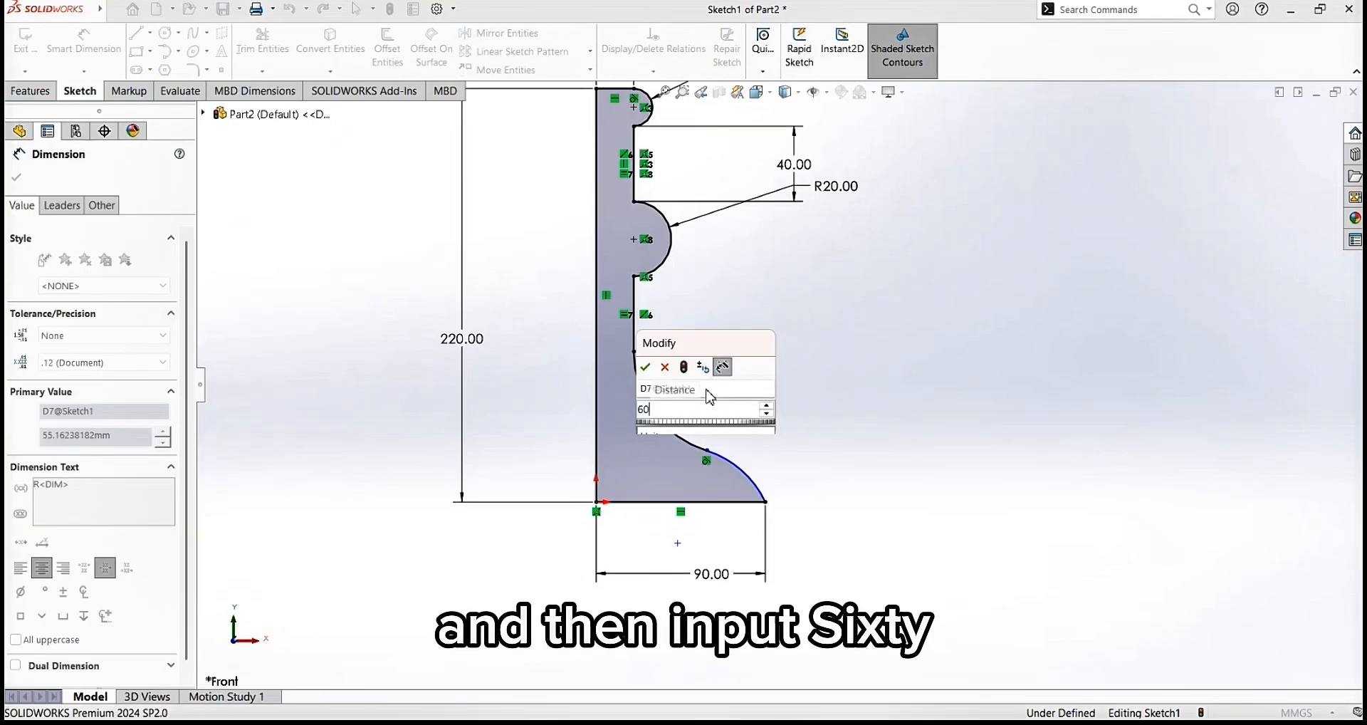
click(645, 366)
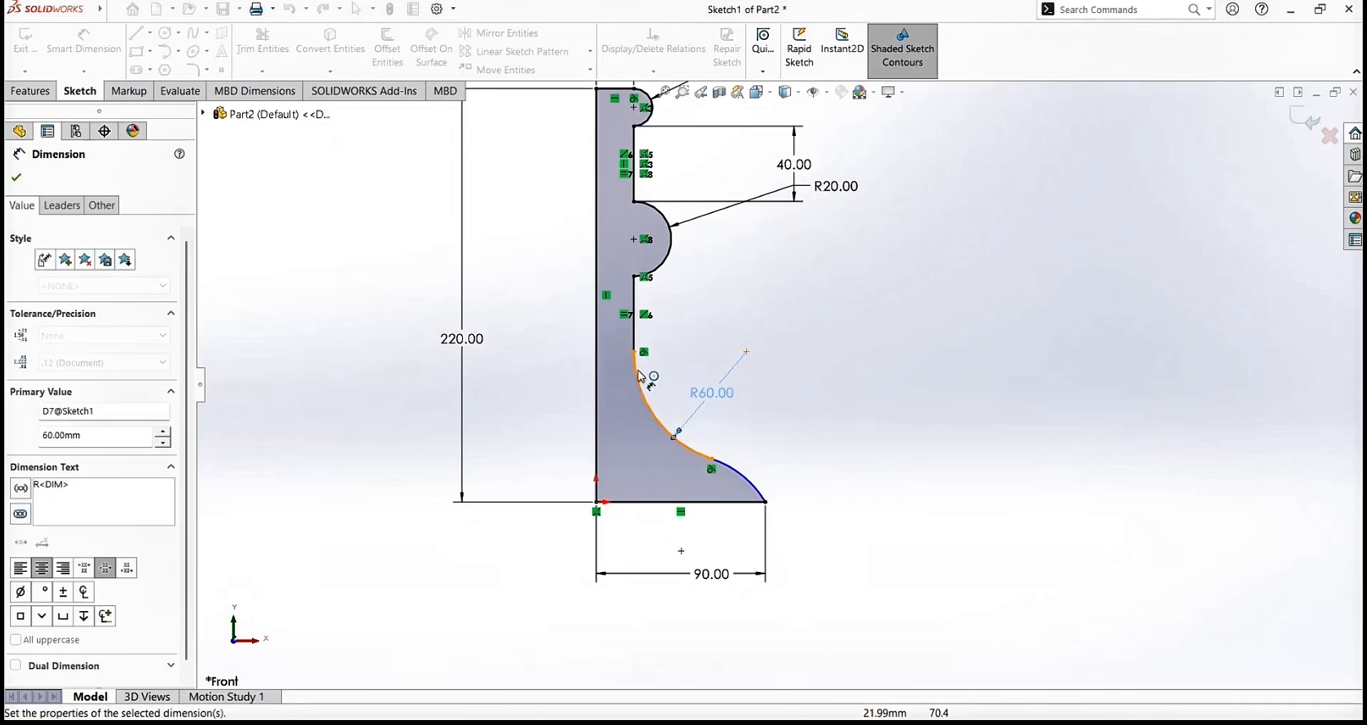
click(17, 177)
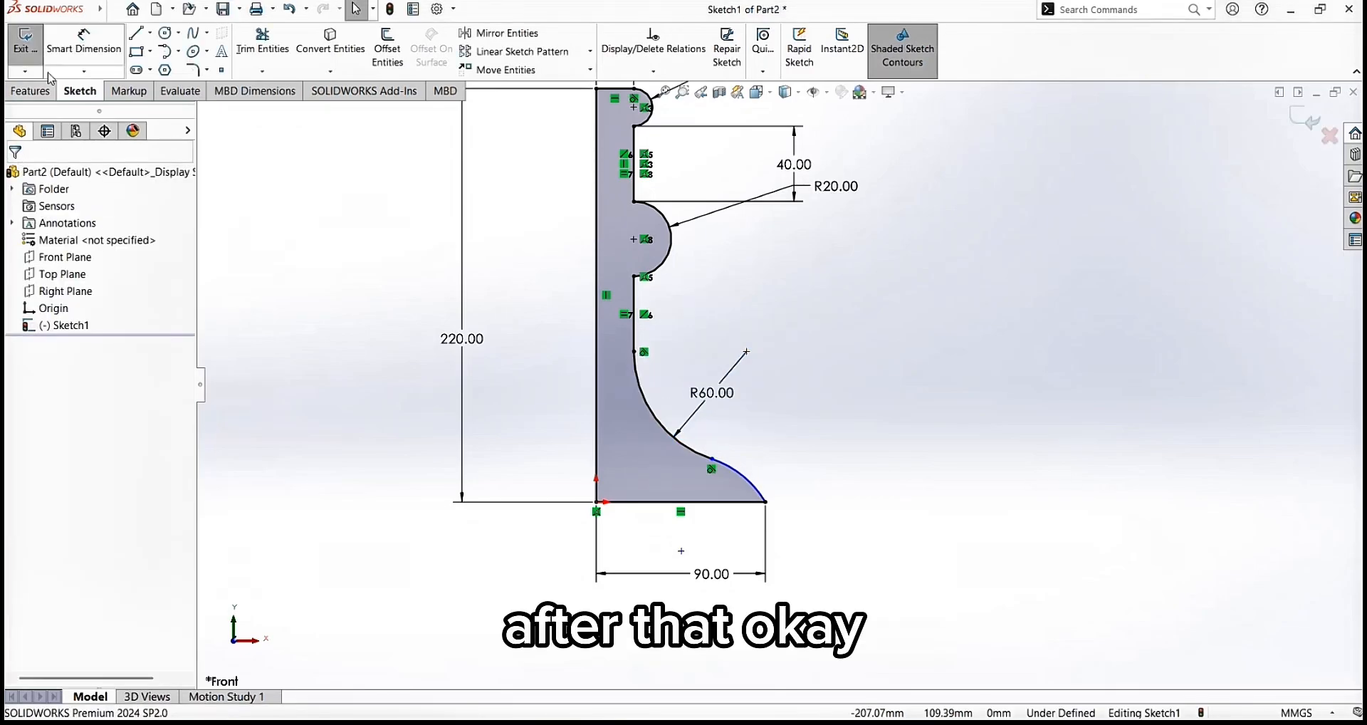
Dimension the lower tangent arc at the base's outer end and set its radius to 12.5 mm
click(751, 479)
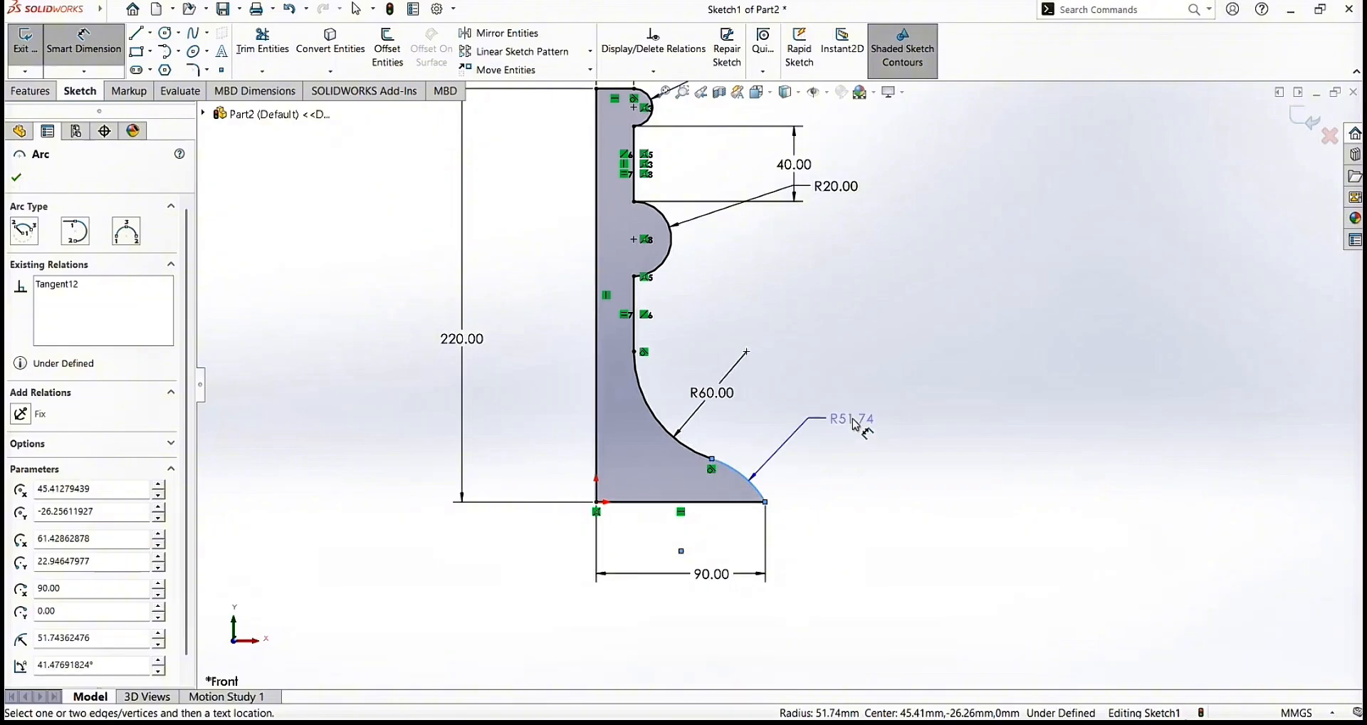
click(854, 421)
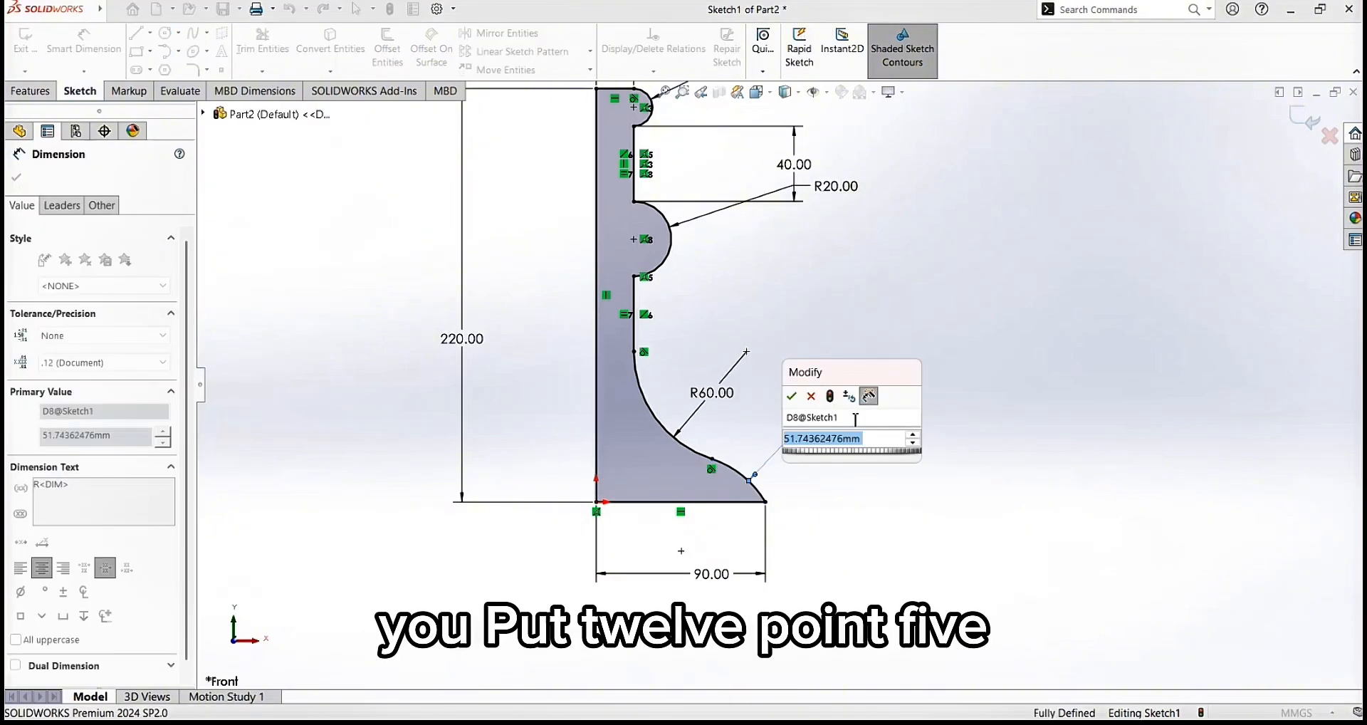
text(12.50)
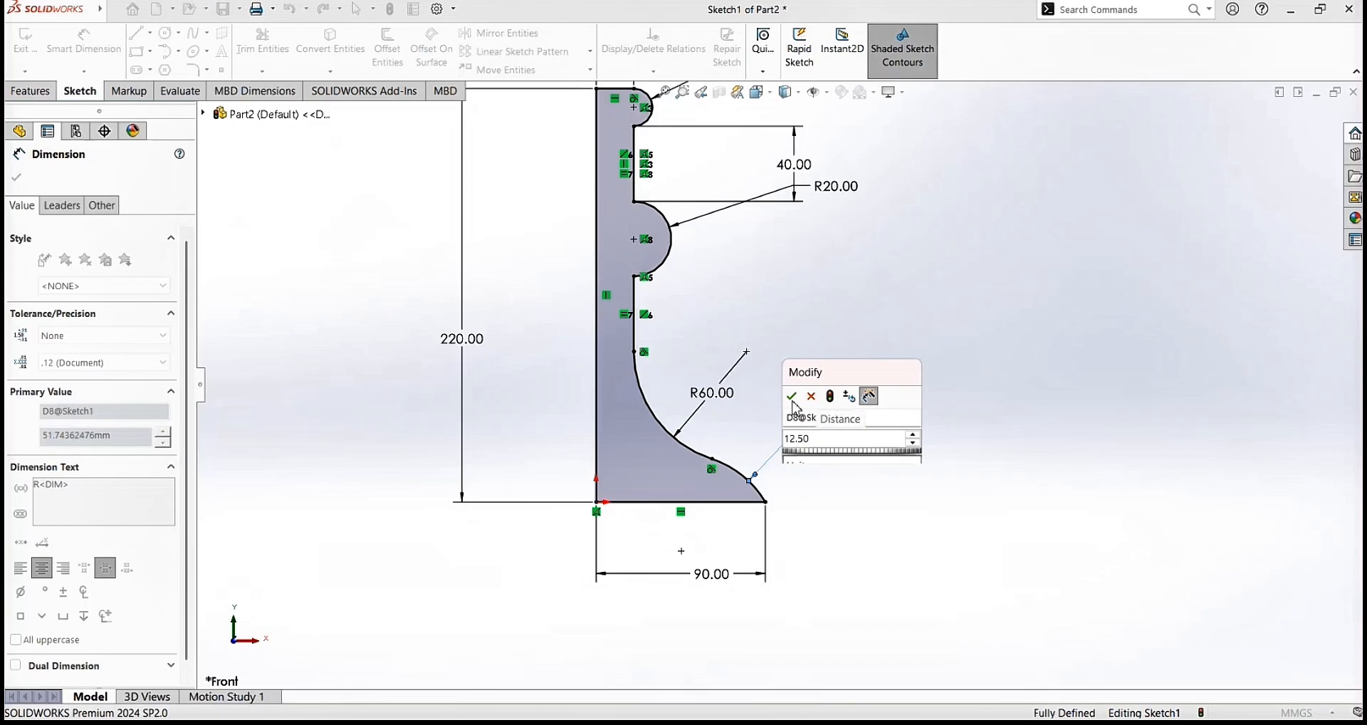
key(Escape)
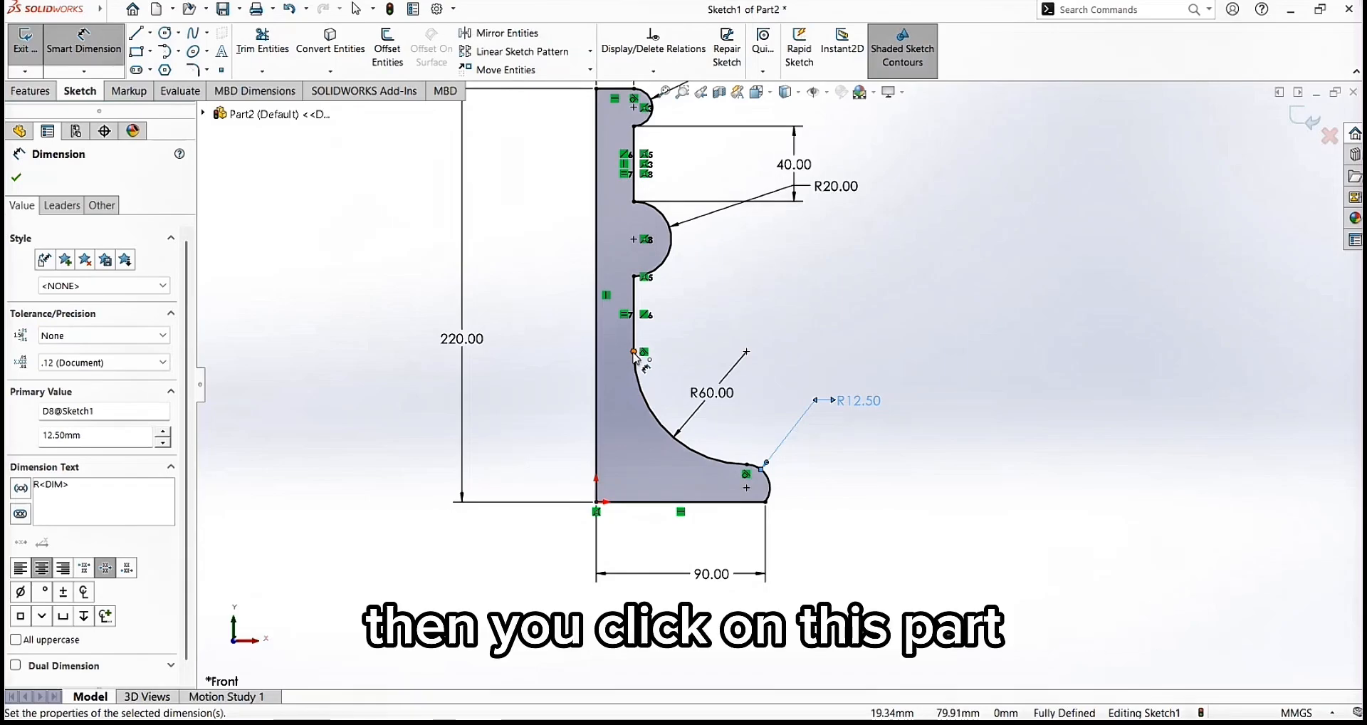
Add a driven vertical dimension from the top end of the 60 mm radius arc to the base line's outer end
click(634, 351)
click(765, 502)
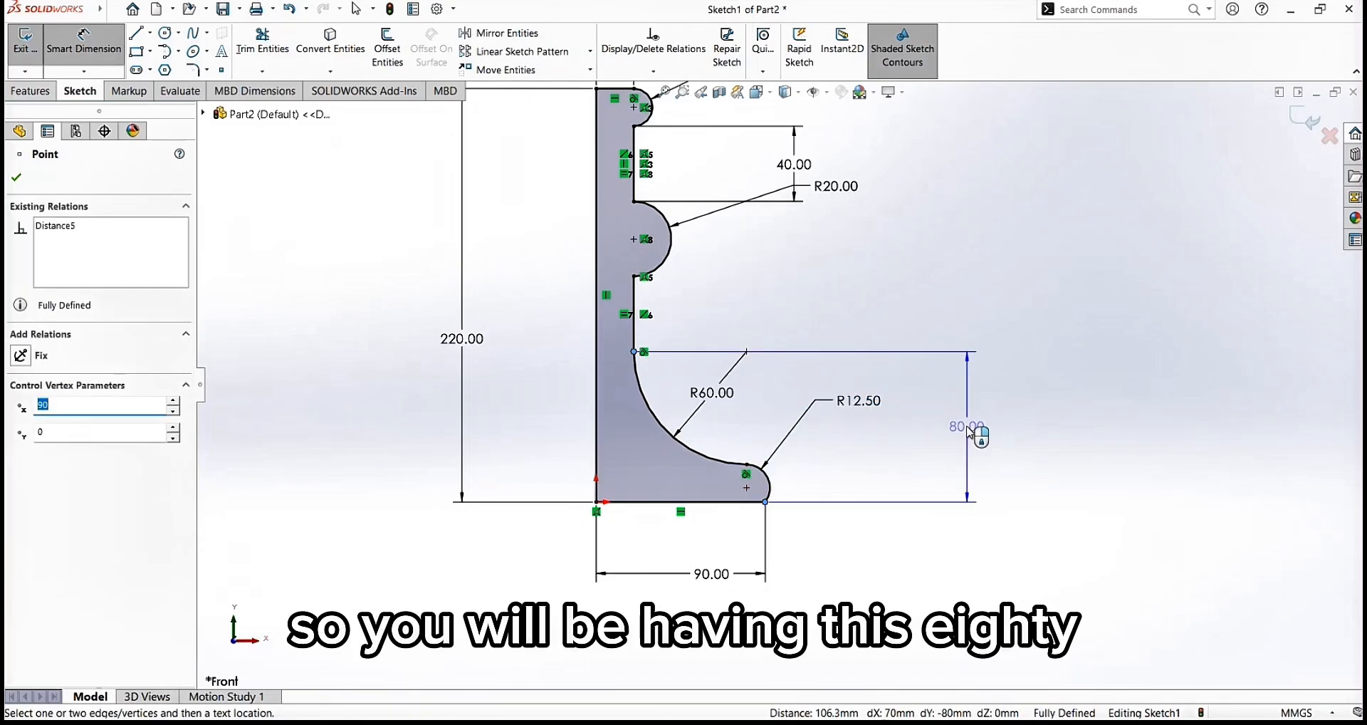
click(972, 428)
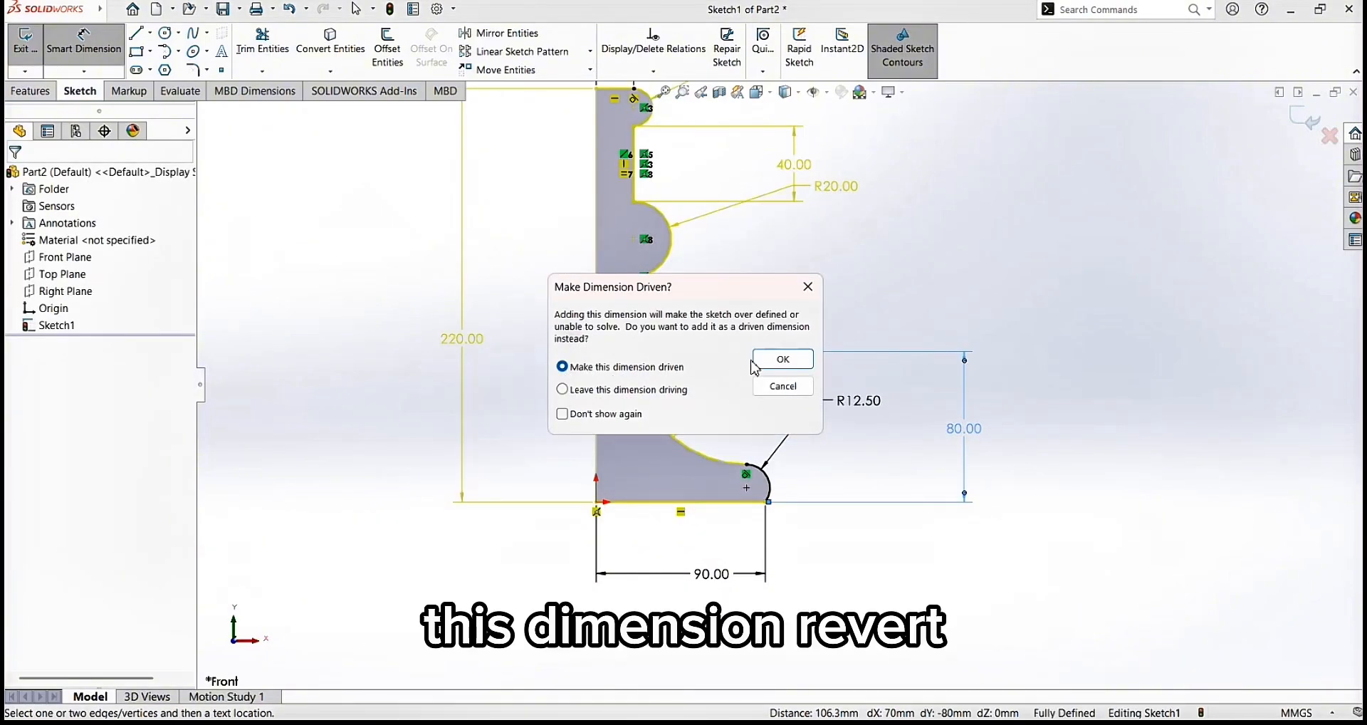
click(782, 360)
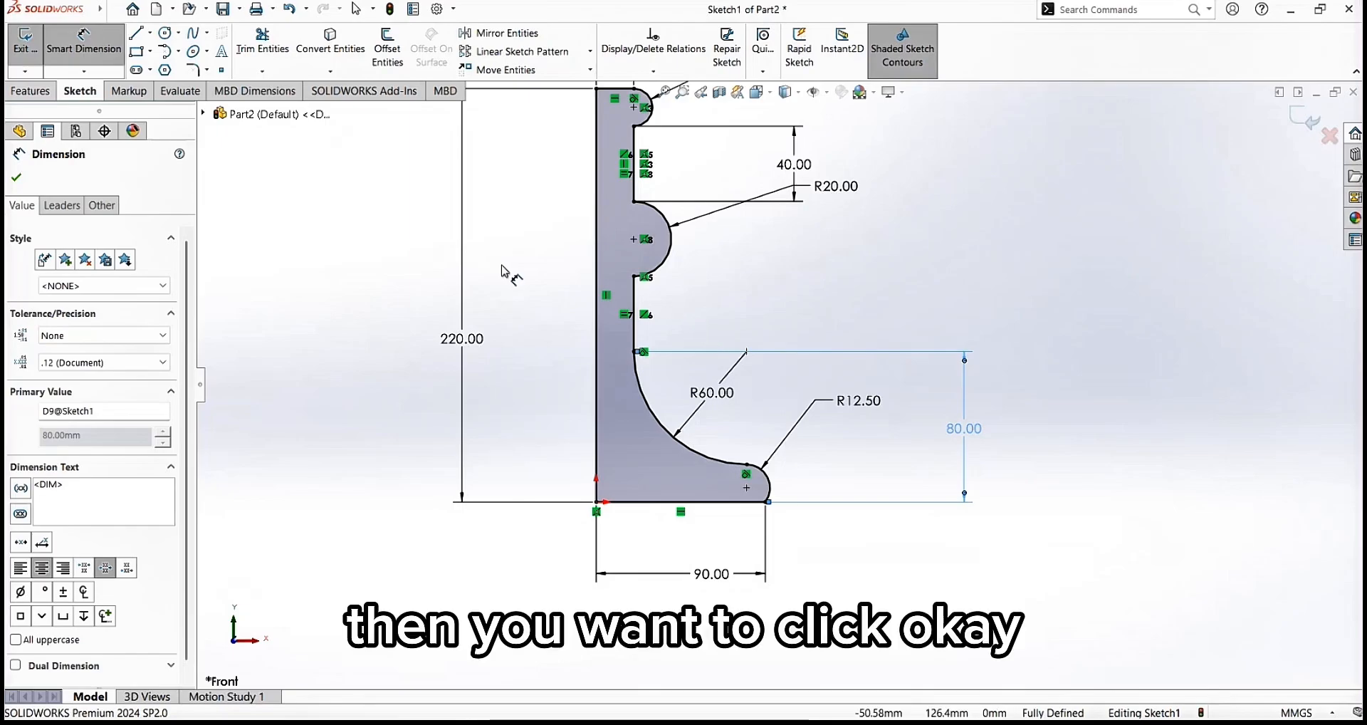
click(17, 177)
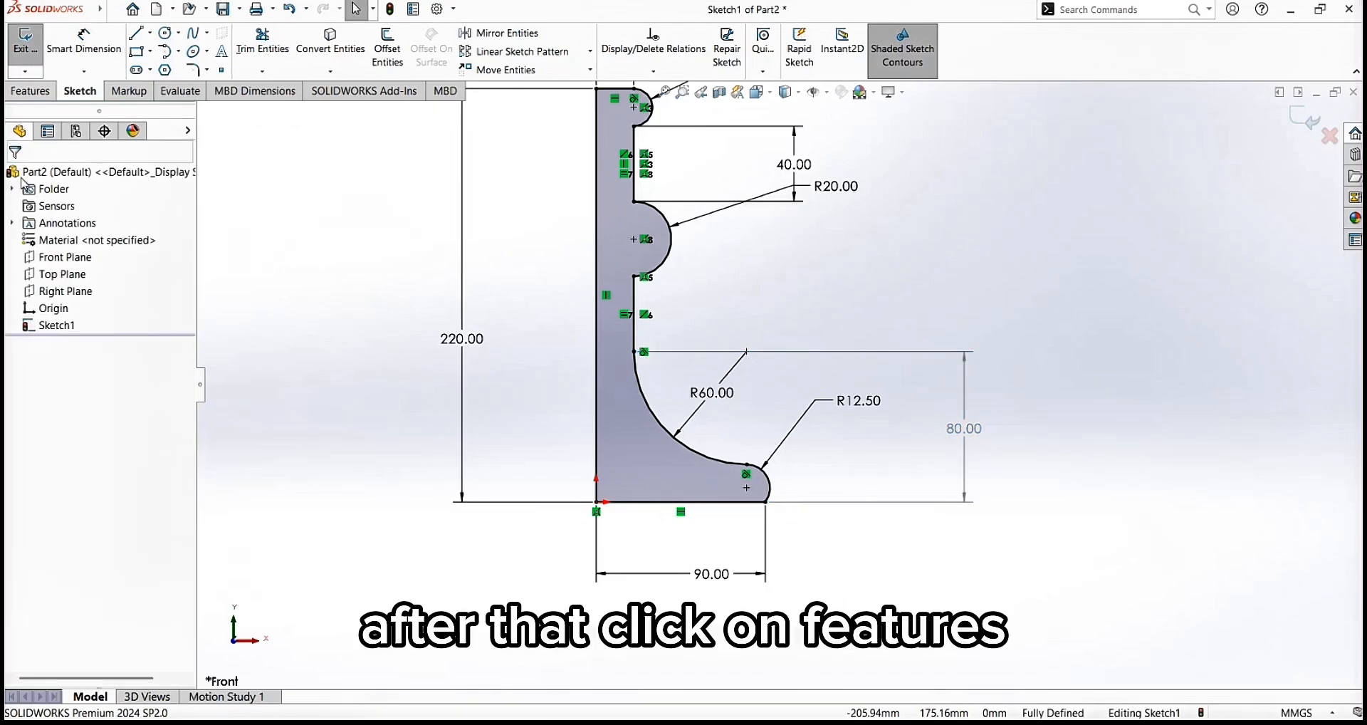
Revolve the closed profile 360 degrees about its 220 mm vertical line to create the solid candle holder body
click(18, 91)
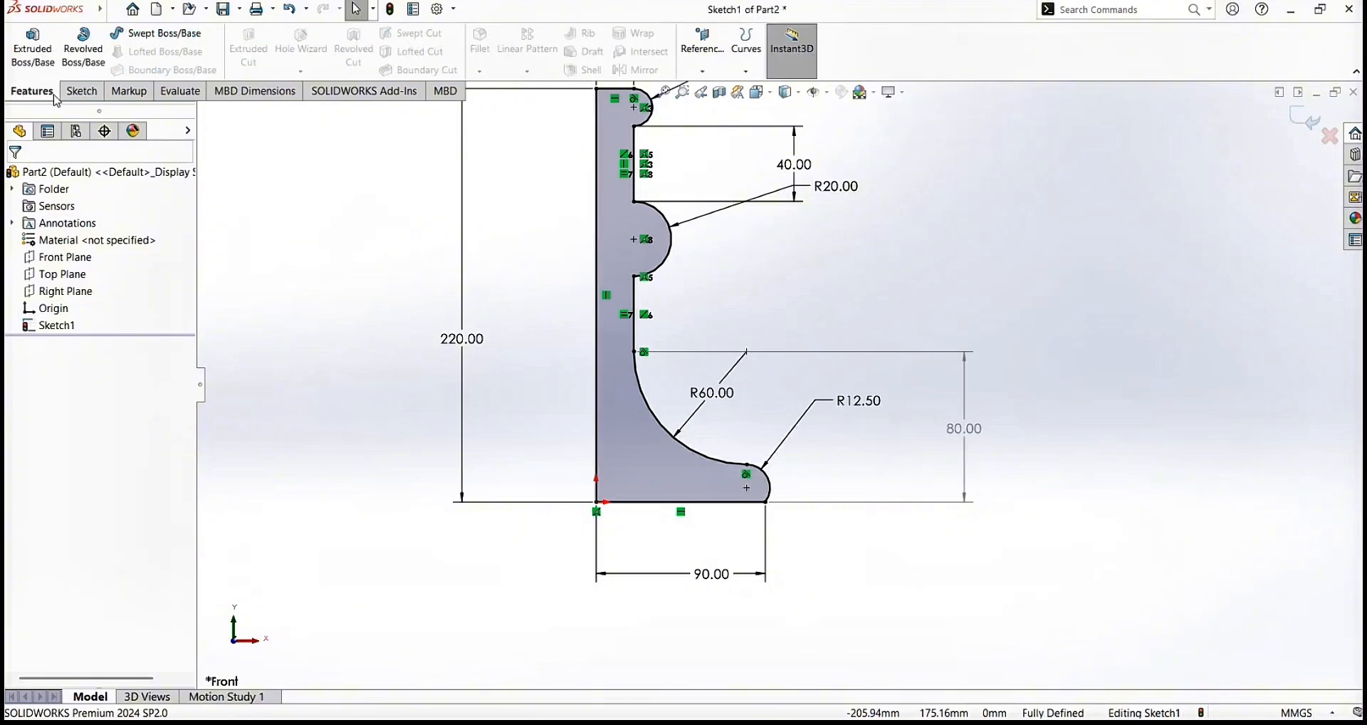
click(83, 54)
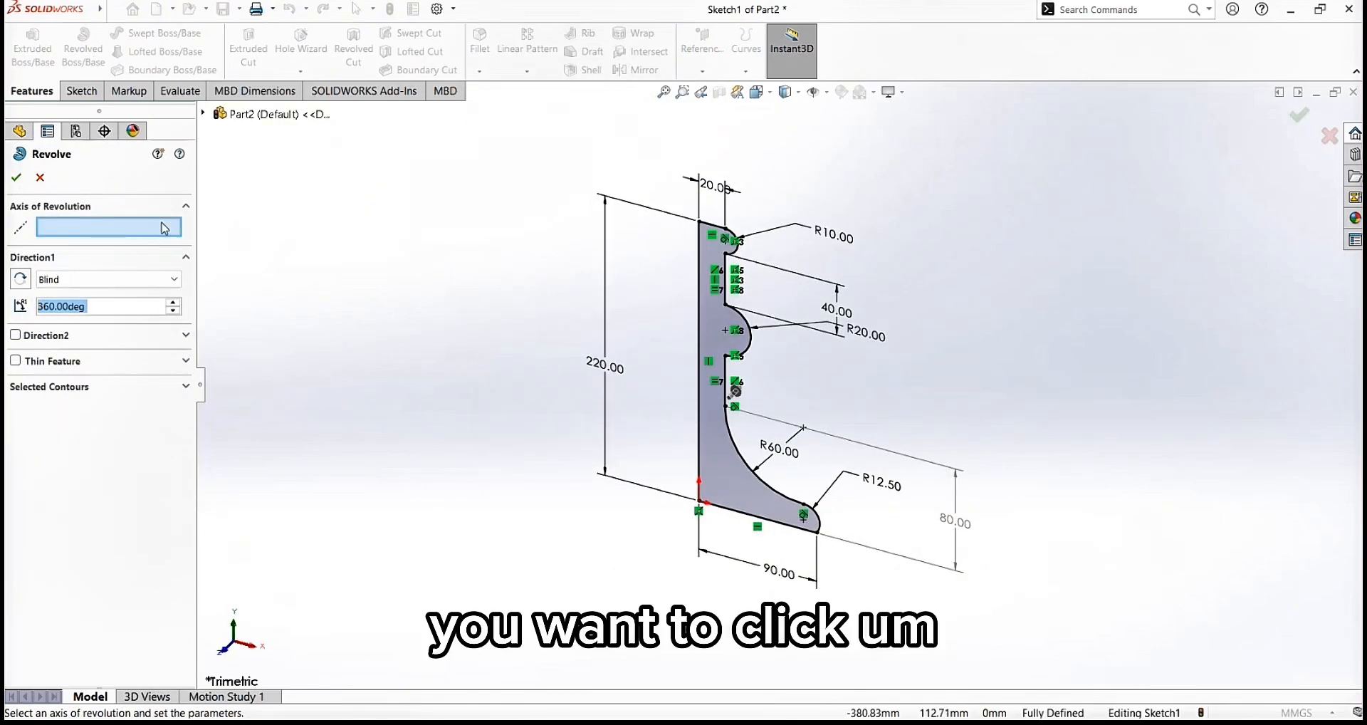
click(69, 225)
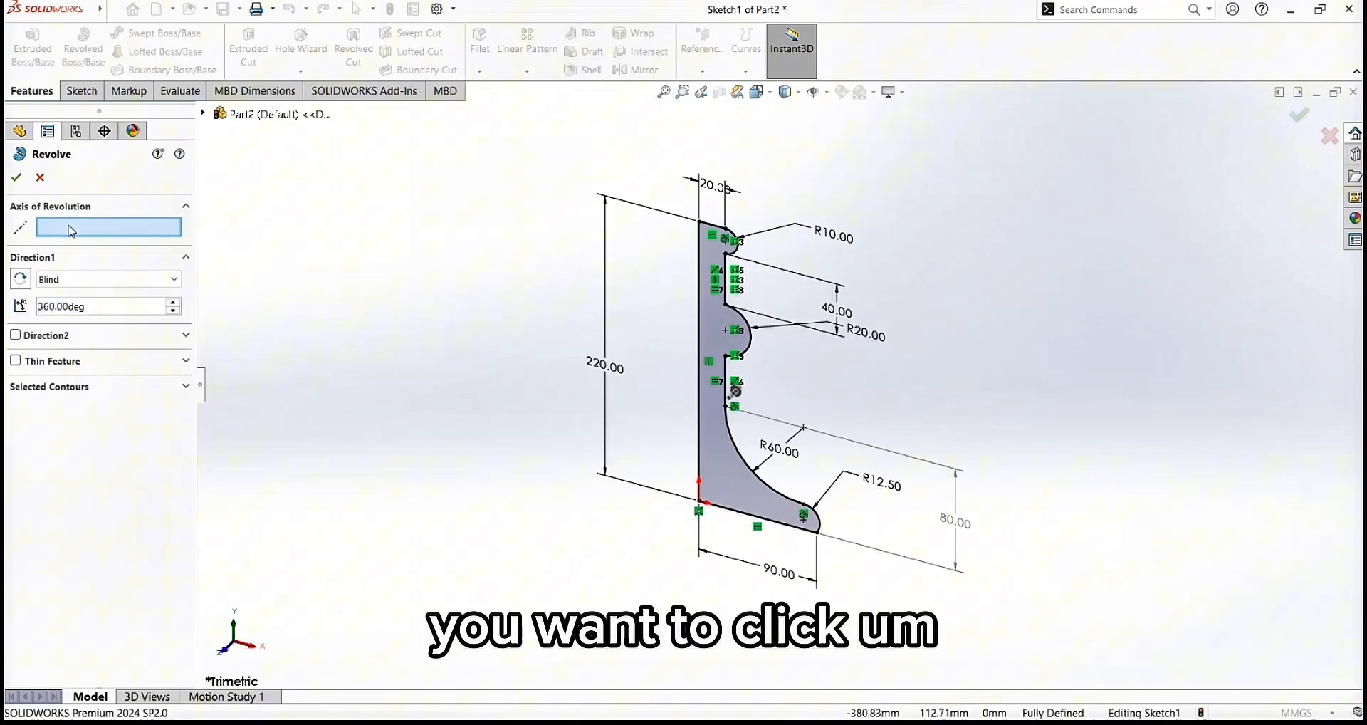
click(698, 324)
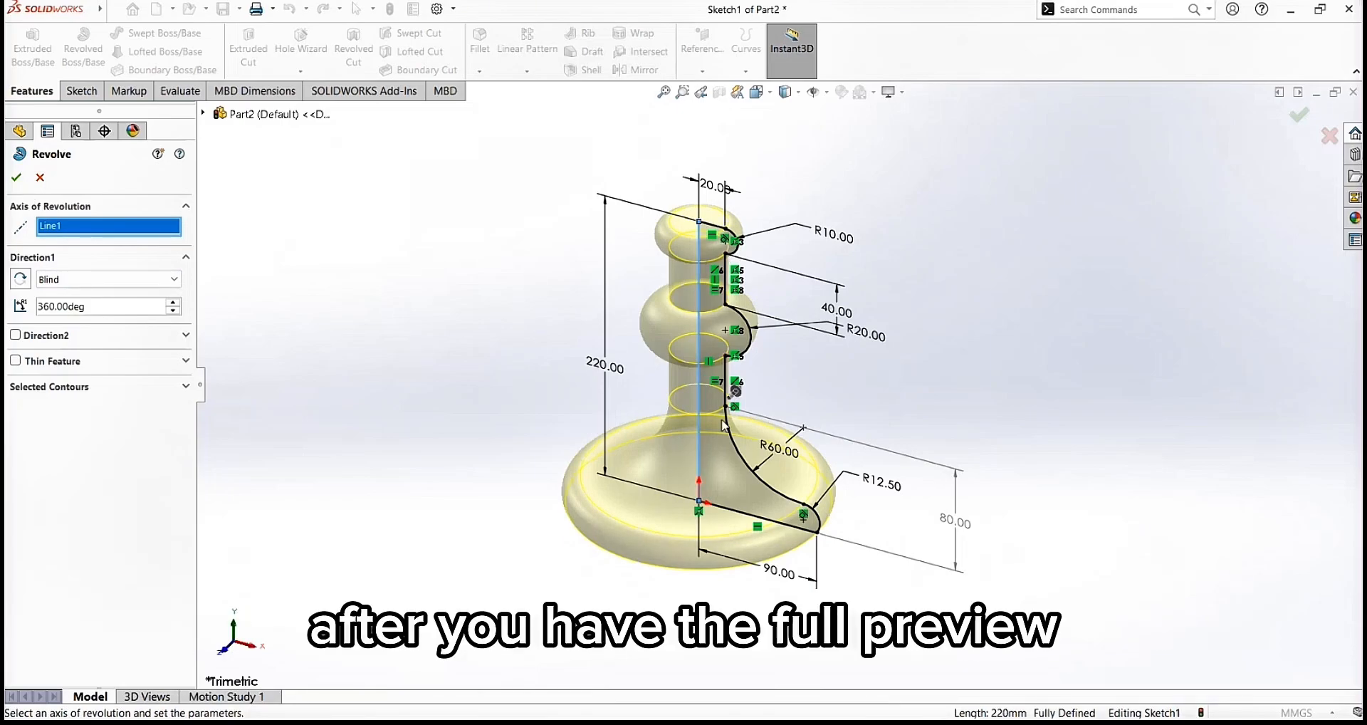
click(17, 182)
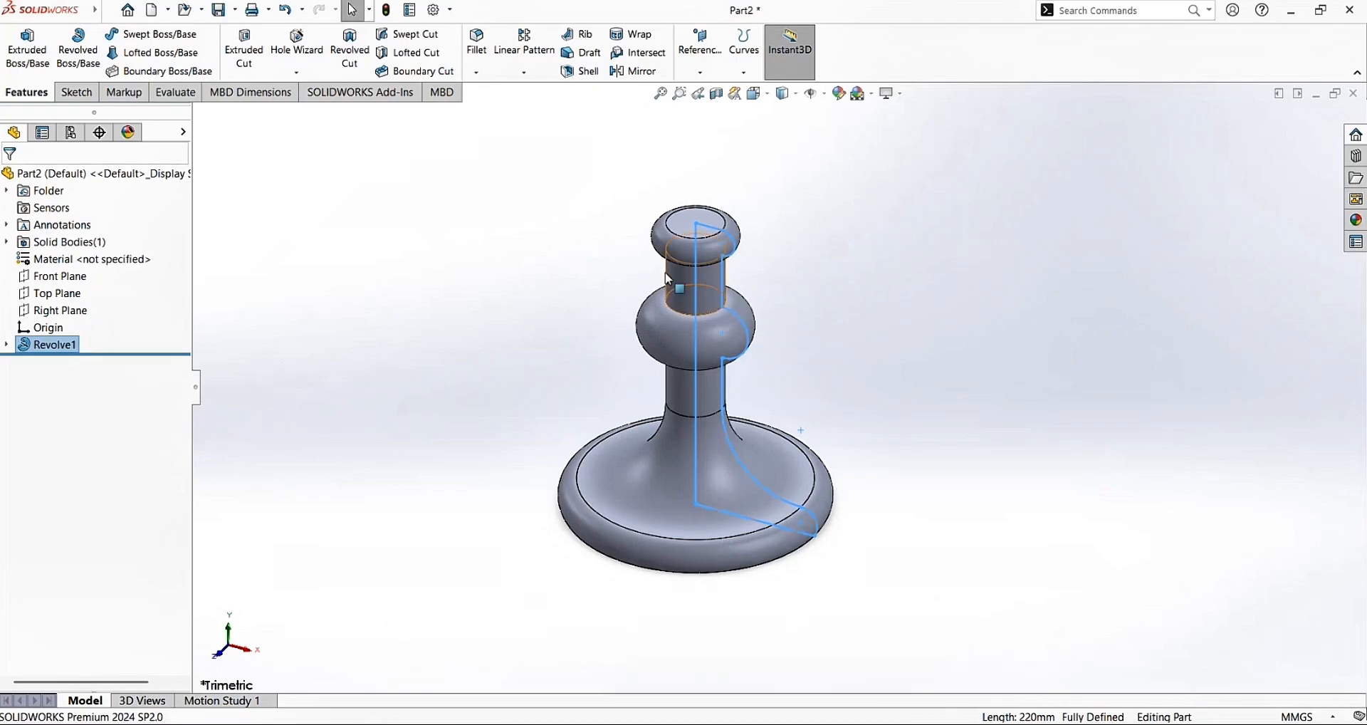
Start a new sketch on the Front Plane, viewed straight on
click(84, 277)
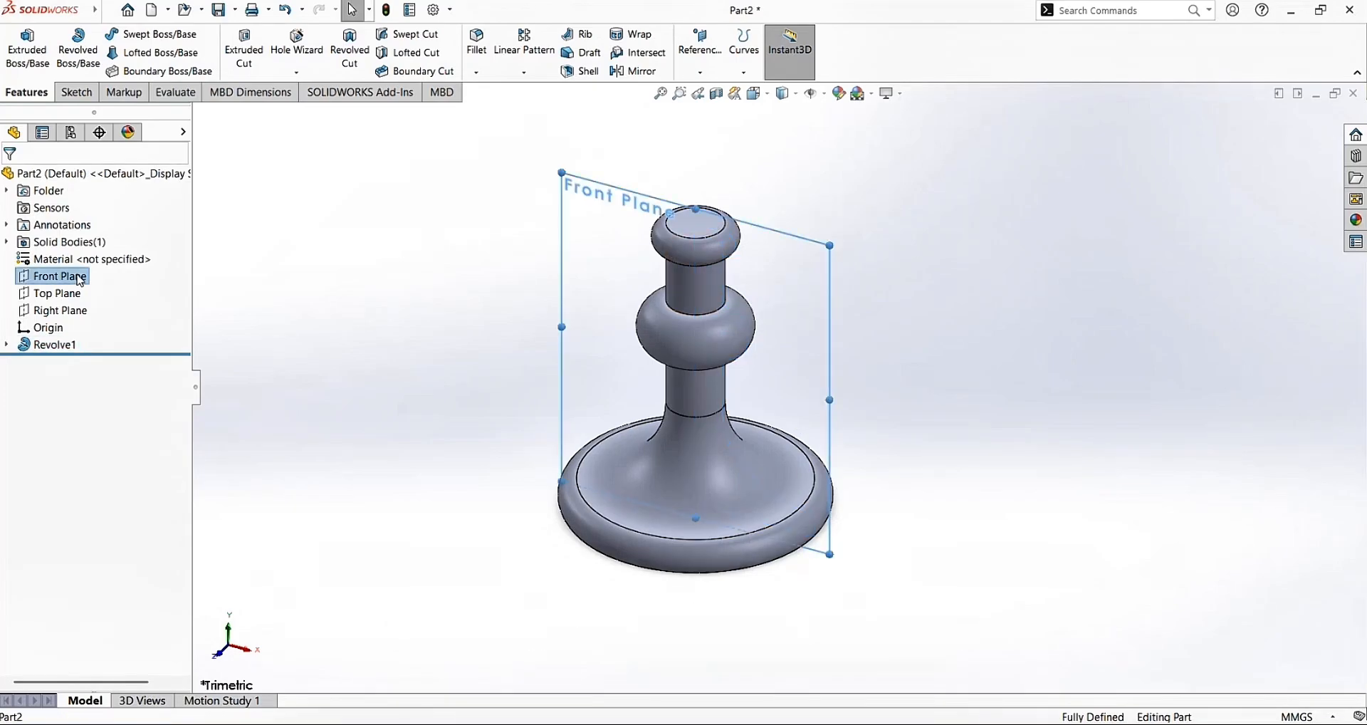
click(160, 261)
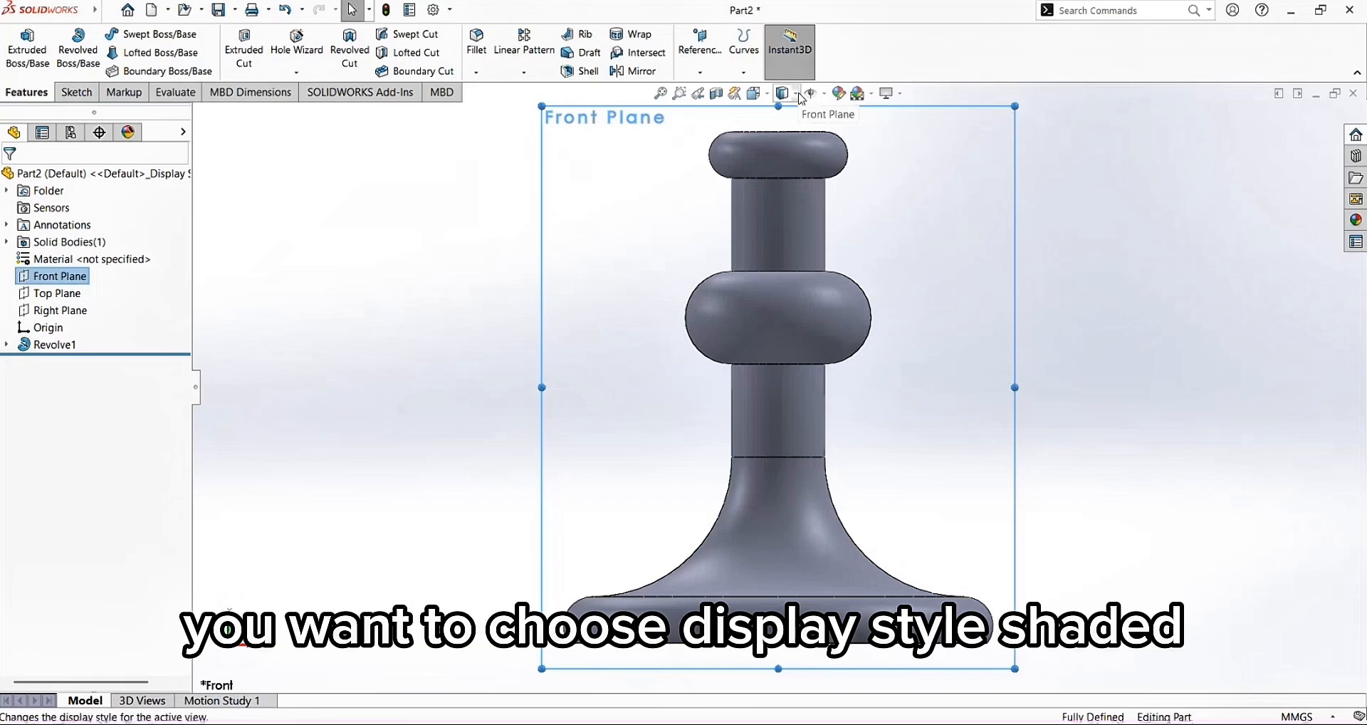
click(755, 94)
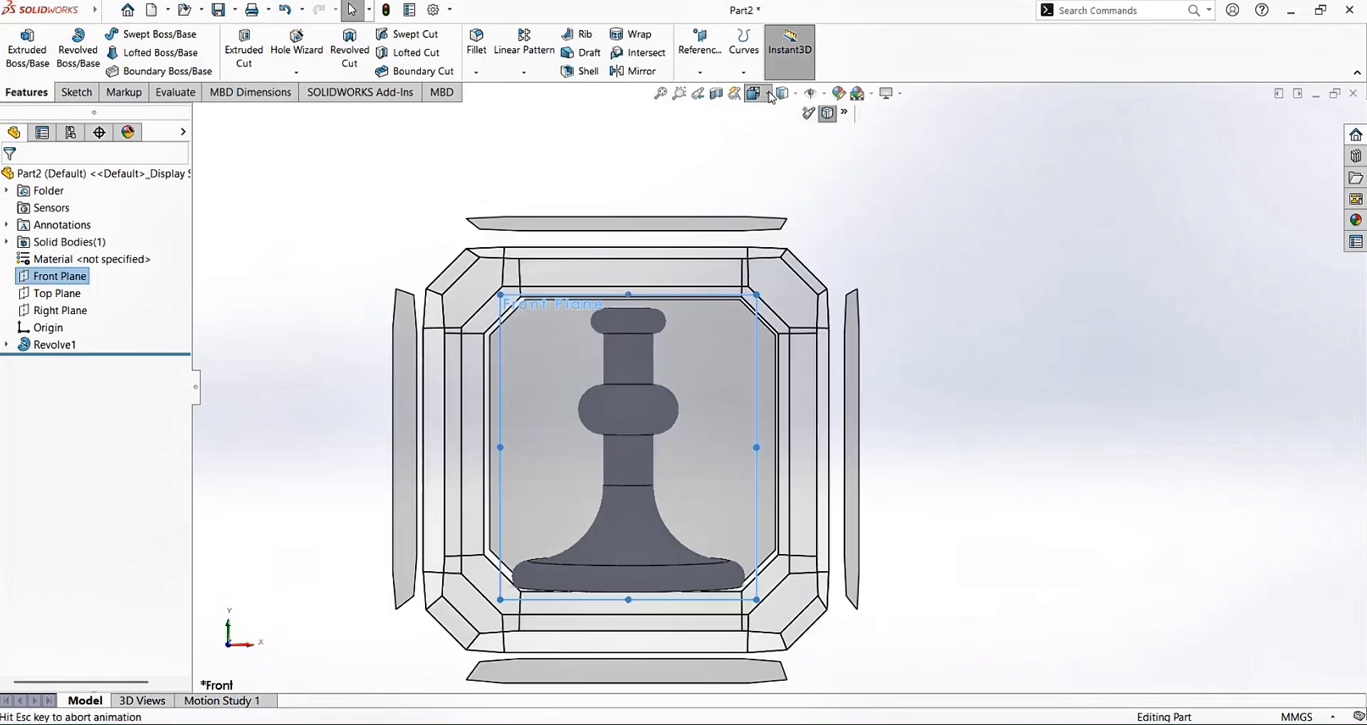
click(71, 445)
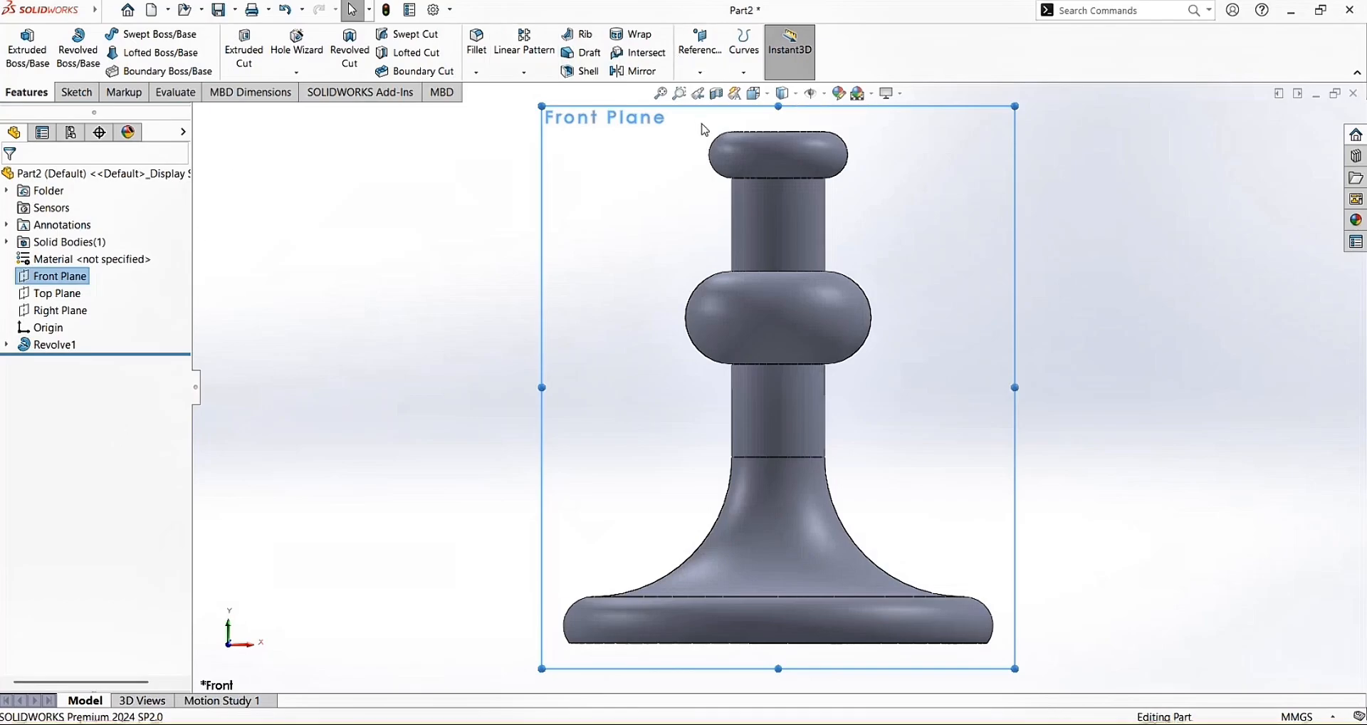
click(76, 93)
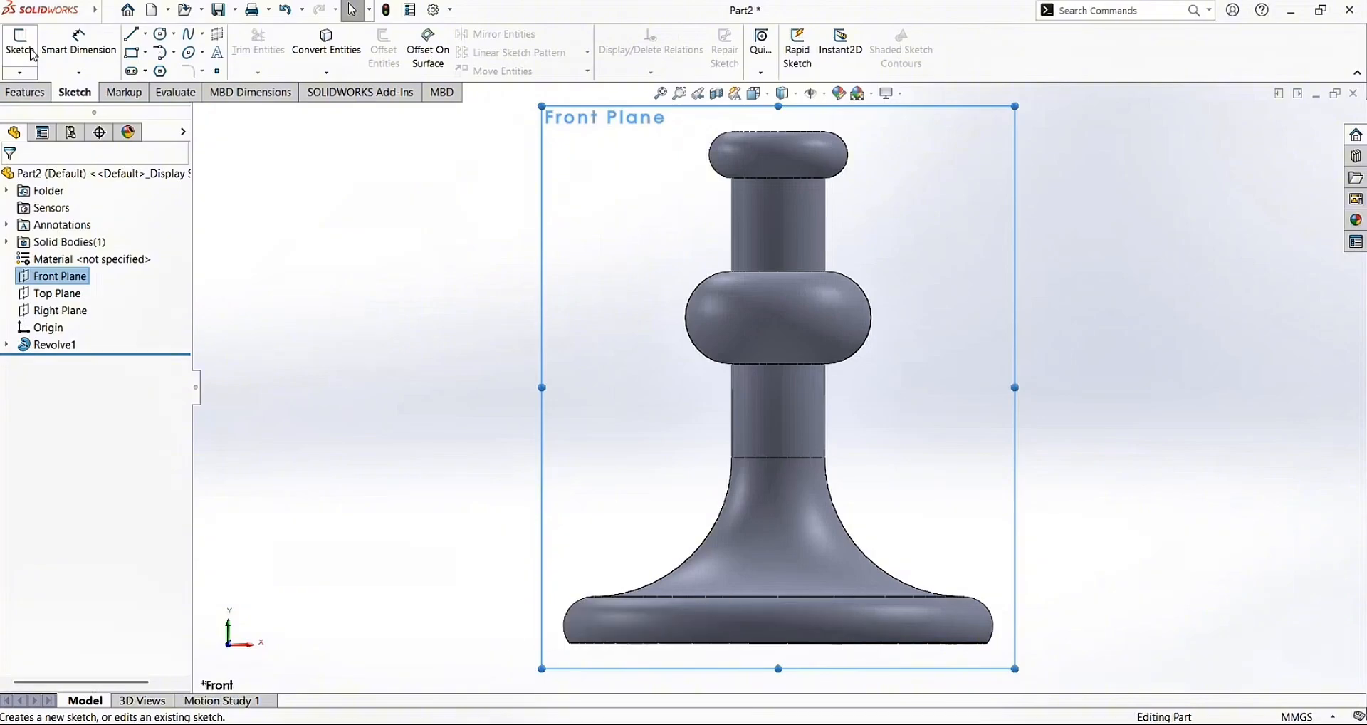
click(20, 43)
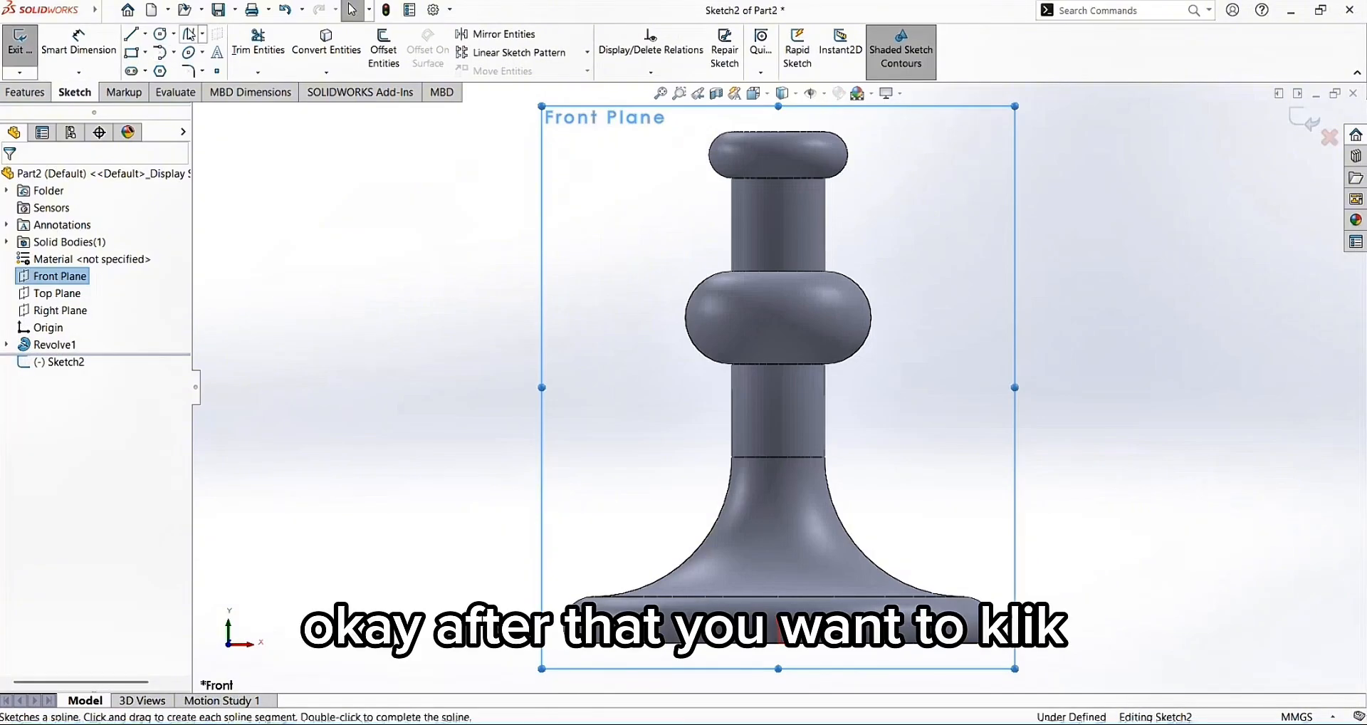
Show temporary axes and switch the model from shaded to a line-only display style
click(103, 11)
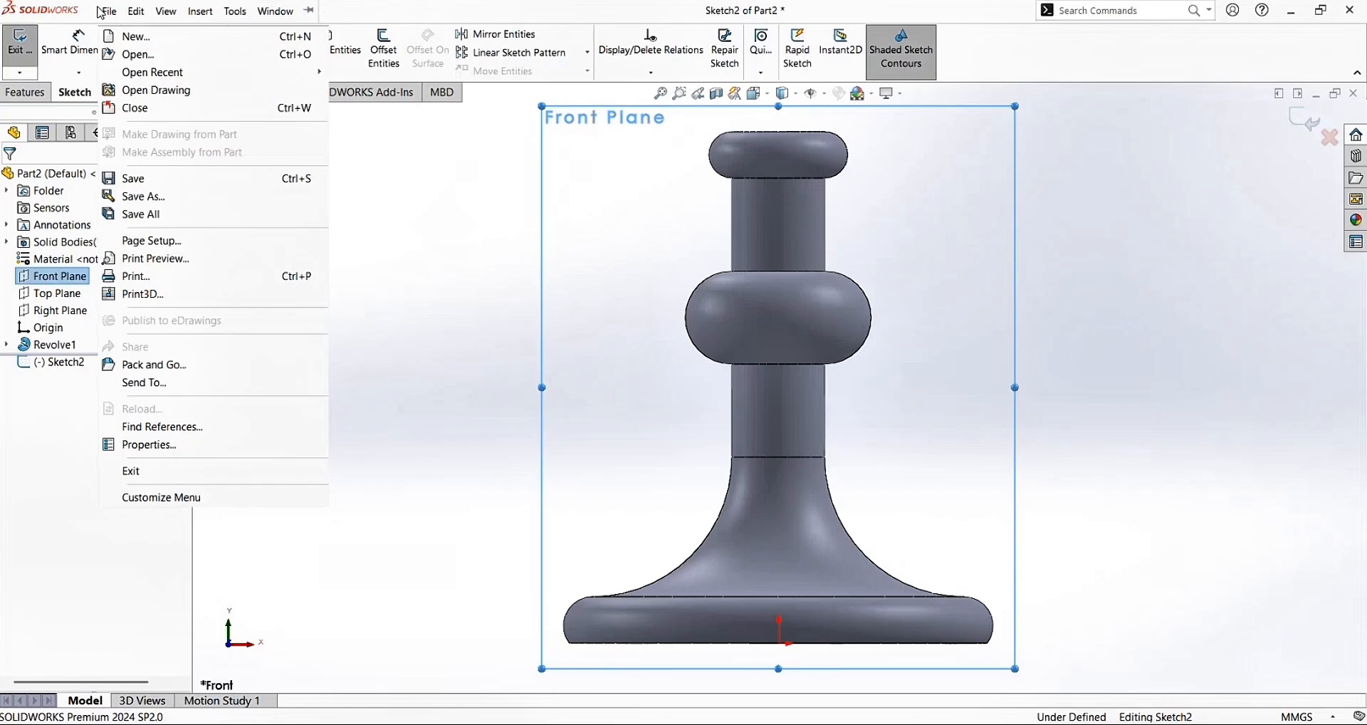
click(165, 11)
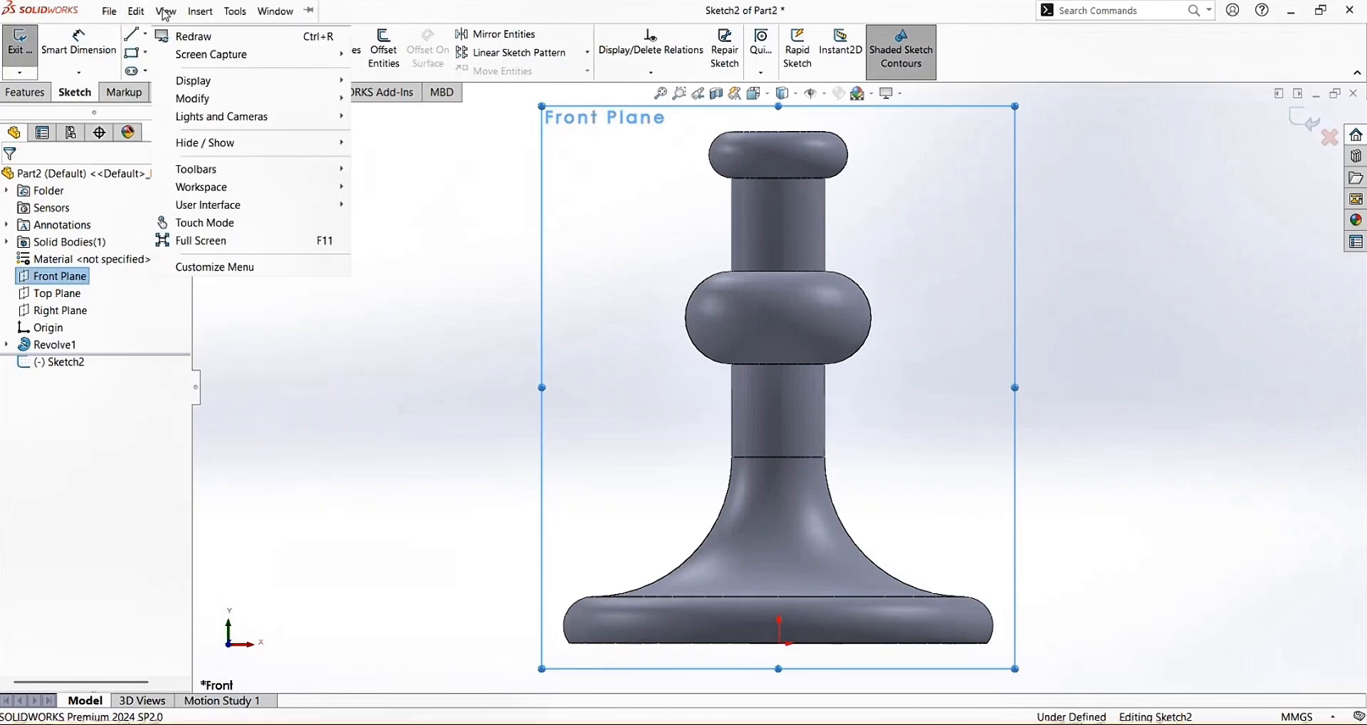
click(225, 144)
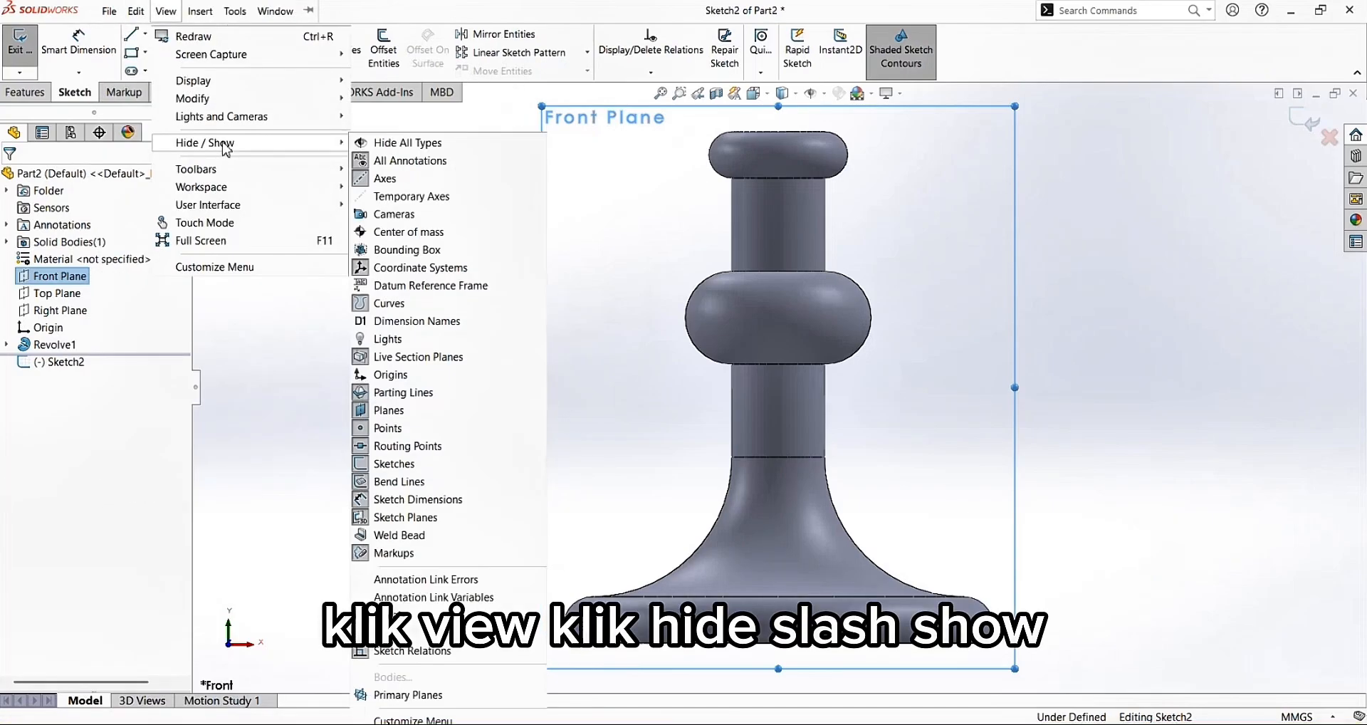
click(399, 195)
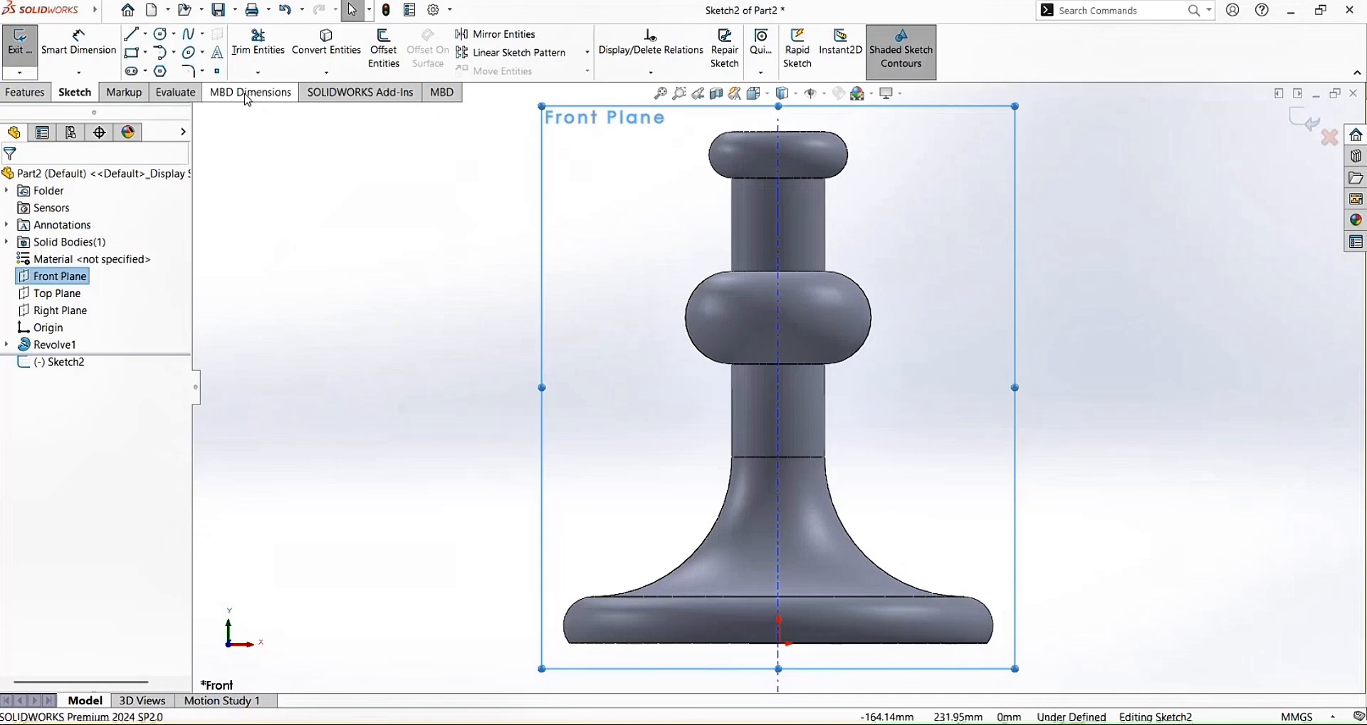
click(795, 98)
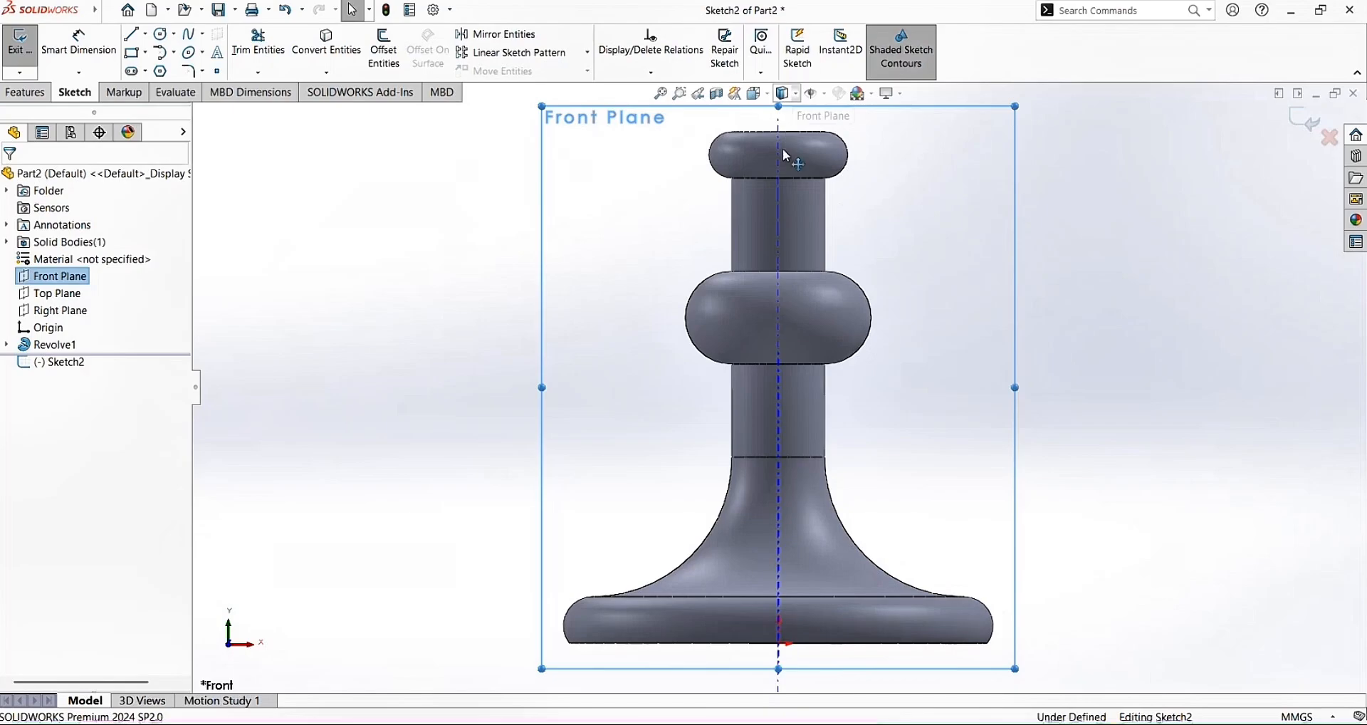
click(784, 150)
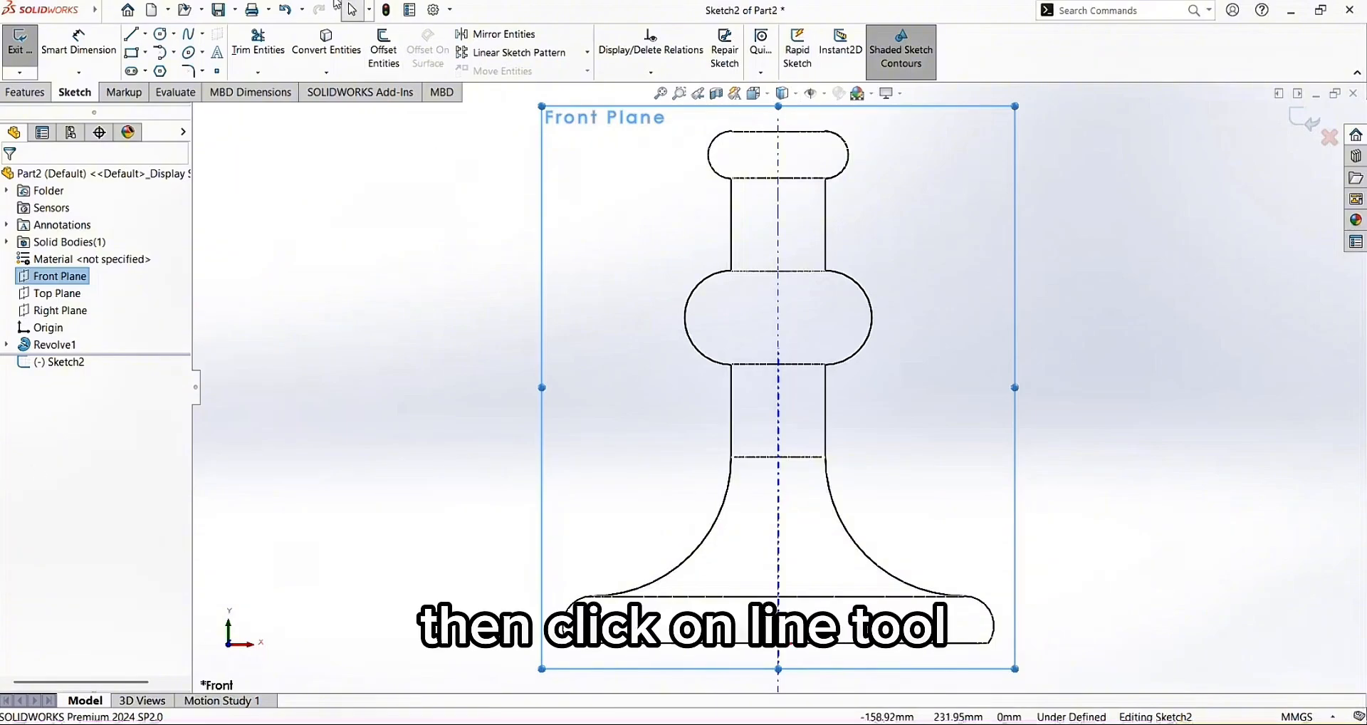
Sketch a horizontal line about 57 mm long from the temporary axis outward through the upper neck
click(131, 34)
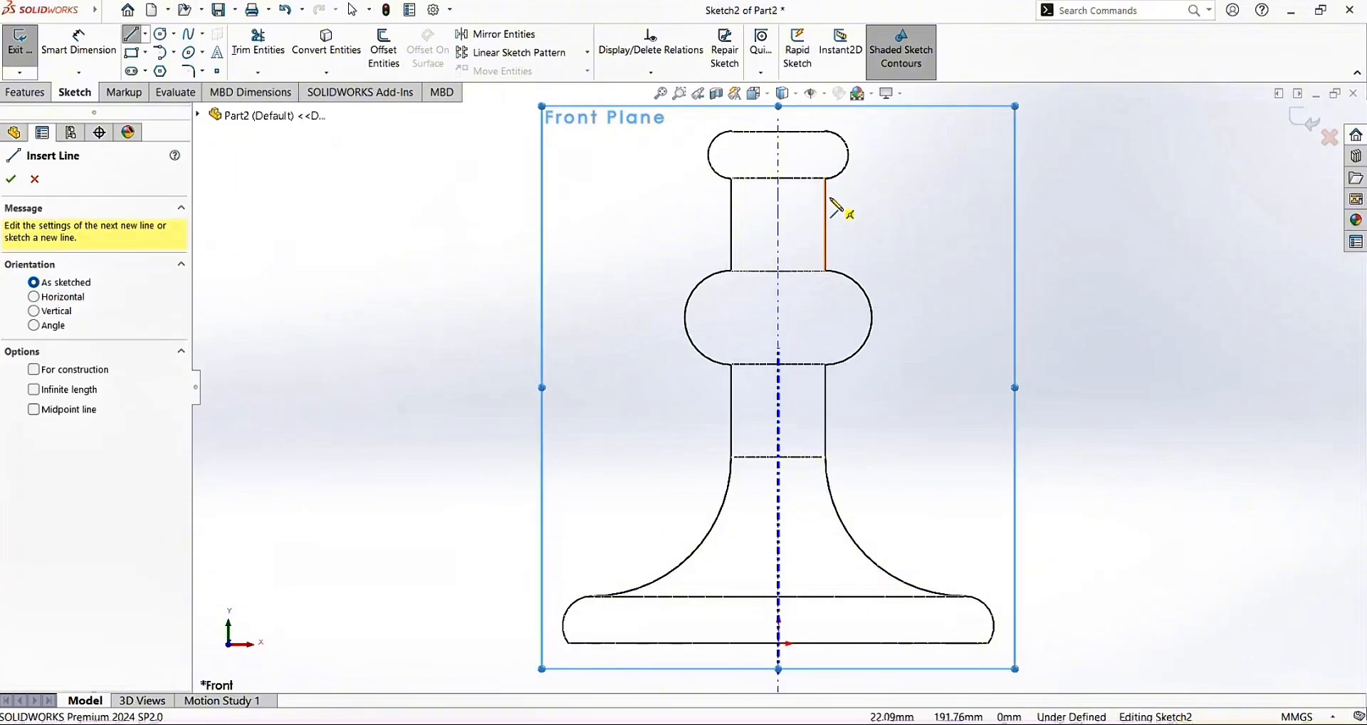
click(779, 211)
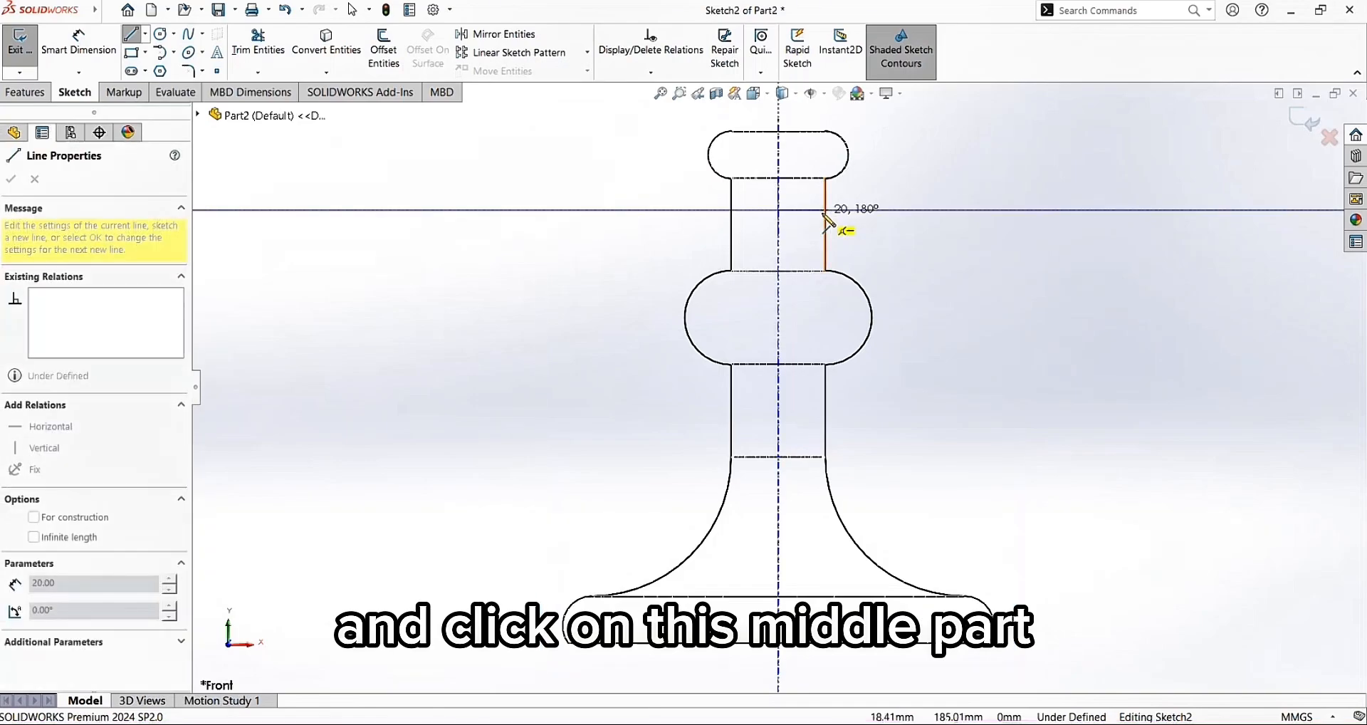
click(911, 210)
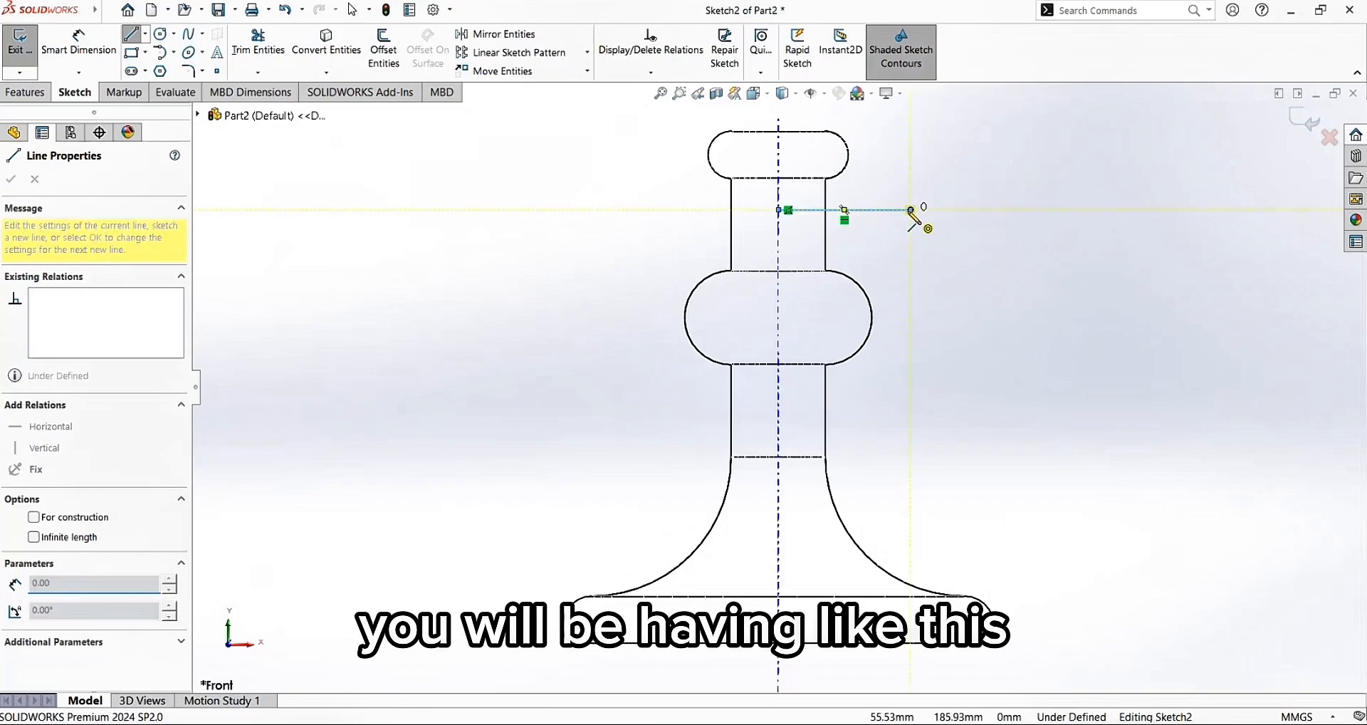
key(Escape)
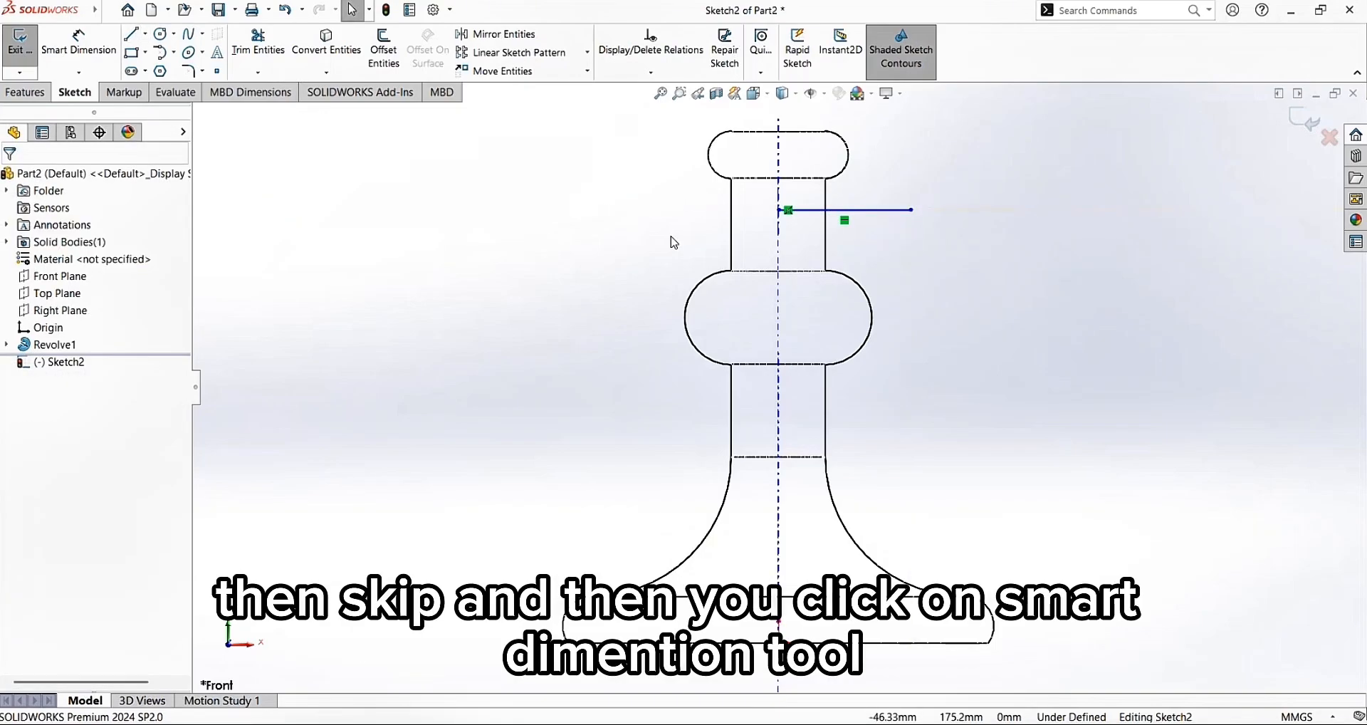
Dimension the horizontal handle line with Smart Dimension and set its length to 60 mm
click(78, 42)
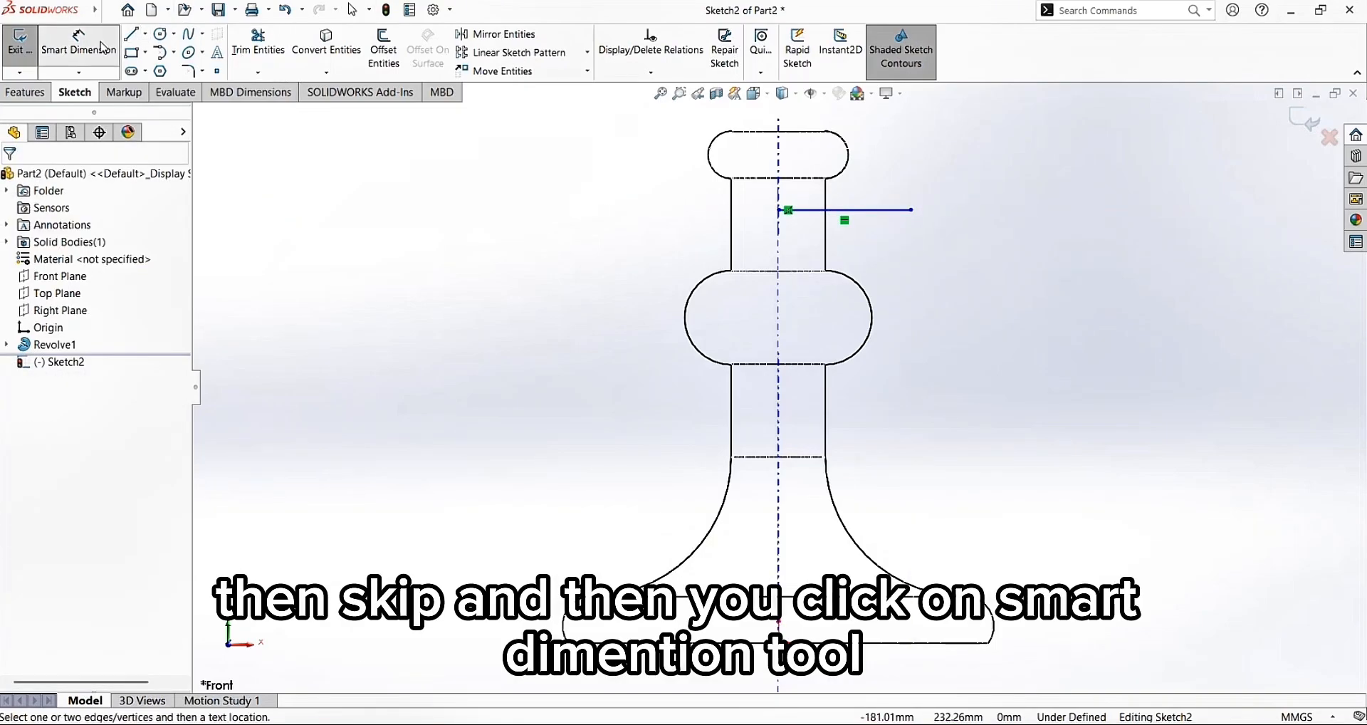
click(863, 210)
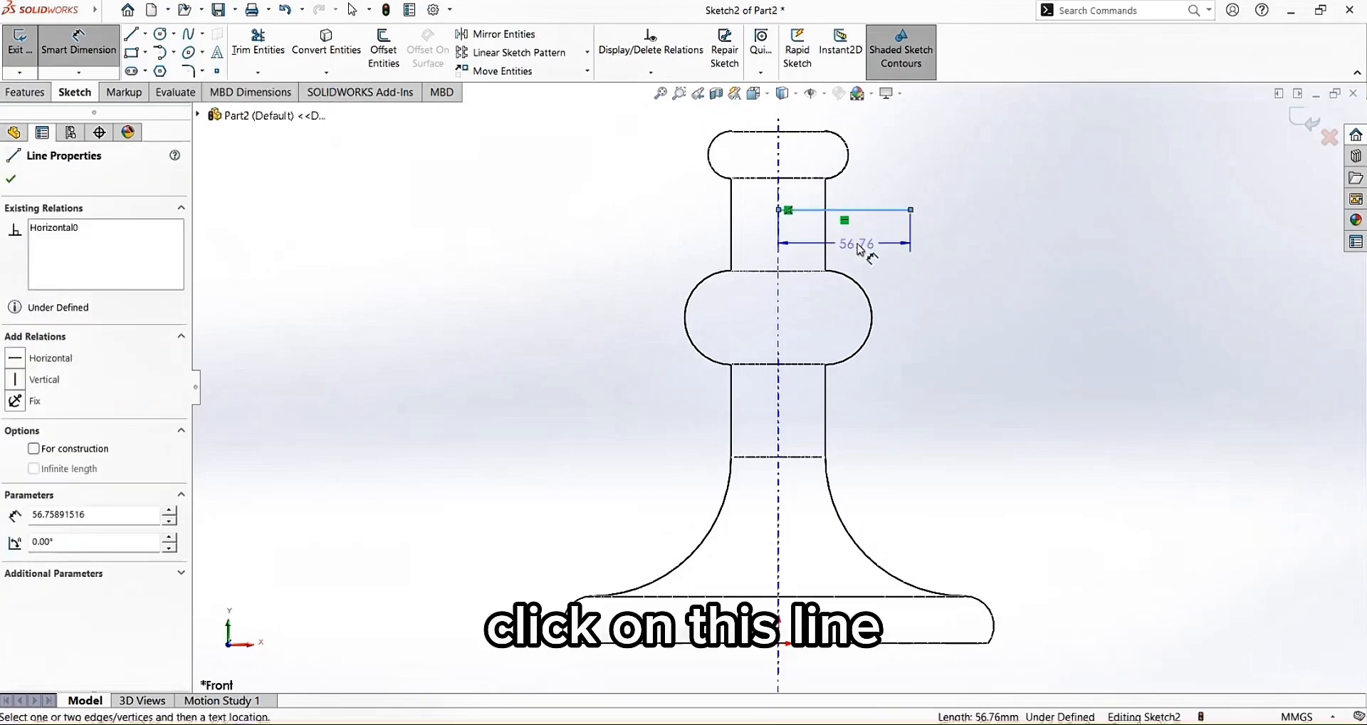
click(861, 257)
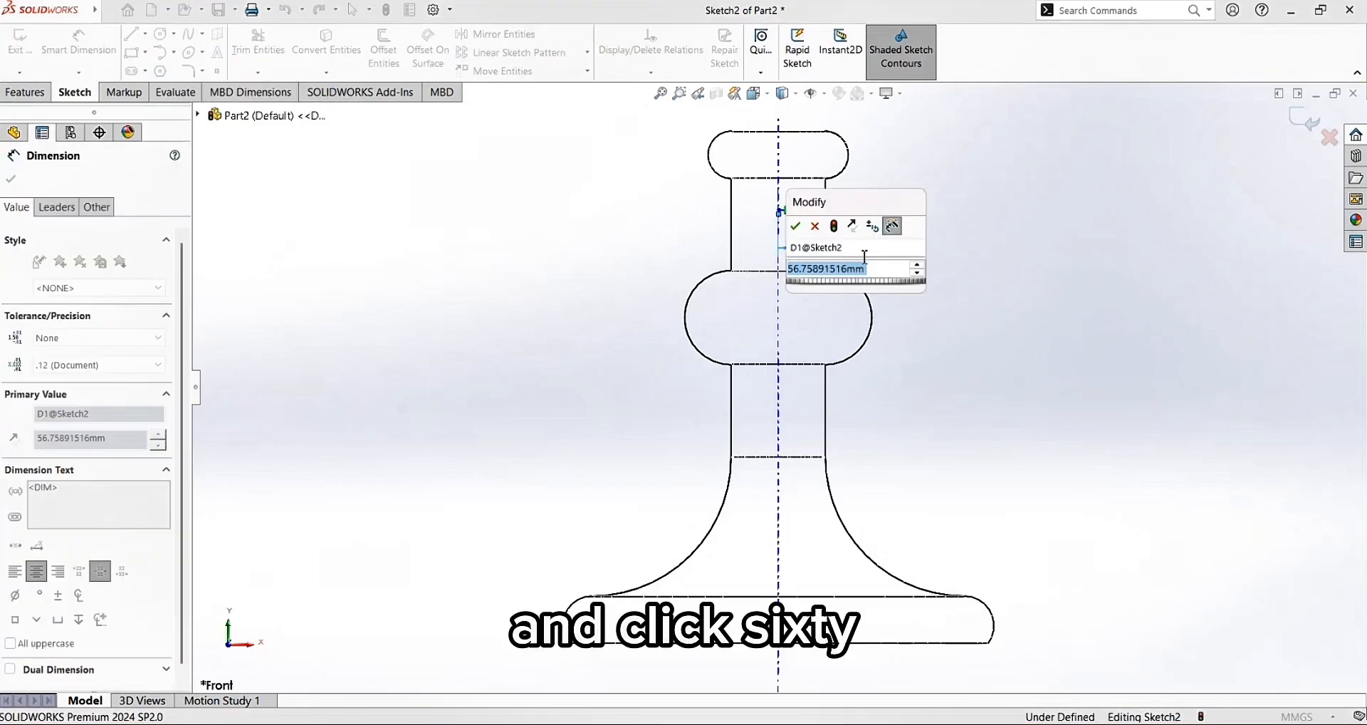
text(60)
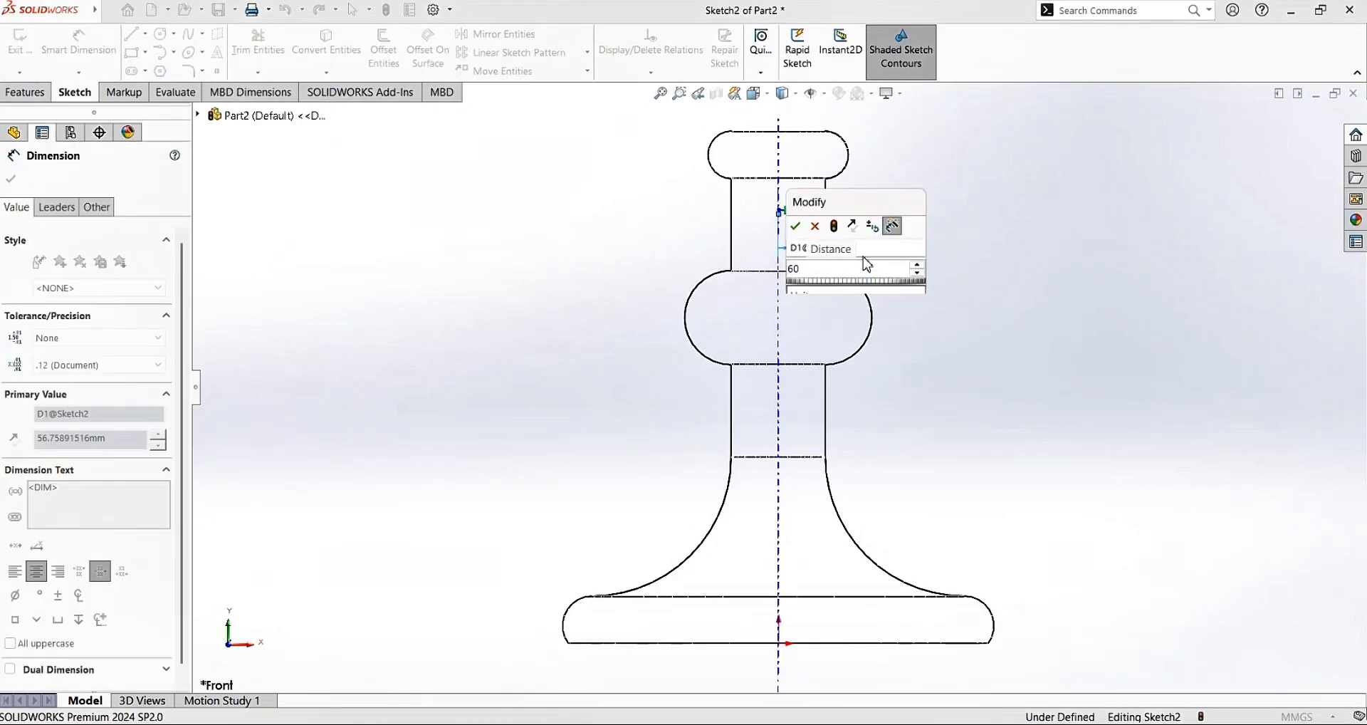
click(796, 226)
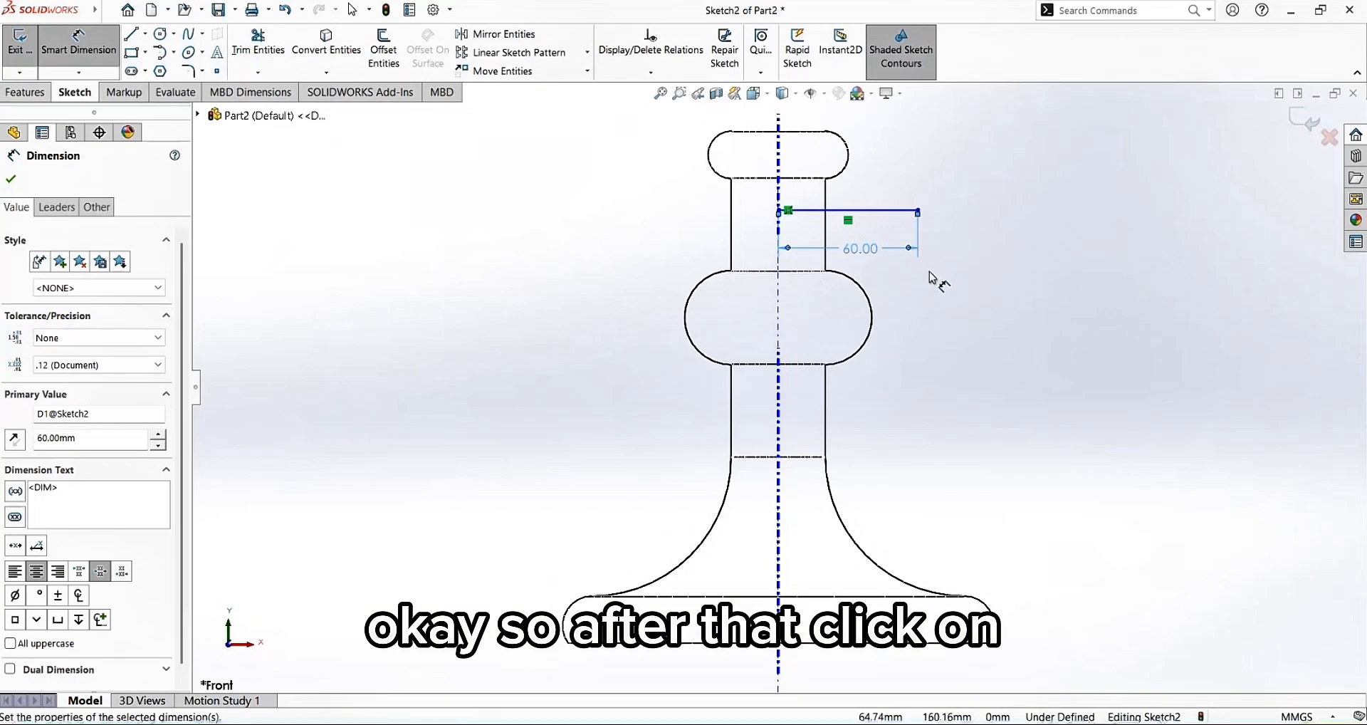
Sketch a tangent arc of about 154 mm radius from the outer end of the 60 mm line, curving upward and outward
click(174, 53)
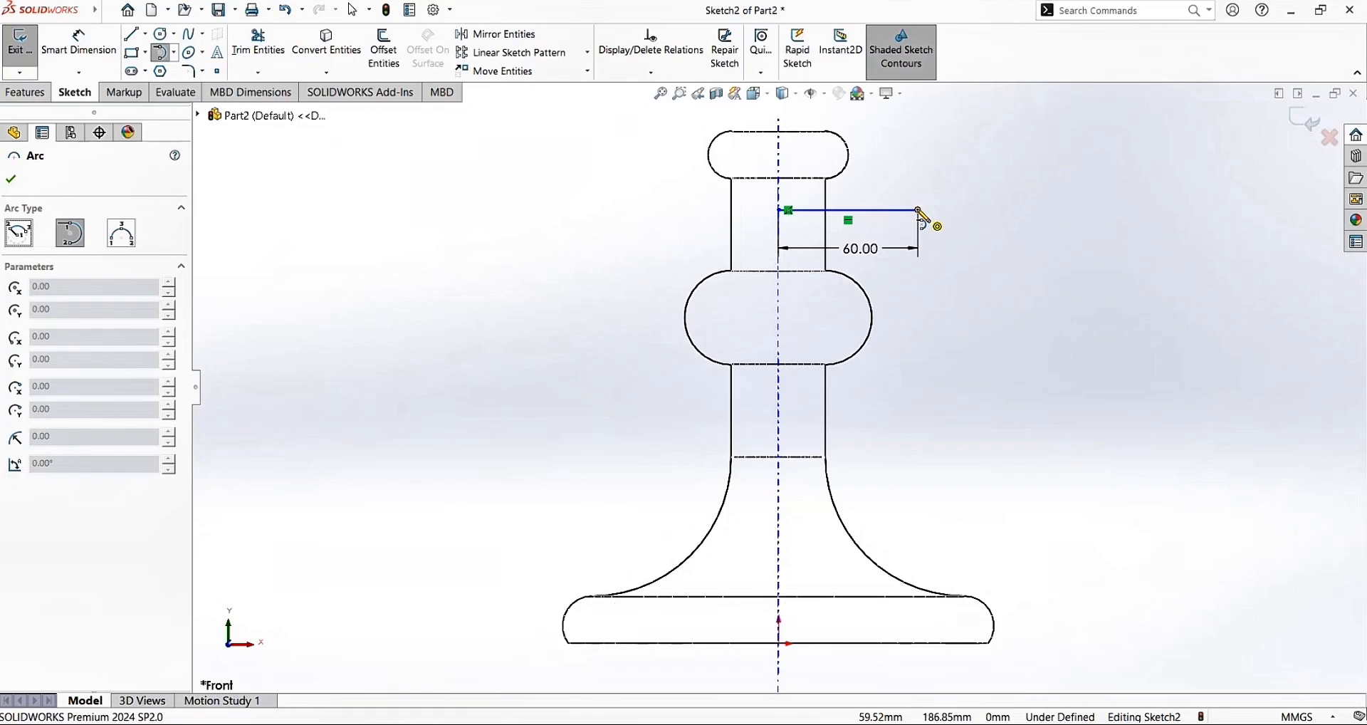
click(918, 210)
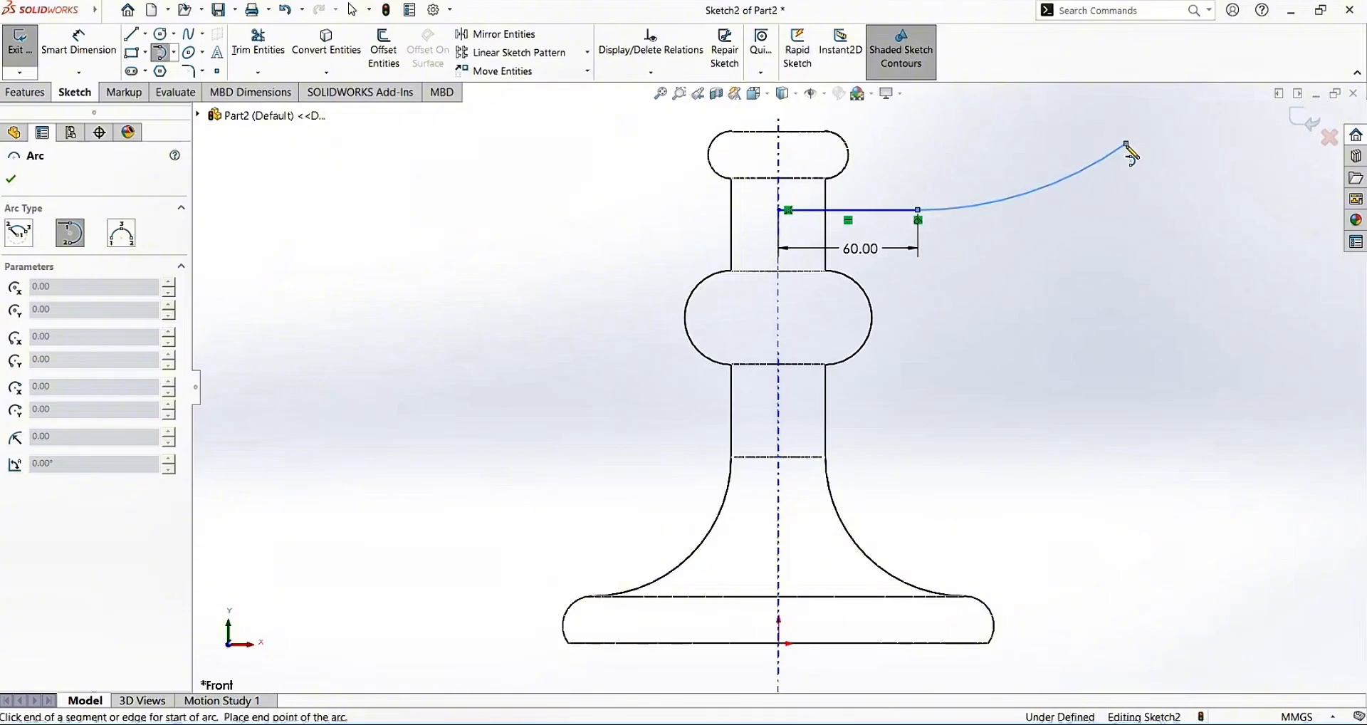
click(1127, 144)
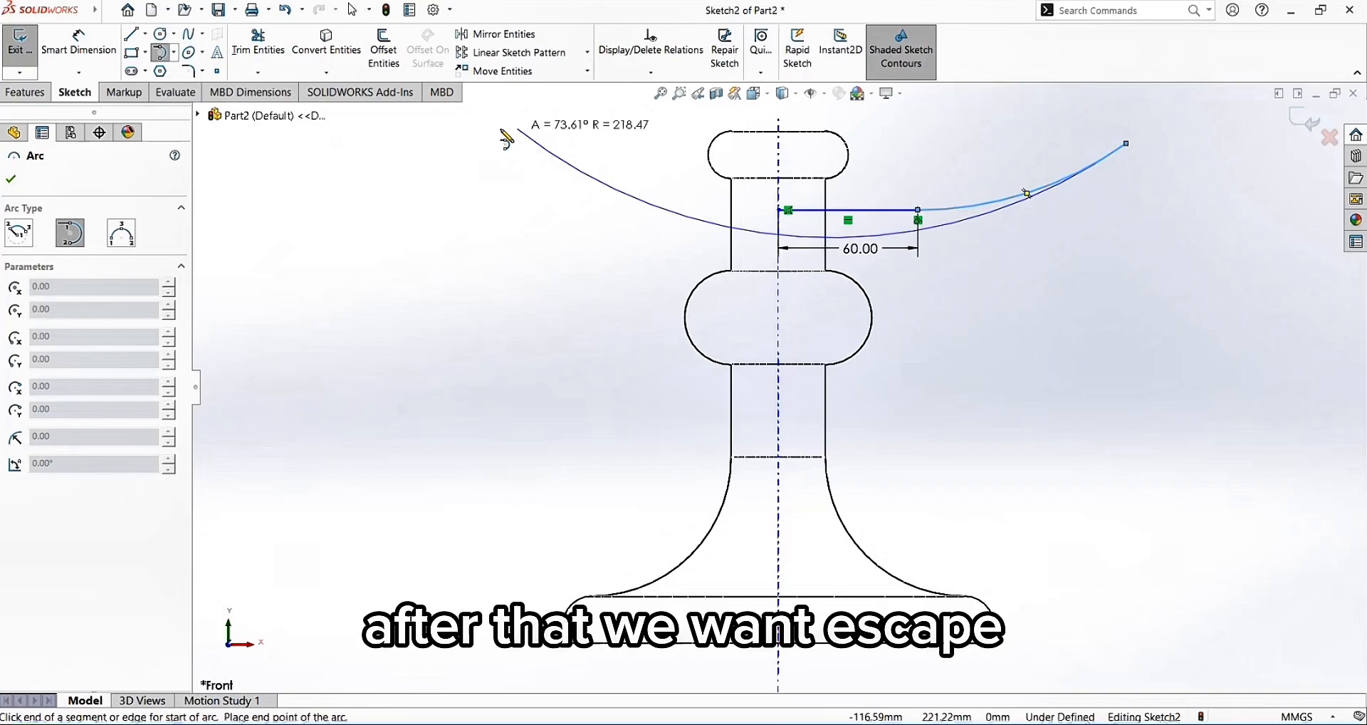
key(Escape)
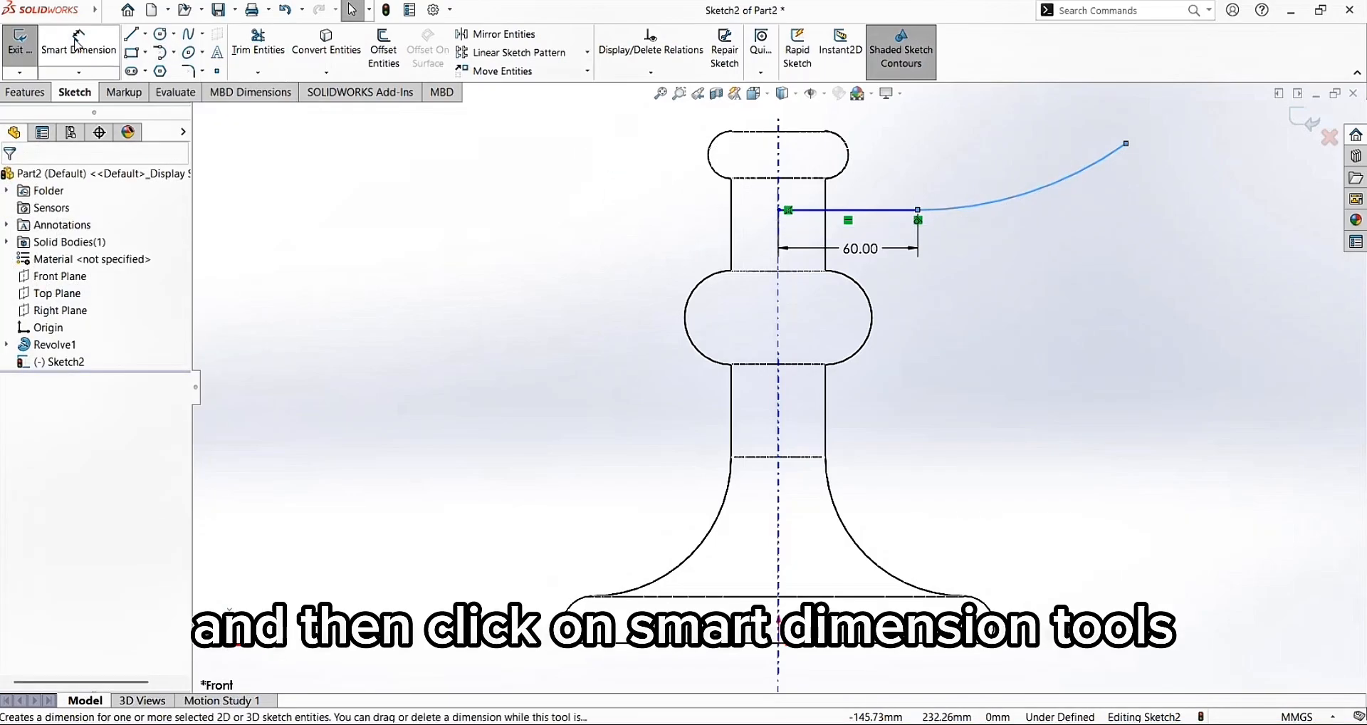
Dimension the tangent arc's radius with Smart Dimension and set it to 150 mm
click(94, 50)
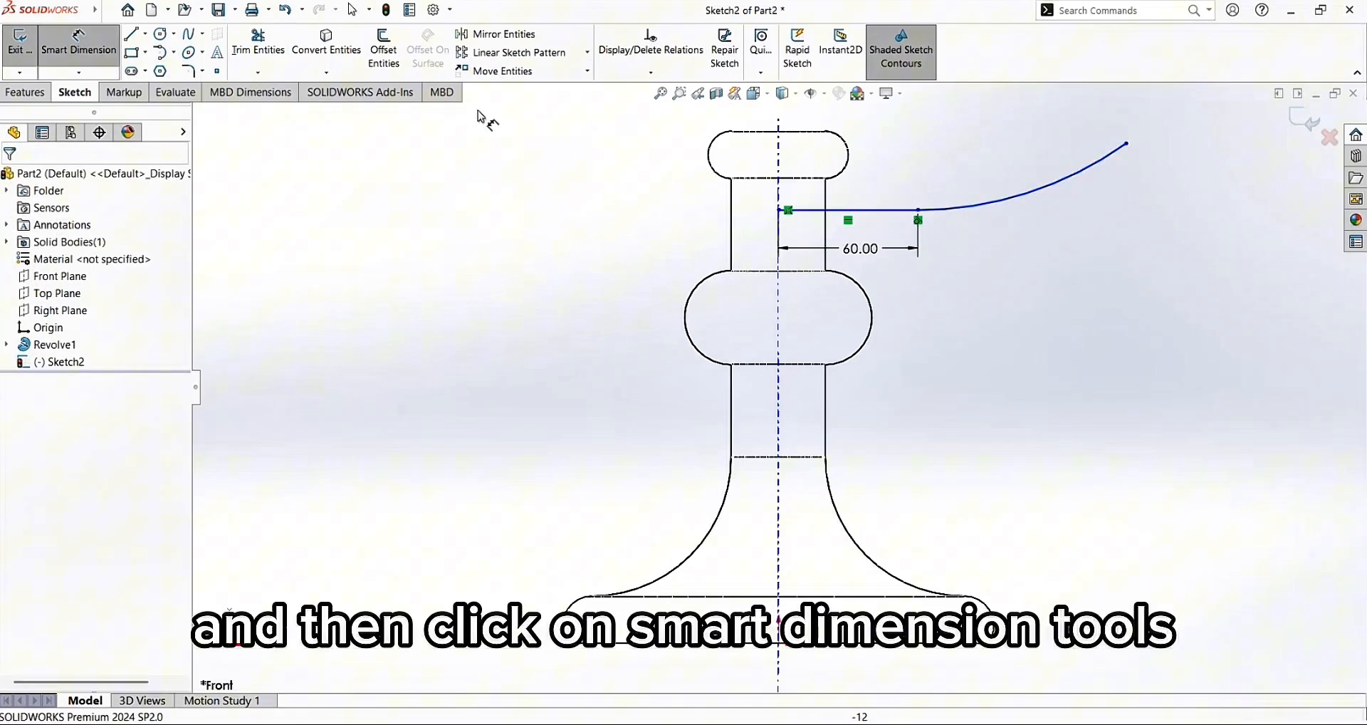
click(1051, 189)
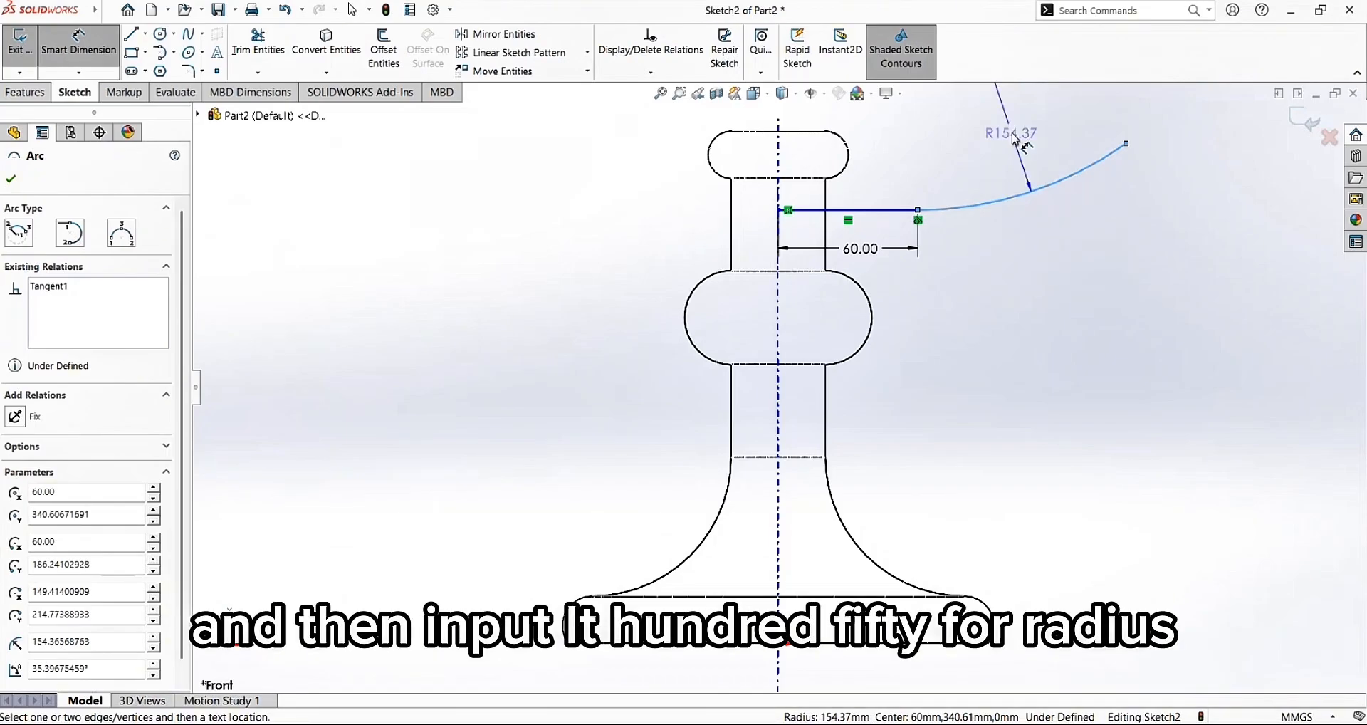
click(1015, 138)
text(150)
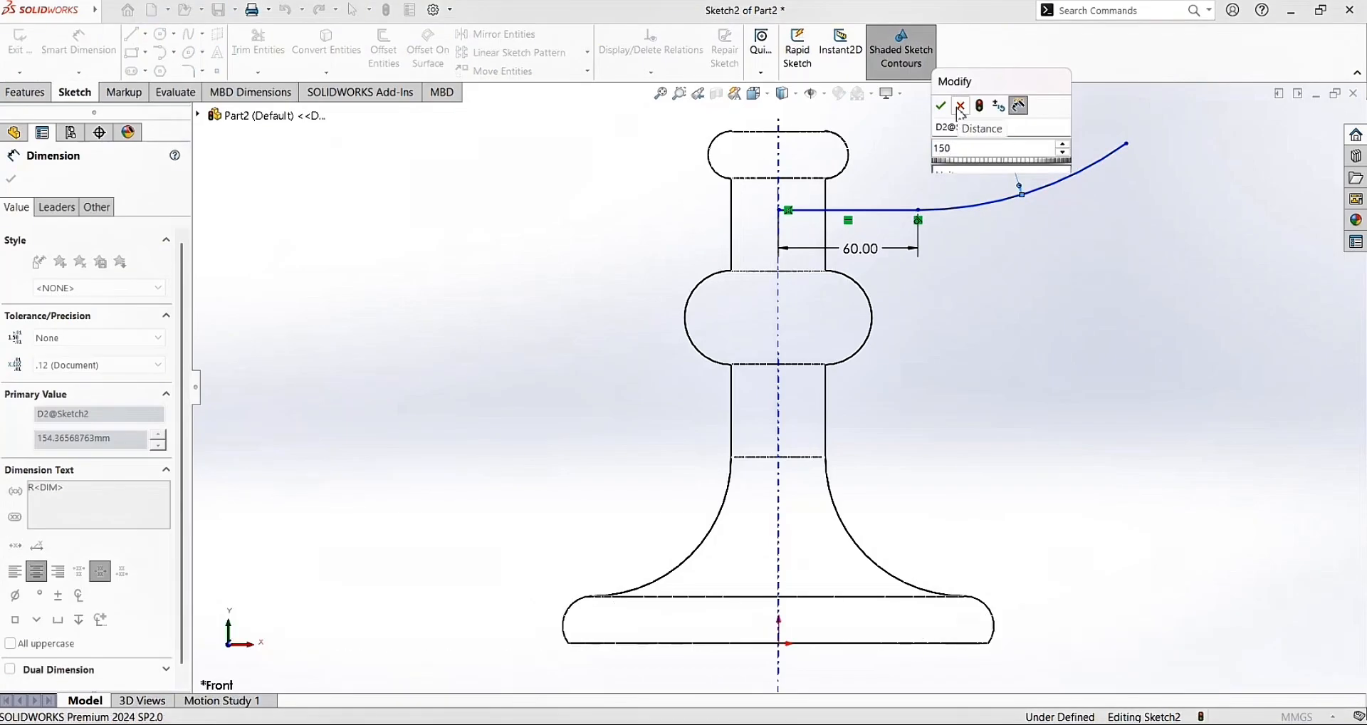
click(940, 105)
Dimension the vertical distance between the two endpoints of the 150 mm arc and set it to 65 mm
scroll(977, 173, up, 1)
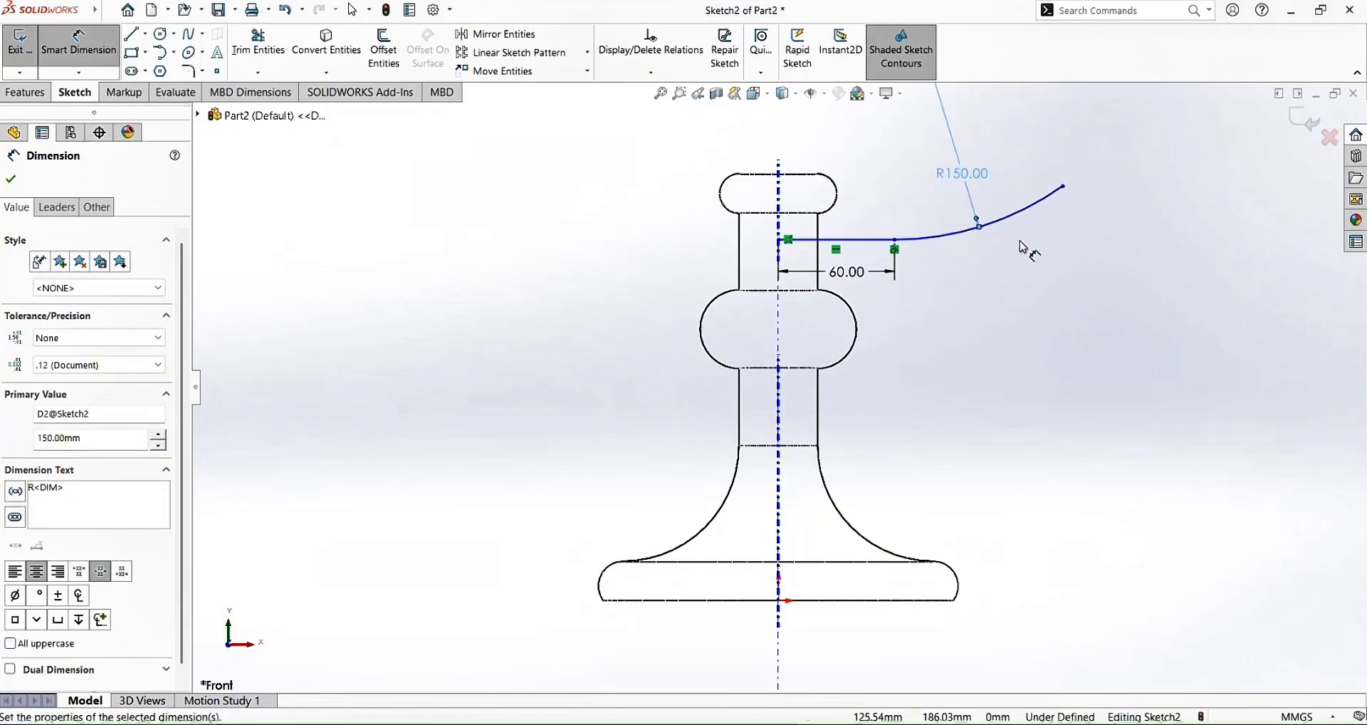
click(895, 241)
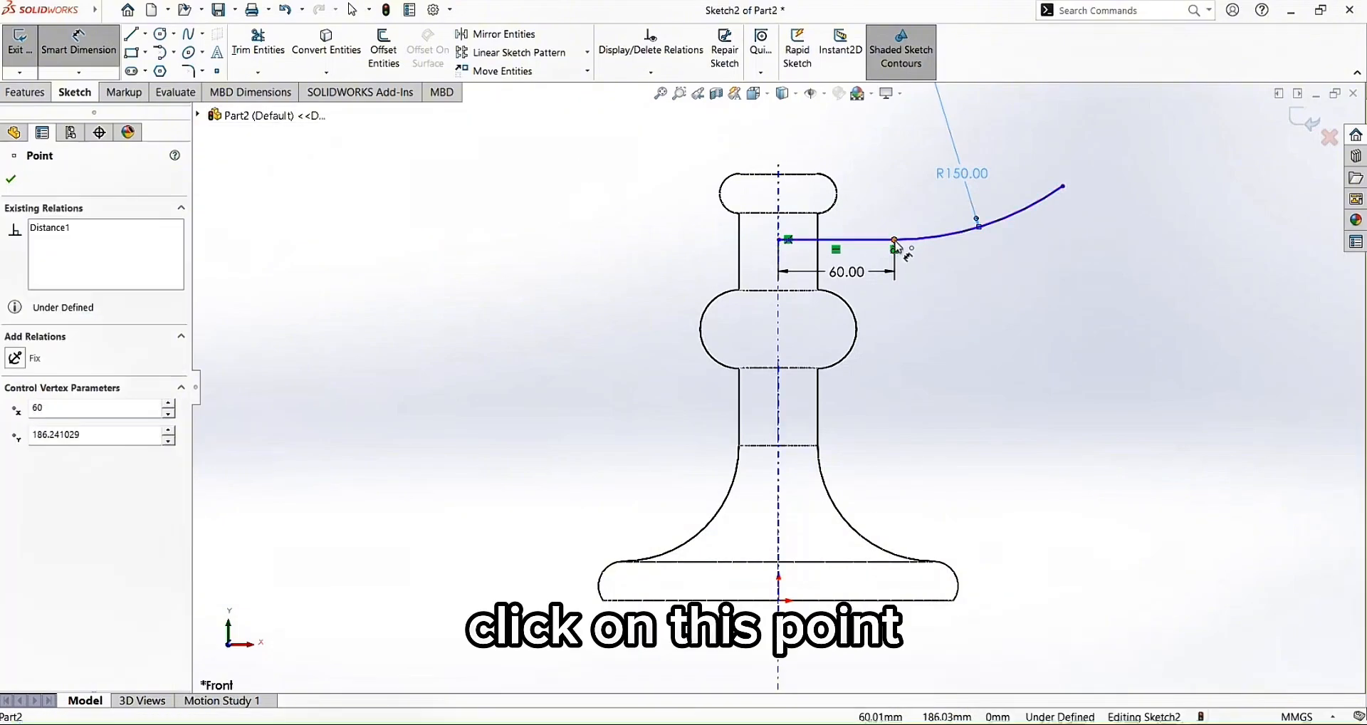
click(1063, 188)
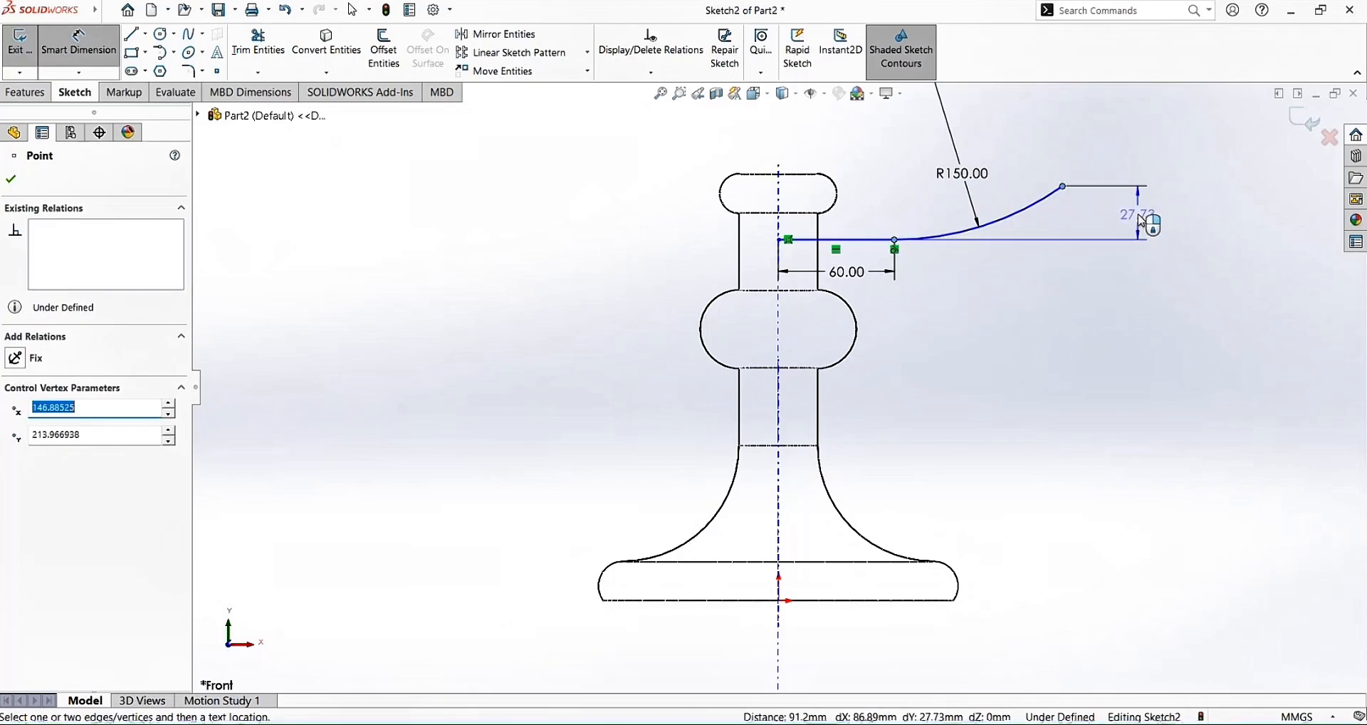
click(1141, 212)
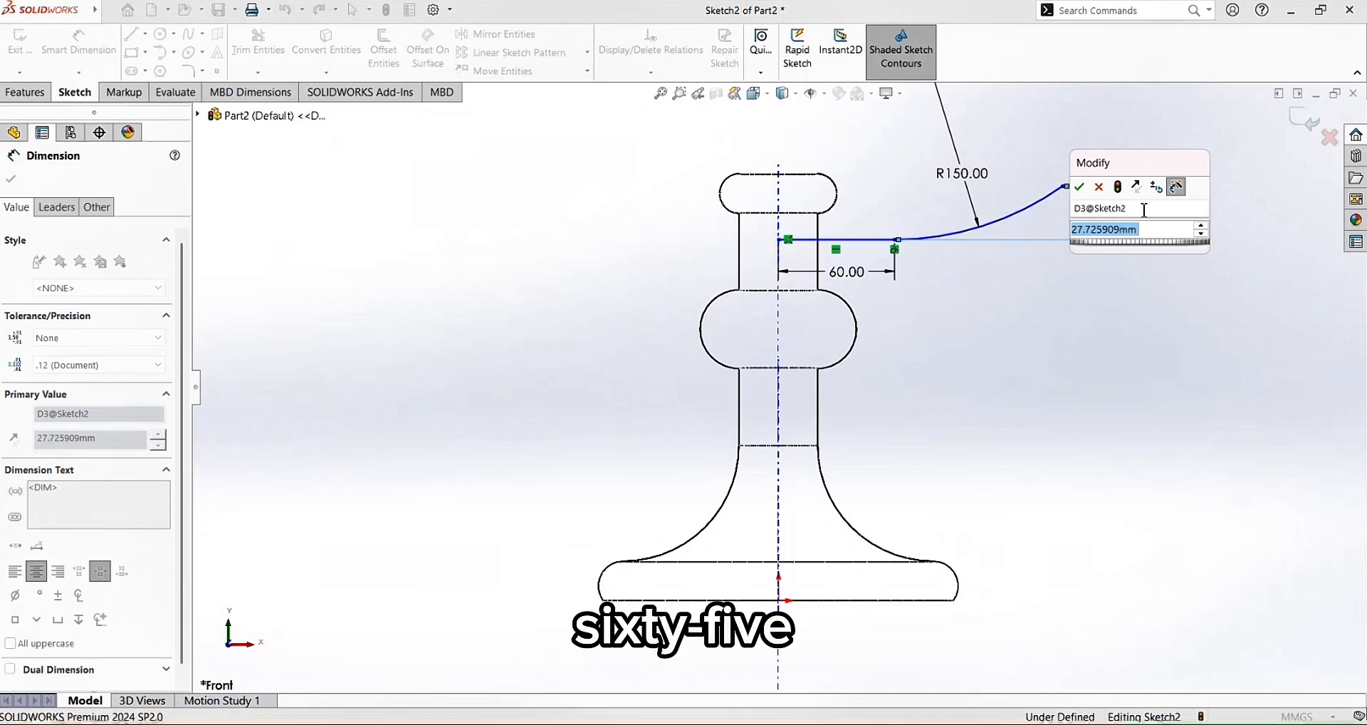
text(65)
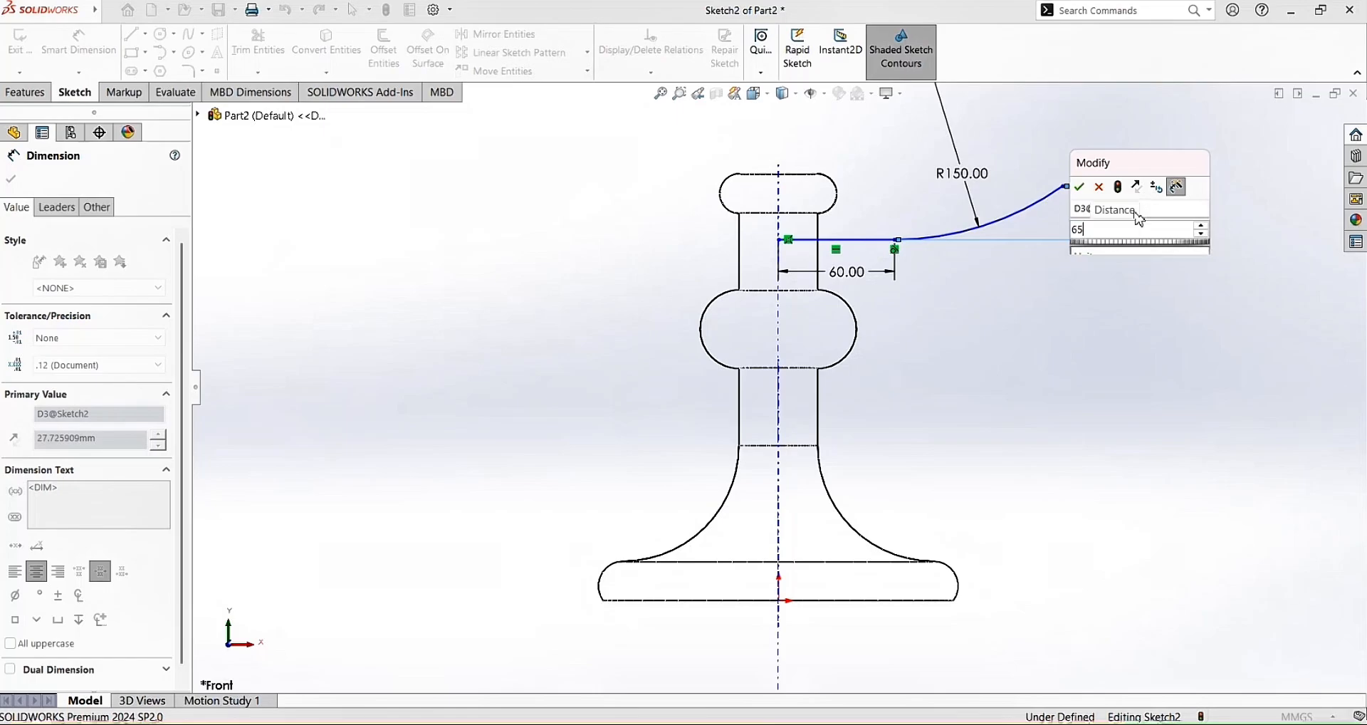
key(Return)
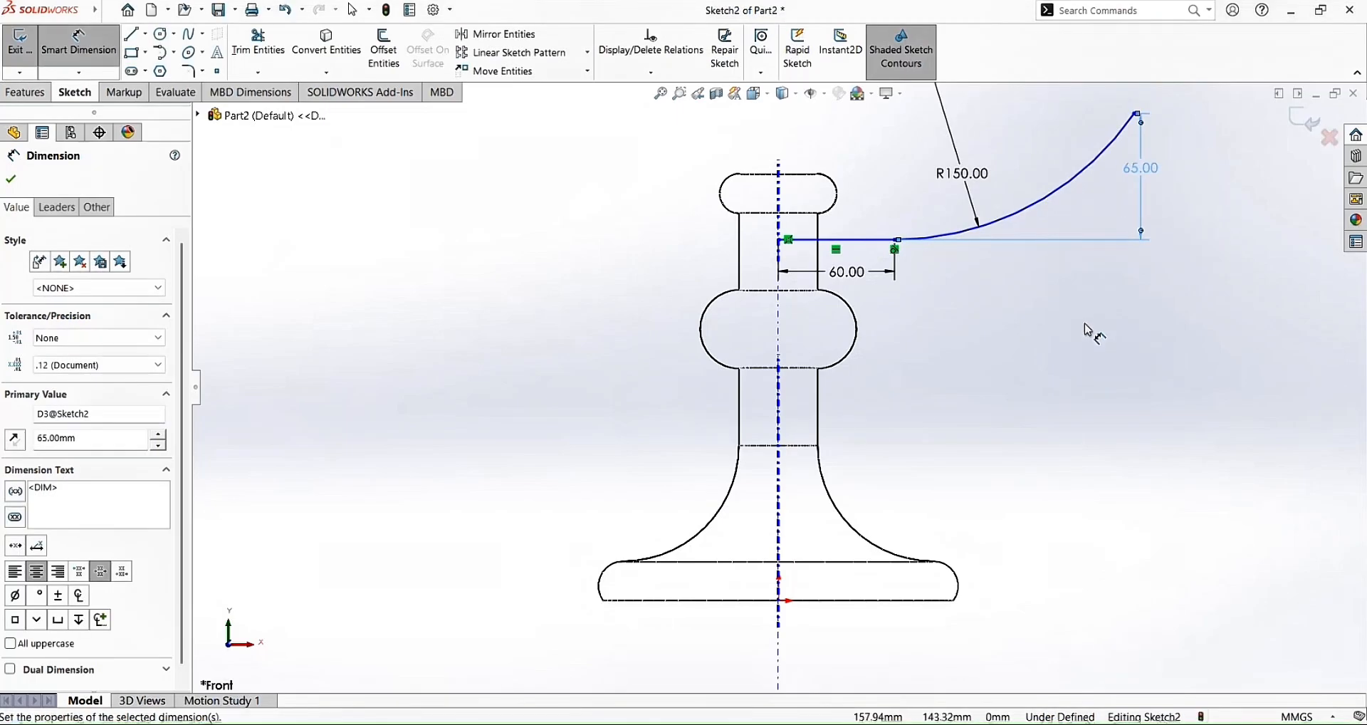
scroll(1196, 177, up, 1)
scroll(1162, 180, down, 1)
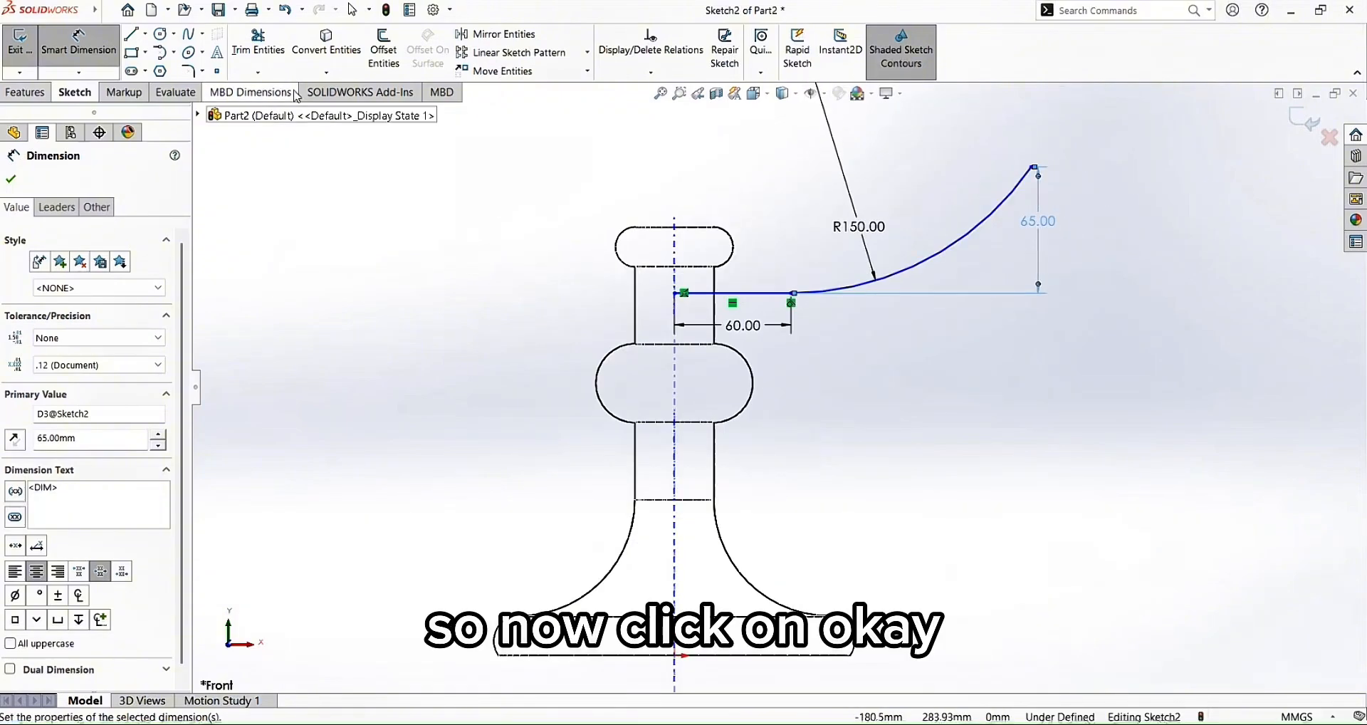
click(11, 179)
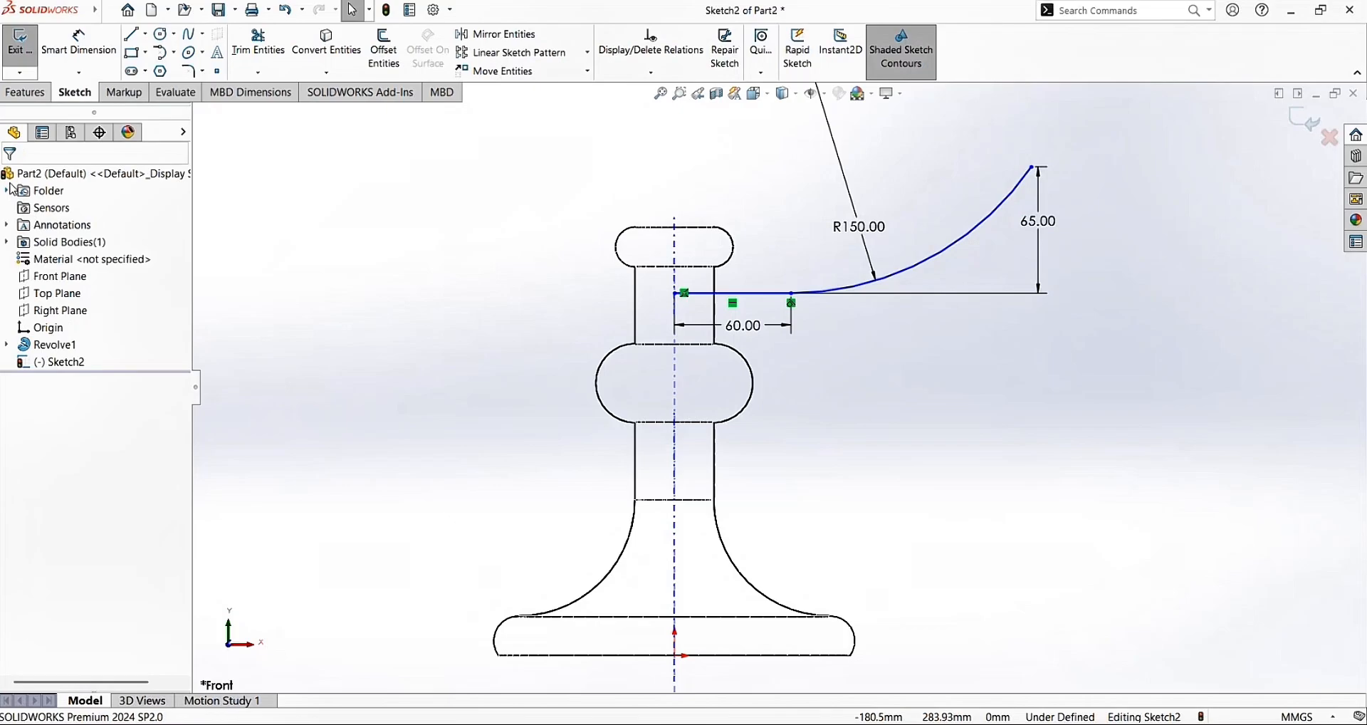
Sketch a tangent arc of about 20 mm radius from the handle path's upper end, curling back over toward the candle holder
click(166, 54)
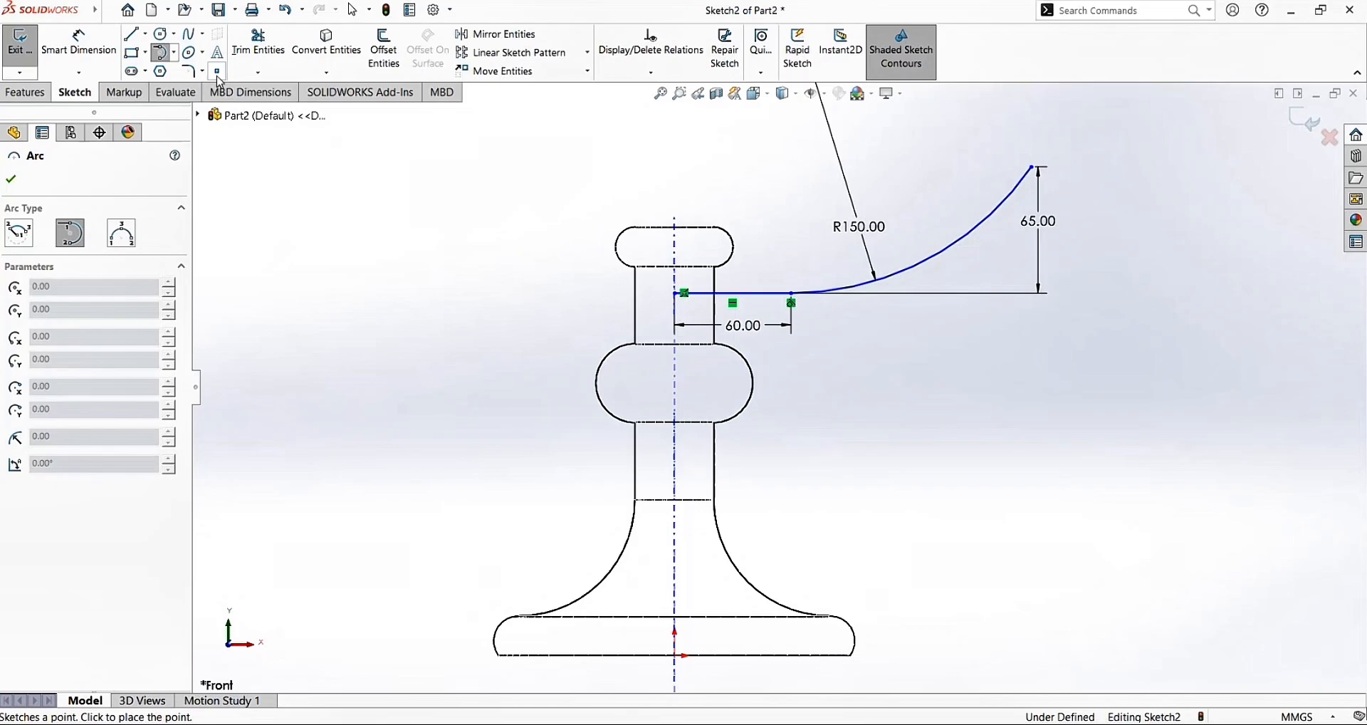
click(1034, 170)
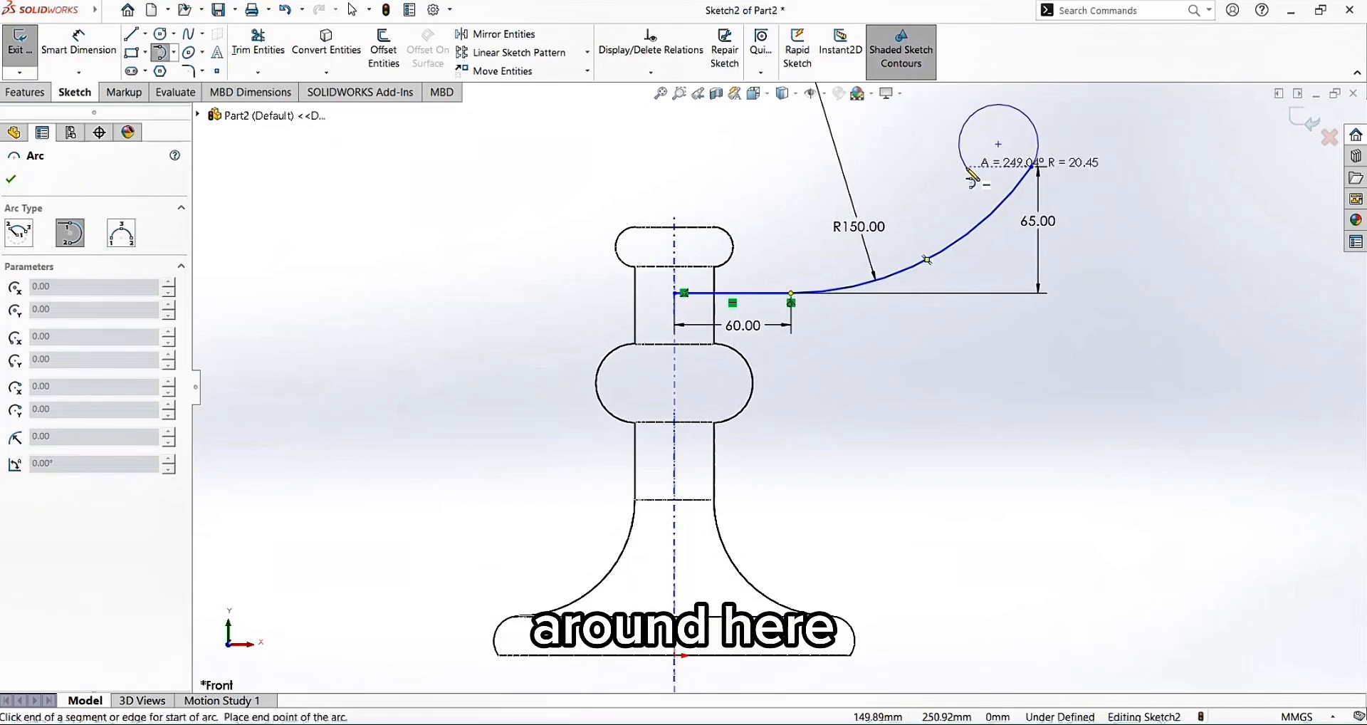
click(967, 169)
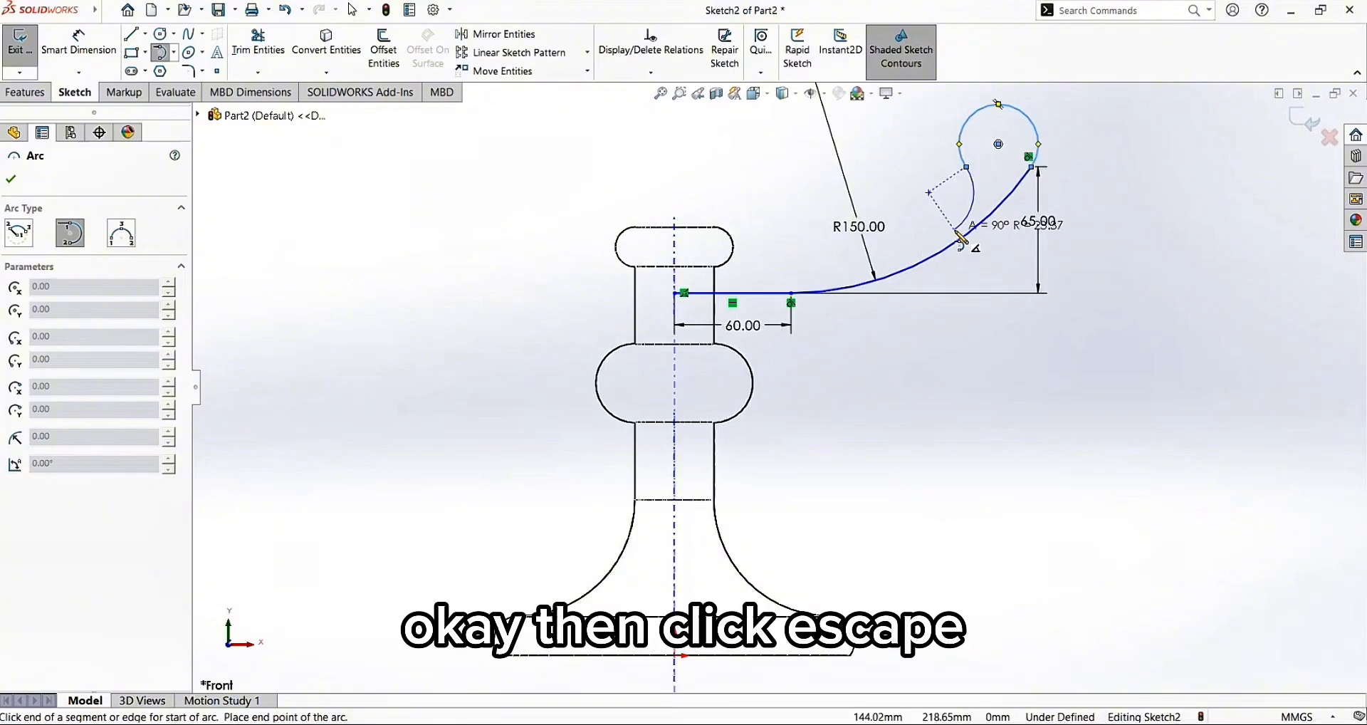
key(Escape)
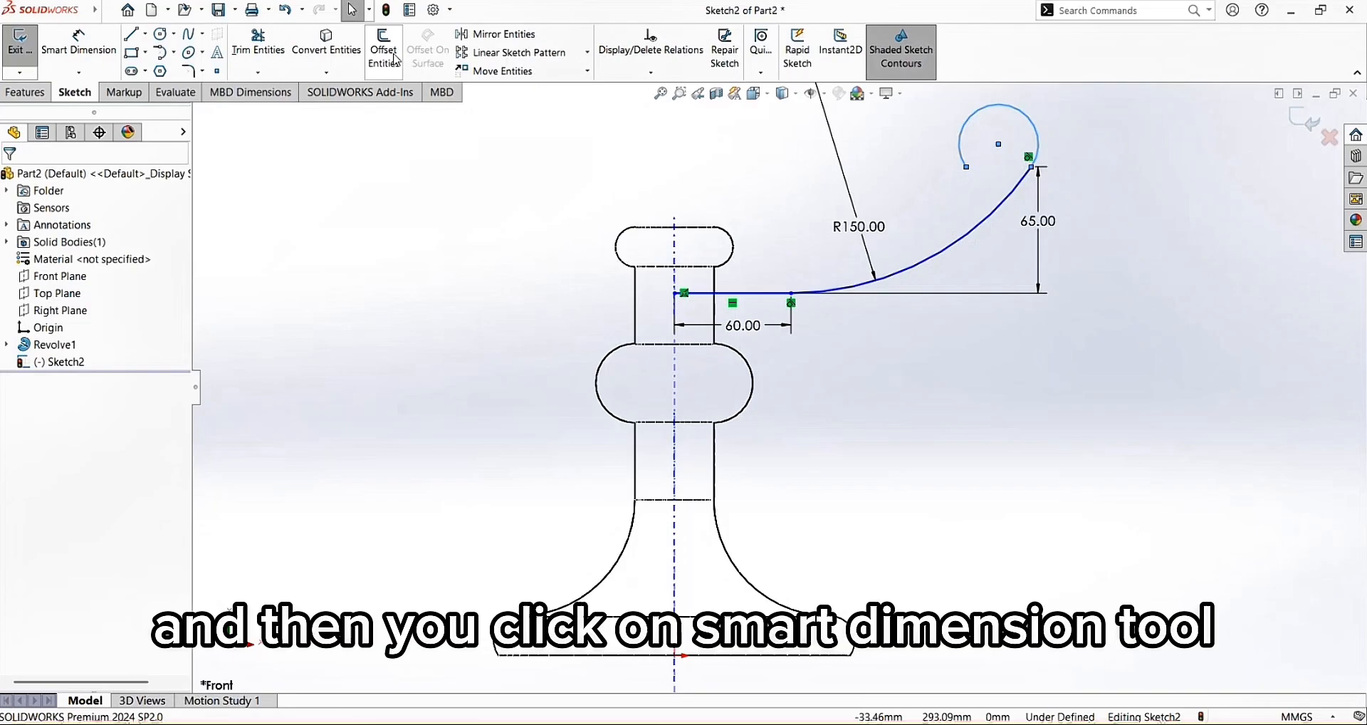
Try to dimension the curled end arc's radius at 20 mm, and undo the value change
click(78, 42)
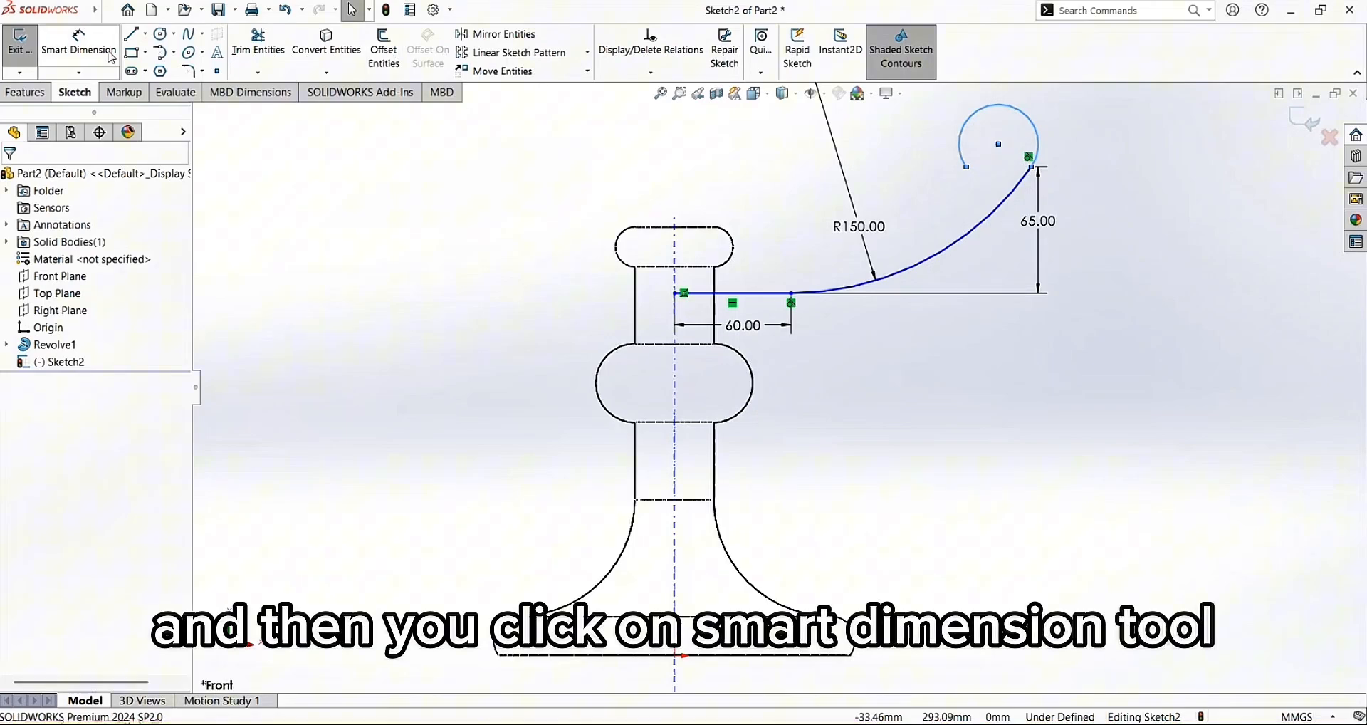
click(966, 126)
click(919, 113)
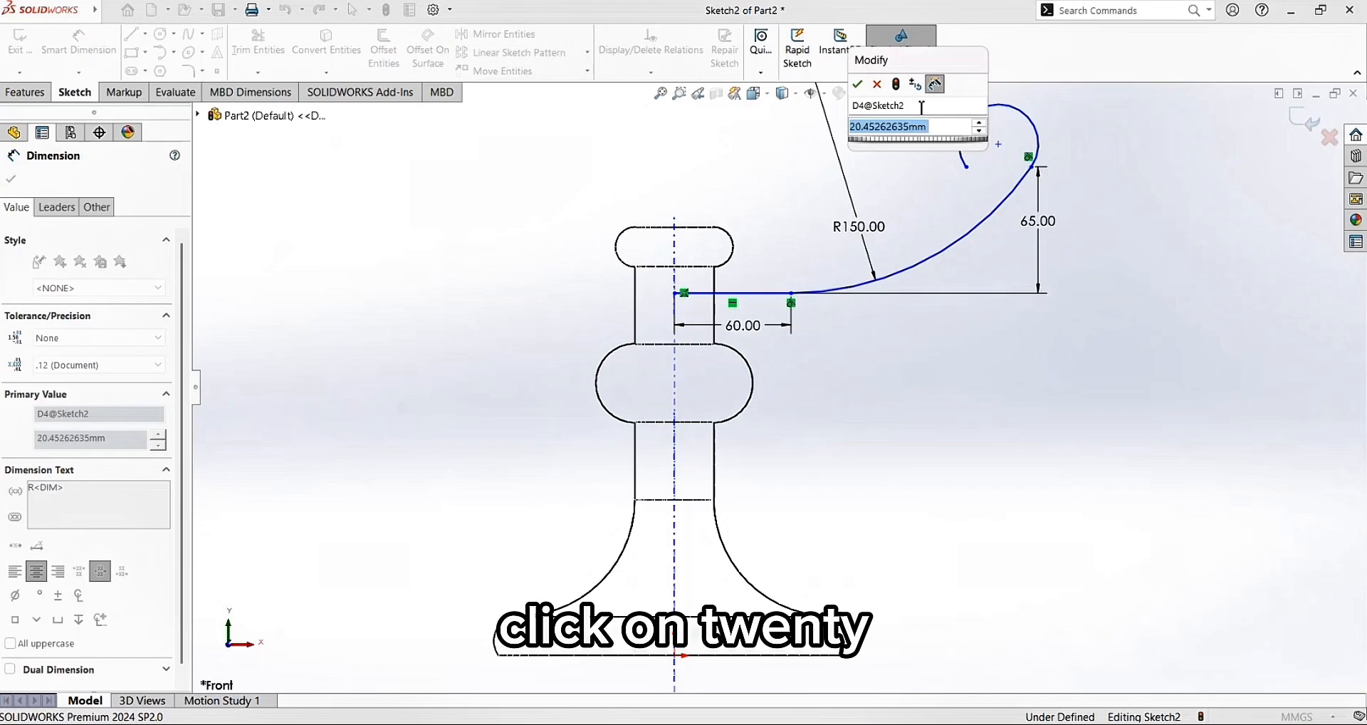
text(20)
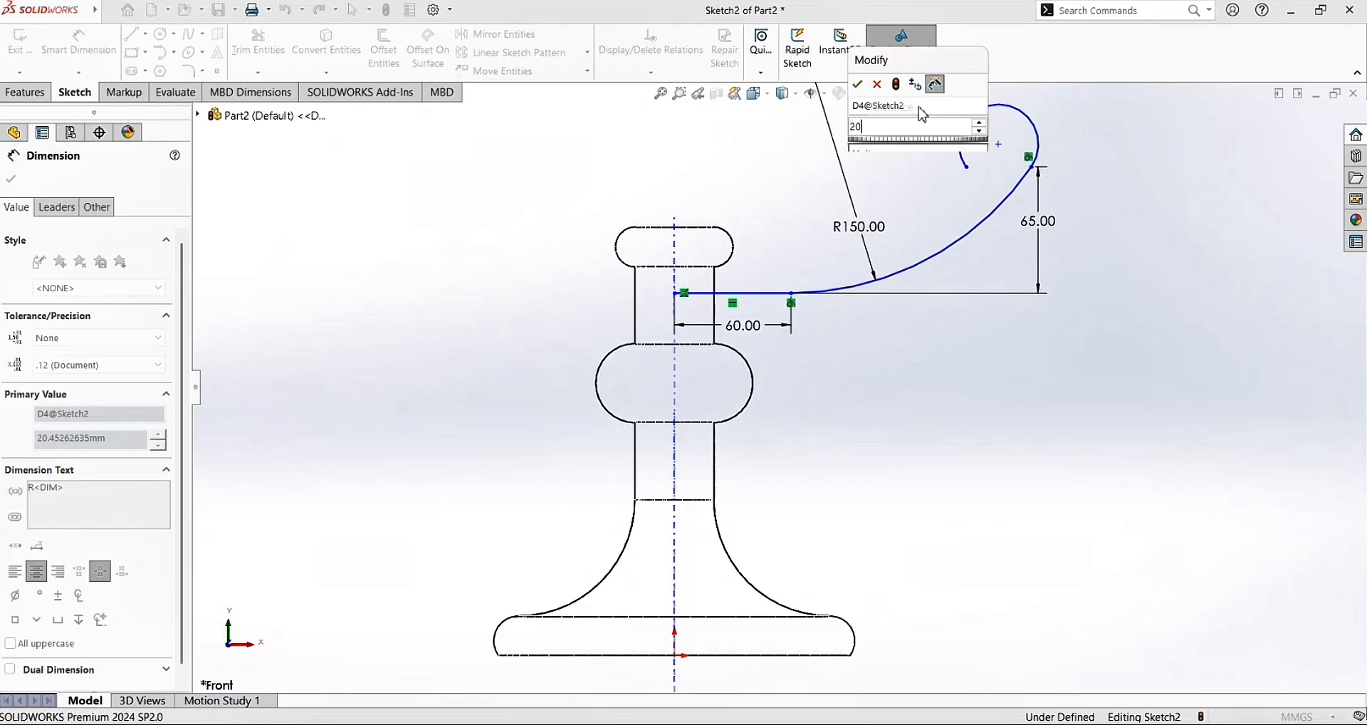
click(857, 84)
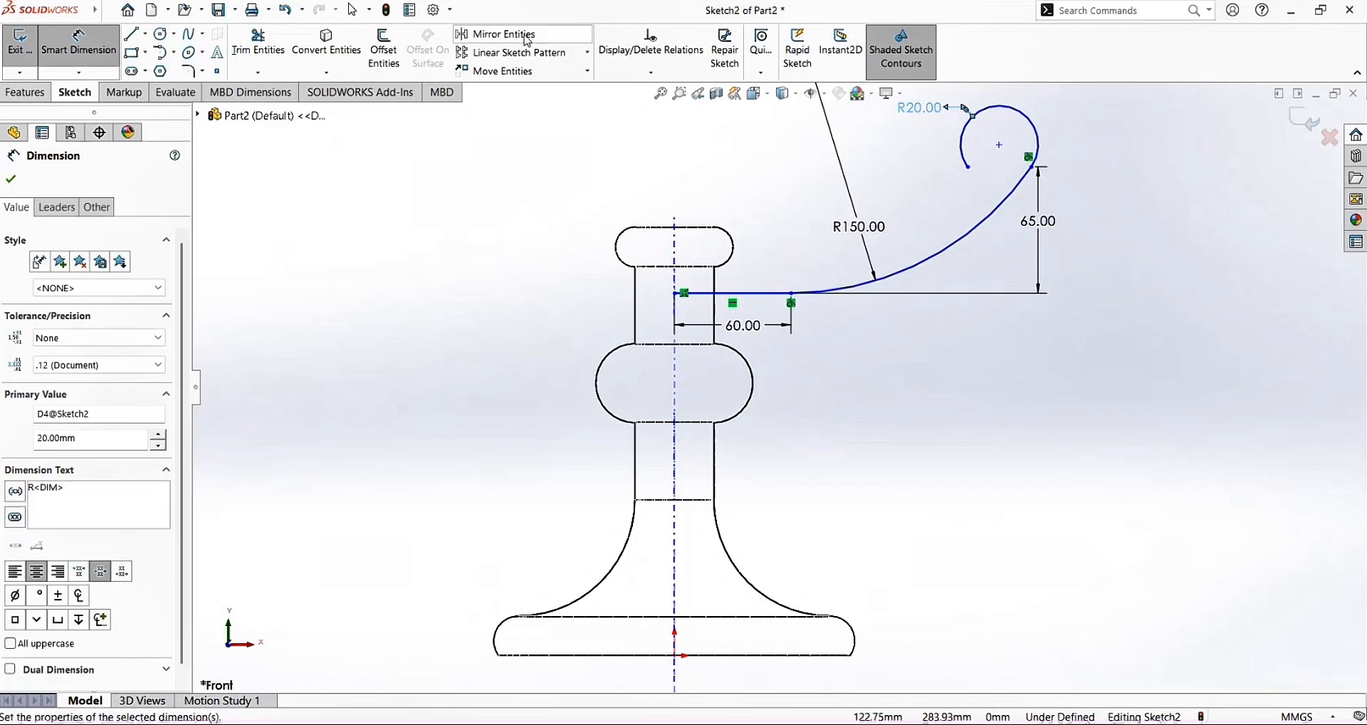
click(285, 12)
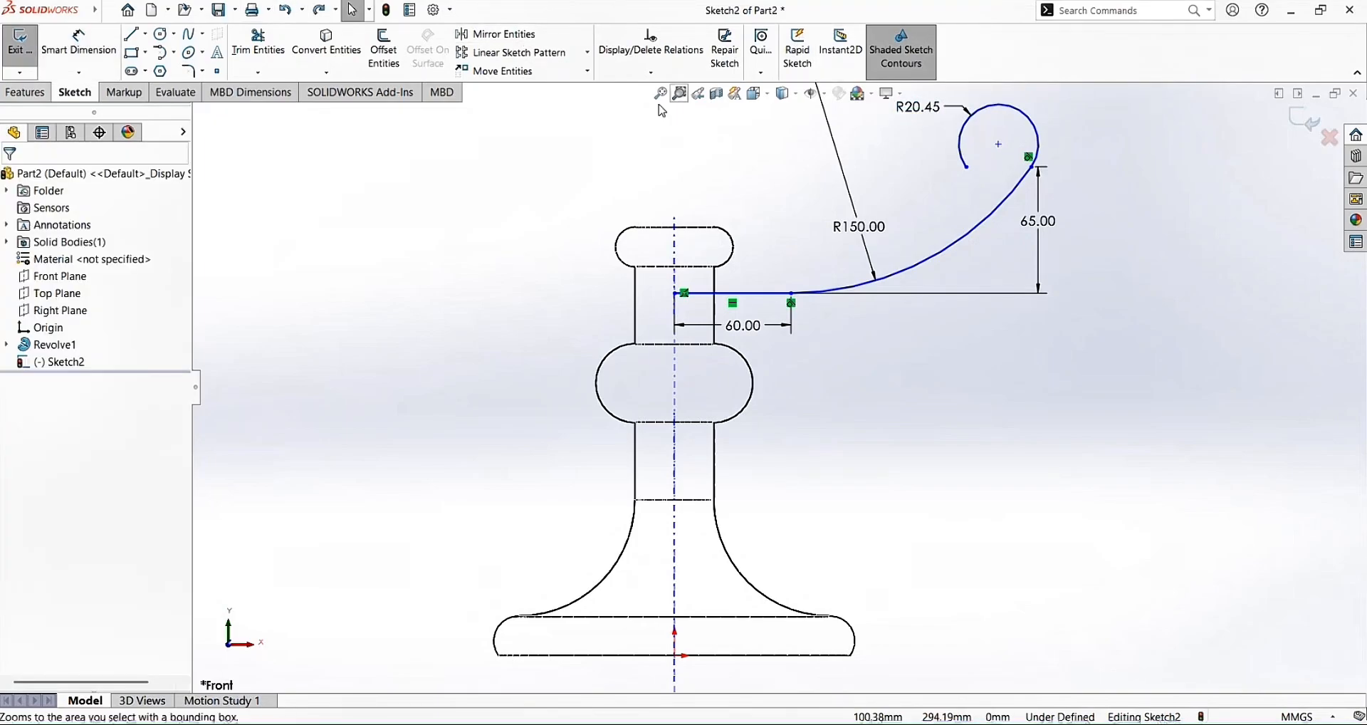
Try to add a second radius dimension to the curled end arc, and undo both of its radius dimensions
click(78, 63)
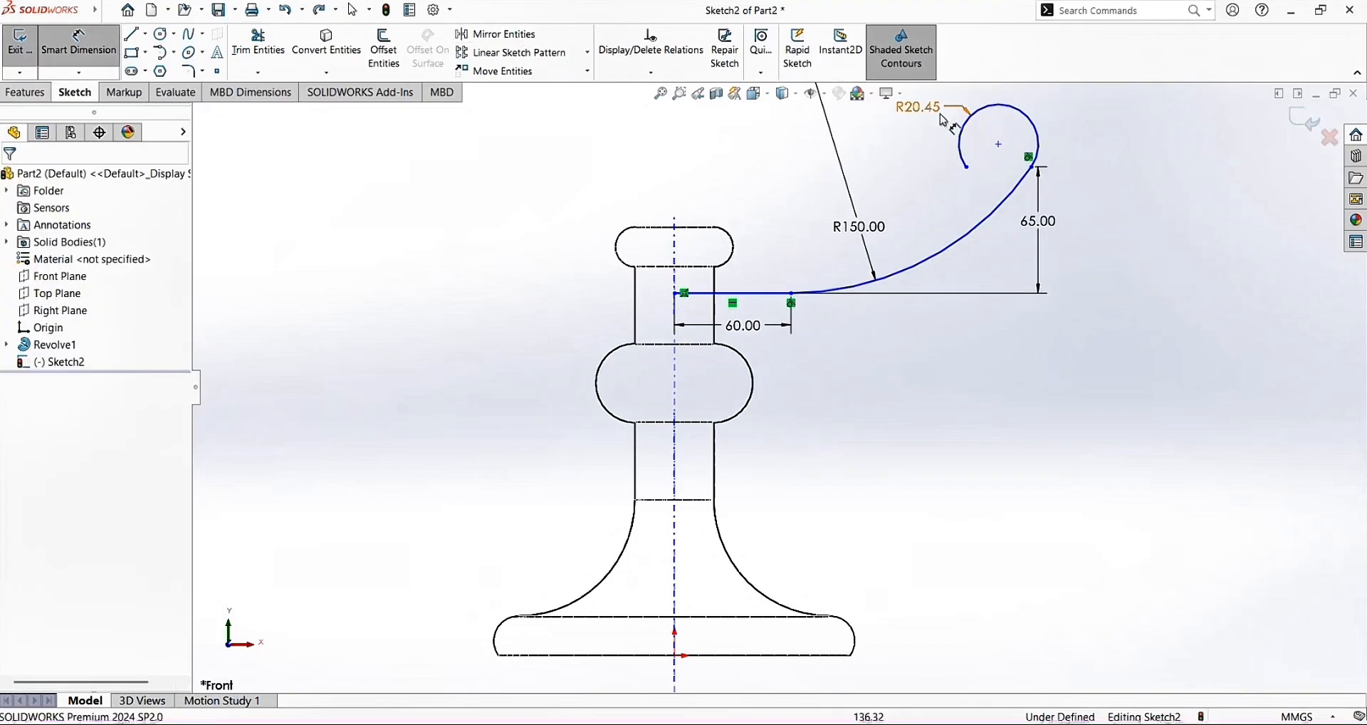
click(970, 125)
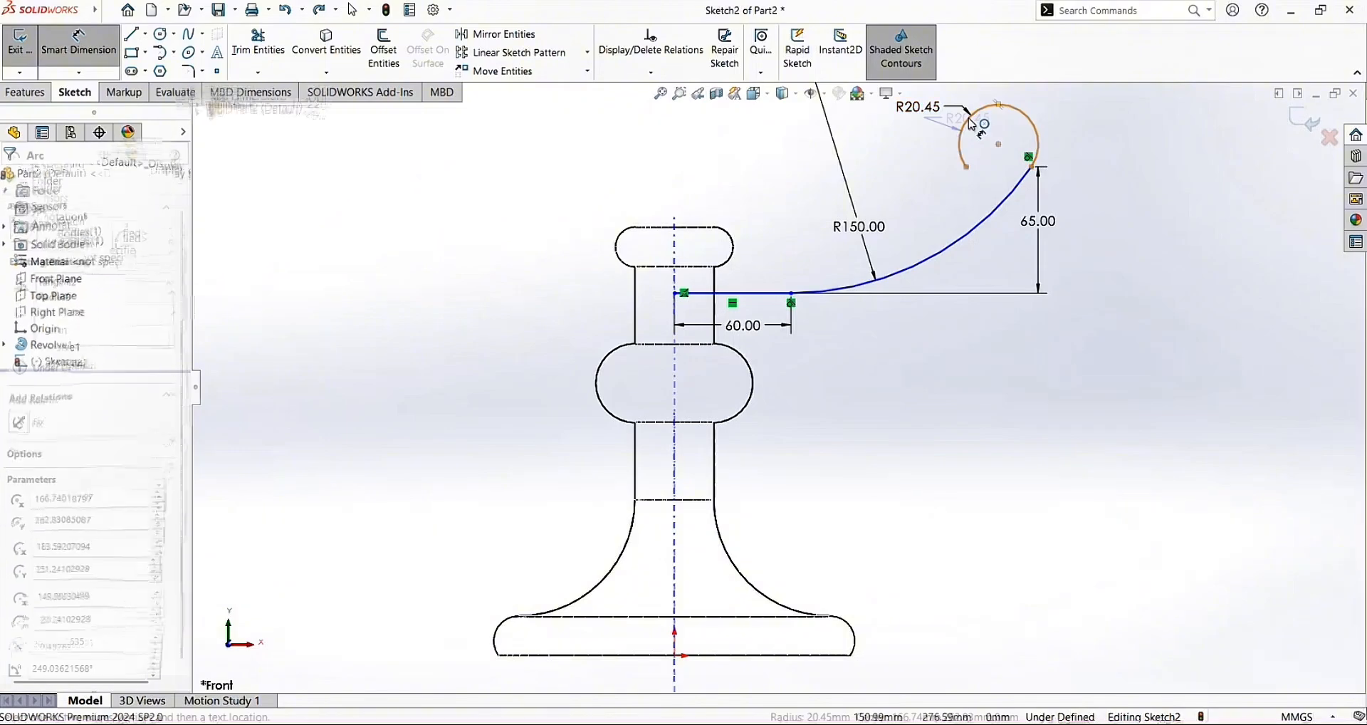
click(854, 111)
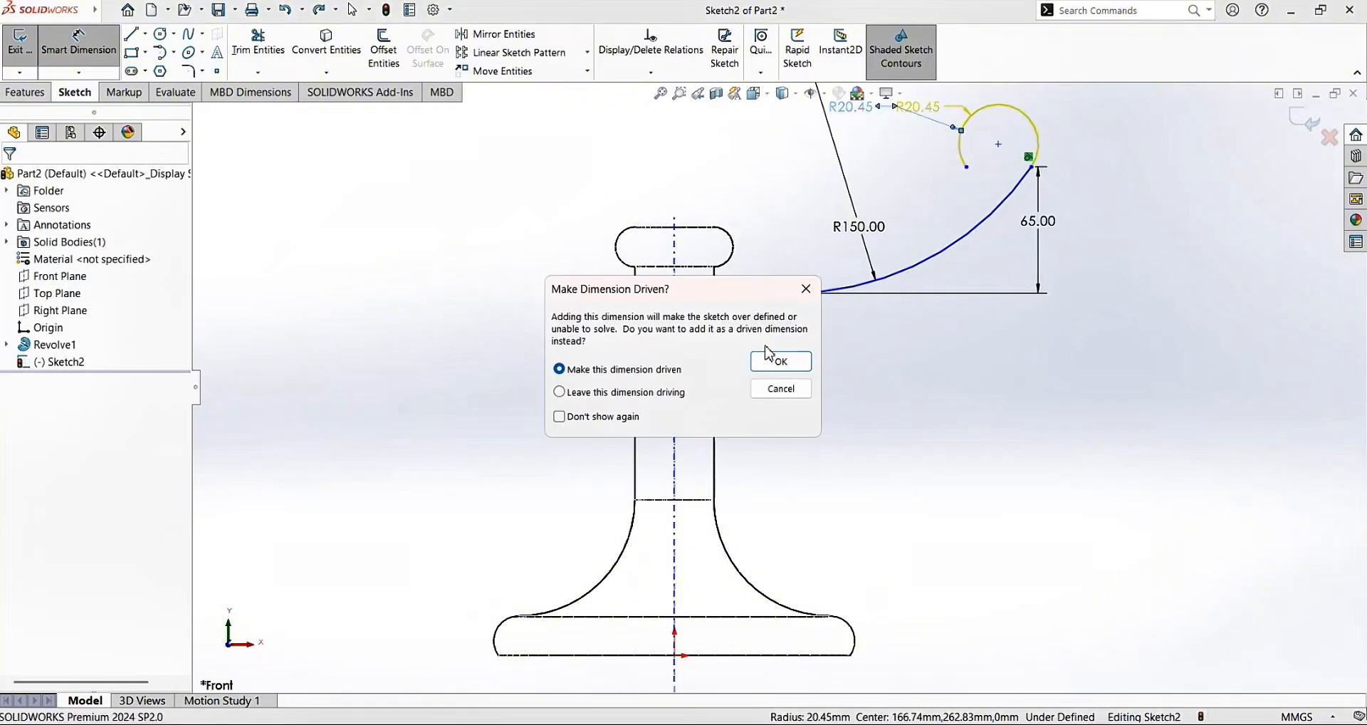
click(756, 366)
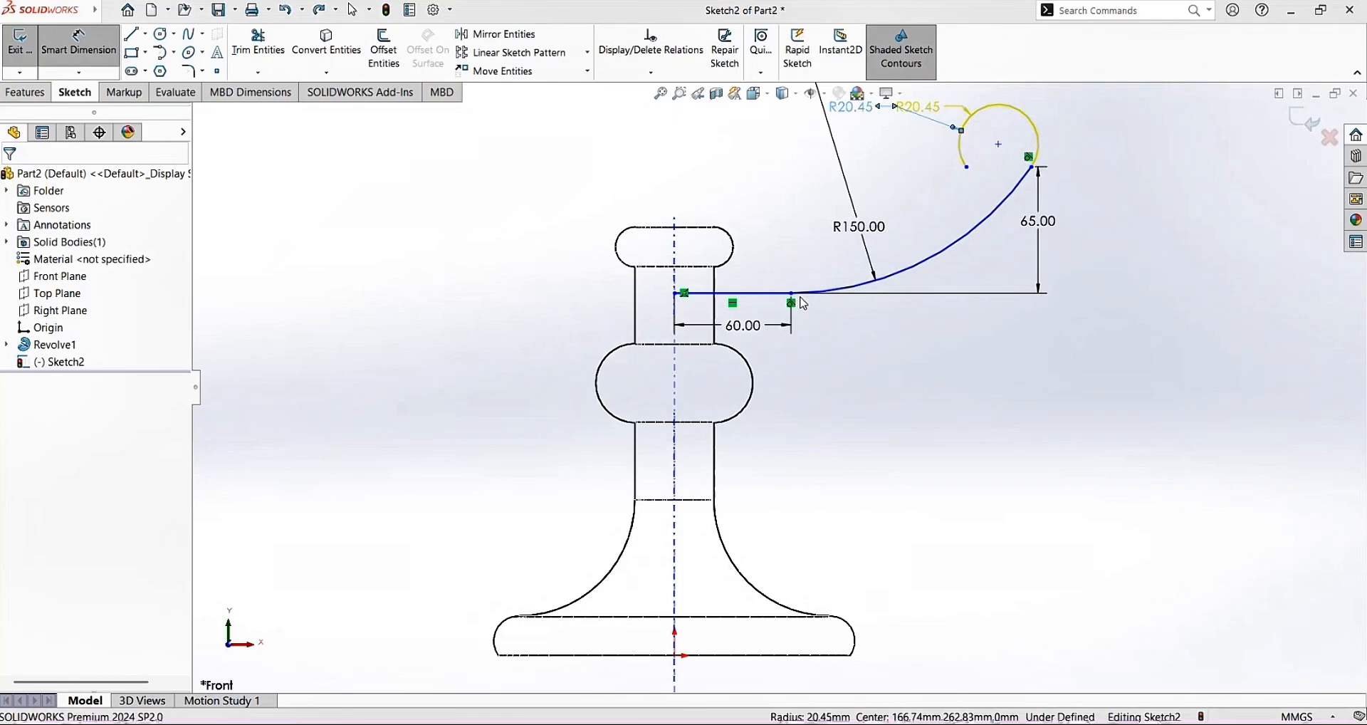
click(284, 14)
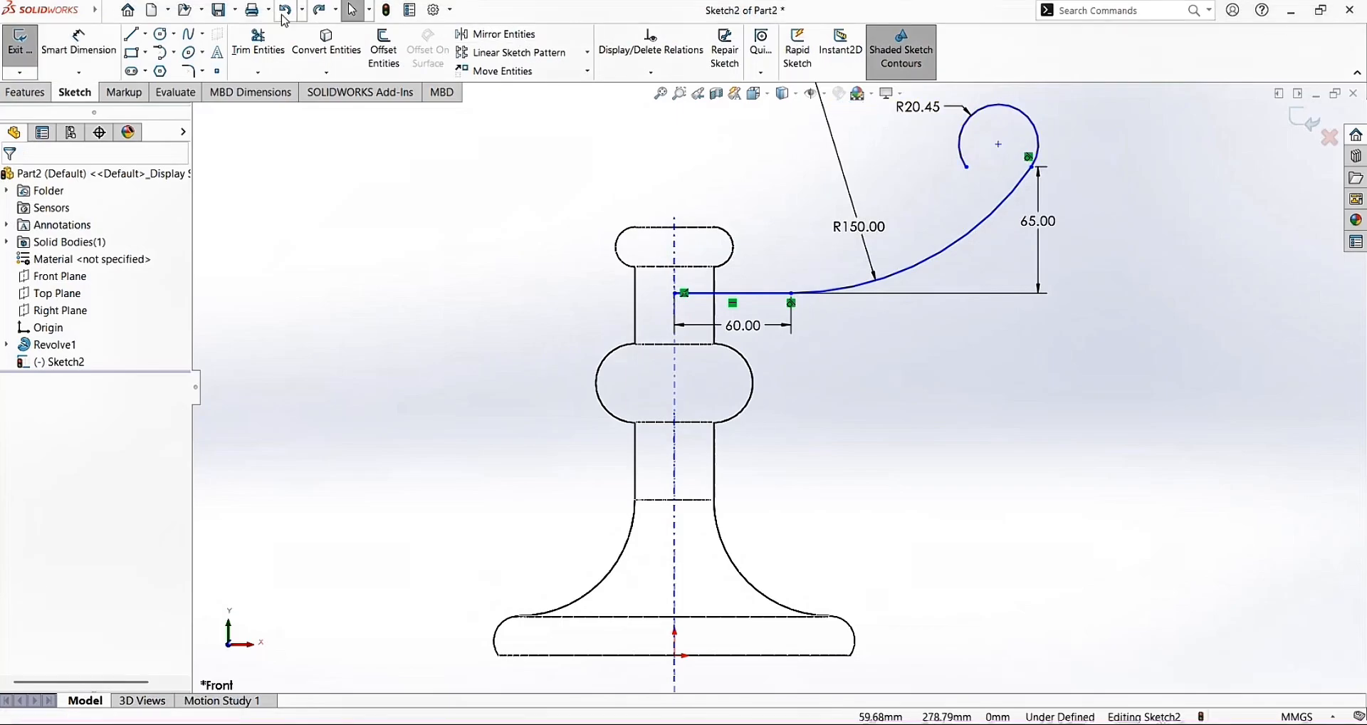
click(294, 13)
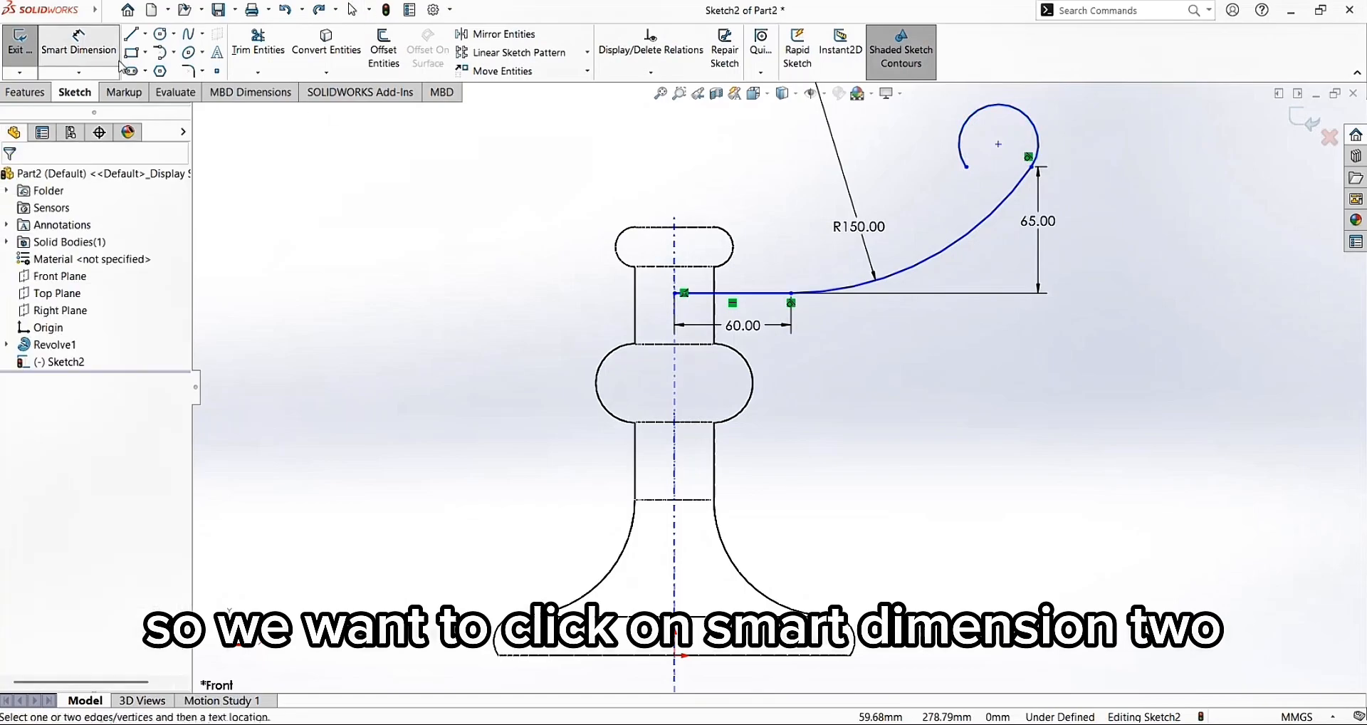
Dimension the curled end arc's radius again with Smart Dimension and set it to 20 mm
click(69, 67)
click(968, 118)
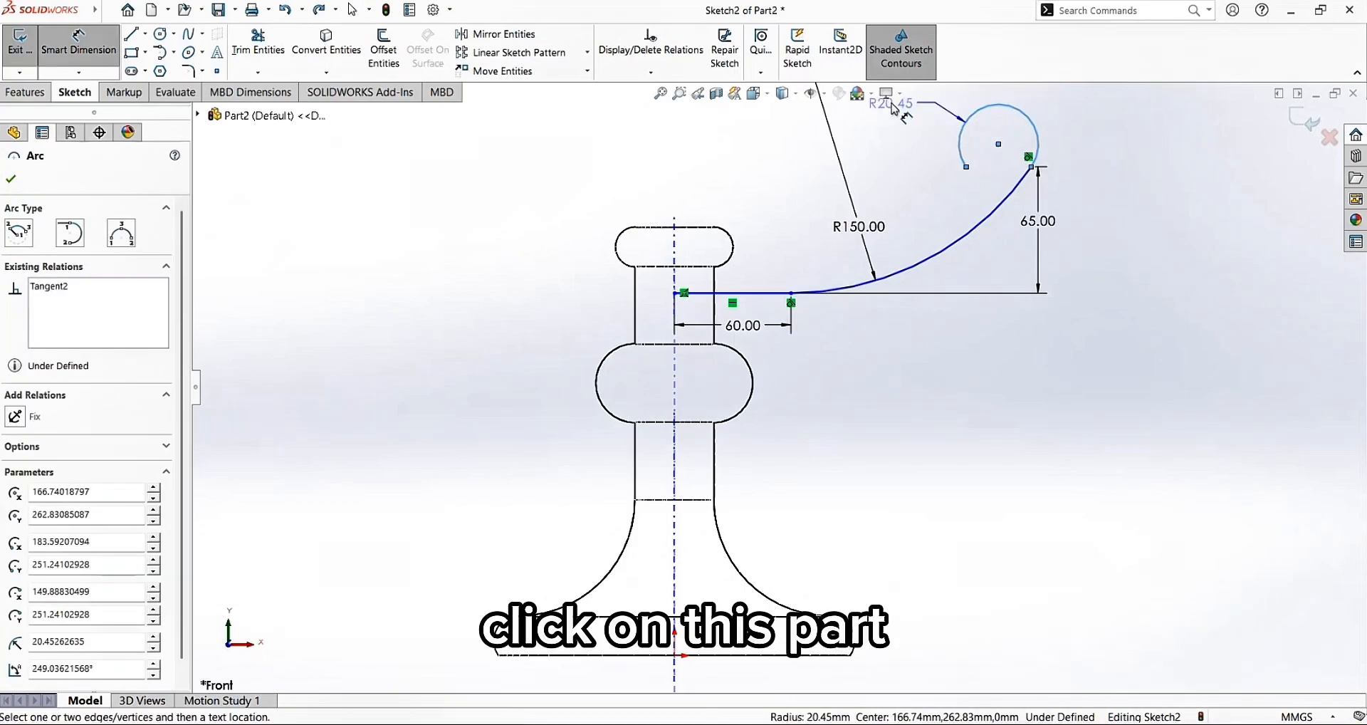
click(890, 130)
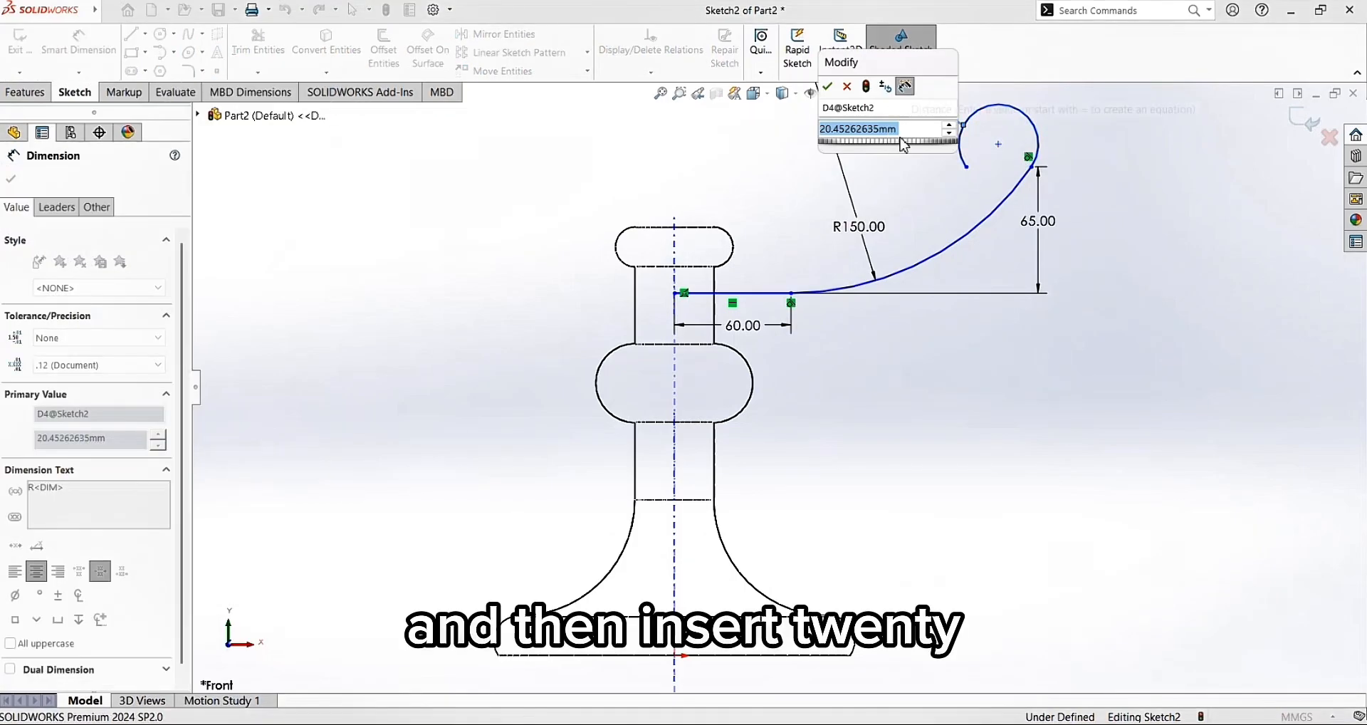
text(20)
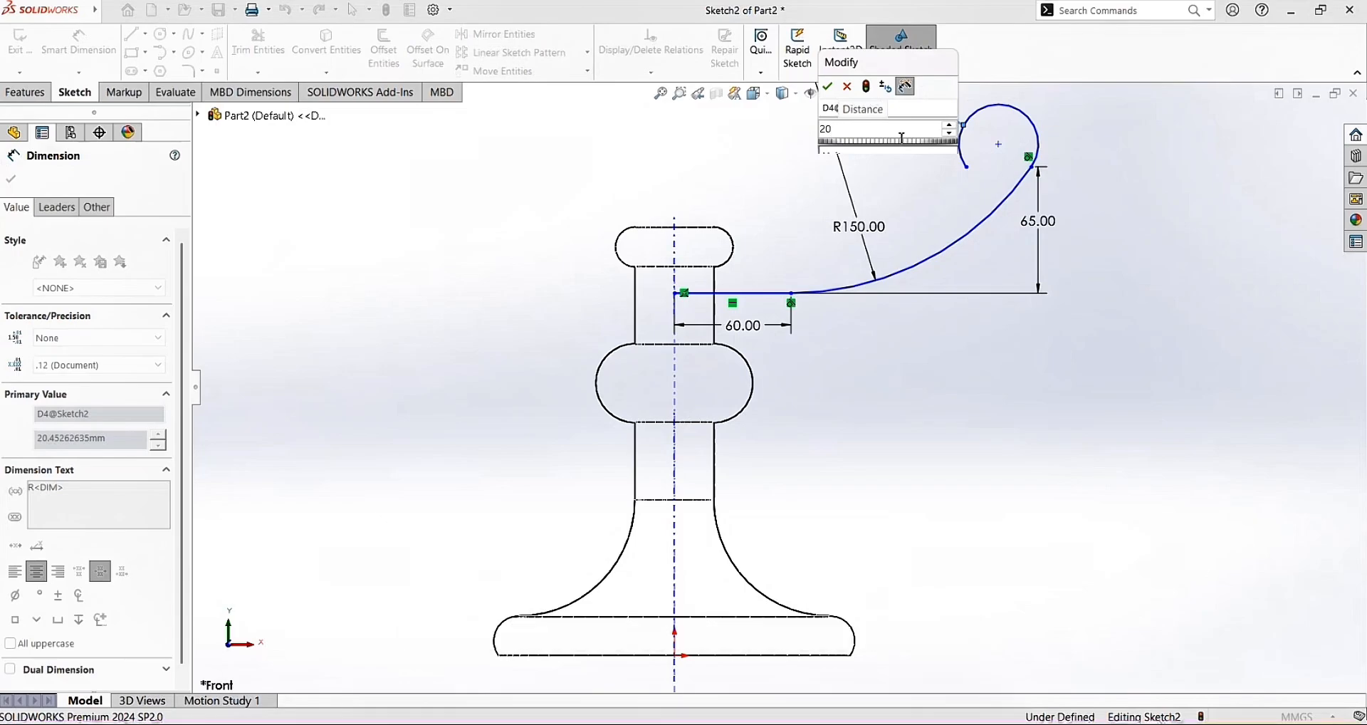
click(827, 86)
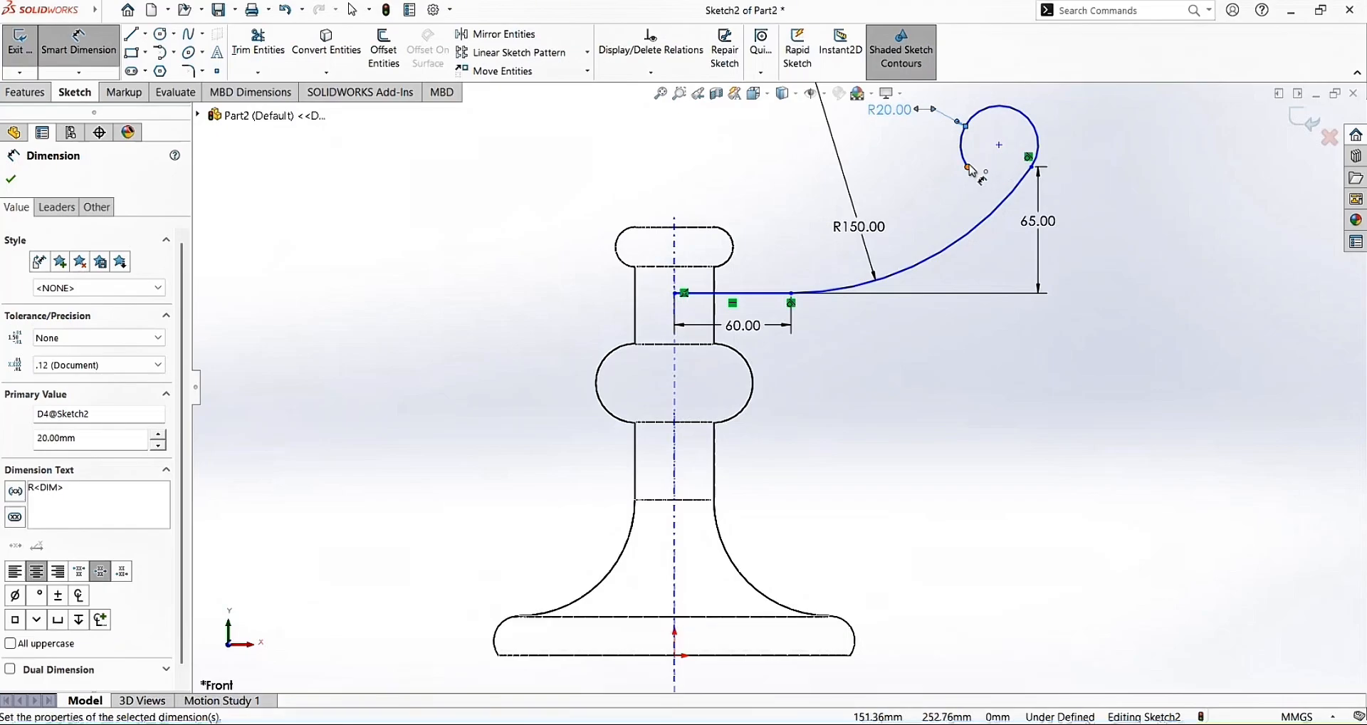
click(1031, 167)
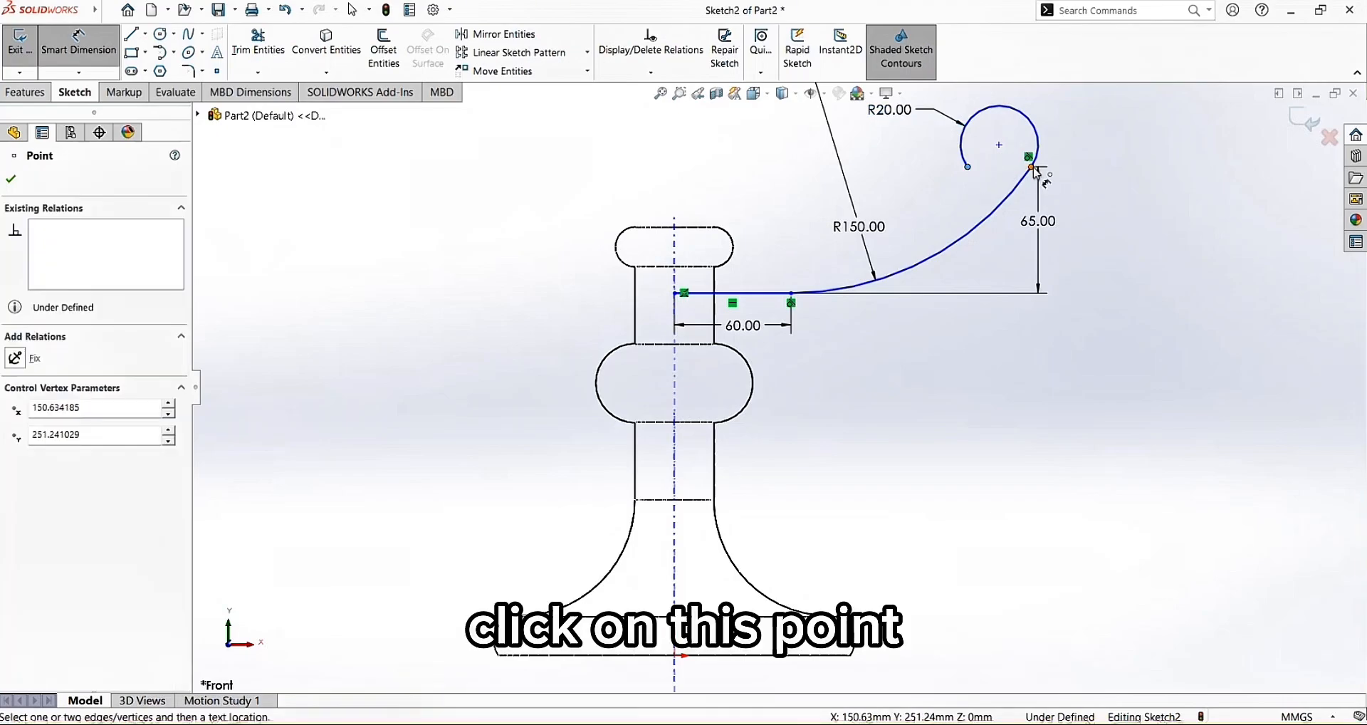
click(967, 167)
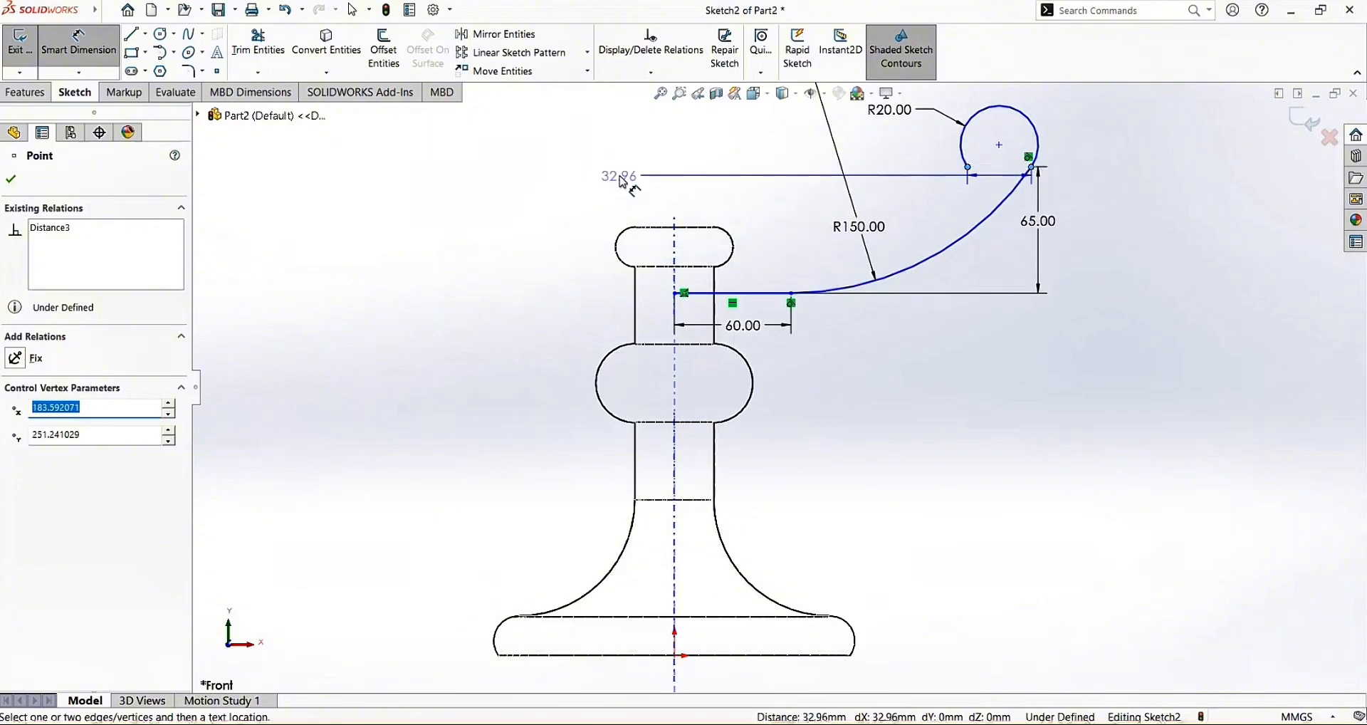
key(Escape)
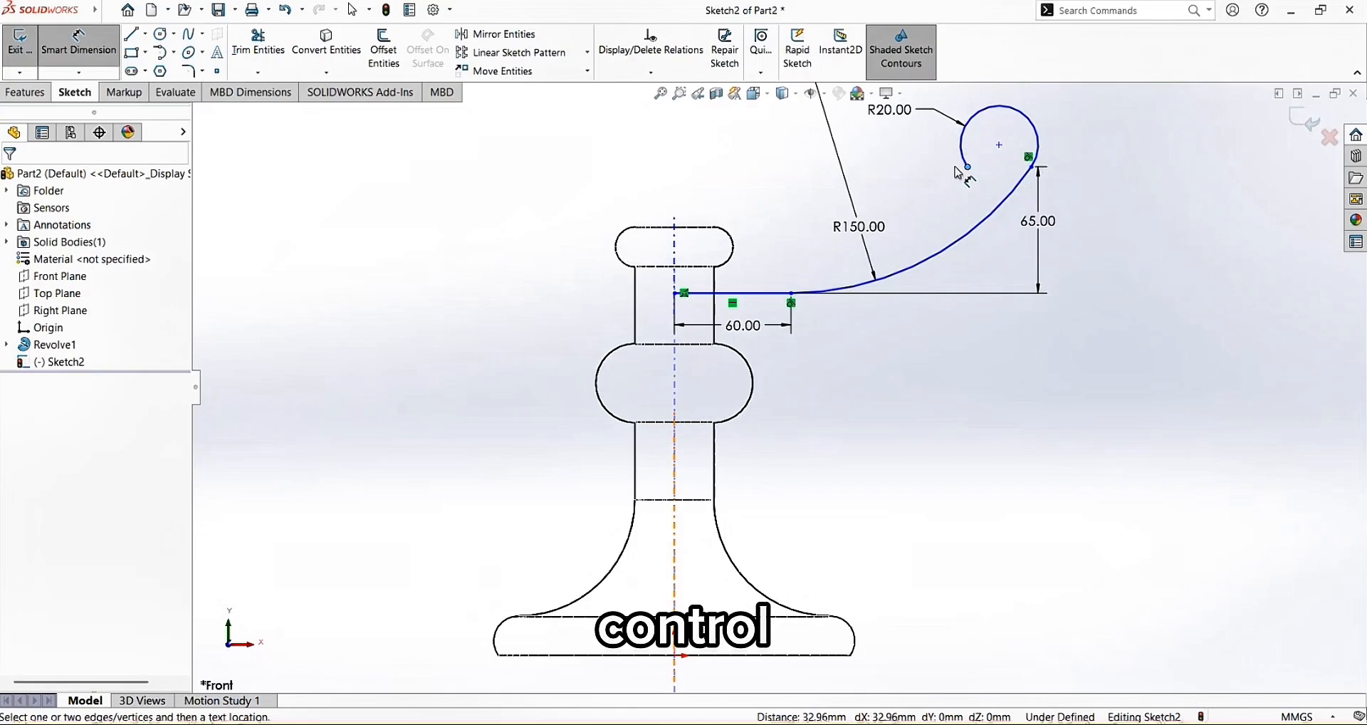
click(77, 58)
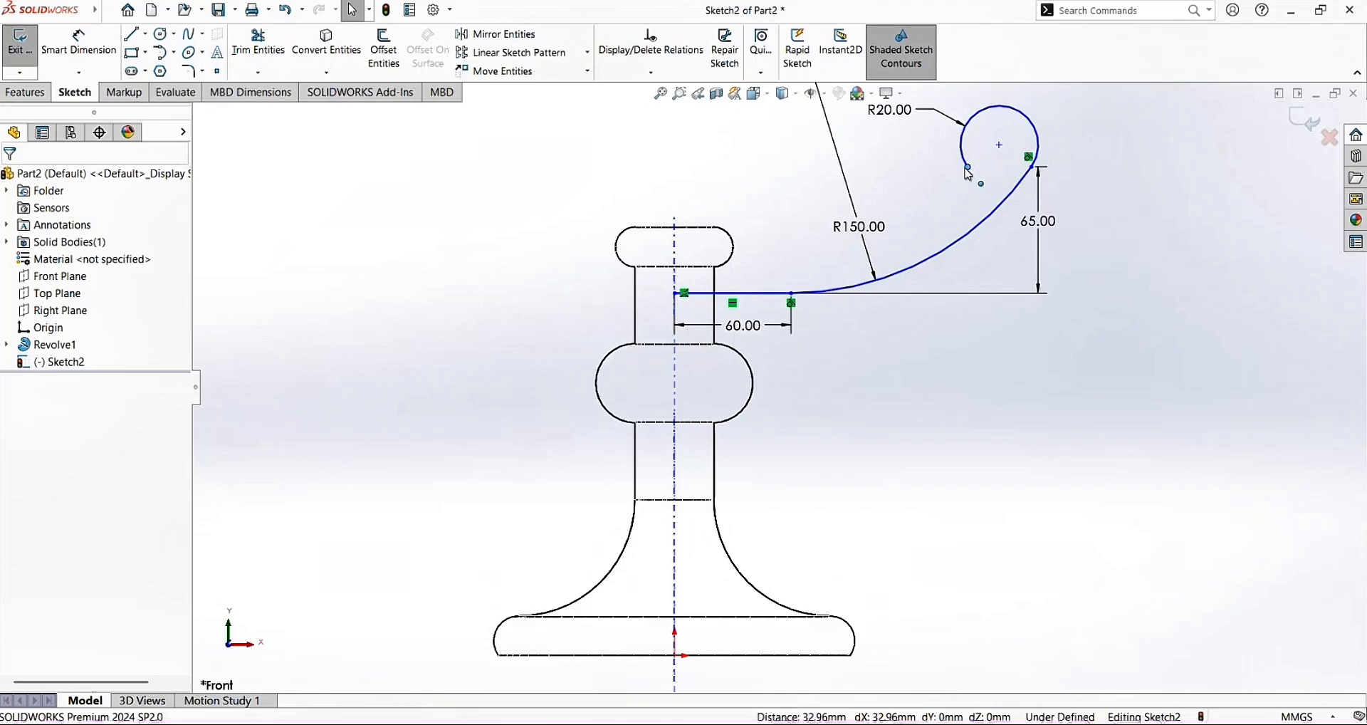
click(1031, 167)
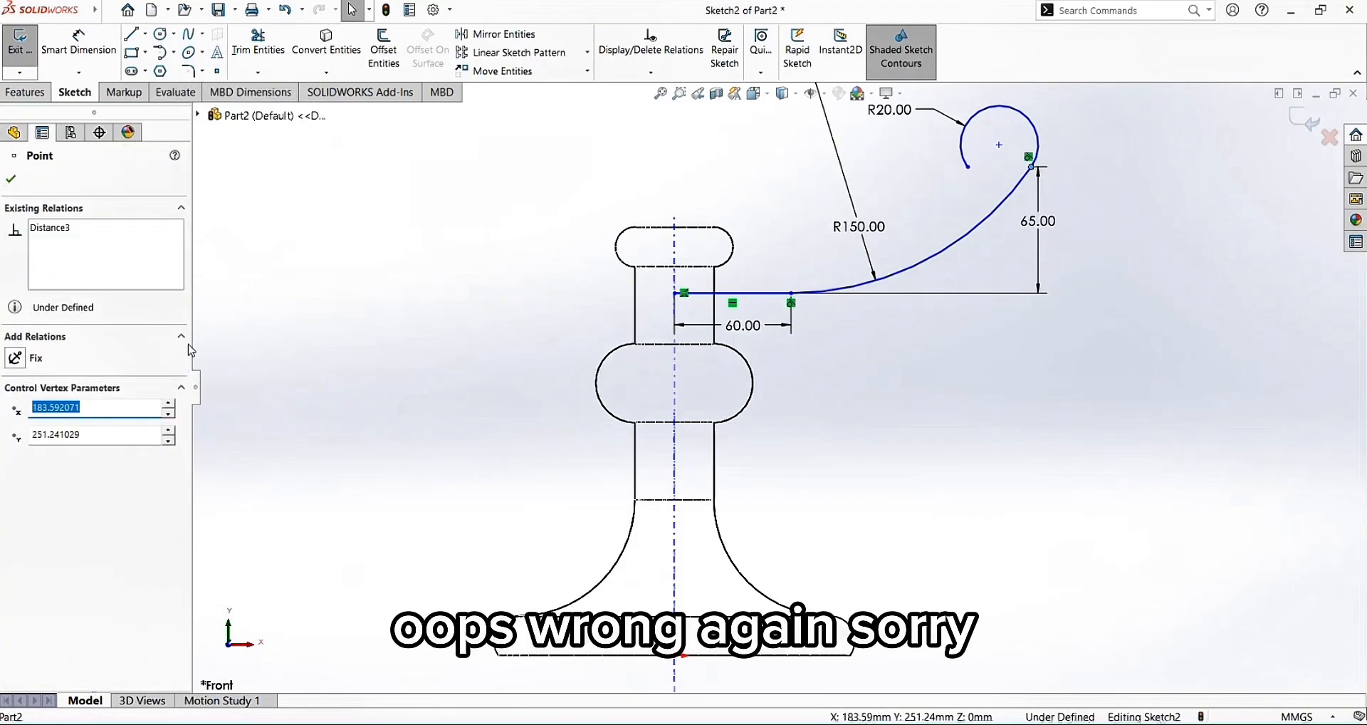
key(Escape)
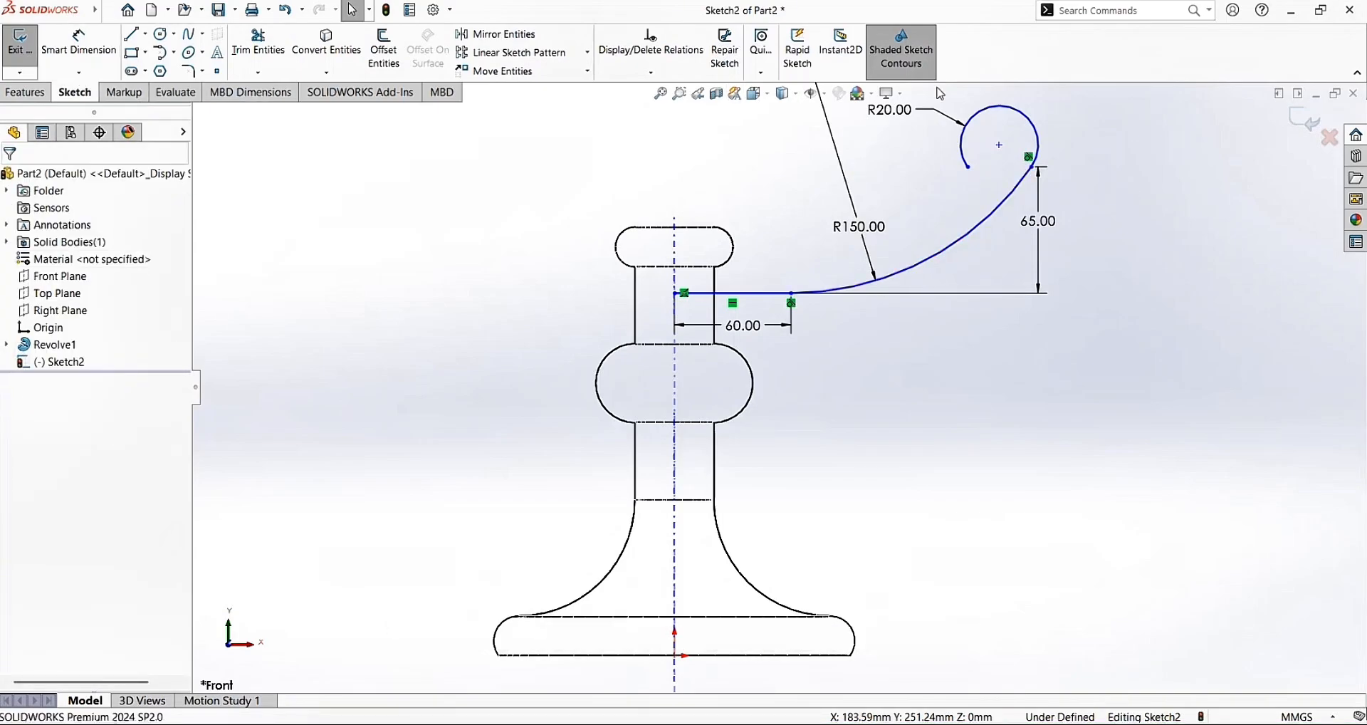
Add a Horizontal relation between the curled arc's free end and its junction with the 150 mm radius arc
click(968, 168)
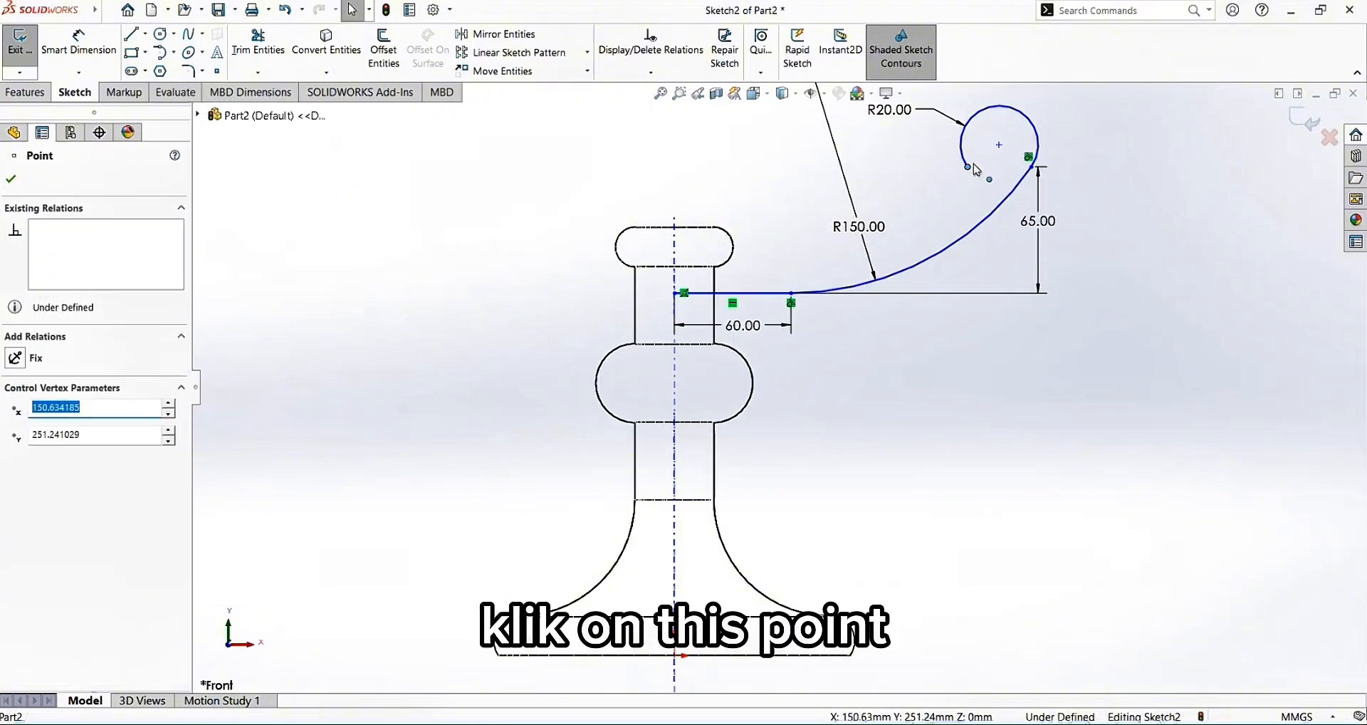
ctrl+click(1033, 168)
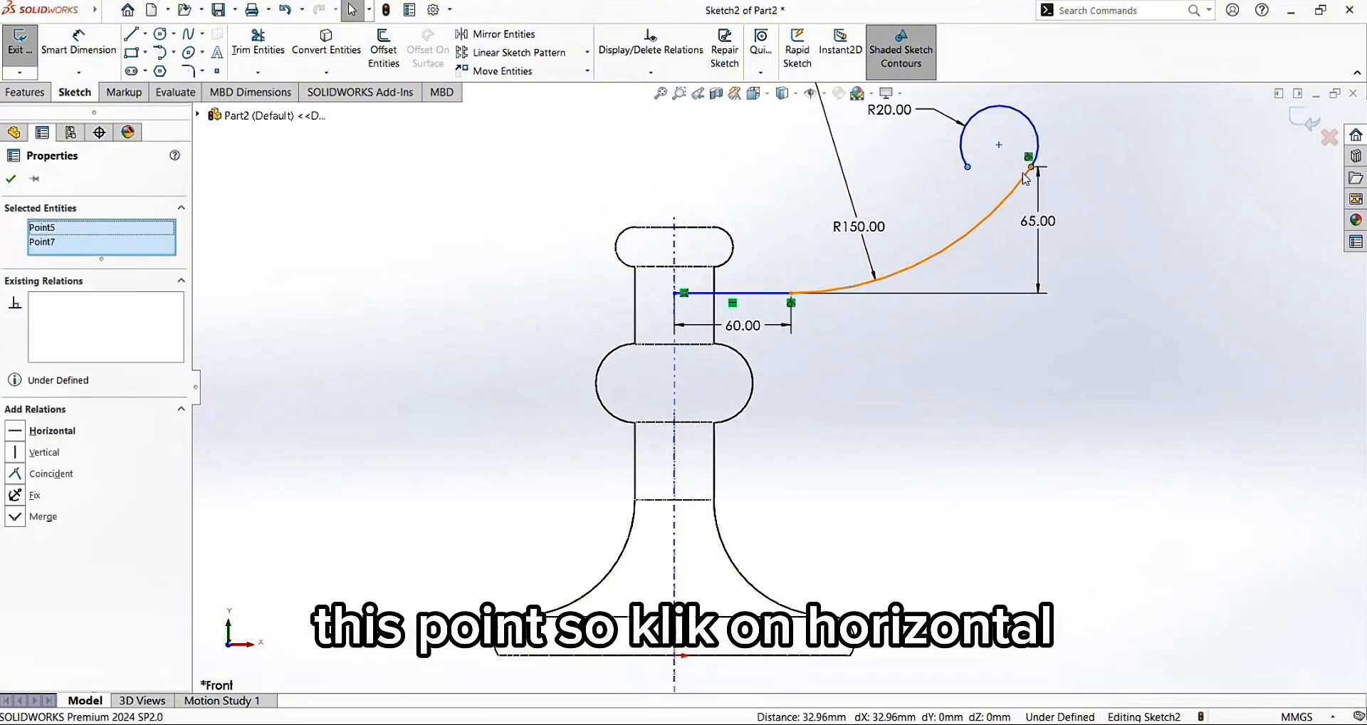
click(53, 431)
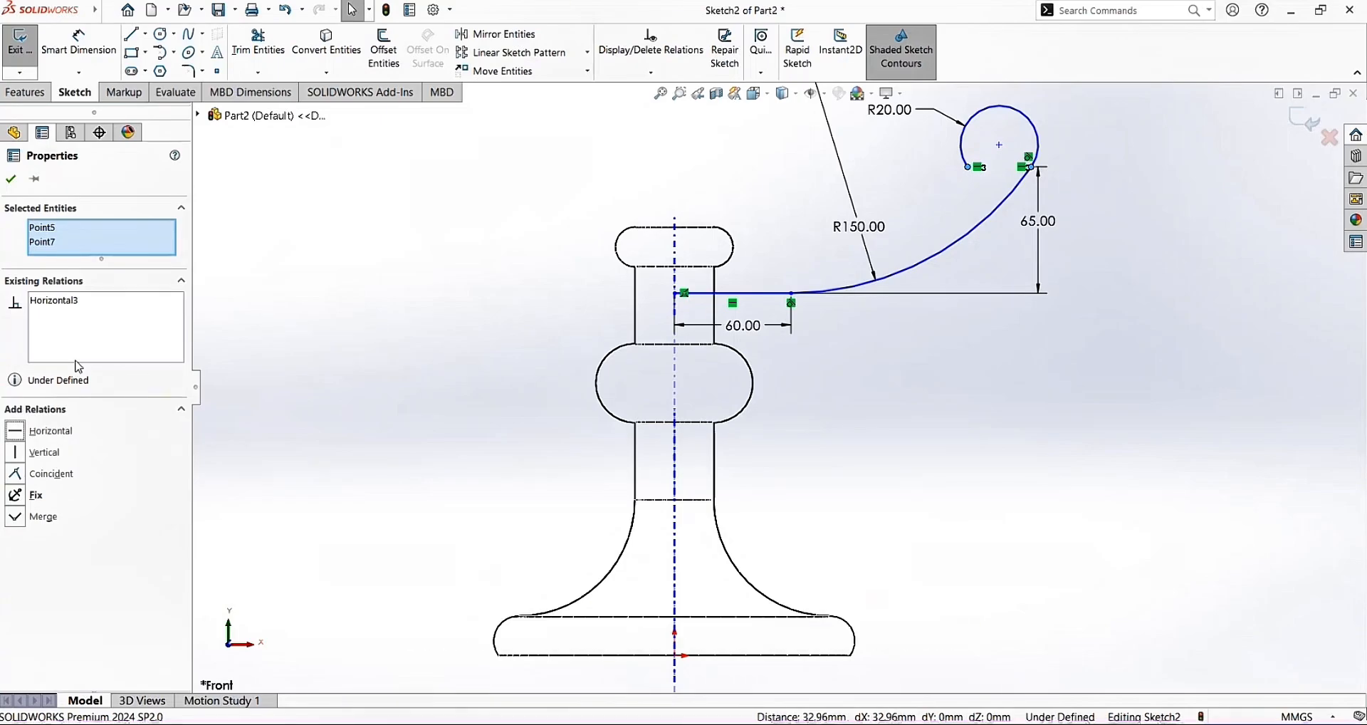
click(20, 182)
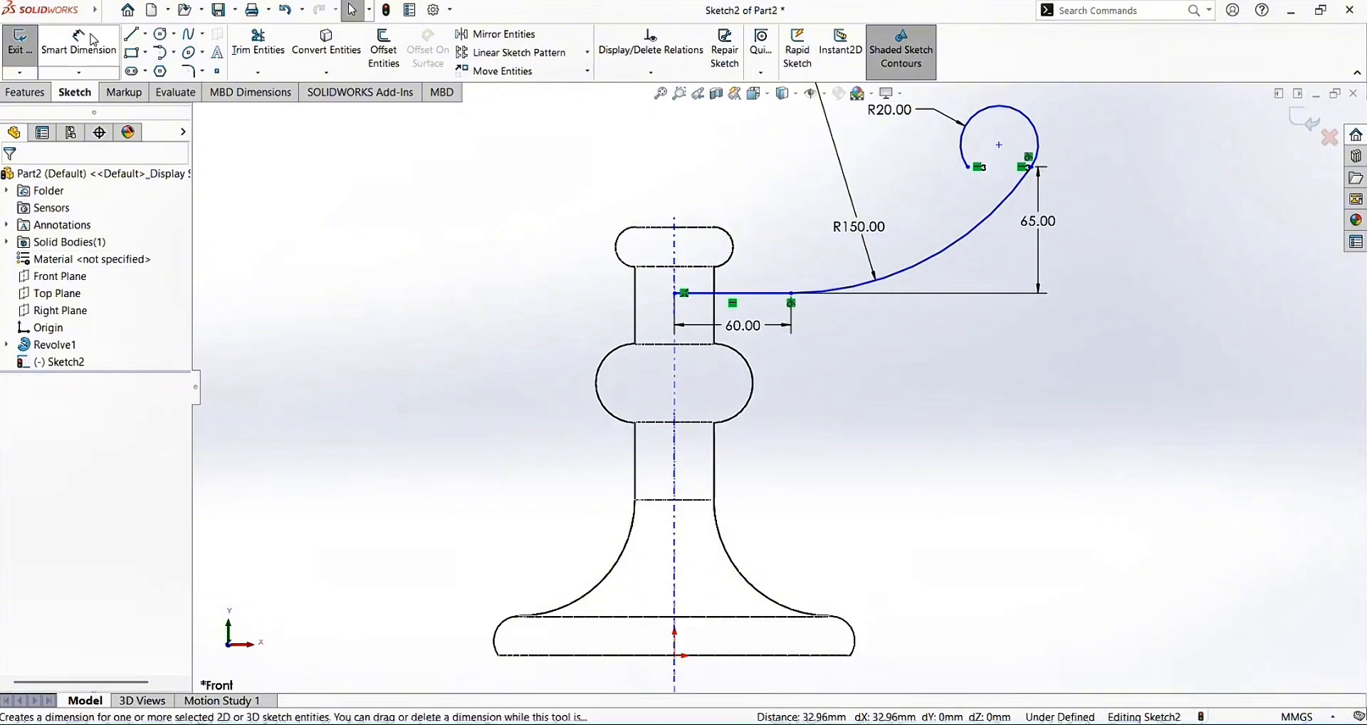
Dimension the height of the handle path's start point on the centerline above the origin and set it to 10 mm
click(106, 50)
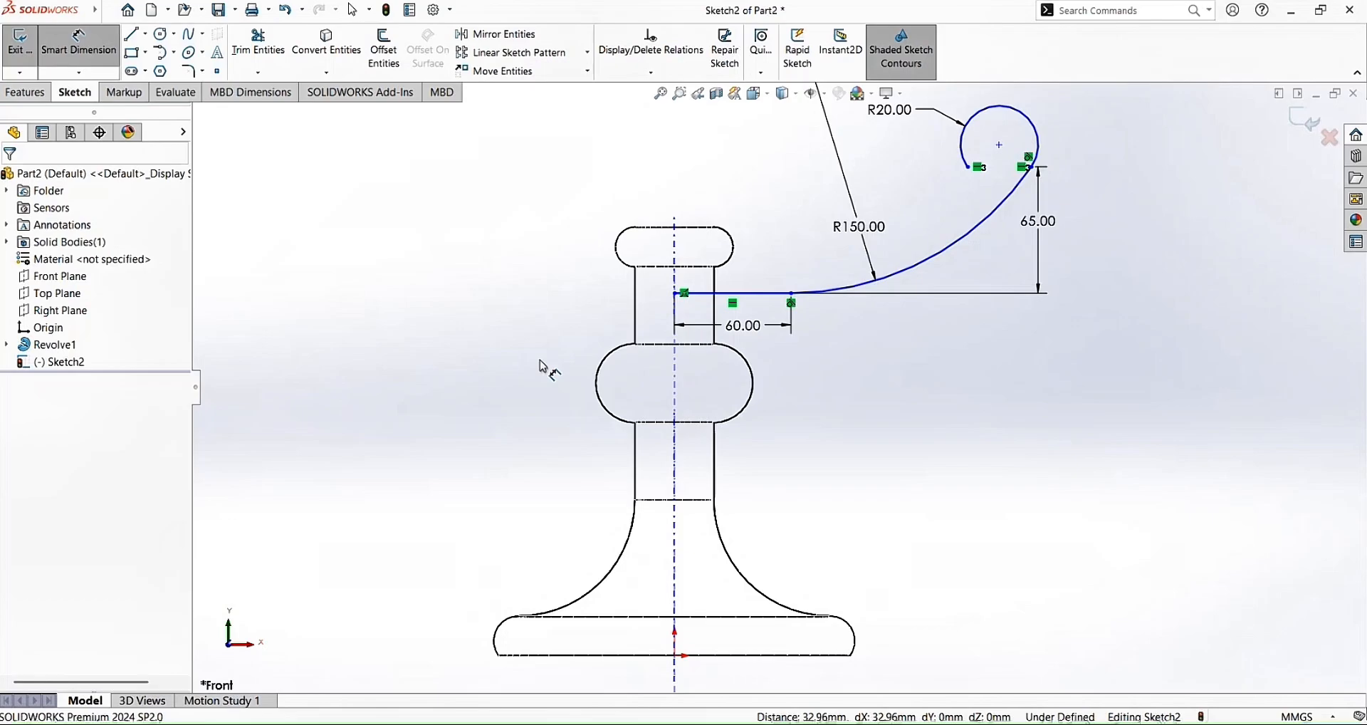
click(675, 293)
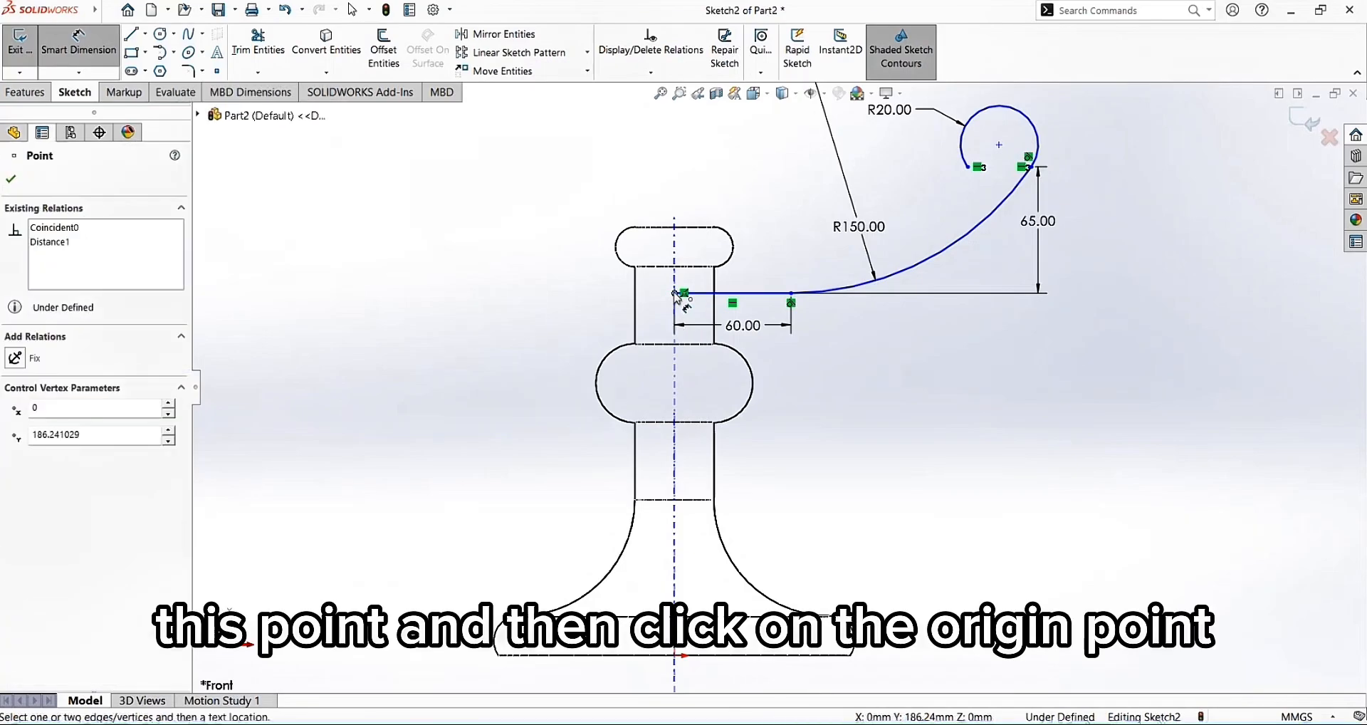
click(675, 656)
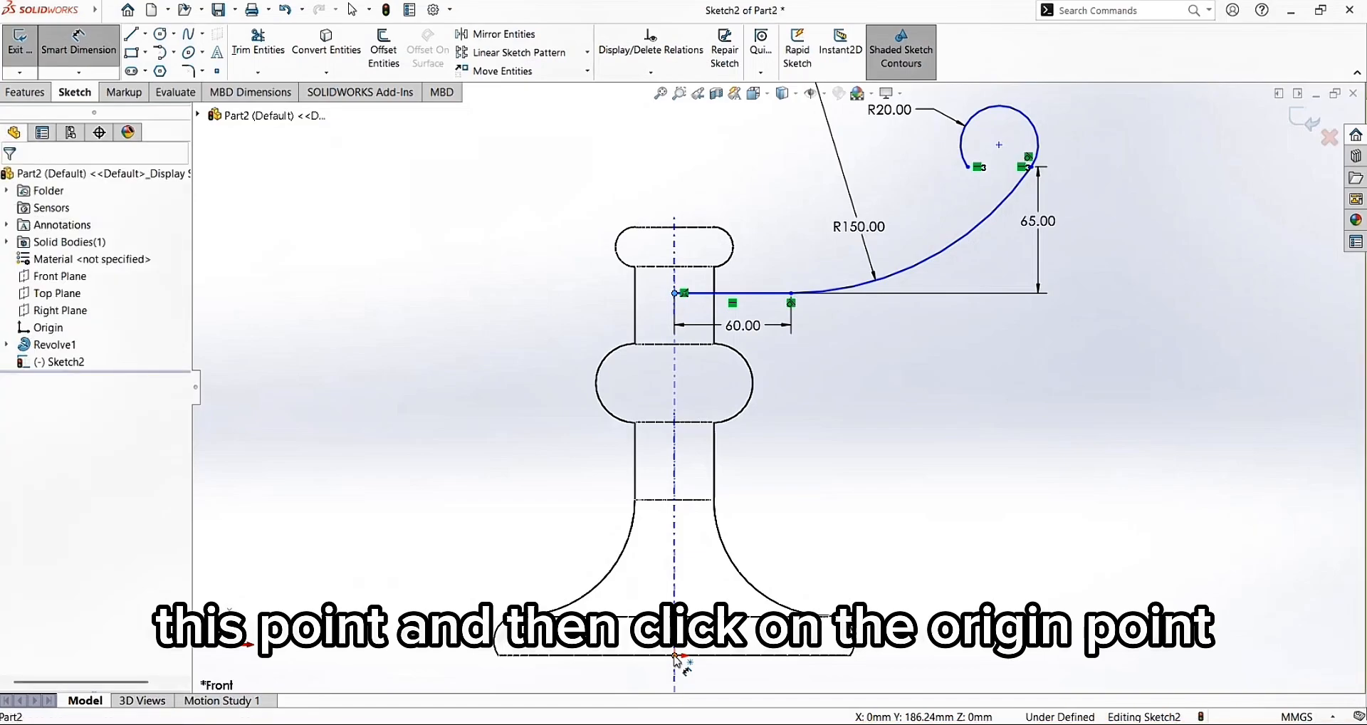
click(1082, 516)
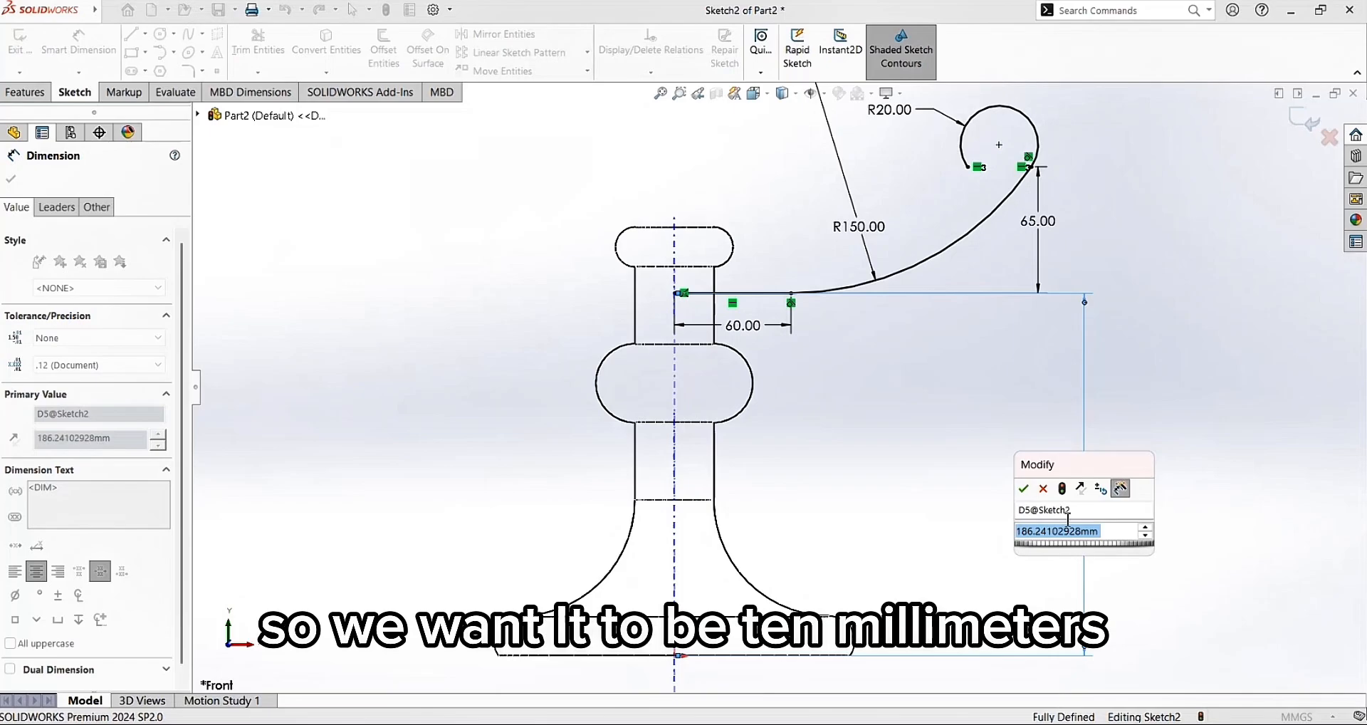
text(10)
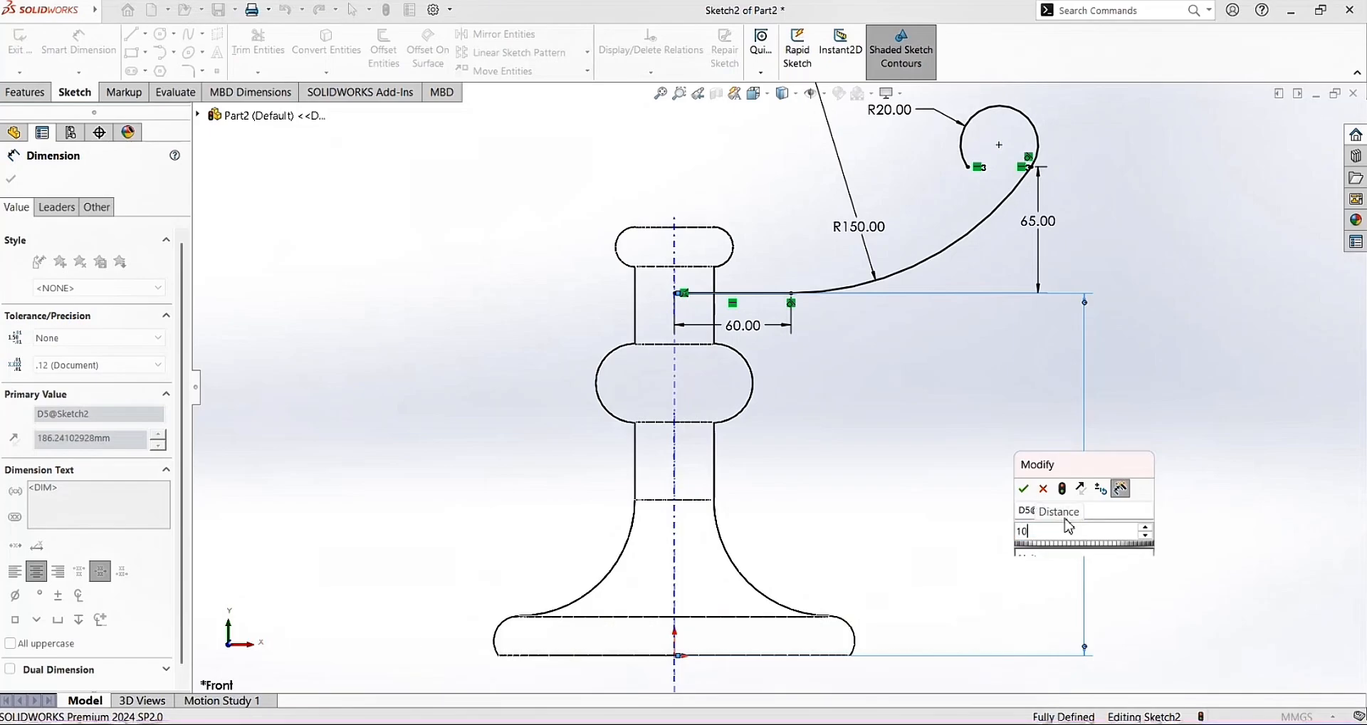
click(1025, 489)
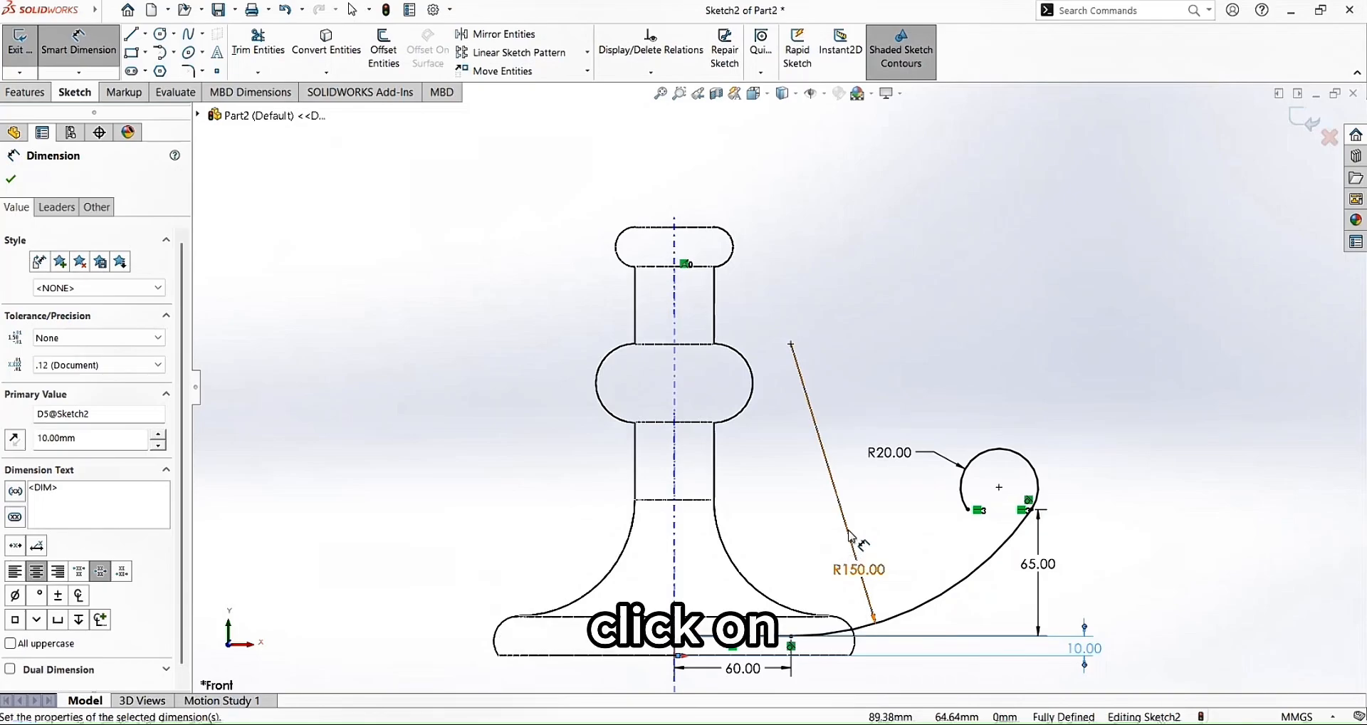
click(8, 179)
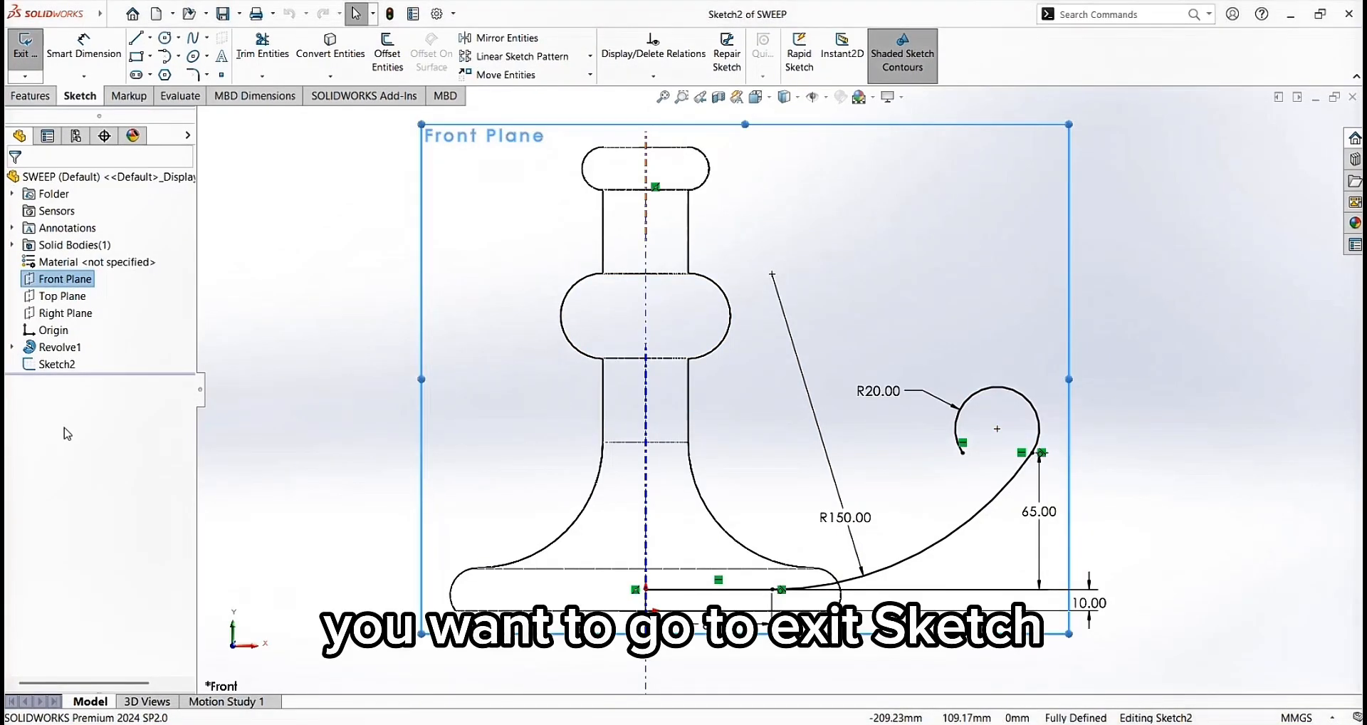
Exit the handle path sketch and start a new sketch on the Right Plane, viewed face-on
click(25, 50)
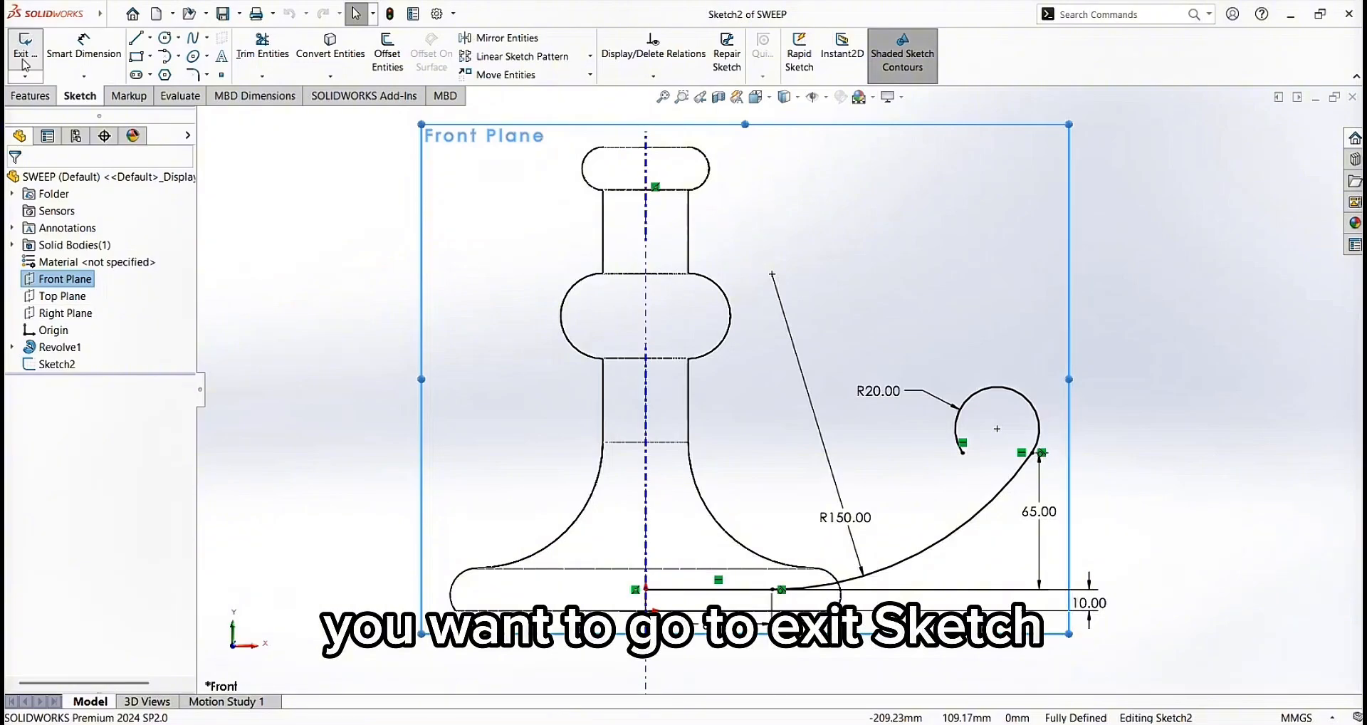
click(79, 316)
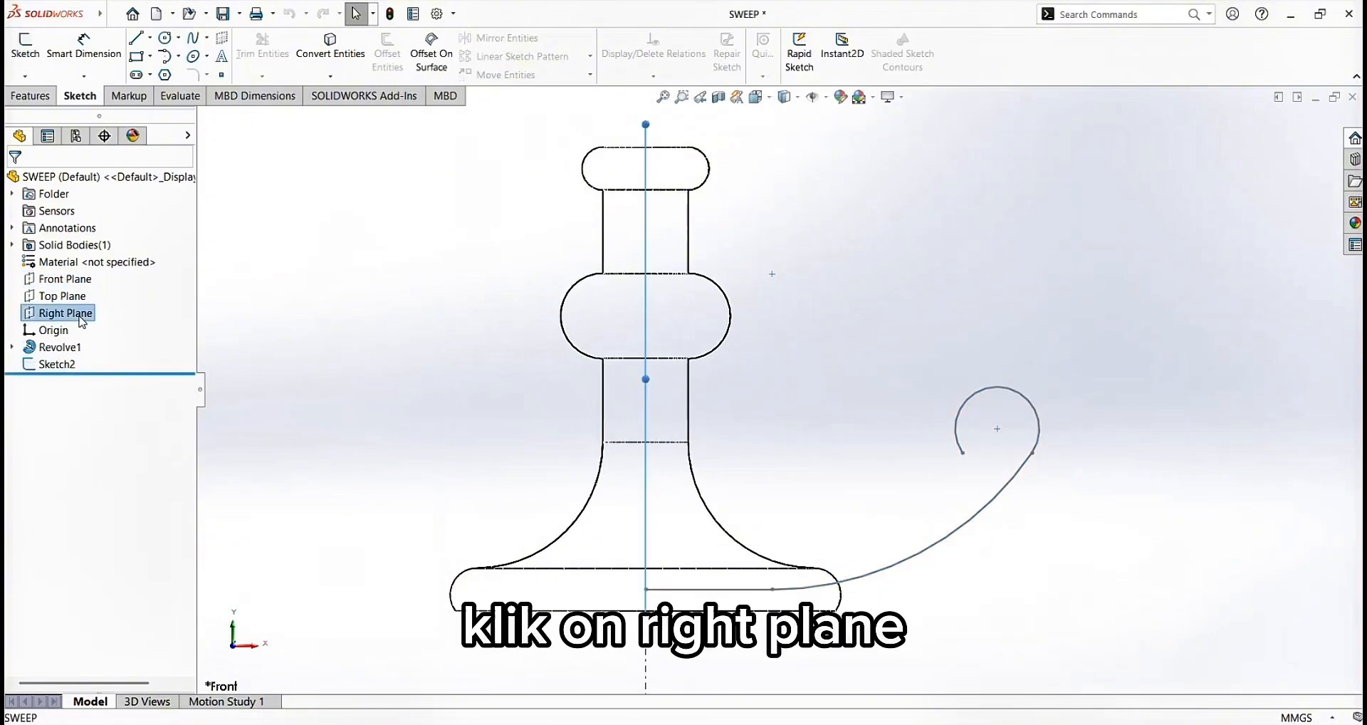
click(151, 299)
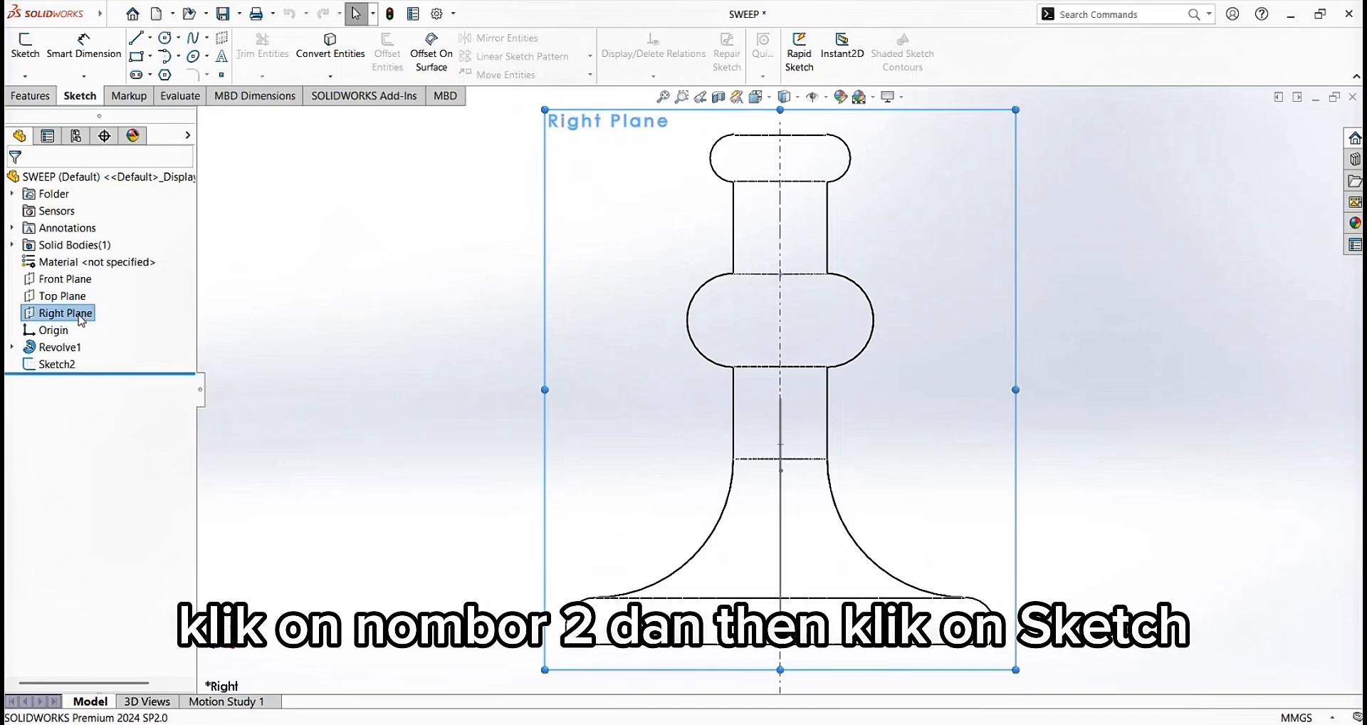
click(25, 45)
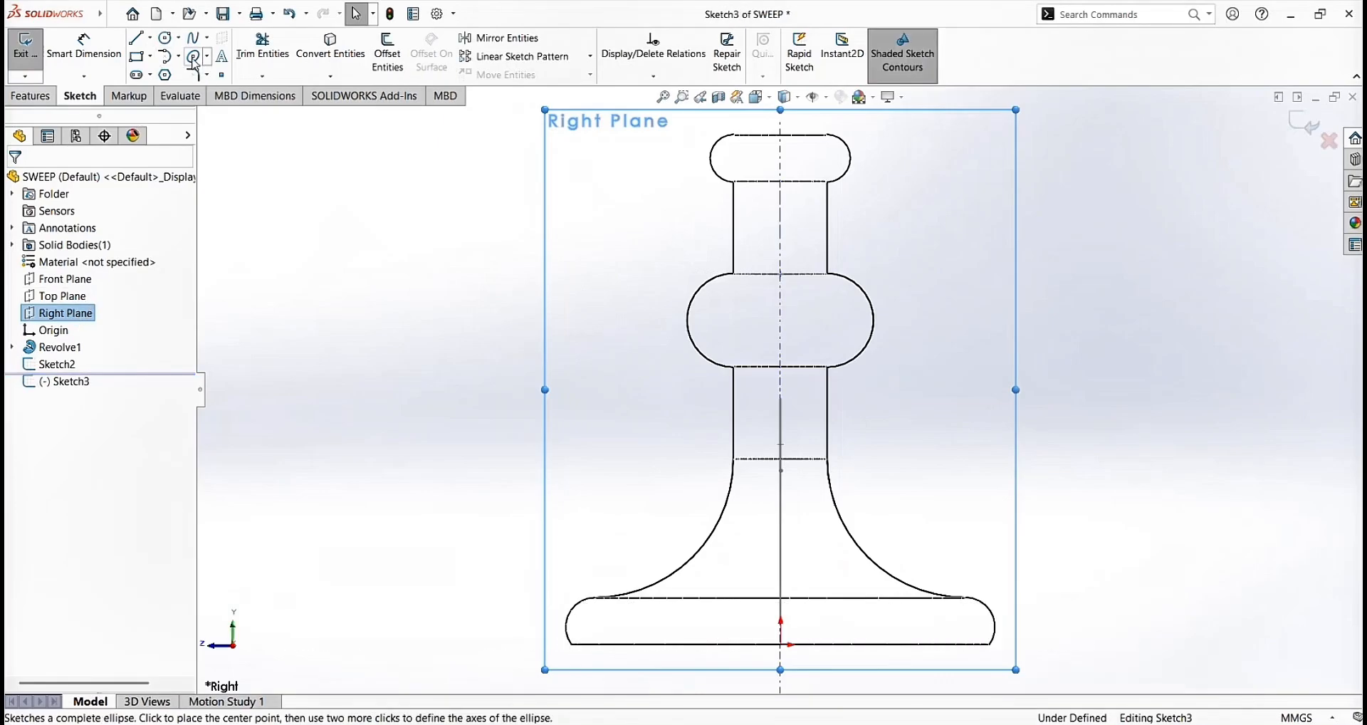
click(193, 58)
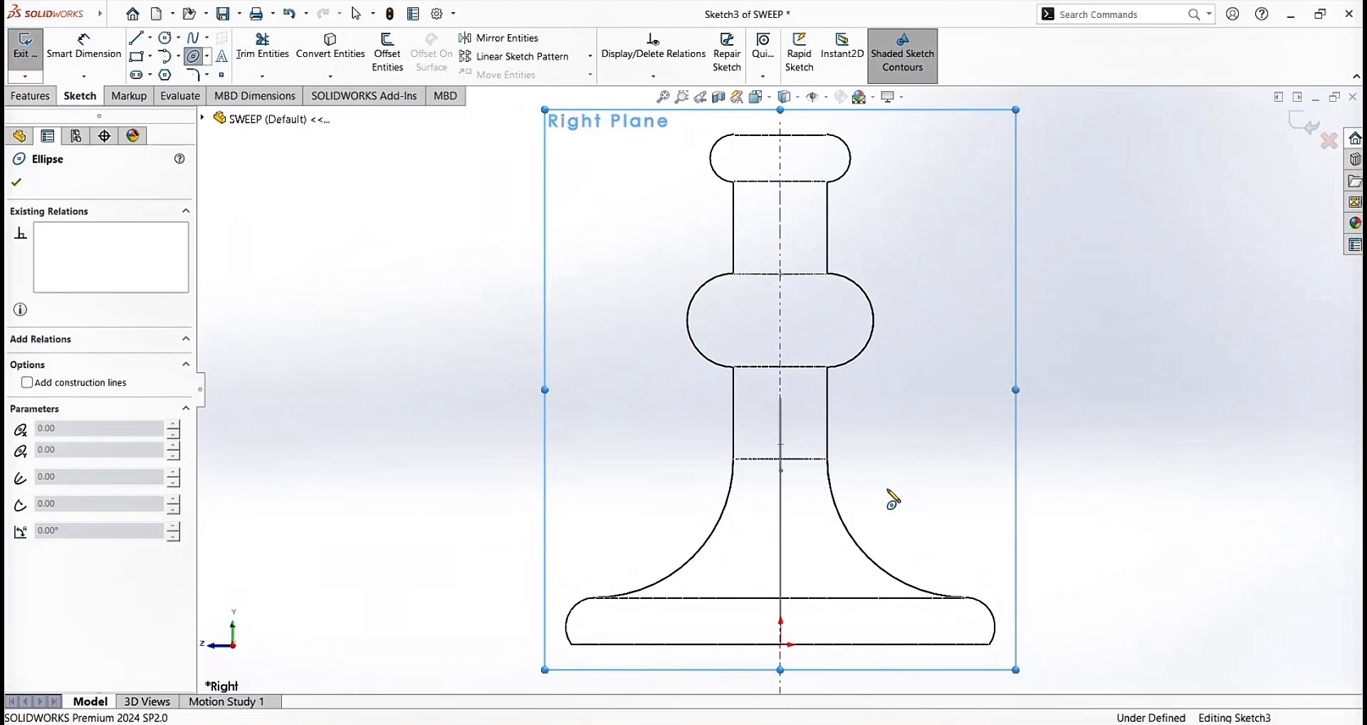
click(887, 489)
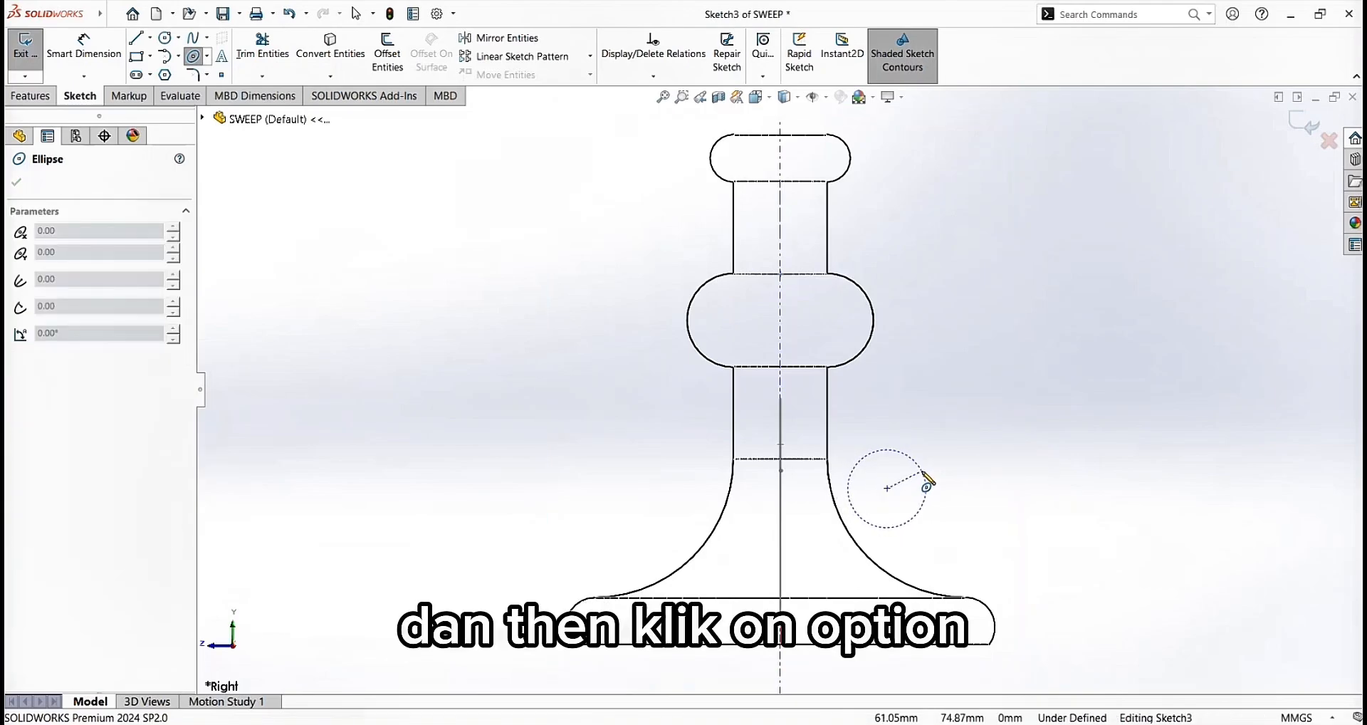
key(Escape)
Sketch a flat horizontal ellipse beside the holder's flared lower body, with radii of about 22.7 mm and 6.4 mm
click(194, 56)
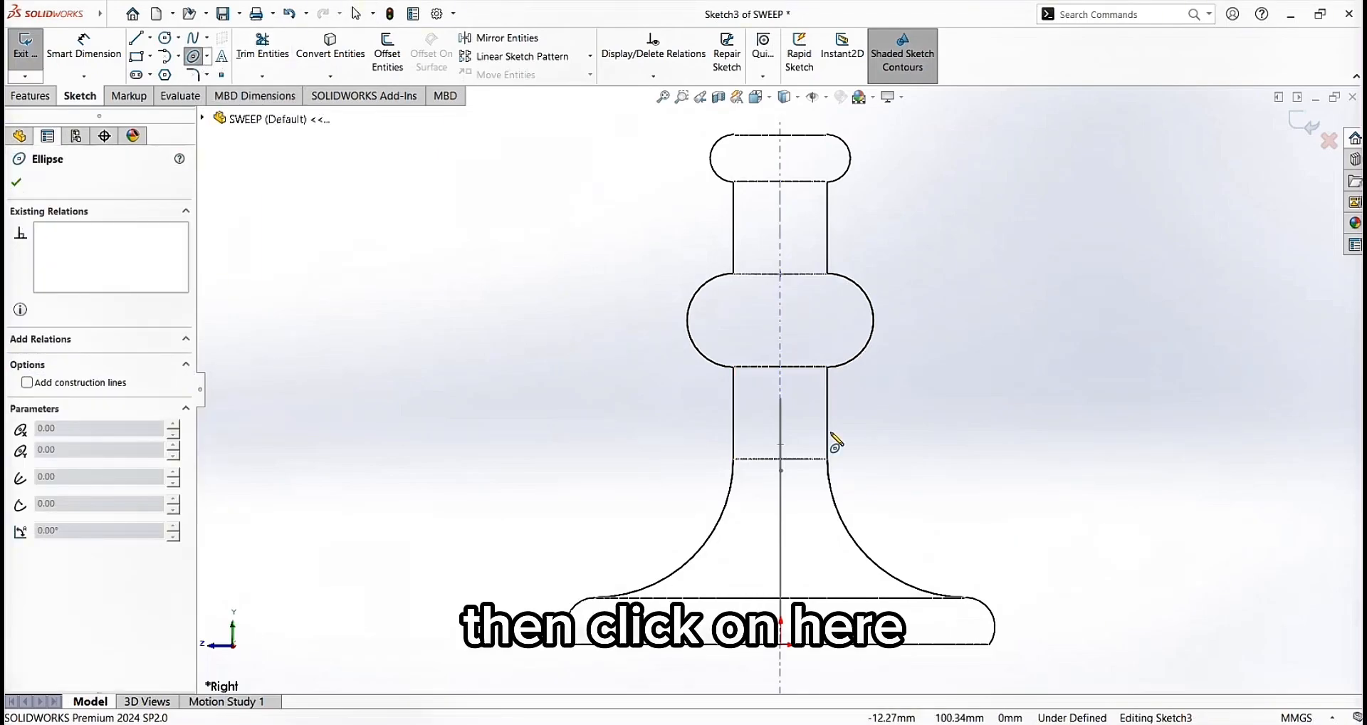
click(895, 516)
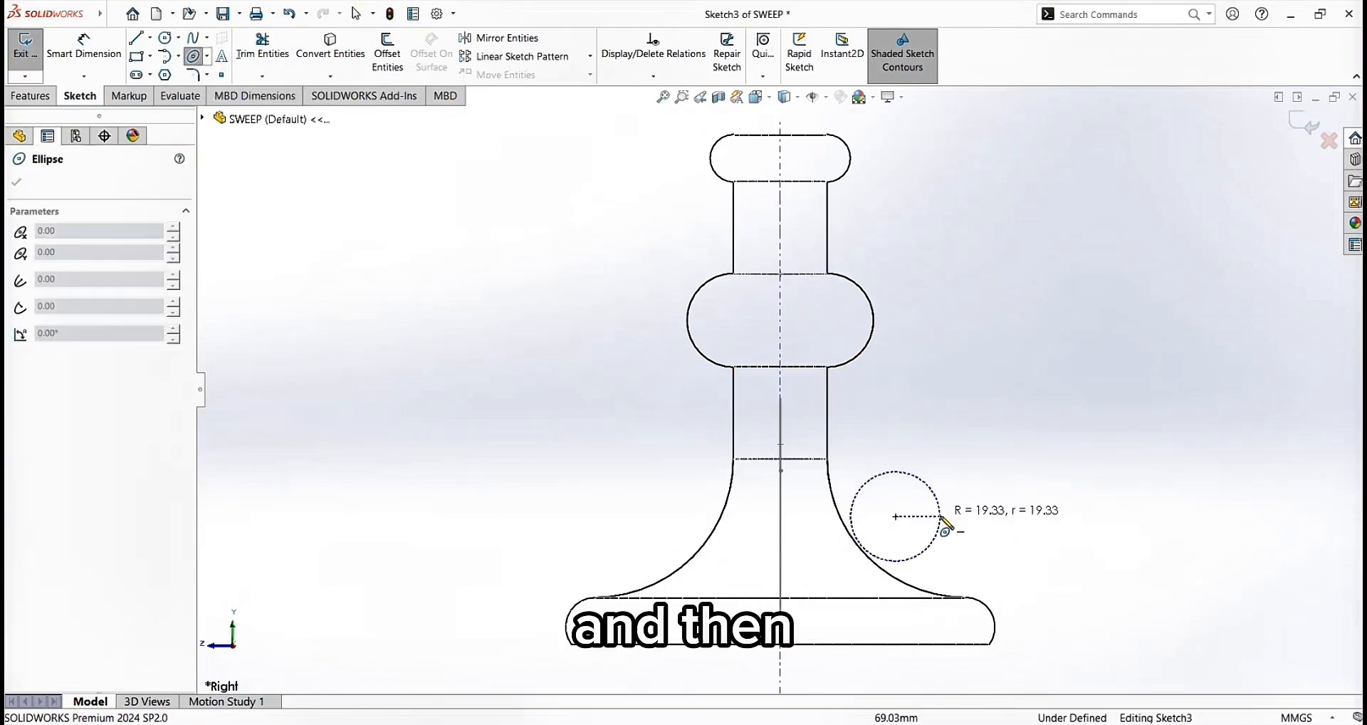
click(947, 516)
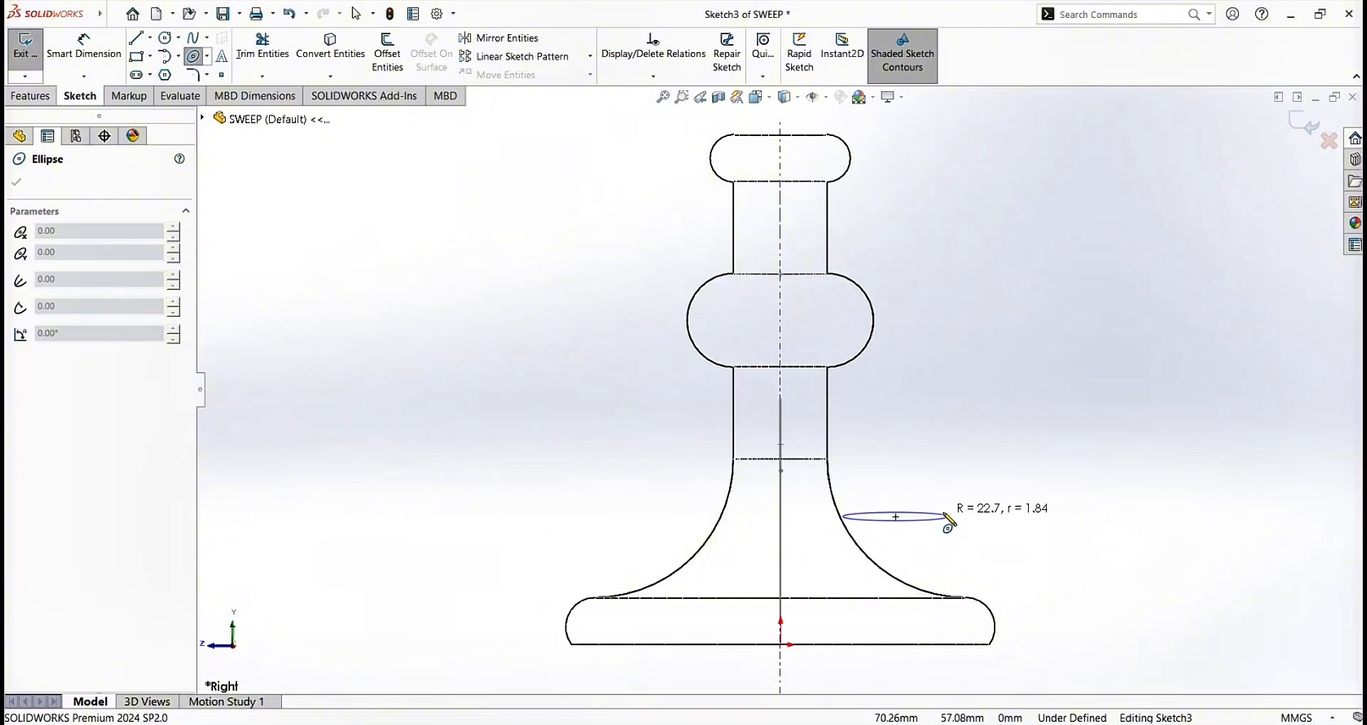
click(950, 511)
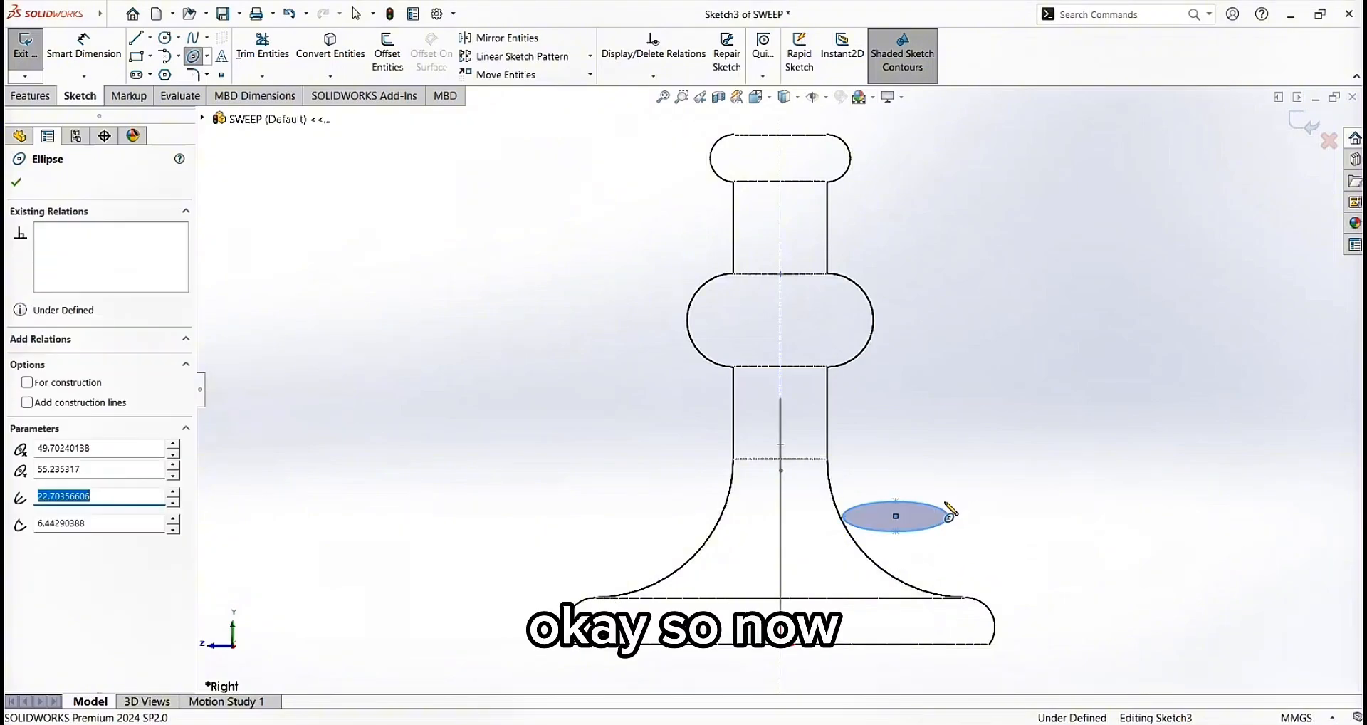
click(15, 182)
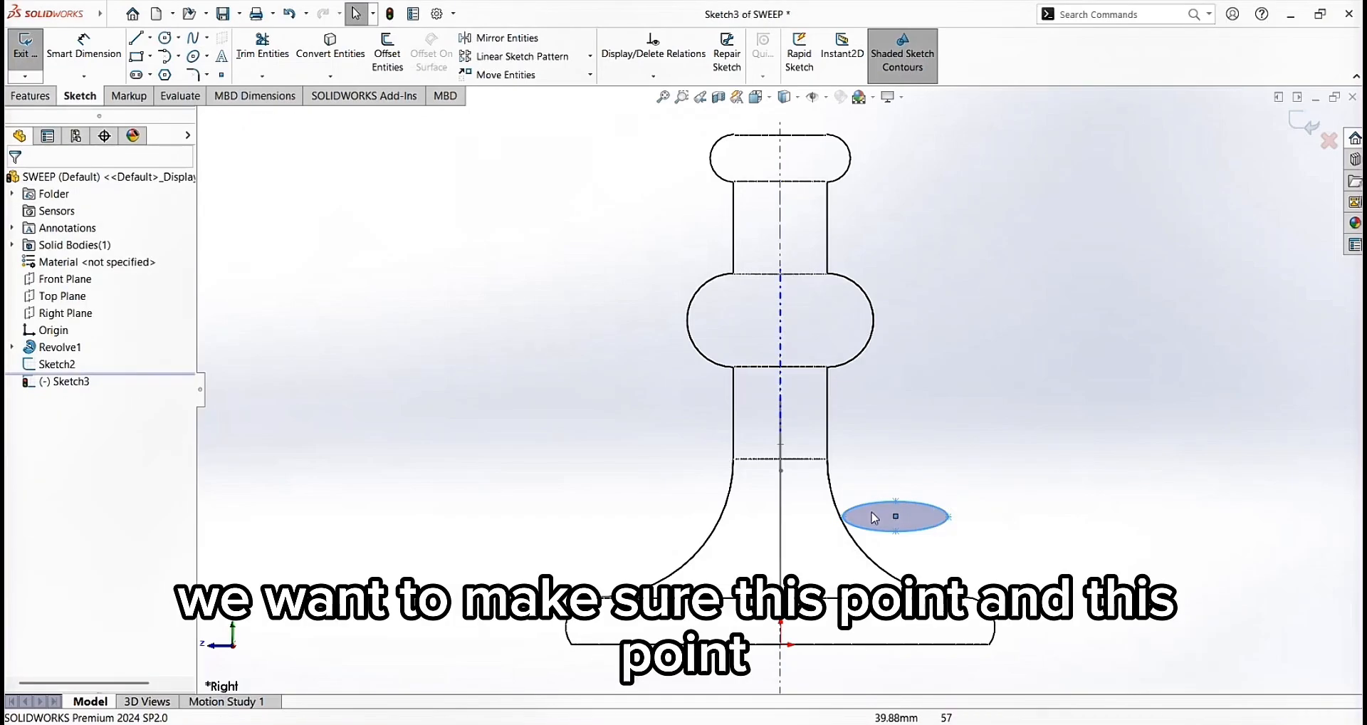
click(951, 517)
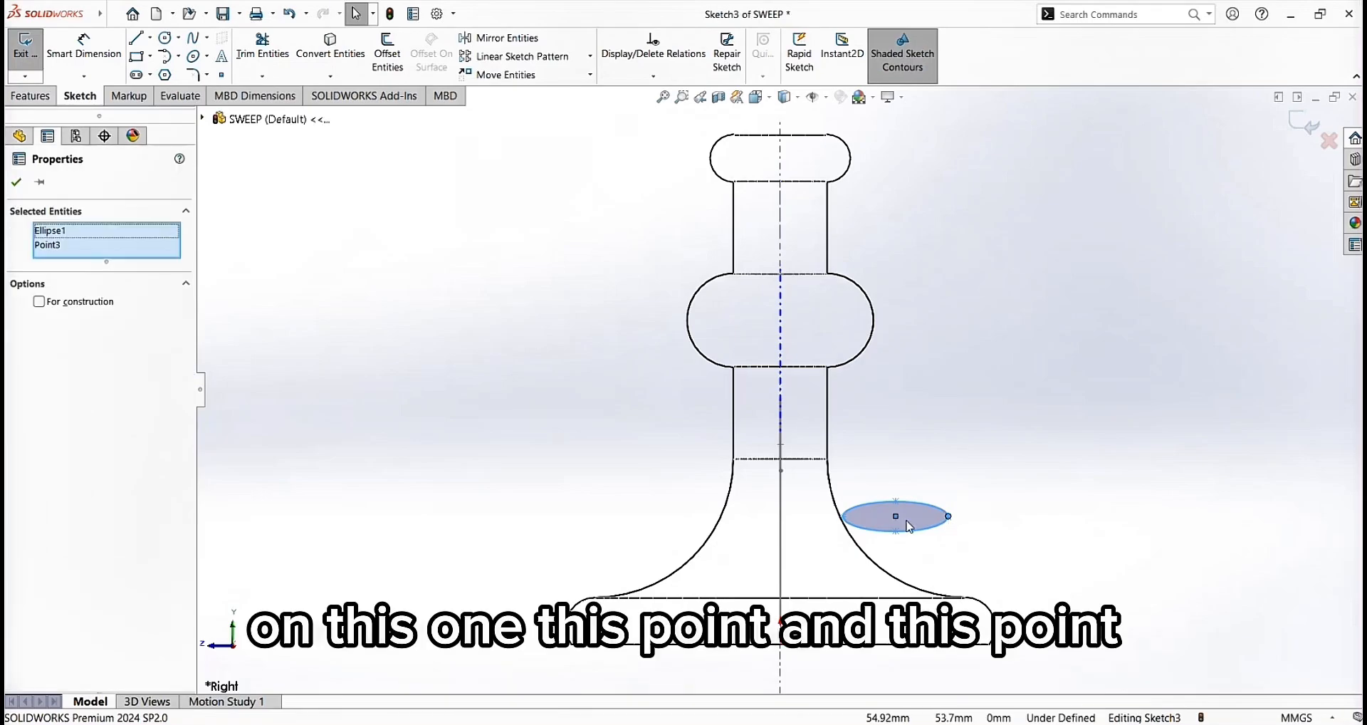
click(843, 516)
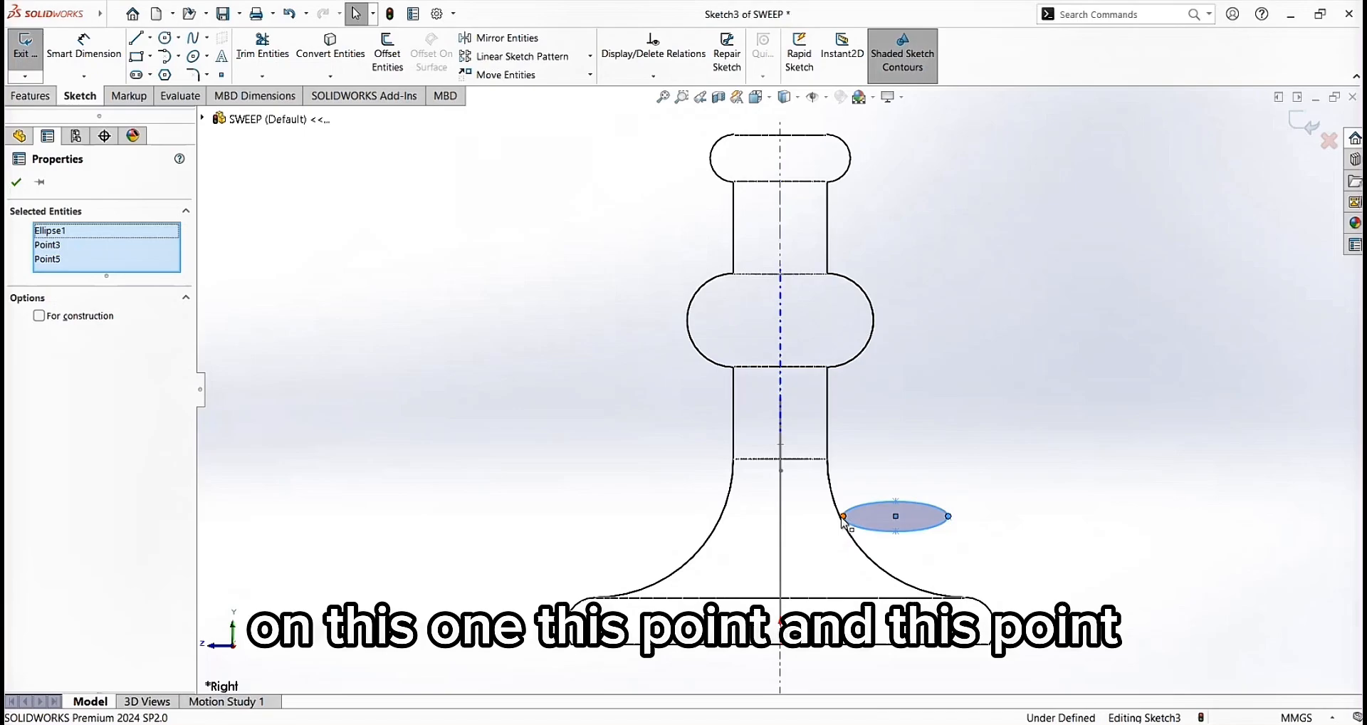
click(96, 233)
key(Delete)
click(96, 235)
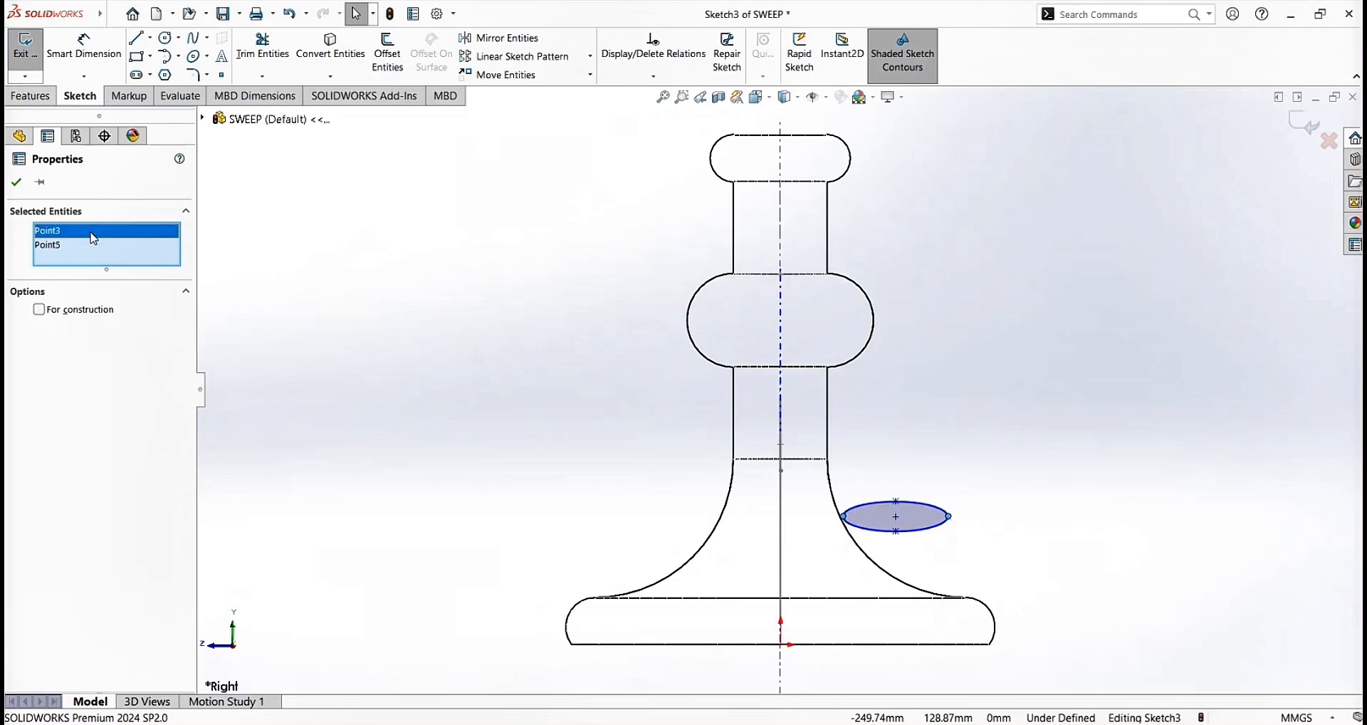
key(Delete)
click(94, 235)
key(Delete)
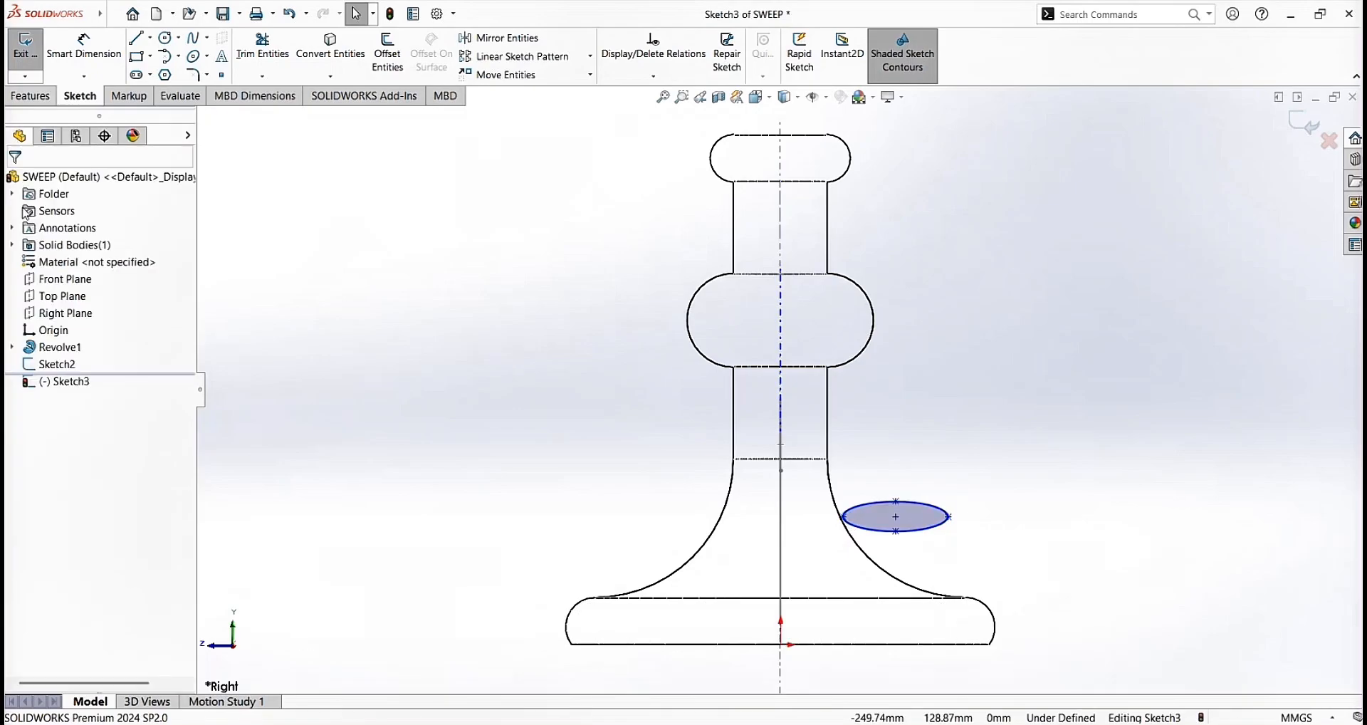
Add a Horizontal relation between the two endpoints of the ellipse's major axis
click(951, 518)
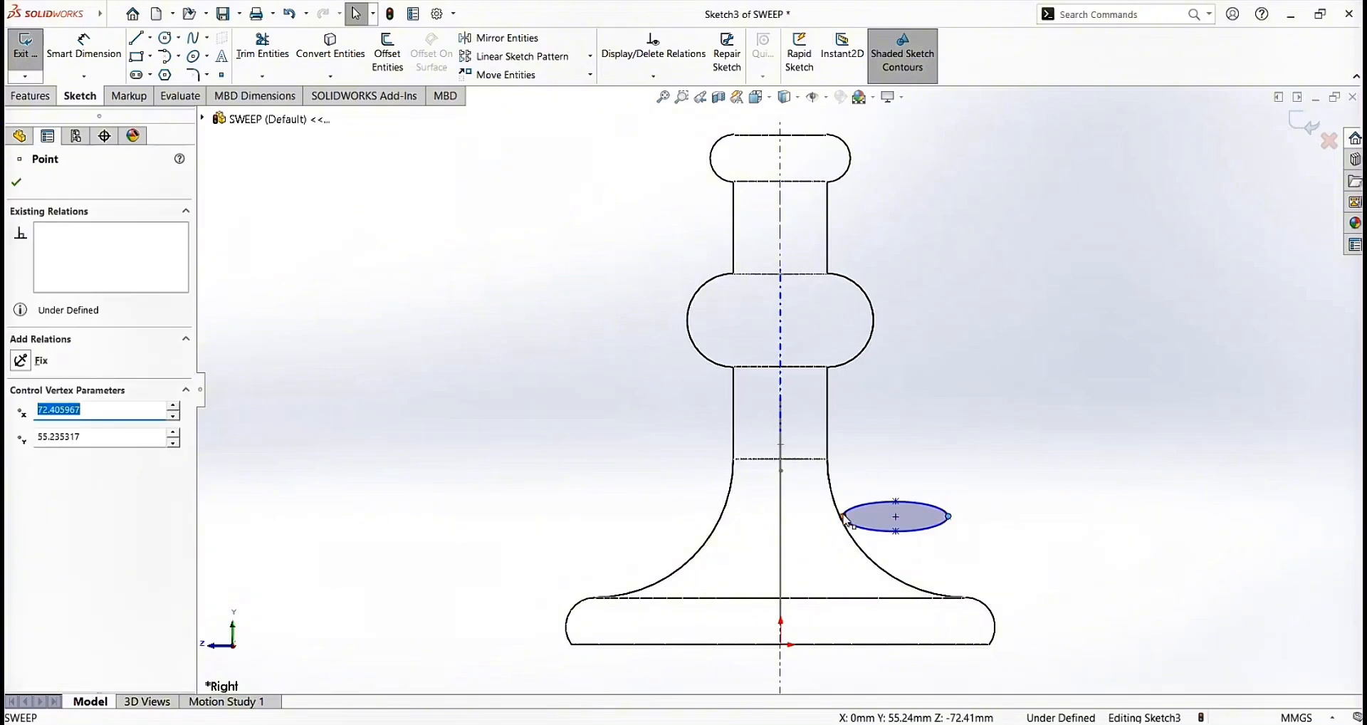
ctrl+click(845, 517)
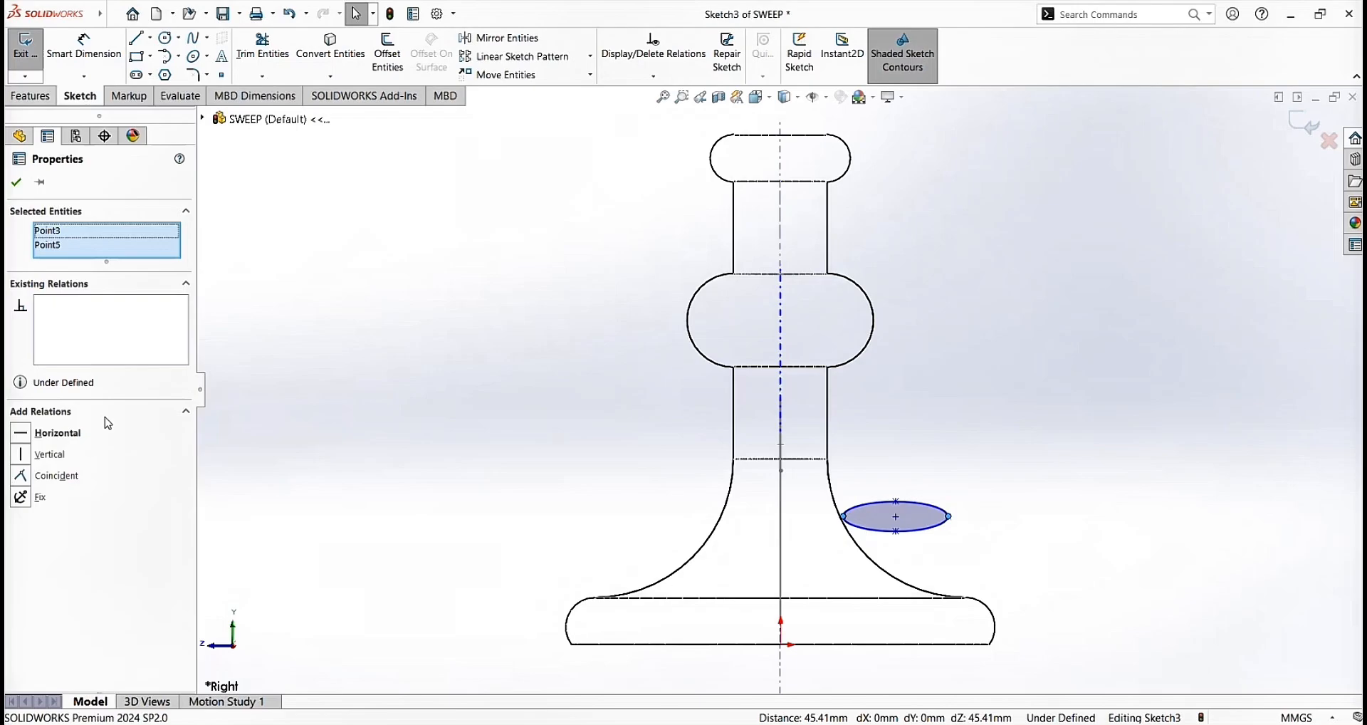
click(60, 436)
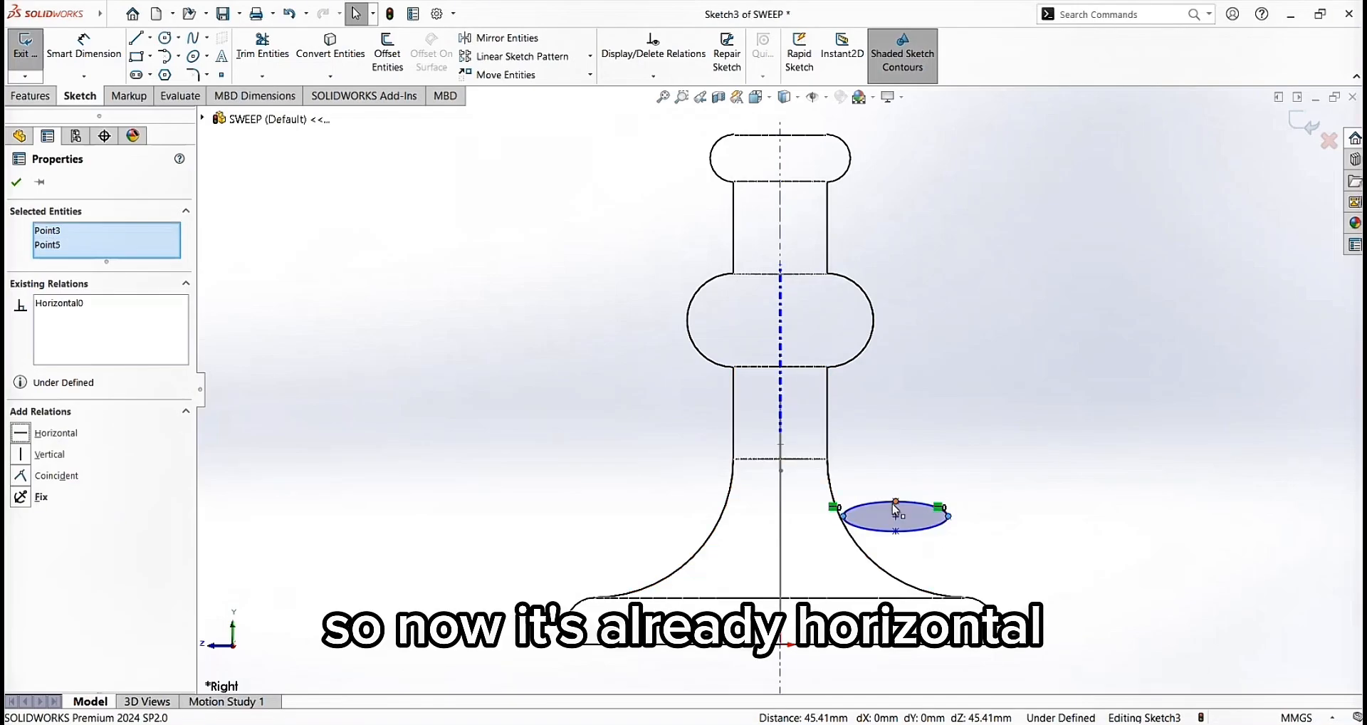
Save the part, and dimension the height of the ellipse between its upper and lower points, setting it to 10 mm
click(223, 14)
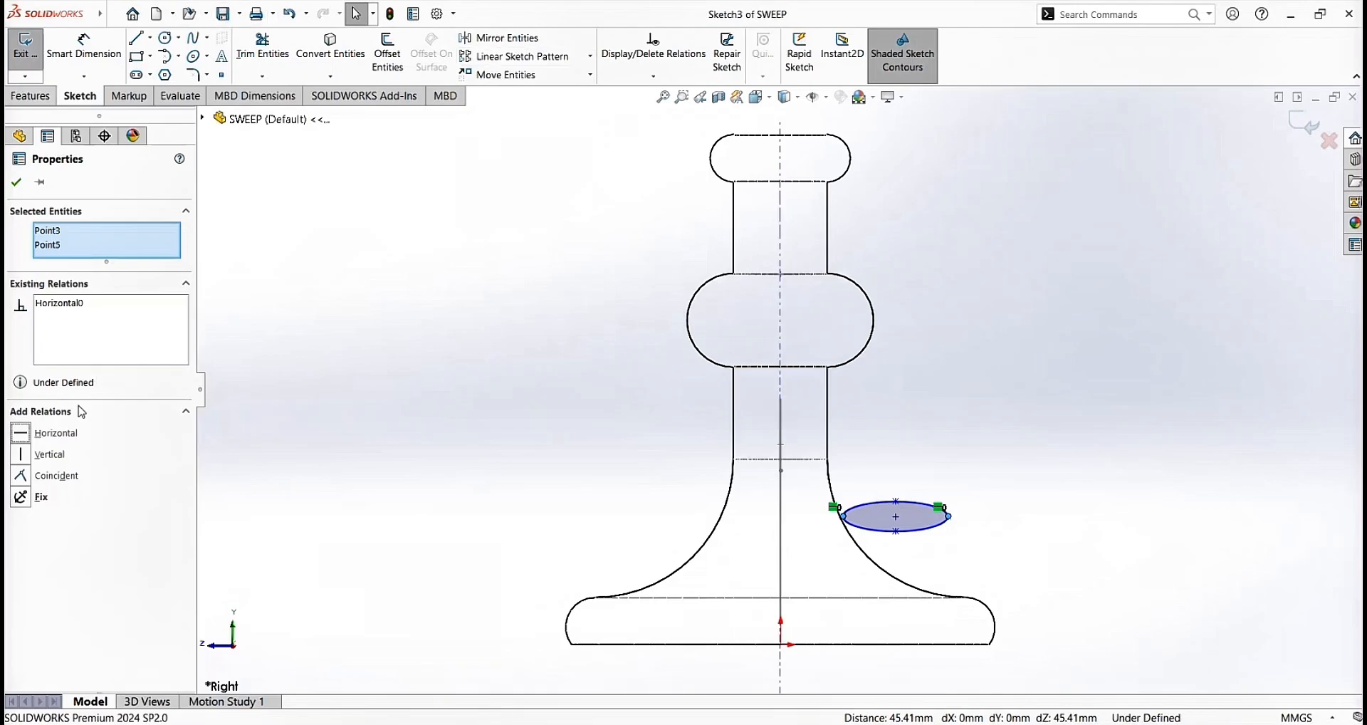
click(15, 183)
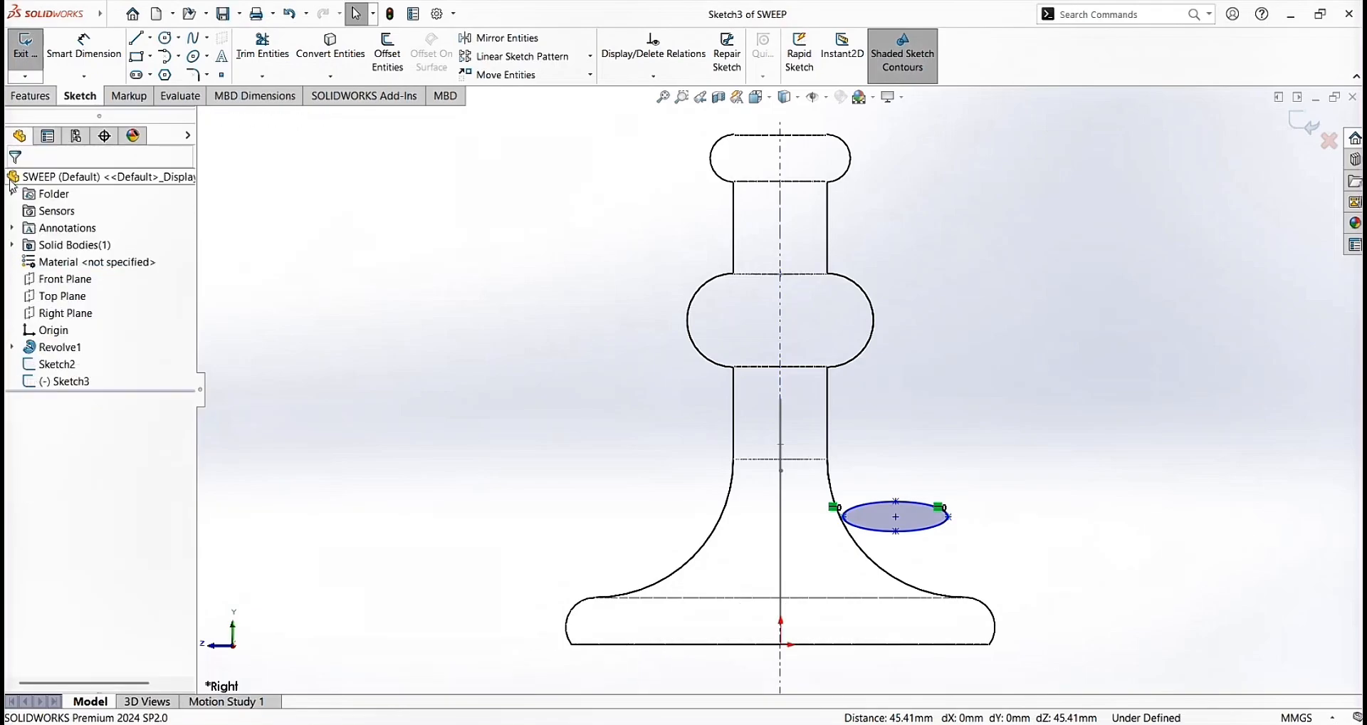
click(83, 41)
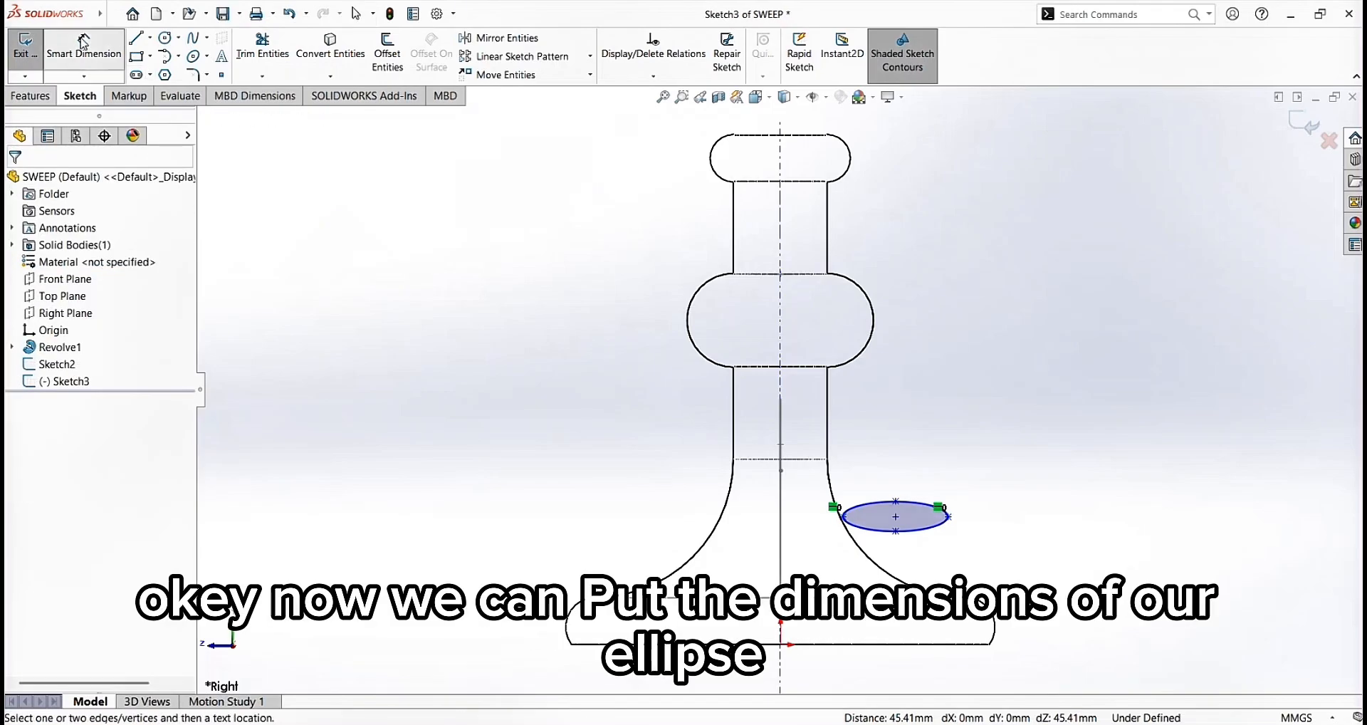
click(896, 503)
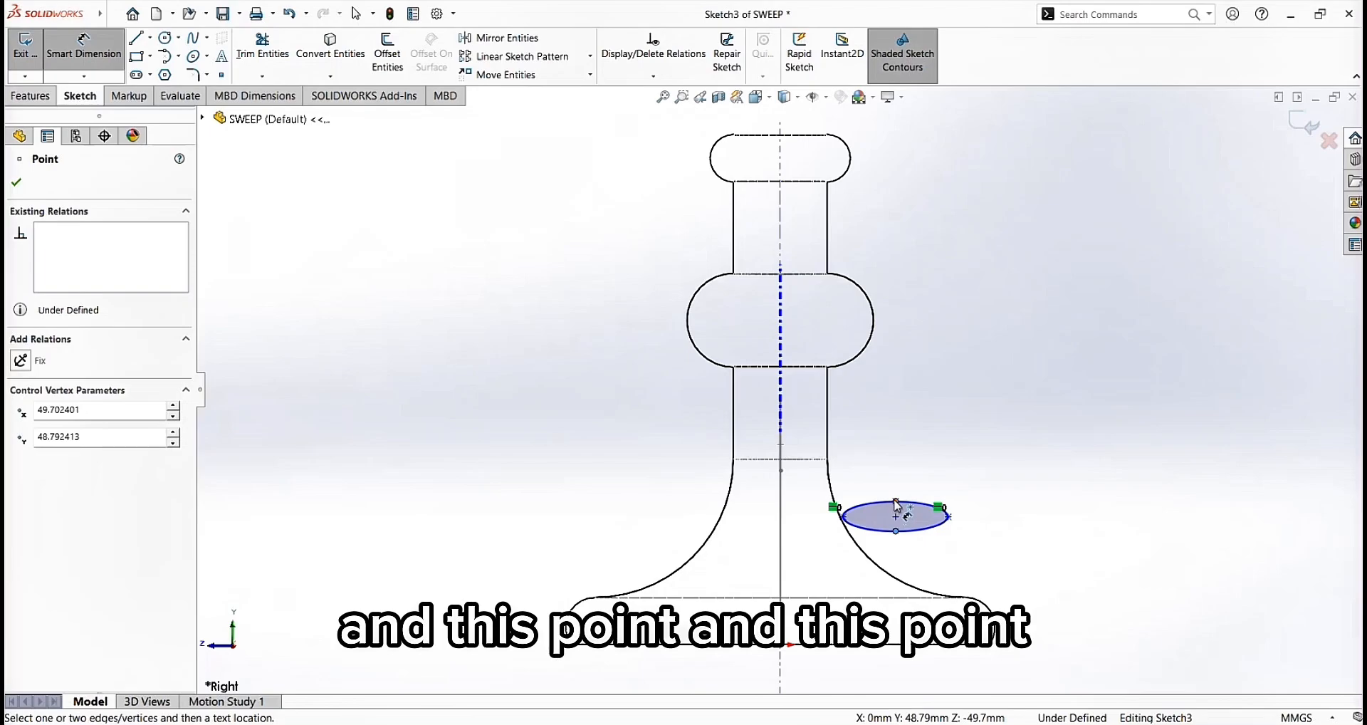
click(896, 530)
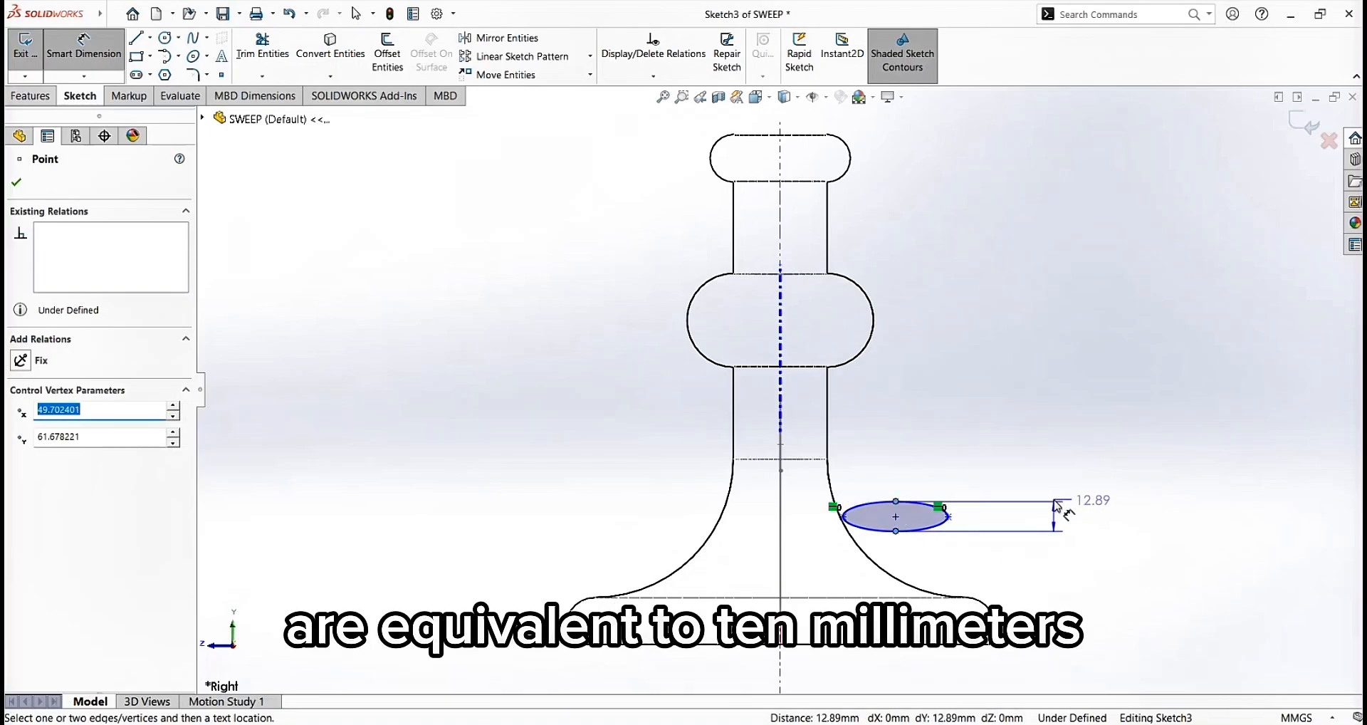
click(1056, 504)
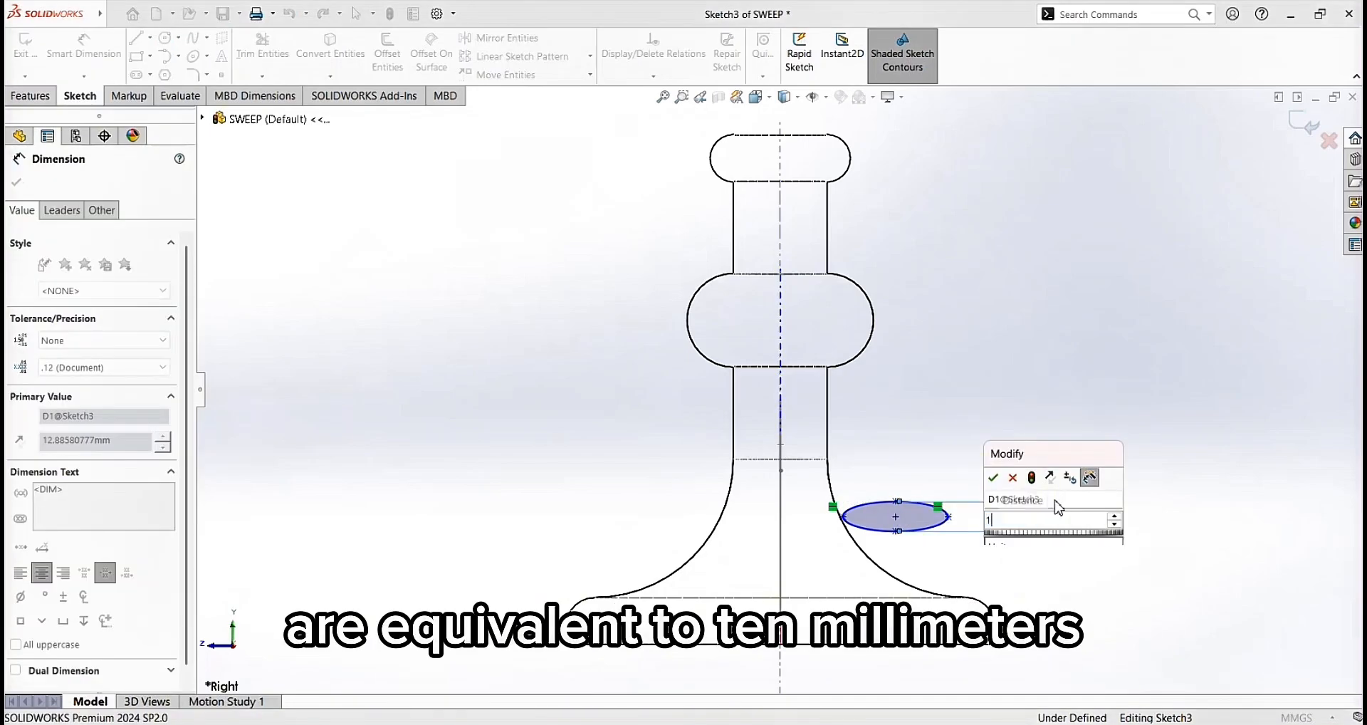
click(994, 477)
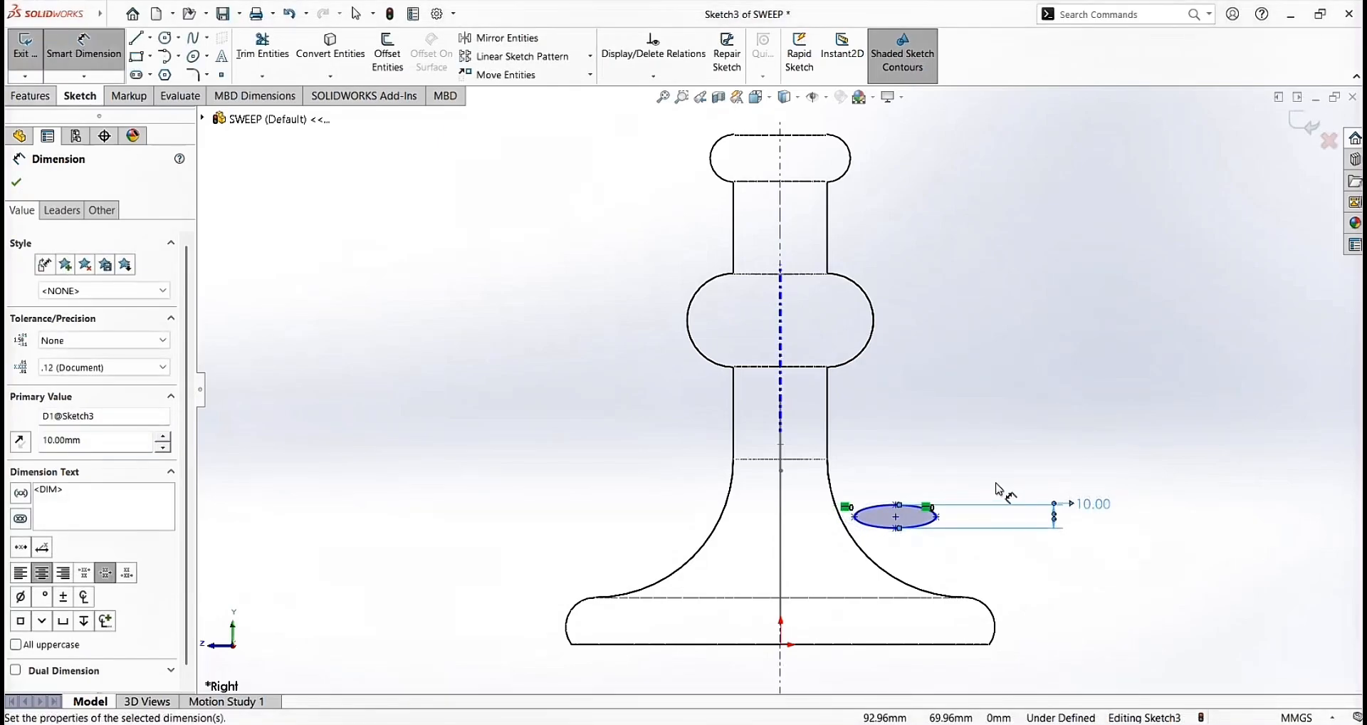
click(15, 182)
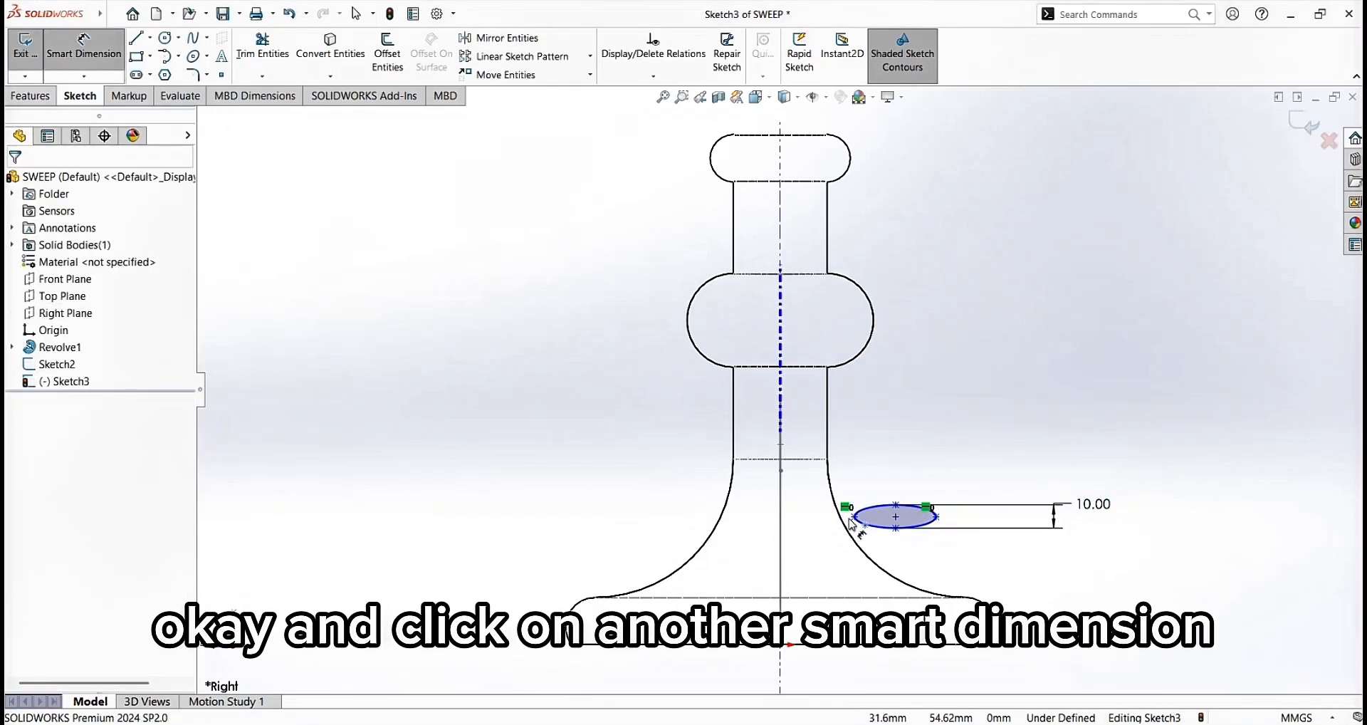
Dimension the ellipse's width between its major-axis endpoints and set it to 35 mm
click(936, 517)
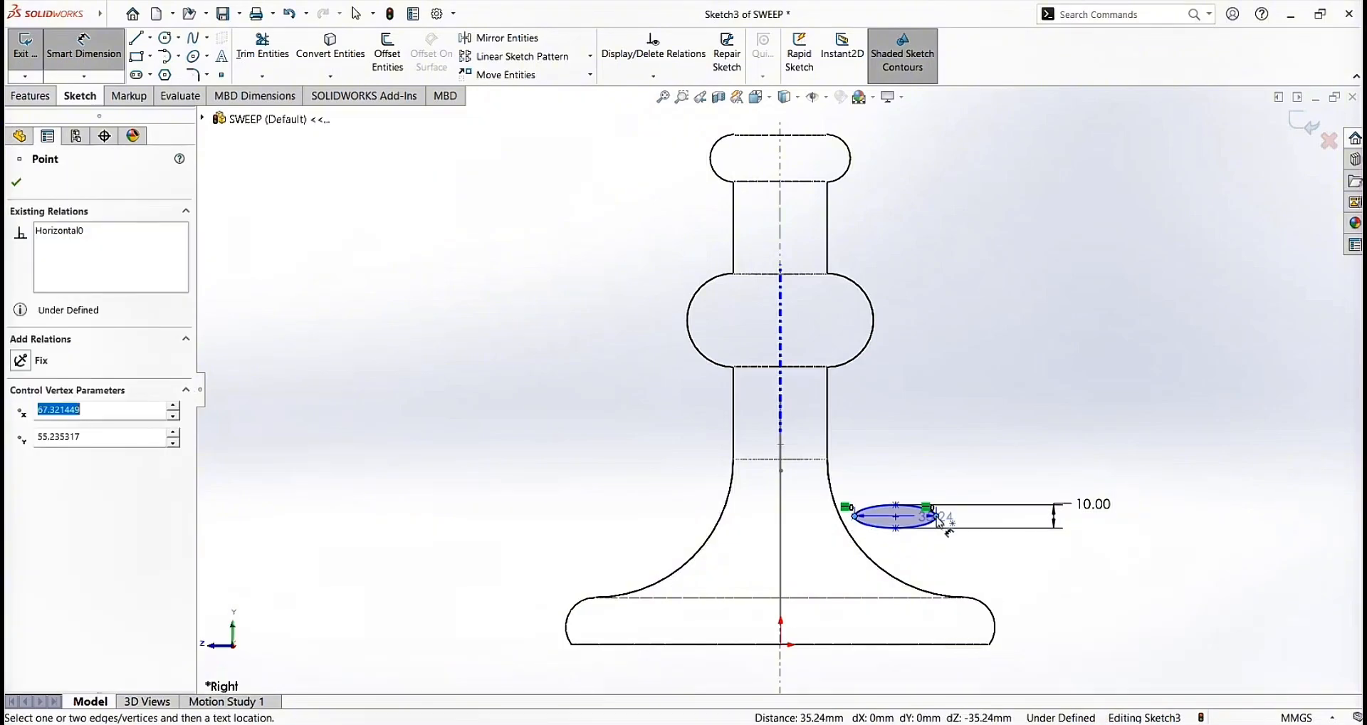
click(903, 443)
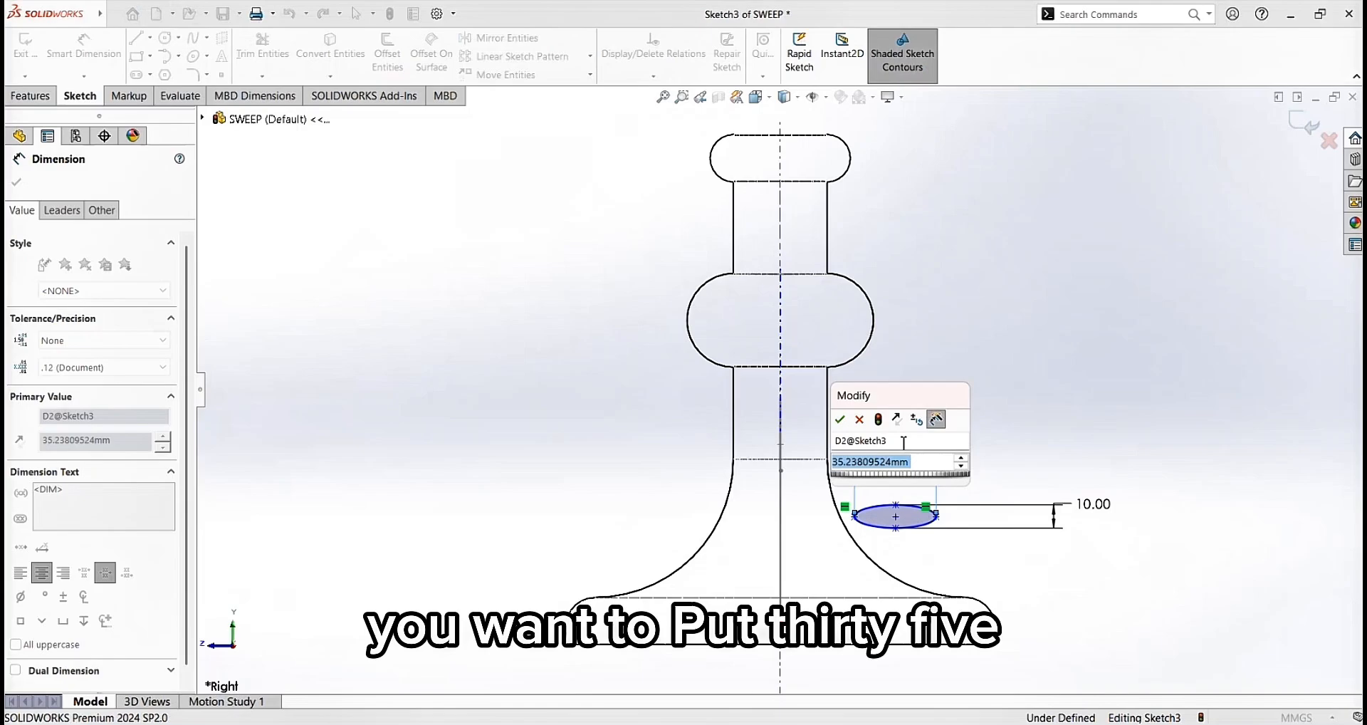
text(3)
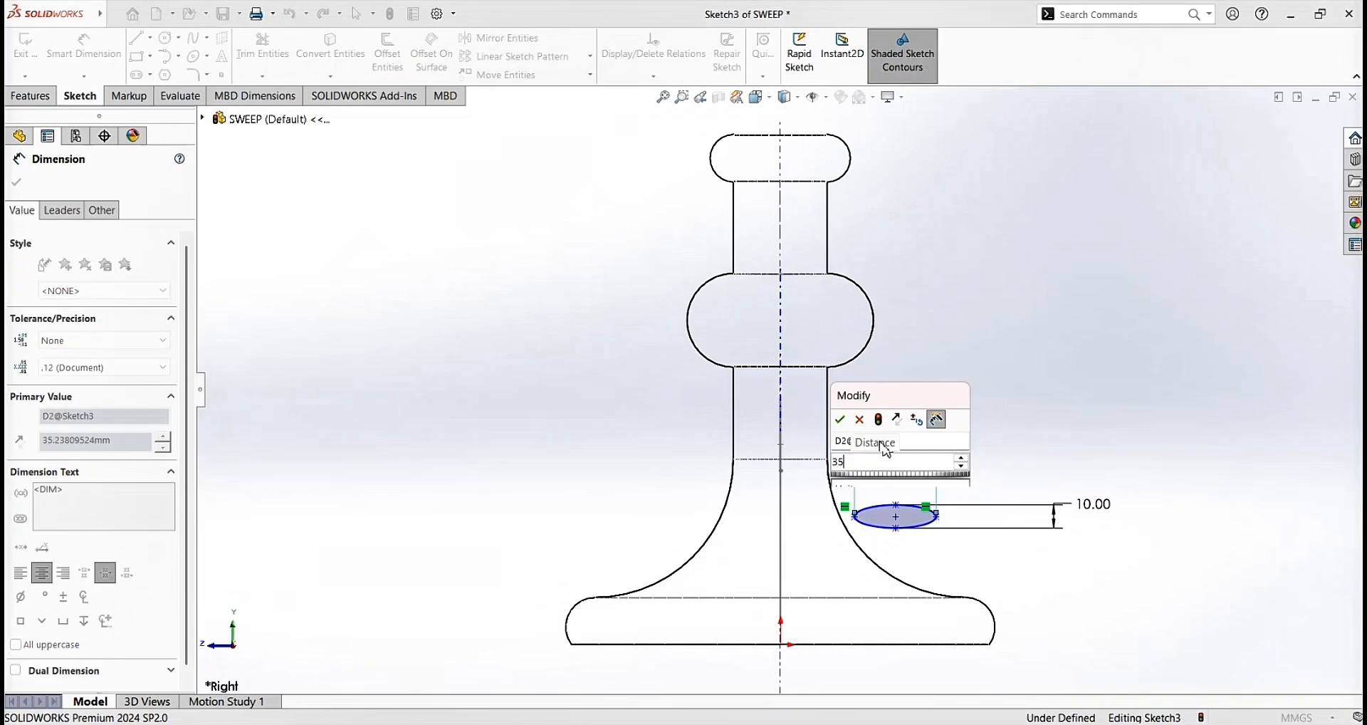
text(5)
click(840, 419)
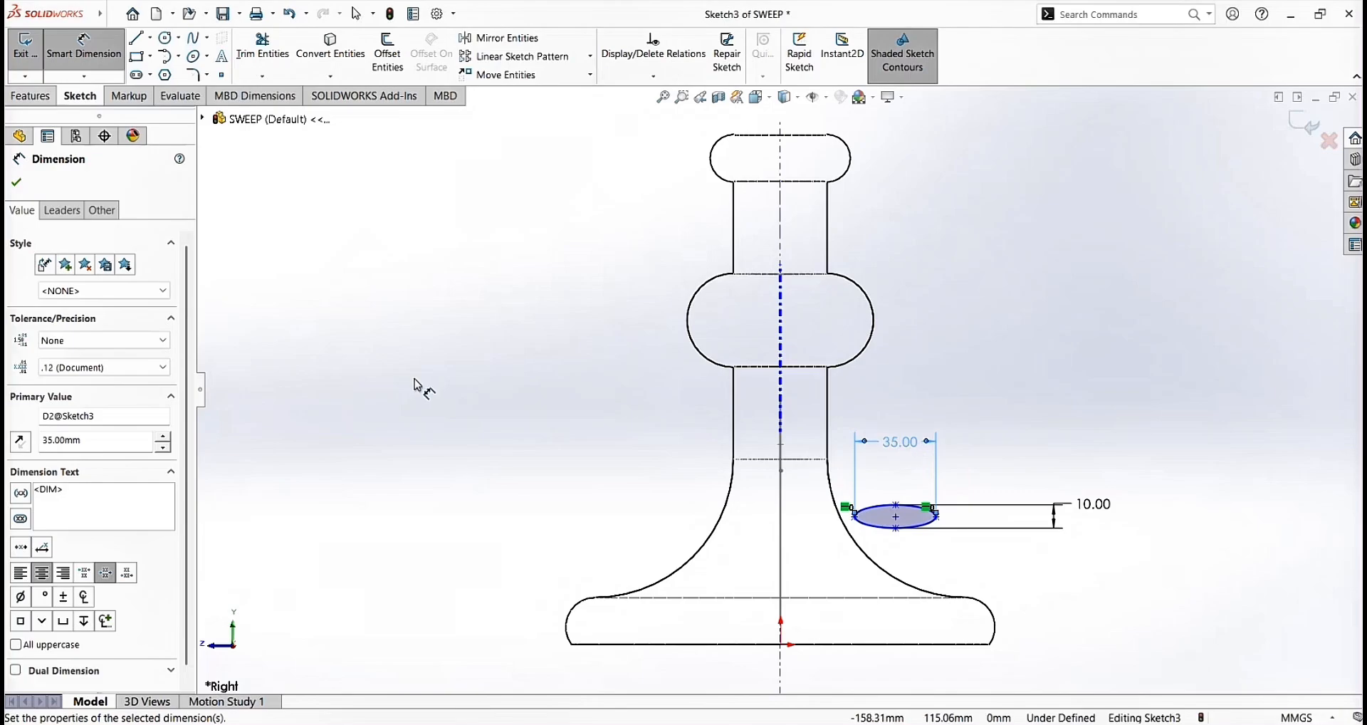
click(16, 182)
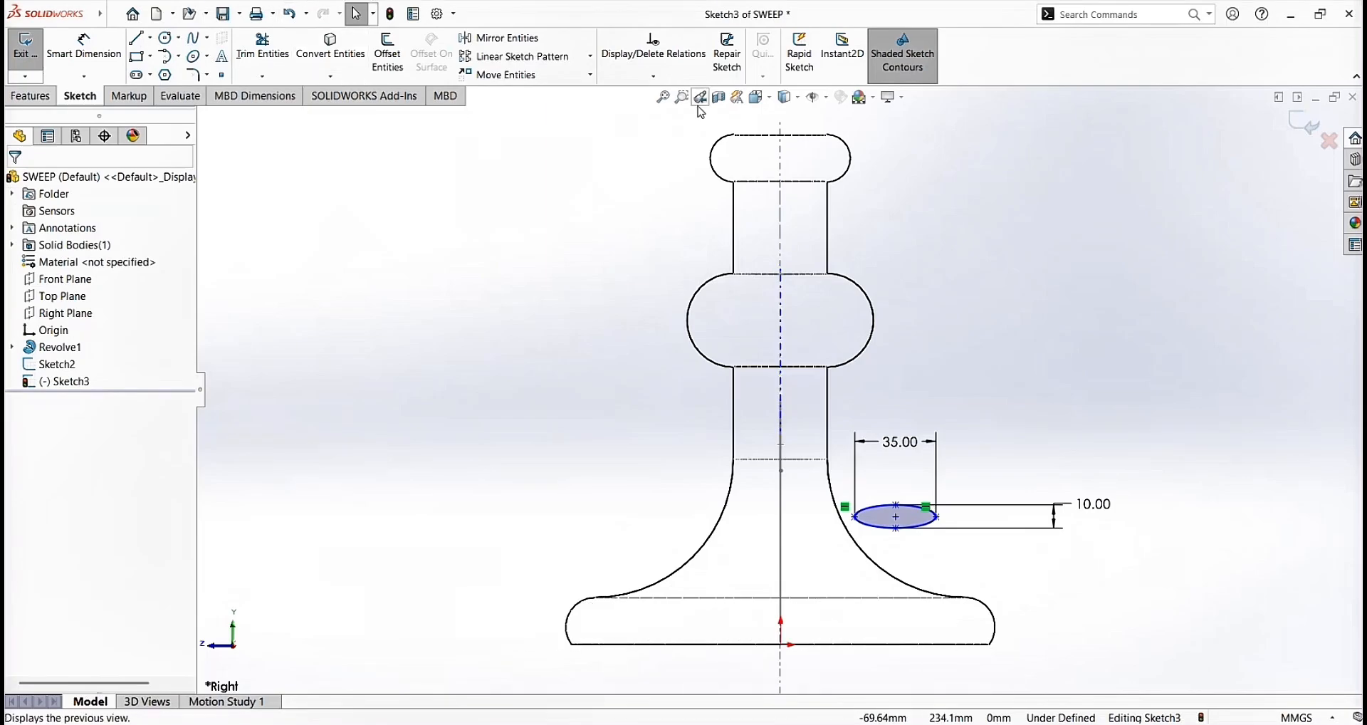
In isometric view, add a Coincident relation between the ellipse's center and the handle path's start point on the centerline
click(769, 98)
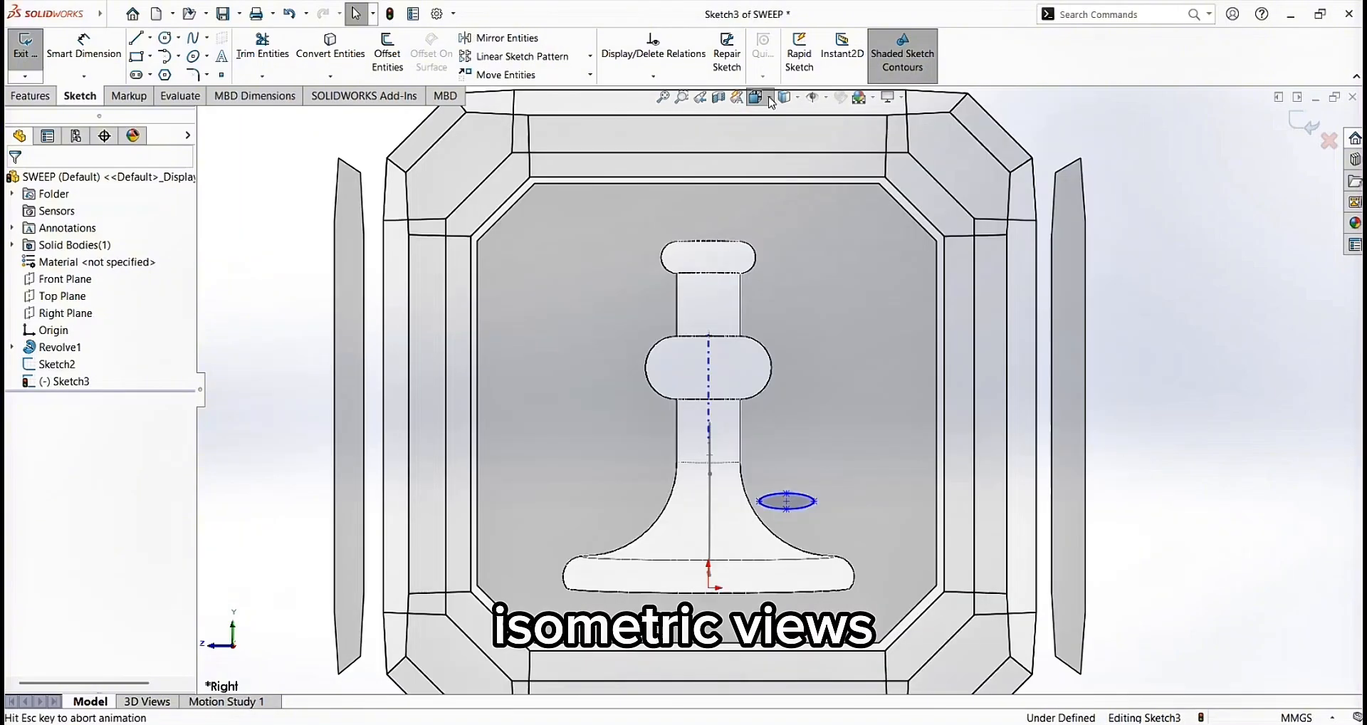
click(769, 97)
click(769, 97)
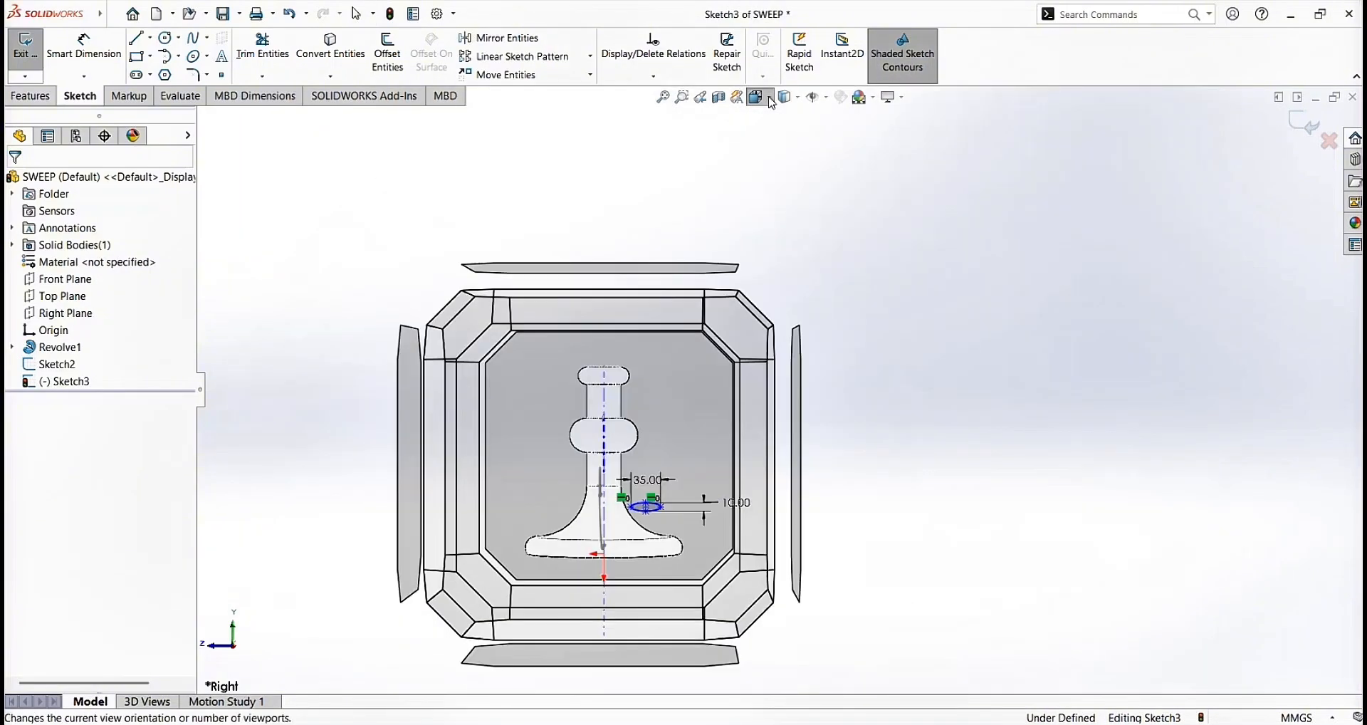
key(ctrl+7)
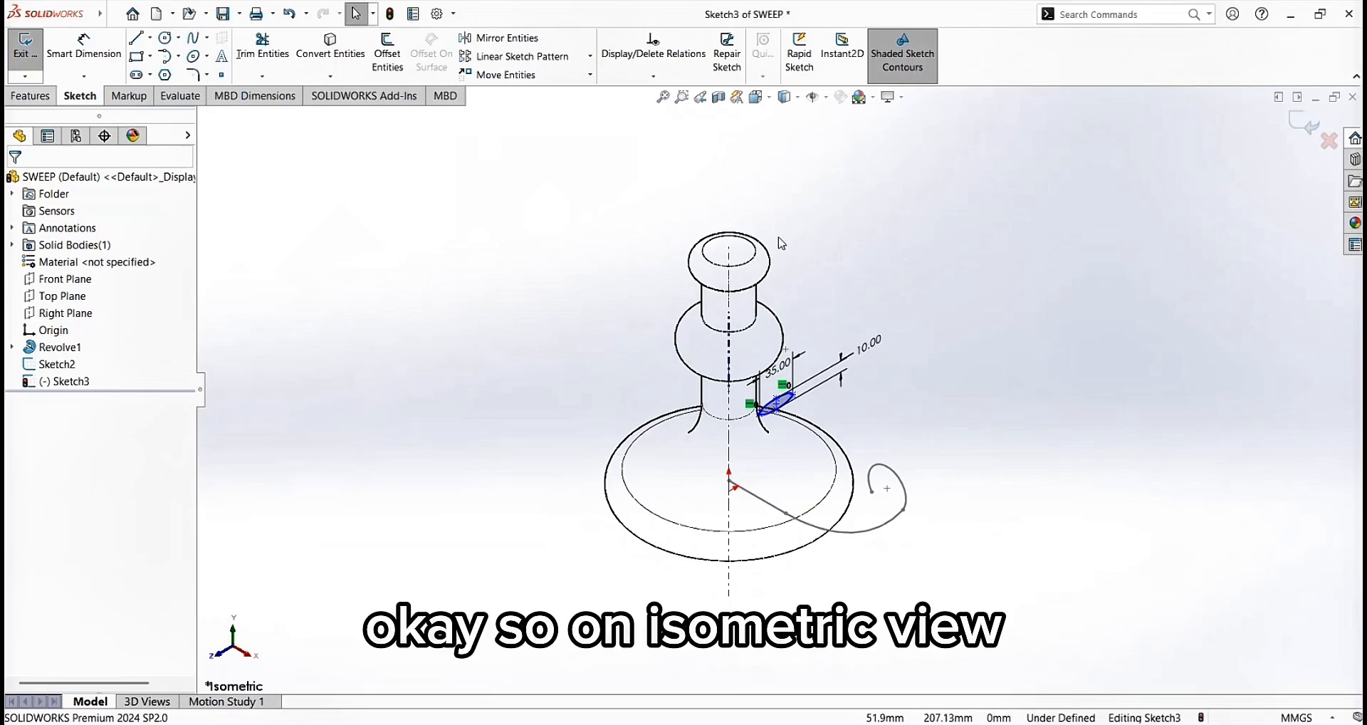
scroll(964, 448, down, 3)
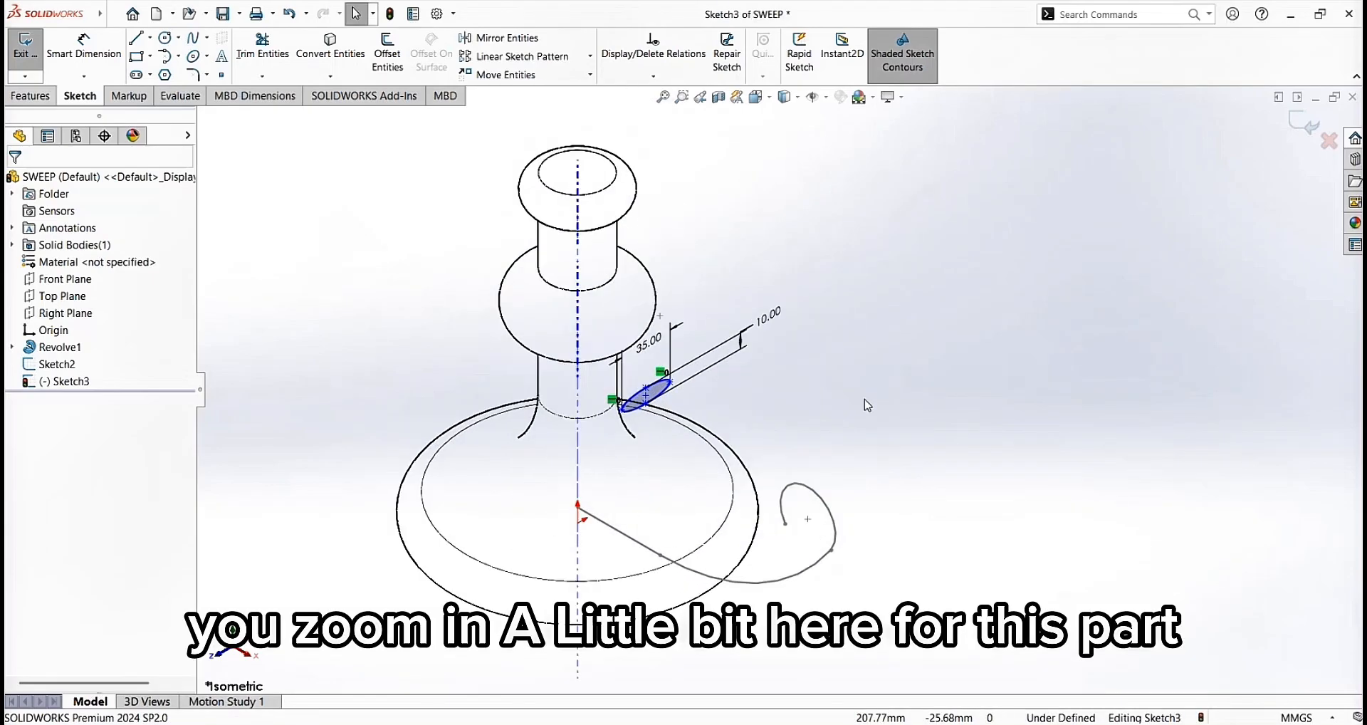
scroll(867, 405, down, 2)
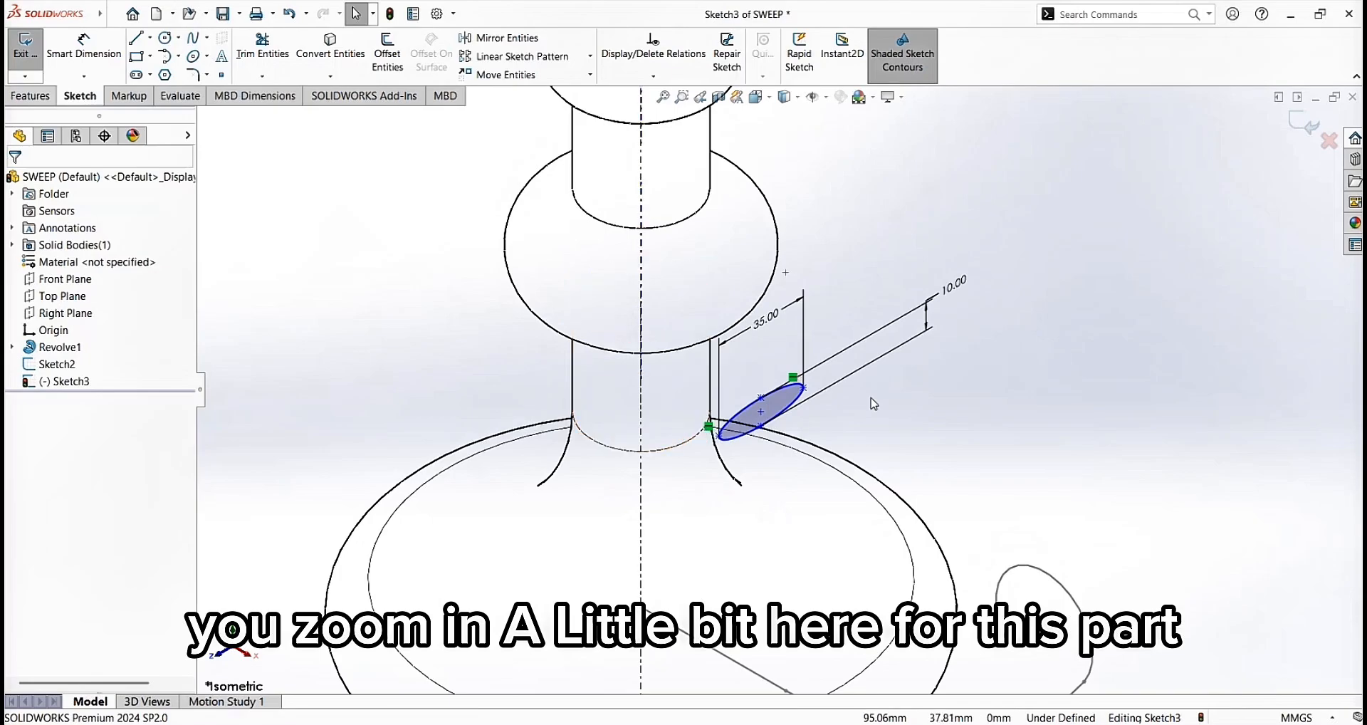
scroll(776, 399, up, 1)
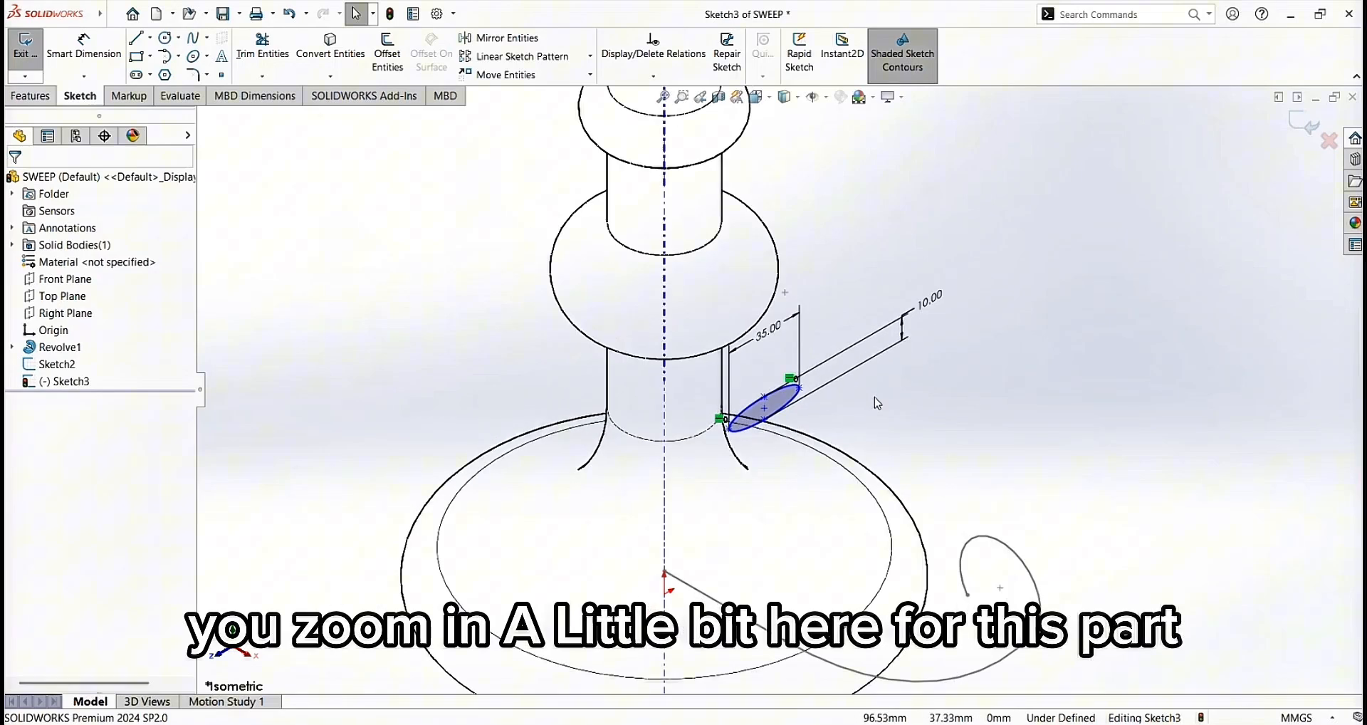
click(765, 410)
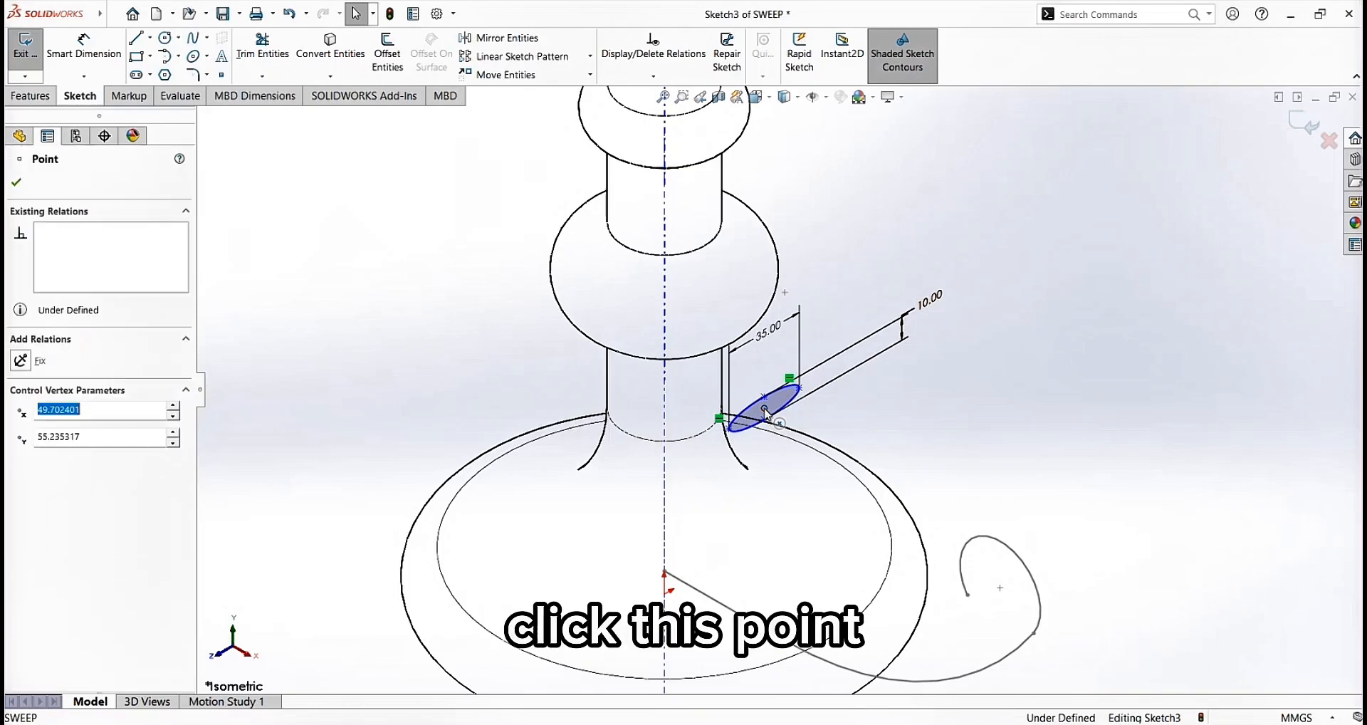
ctrl+click(664, 573)
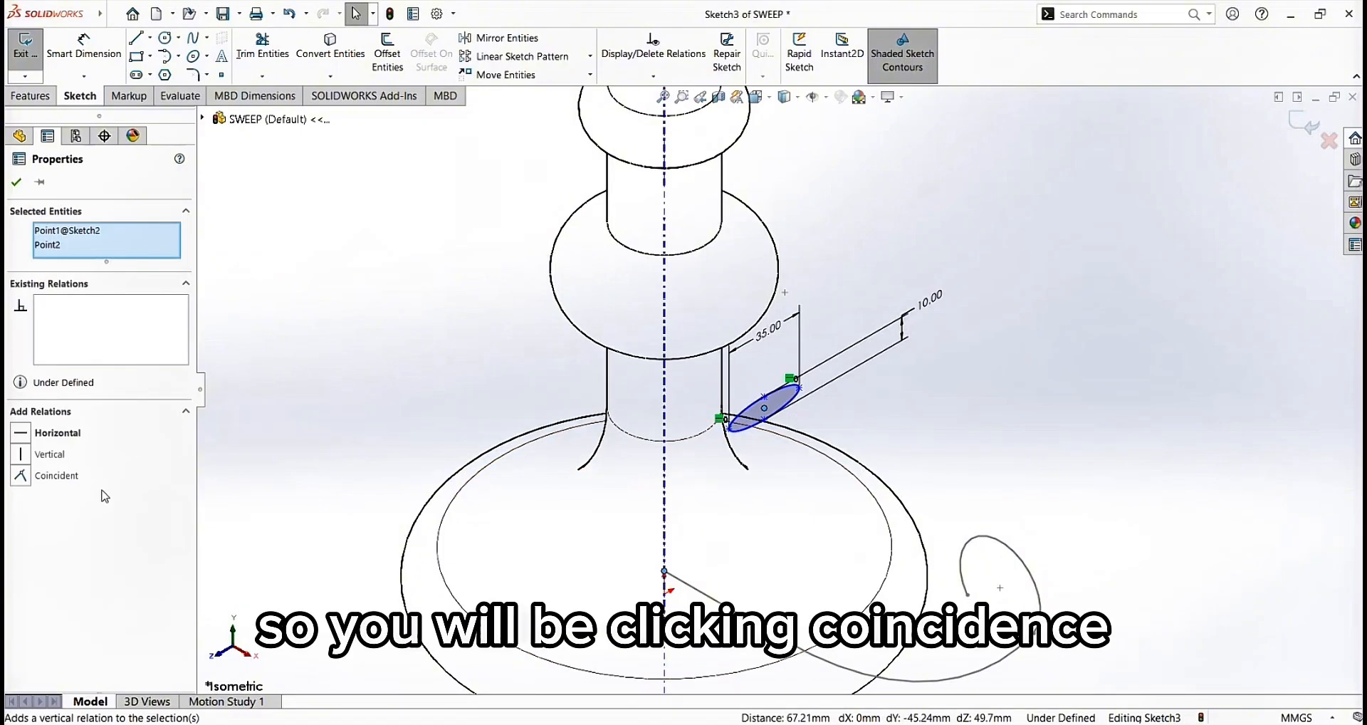
click(41, 484)
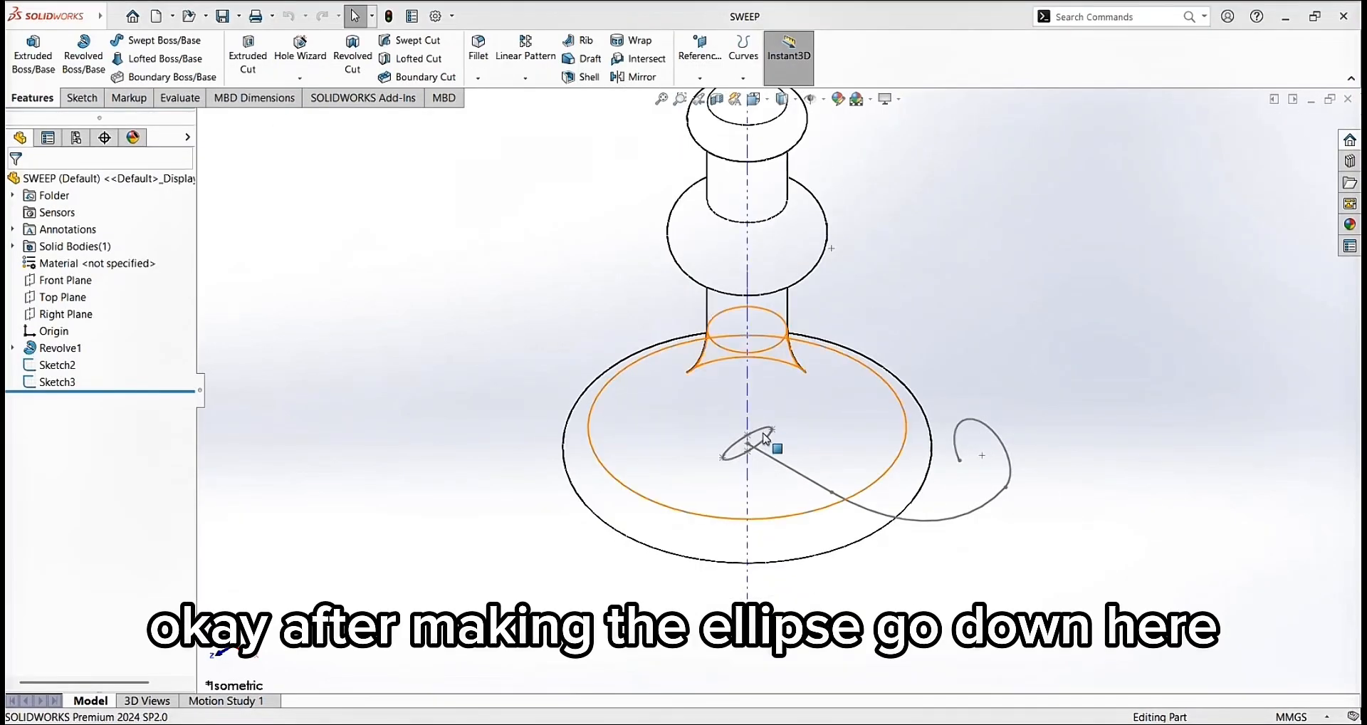
Create a Swept Boss/Base for the handle with the ellipse sketch as profile and the curved handle sketch as path
click(152, 47)
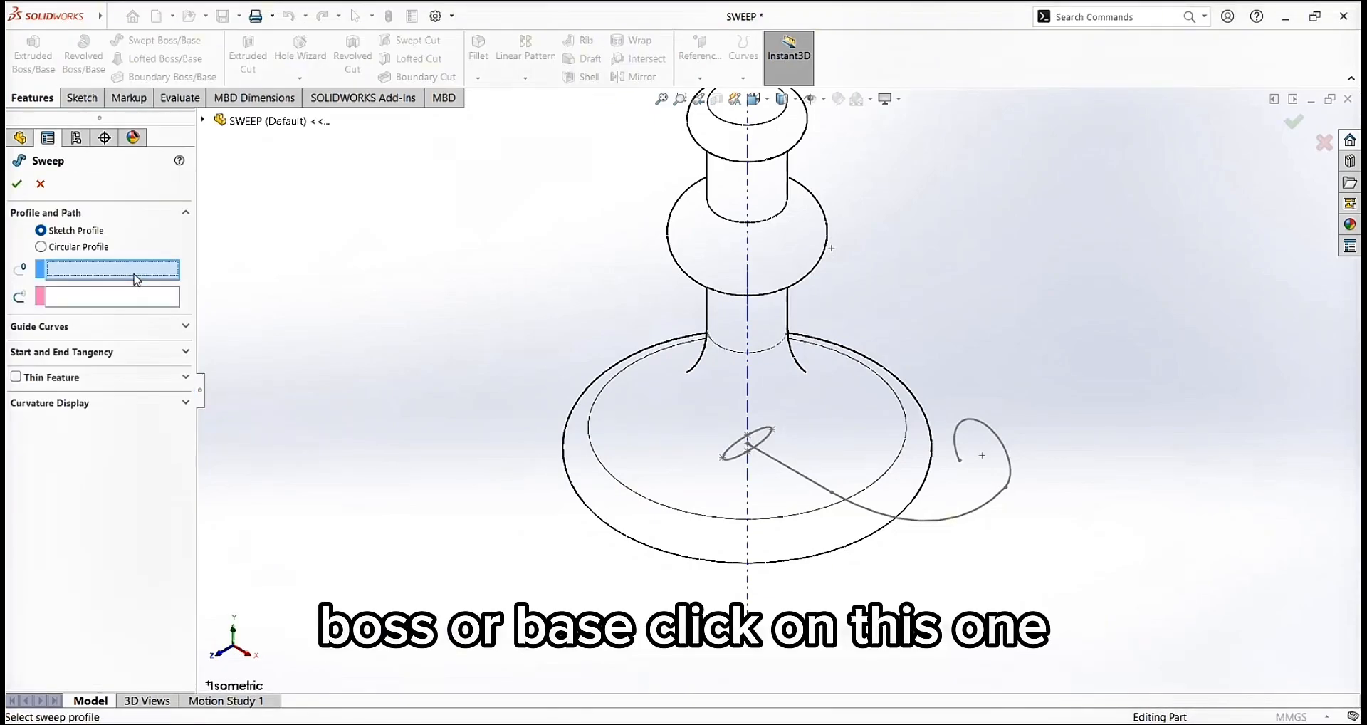
click(728, 460)
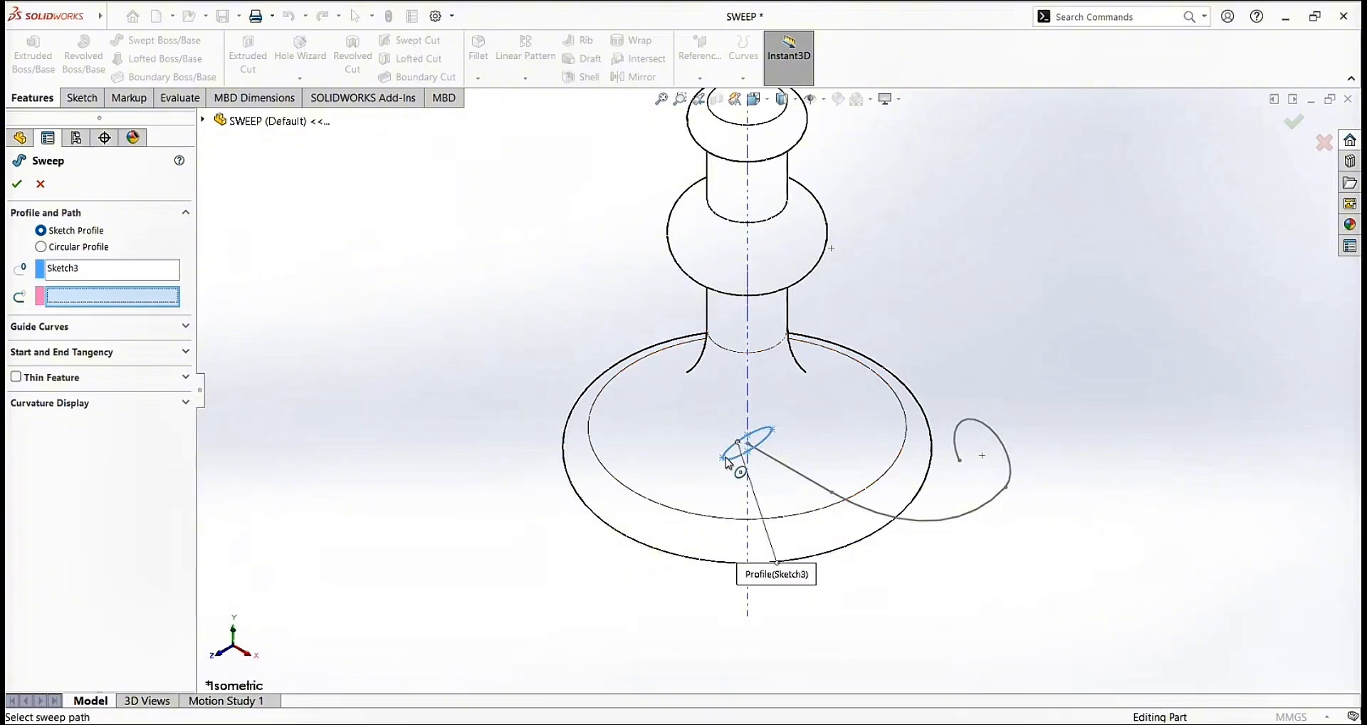
click(793, 473)
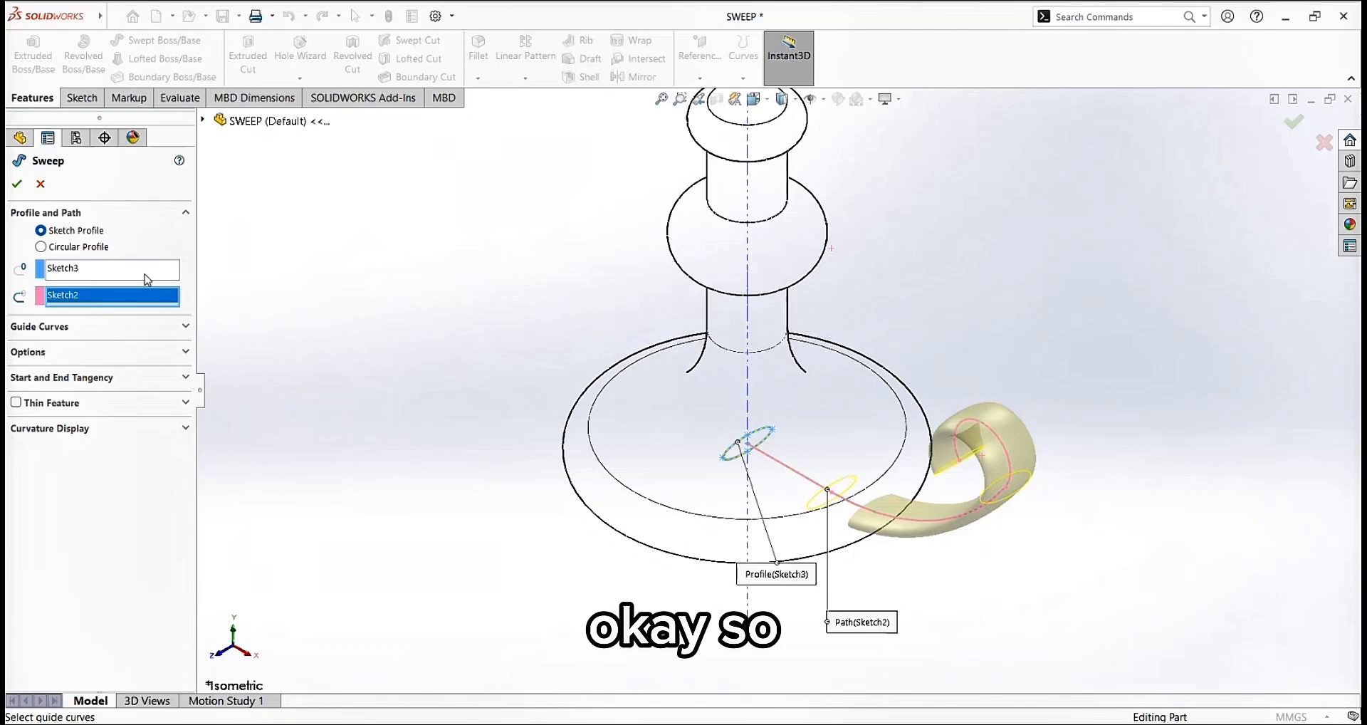
click(10, 183)
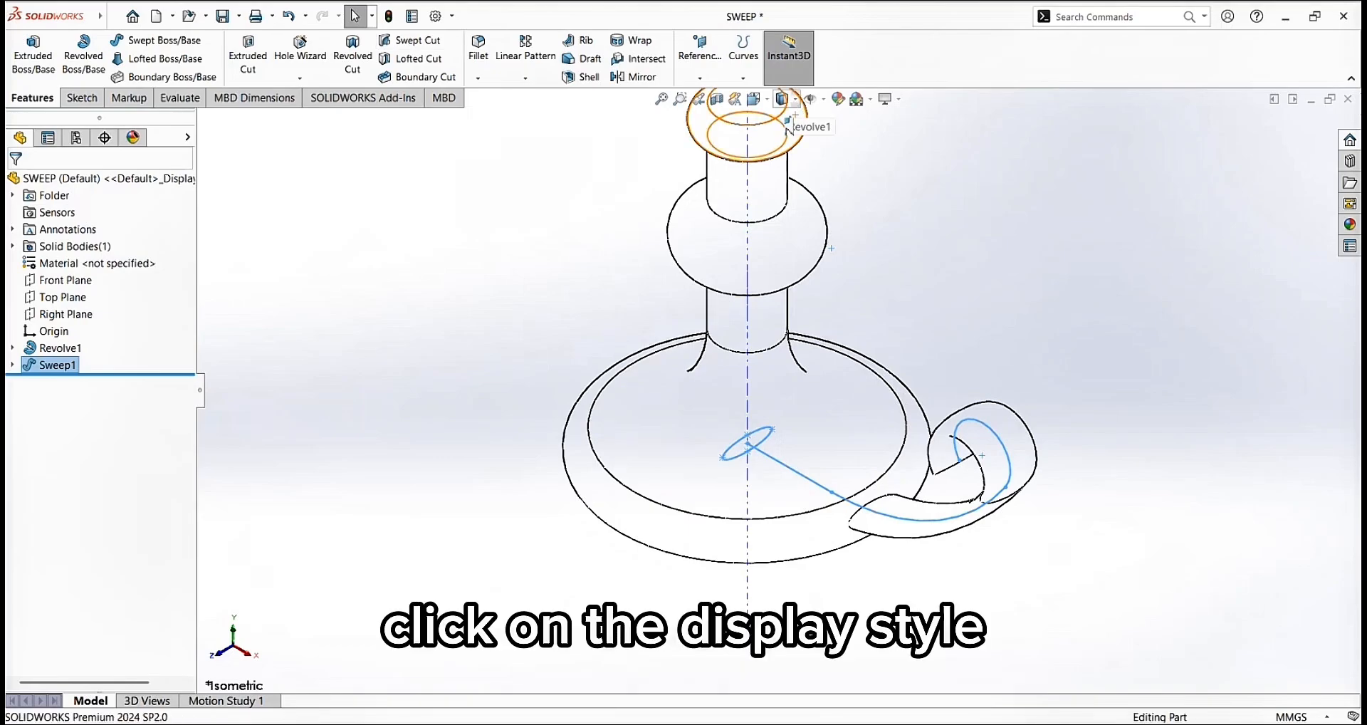
Display the candle holder shaded with edges and turn off the temporary axes
click(786, 122)
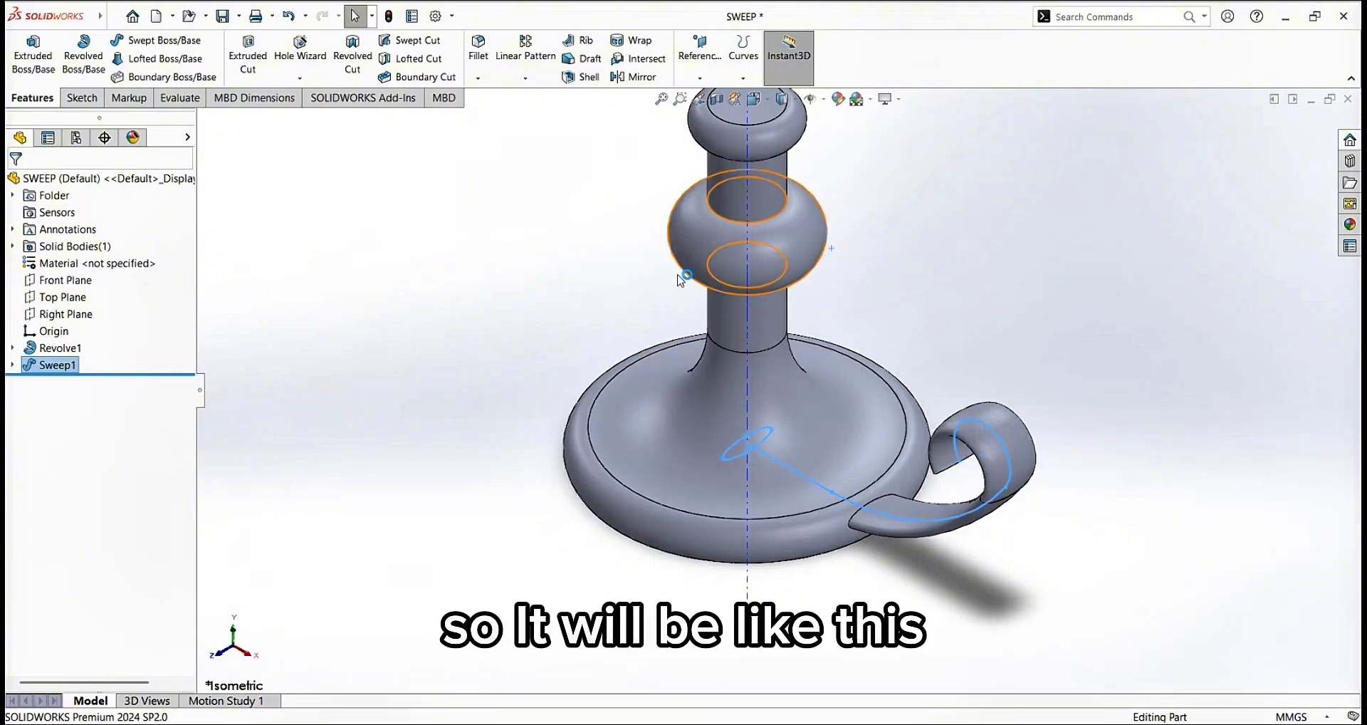
click(118, 17)
click(123, 580)
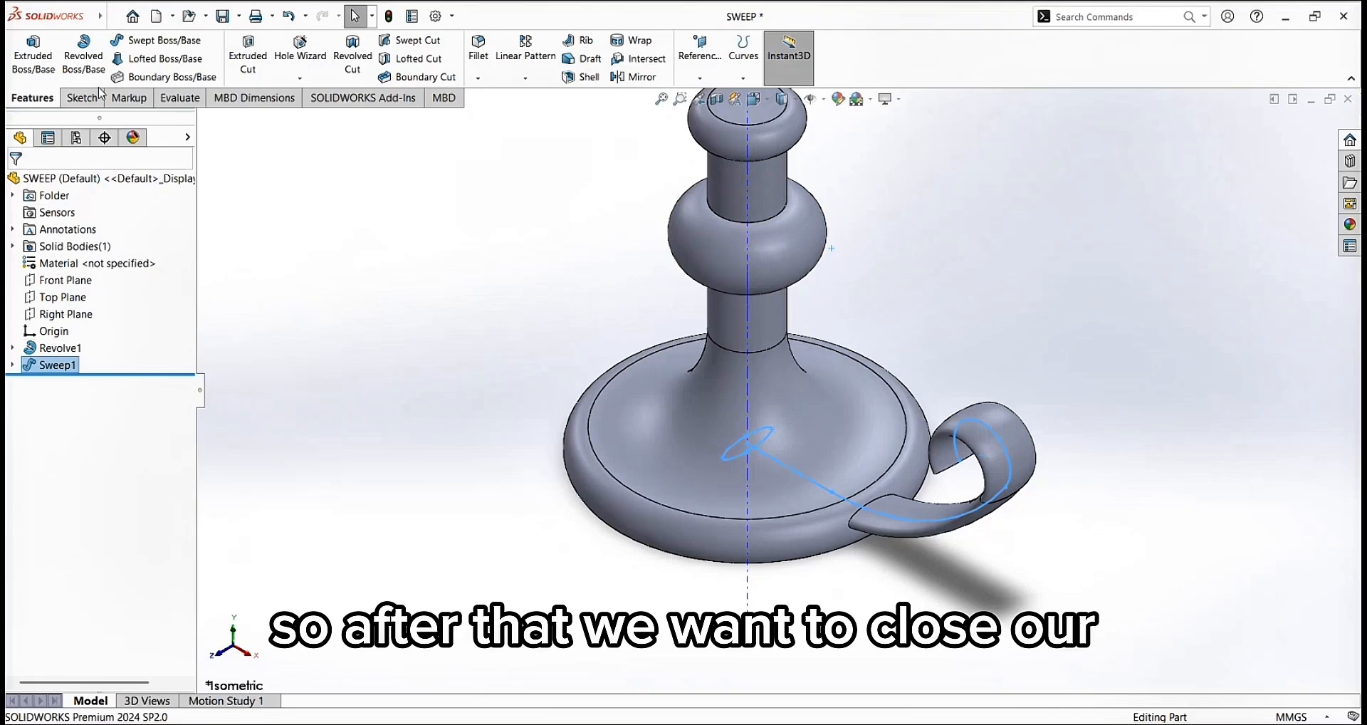
click(114, 17)
click(203, 17)
mouse_move(175, 21)
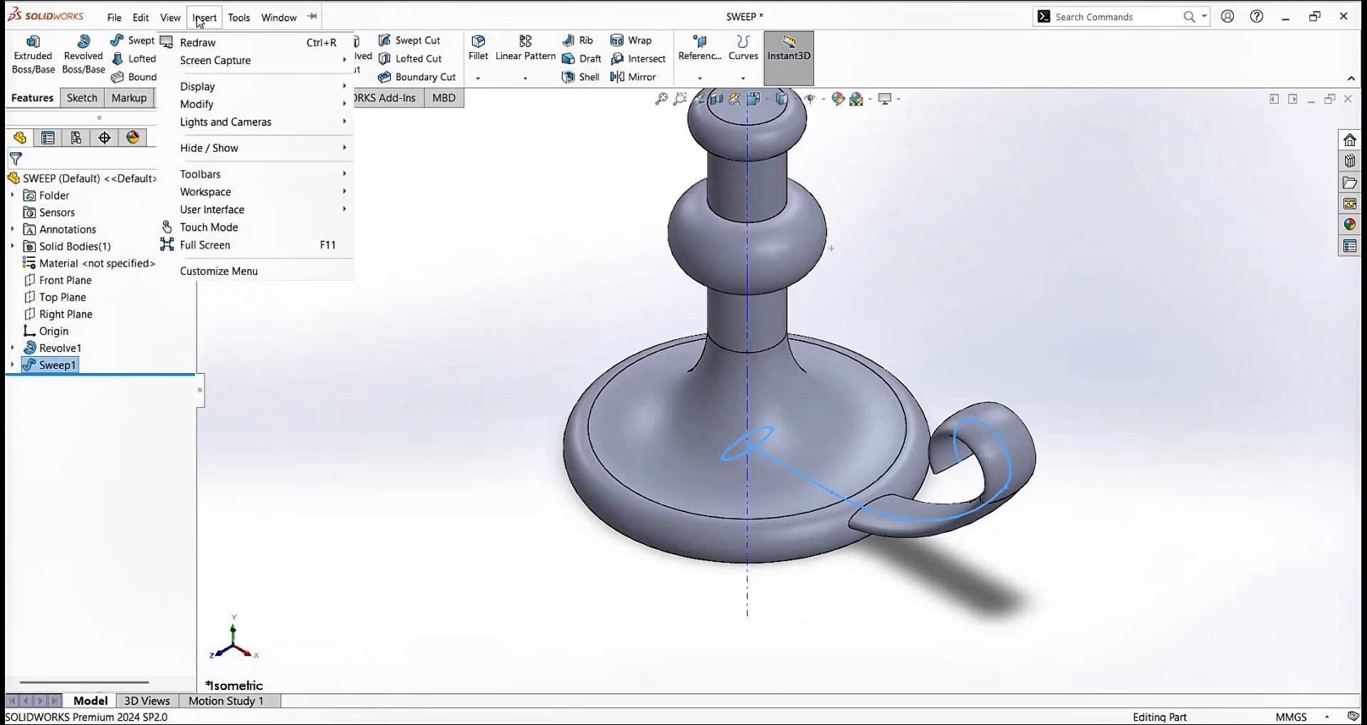
mouse_move(214, 147)
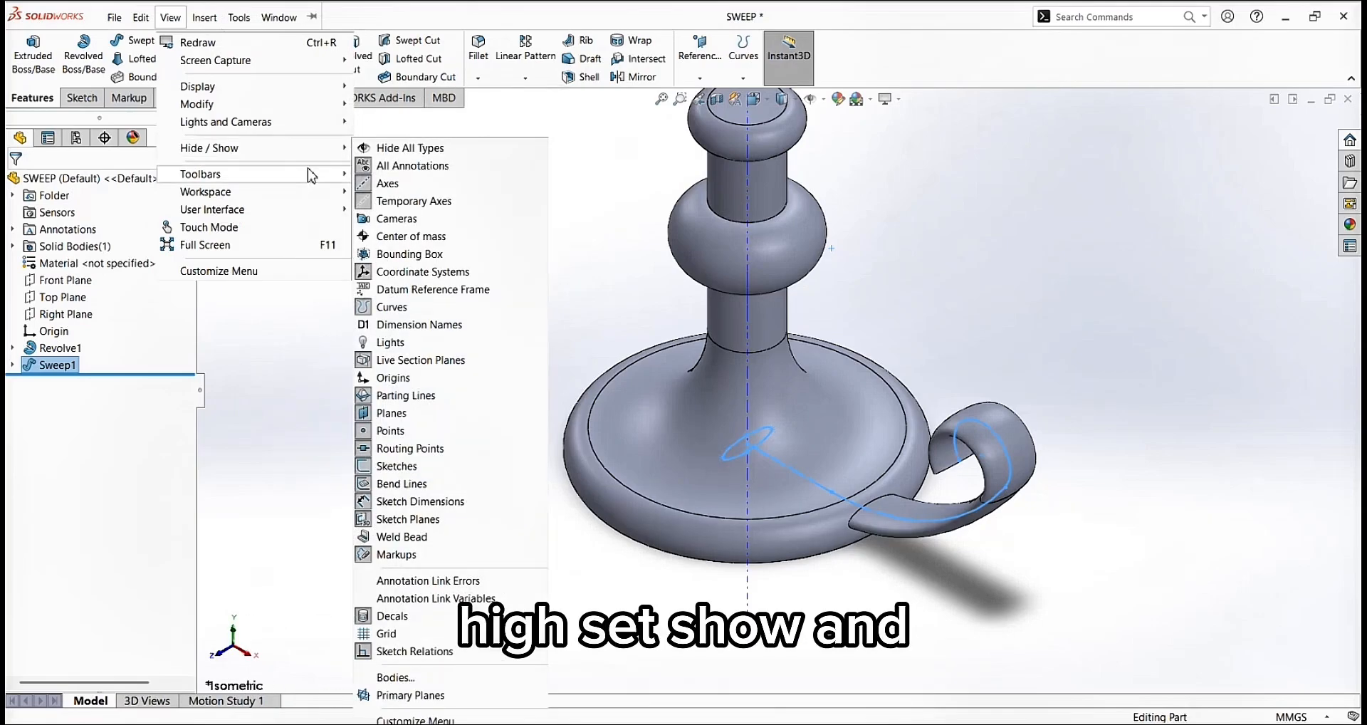
click(411, 201)
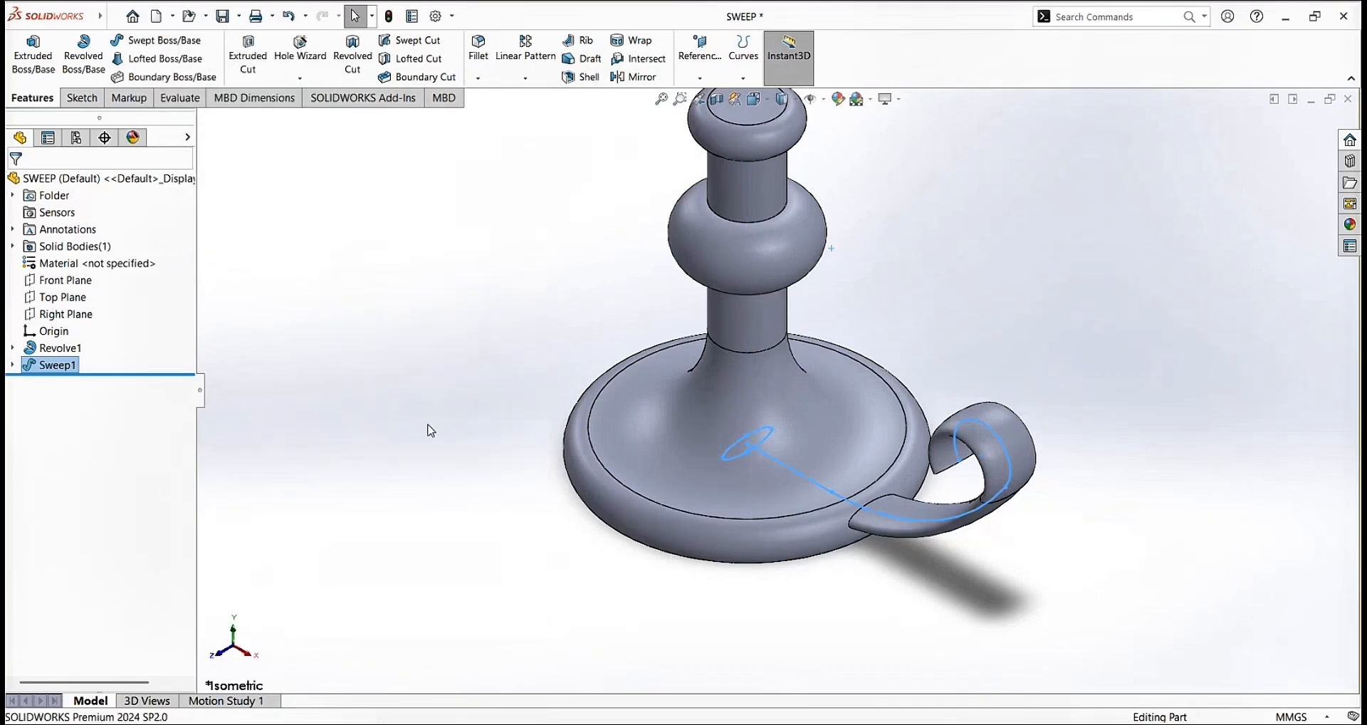
Start a sketch on the candle holder's flat top face and draw a circle of about 14 mm radius centered on the origin
scroll(480, 328, up, 1)
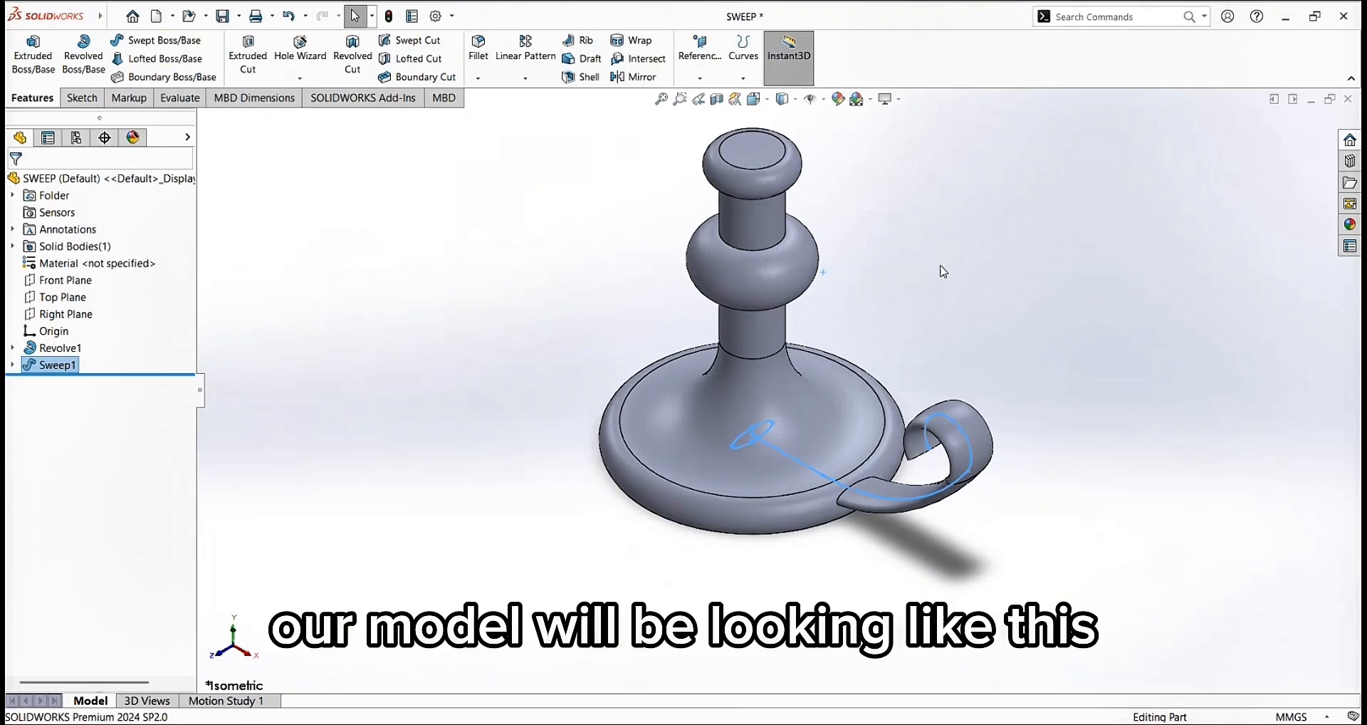
middle_drag(942, 271, 957, 208)
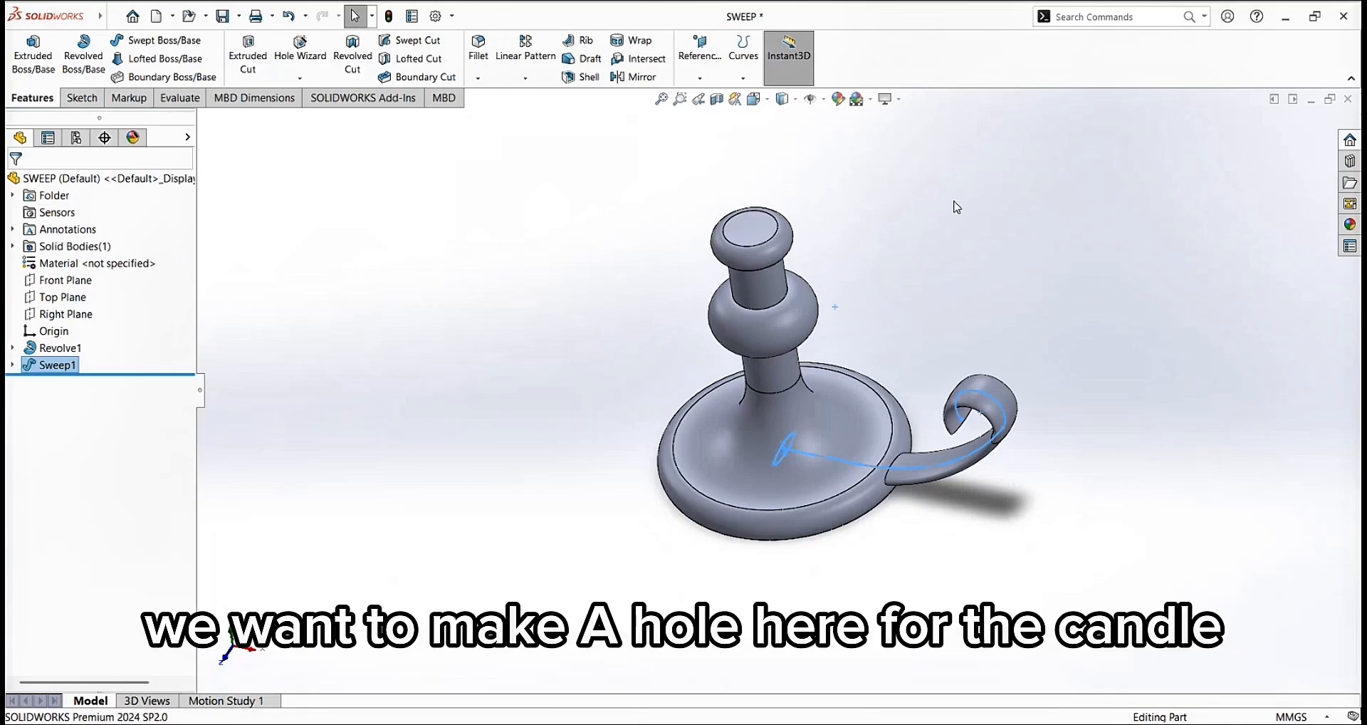
click(754, 230)
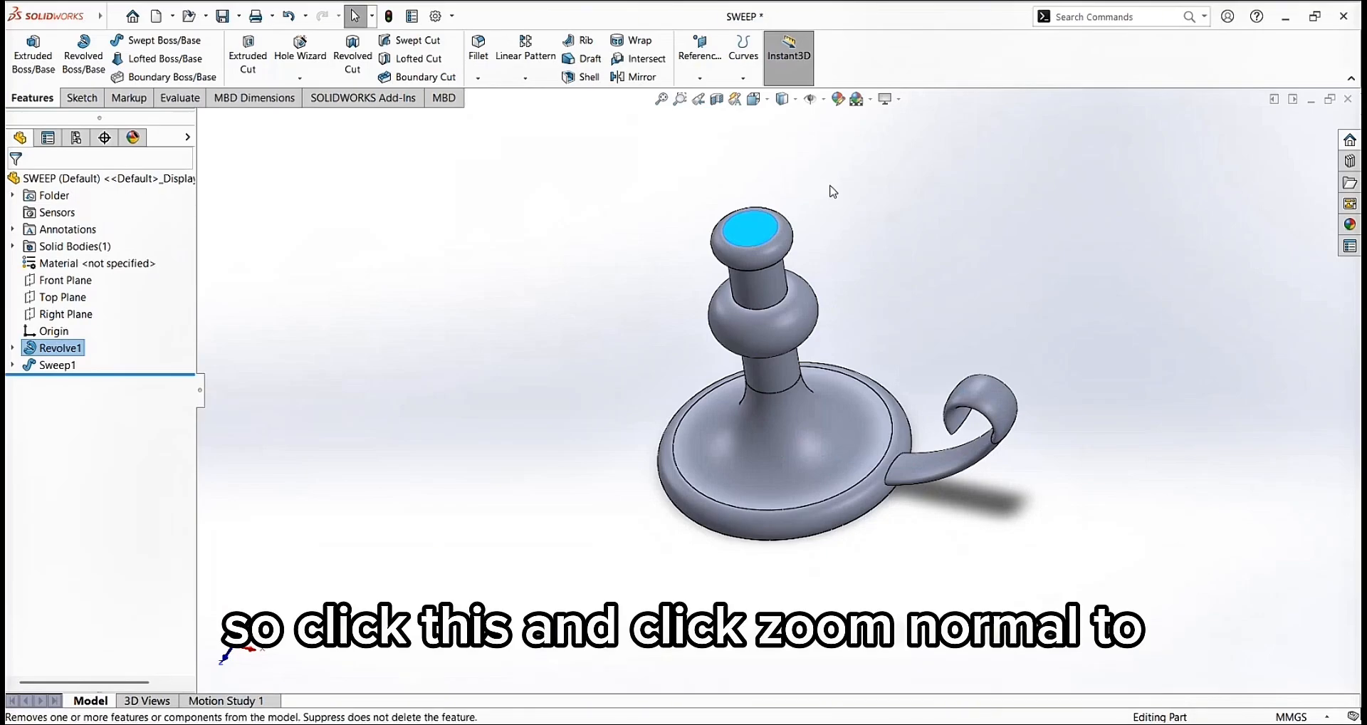
click(852, 207)
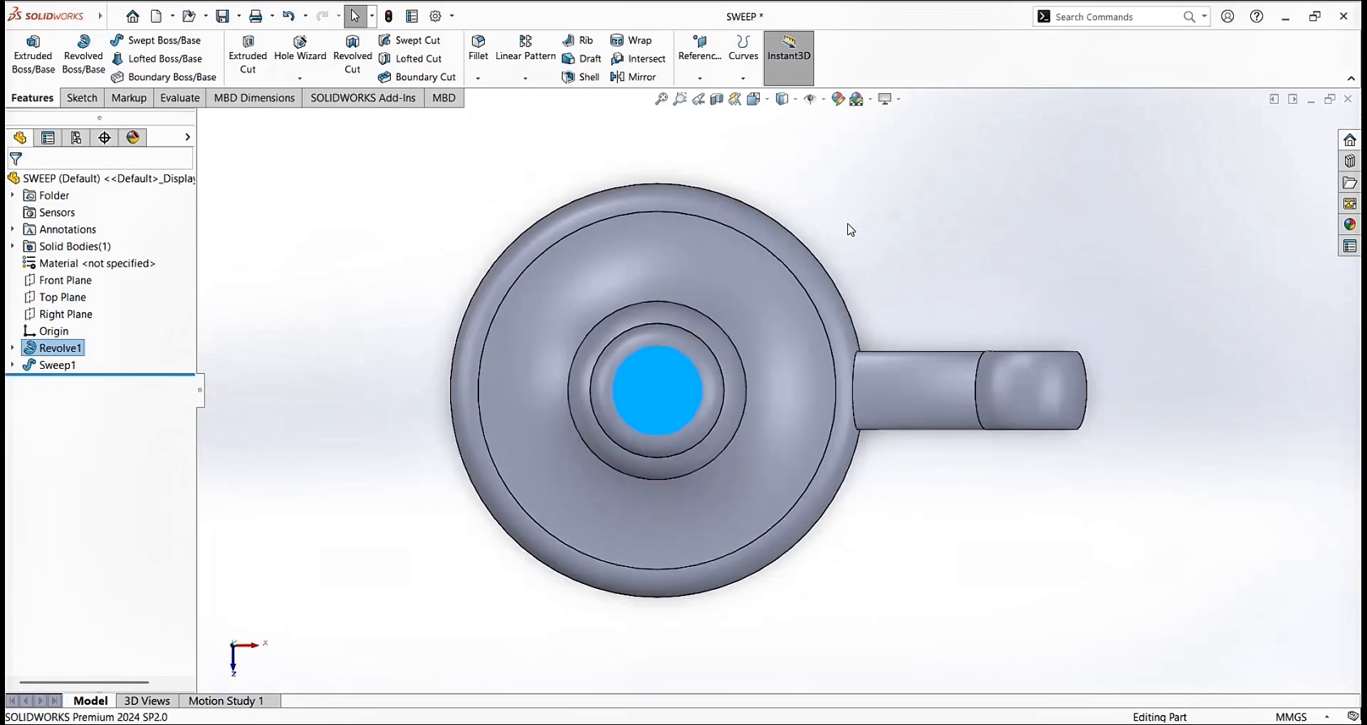
click(684, 350)
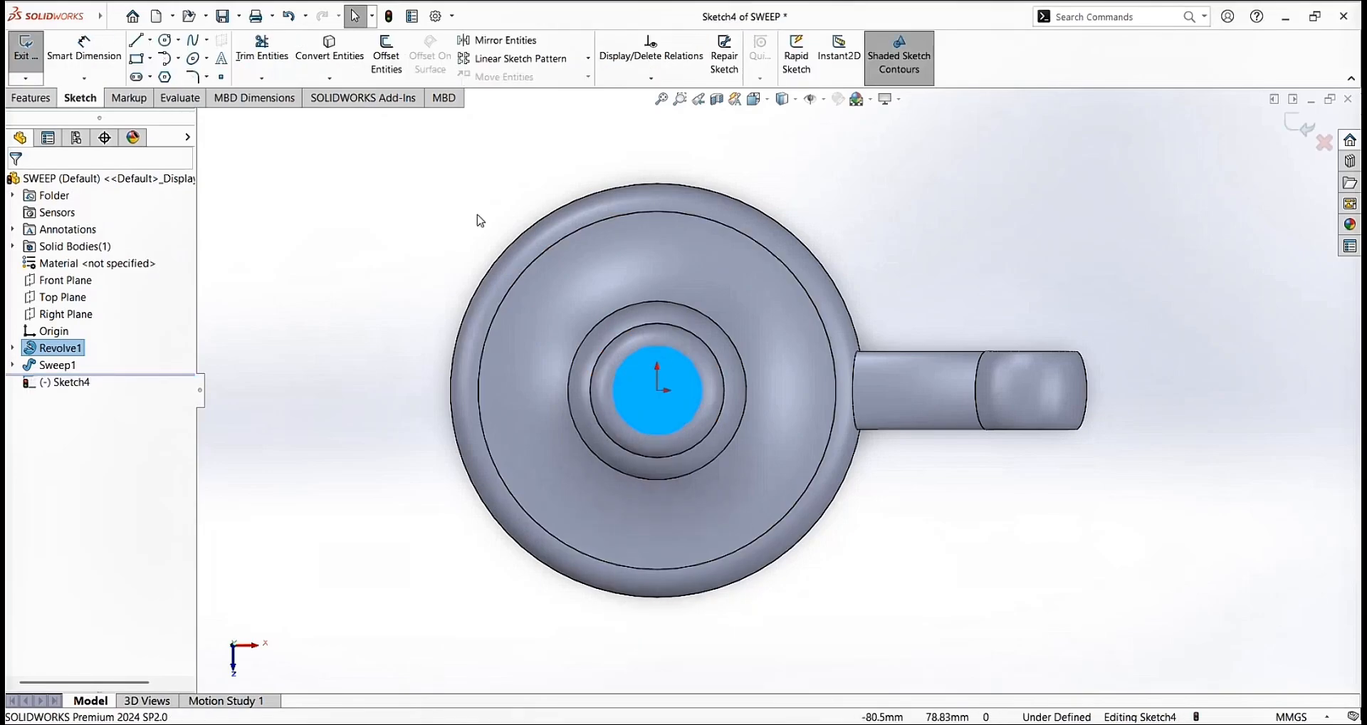
click(165, 40)
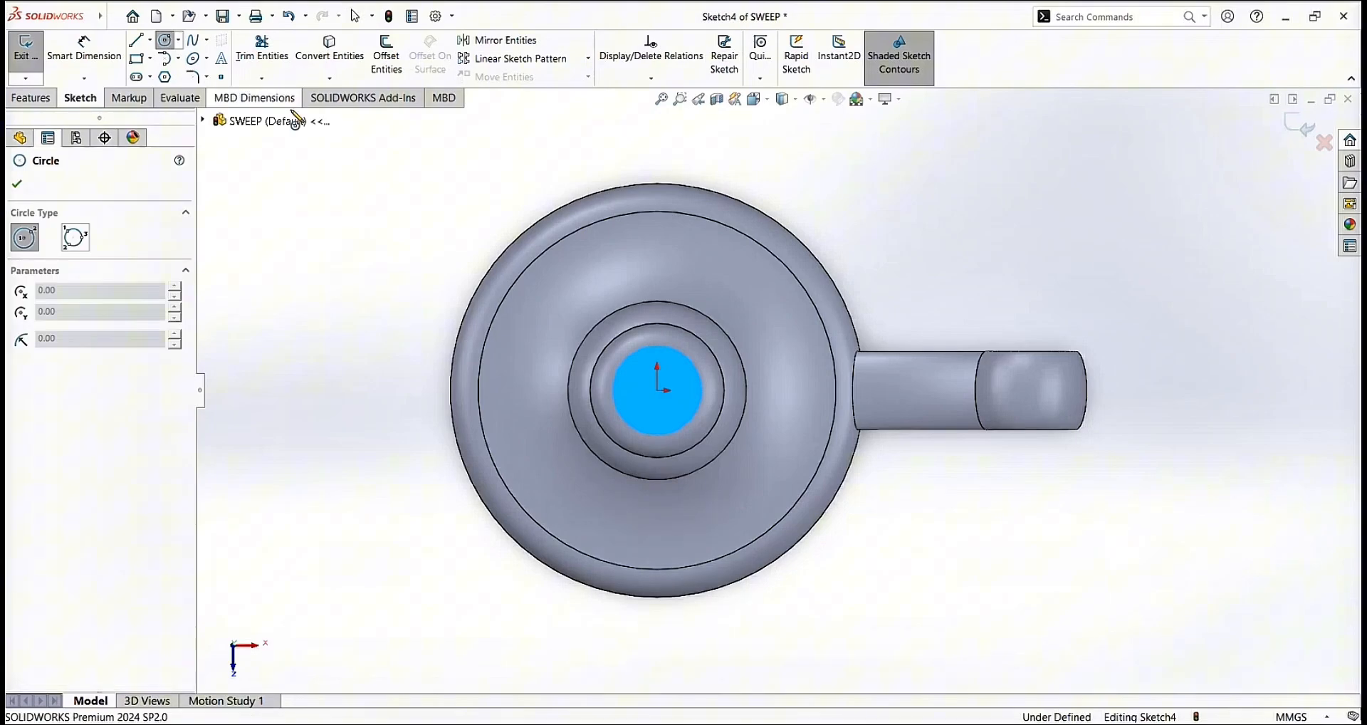
click(658, 391)
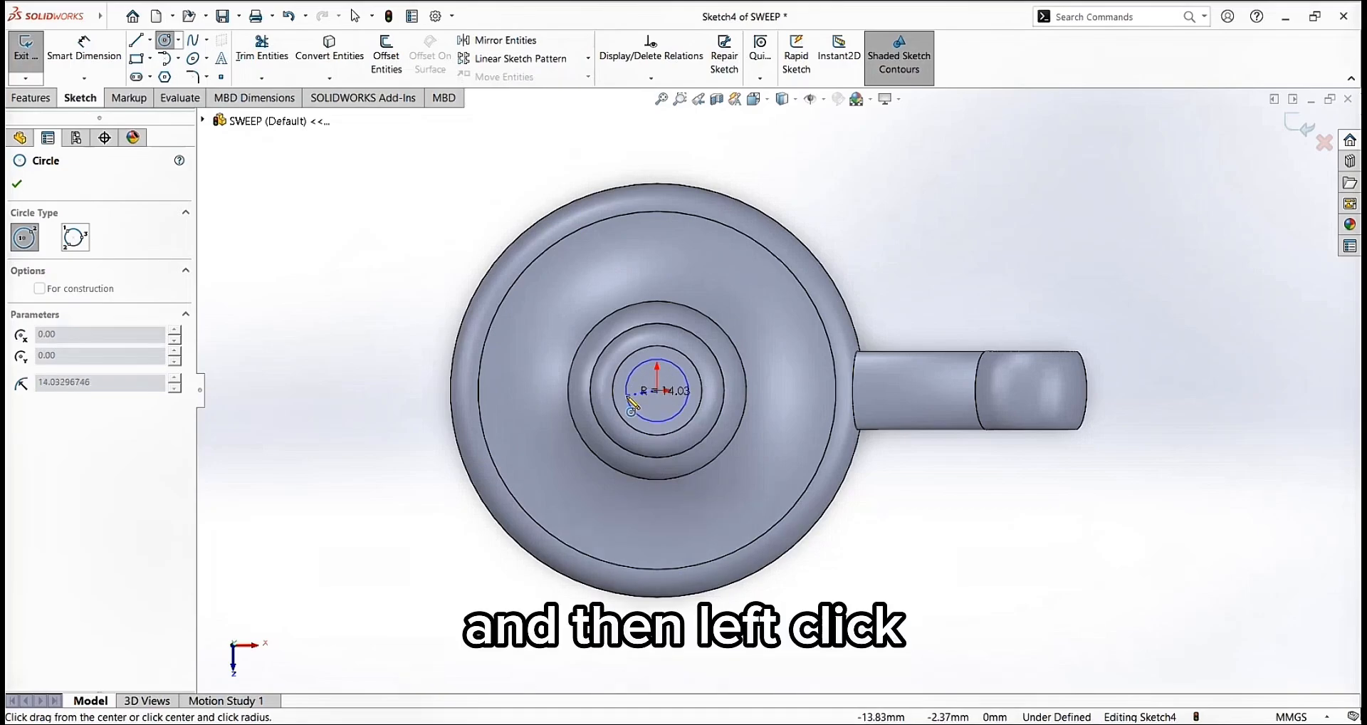
click(630, 400)
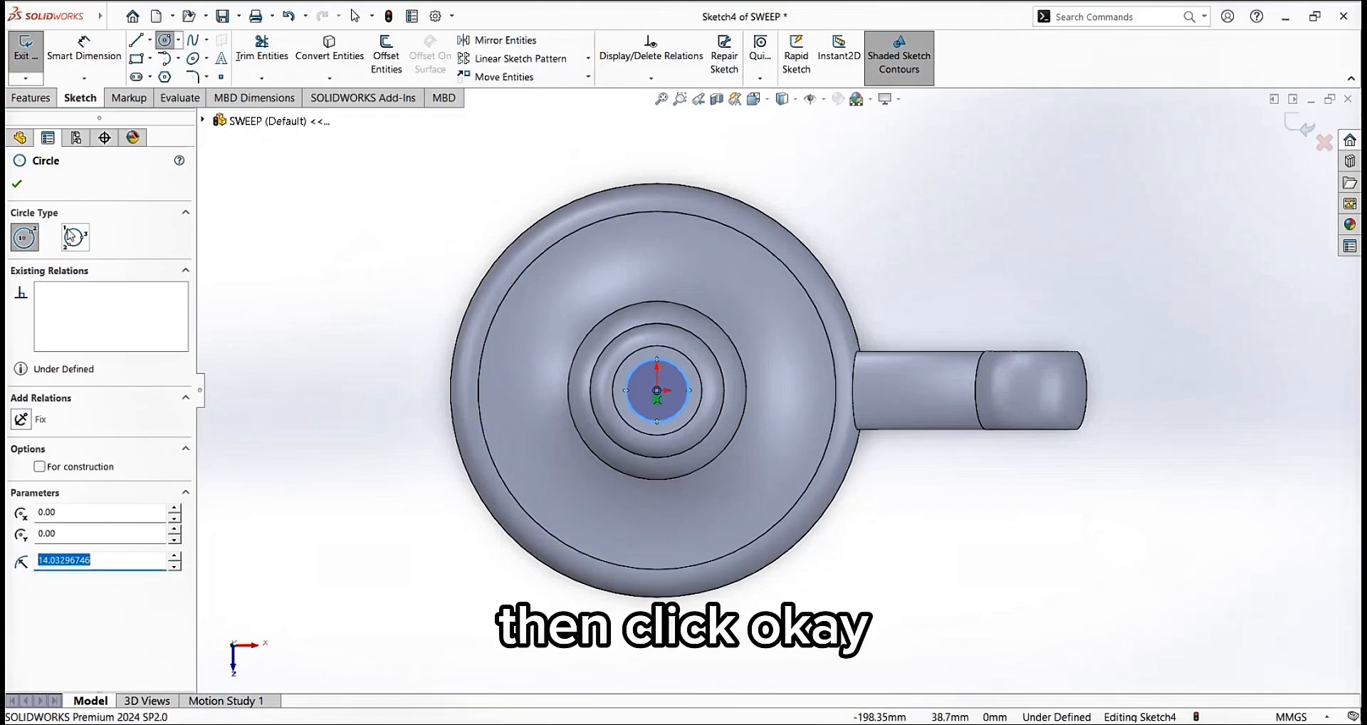
click(18, 186)
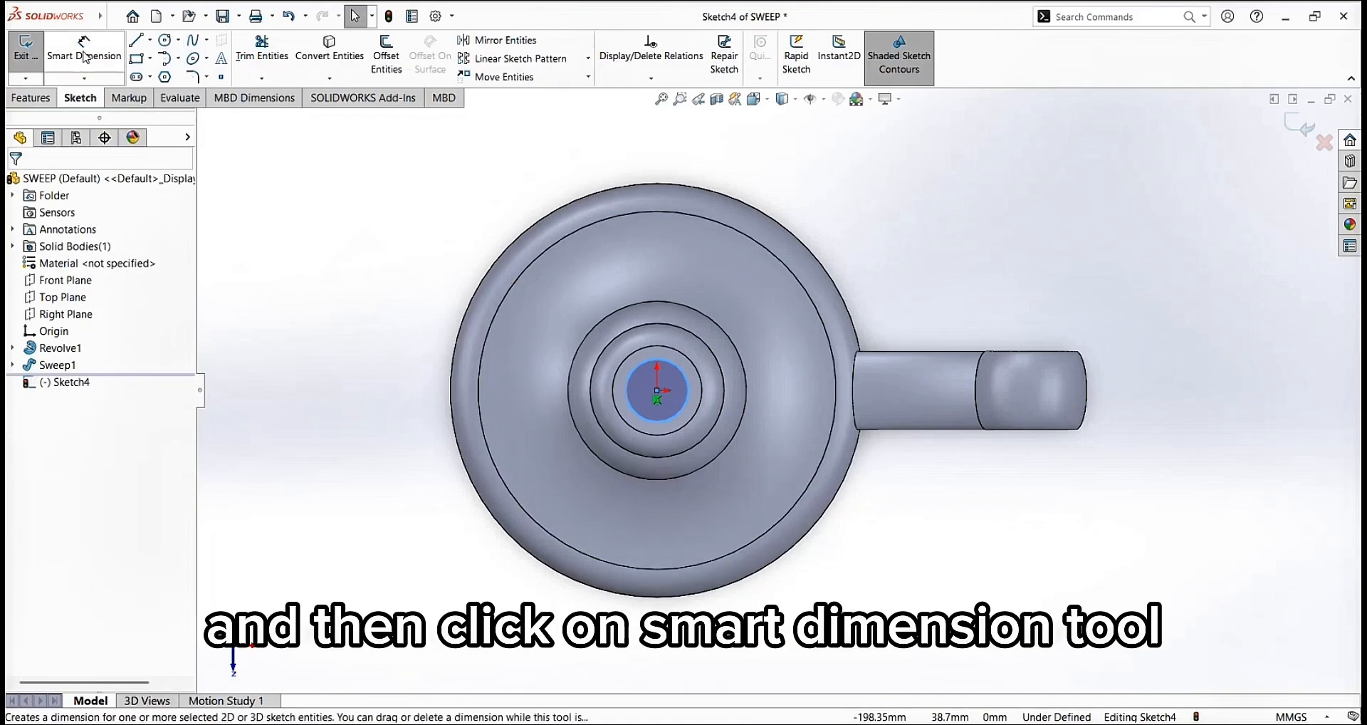
Dimension the circle's diameter and set it to 30 mm
click(84, 57)
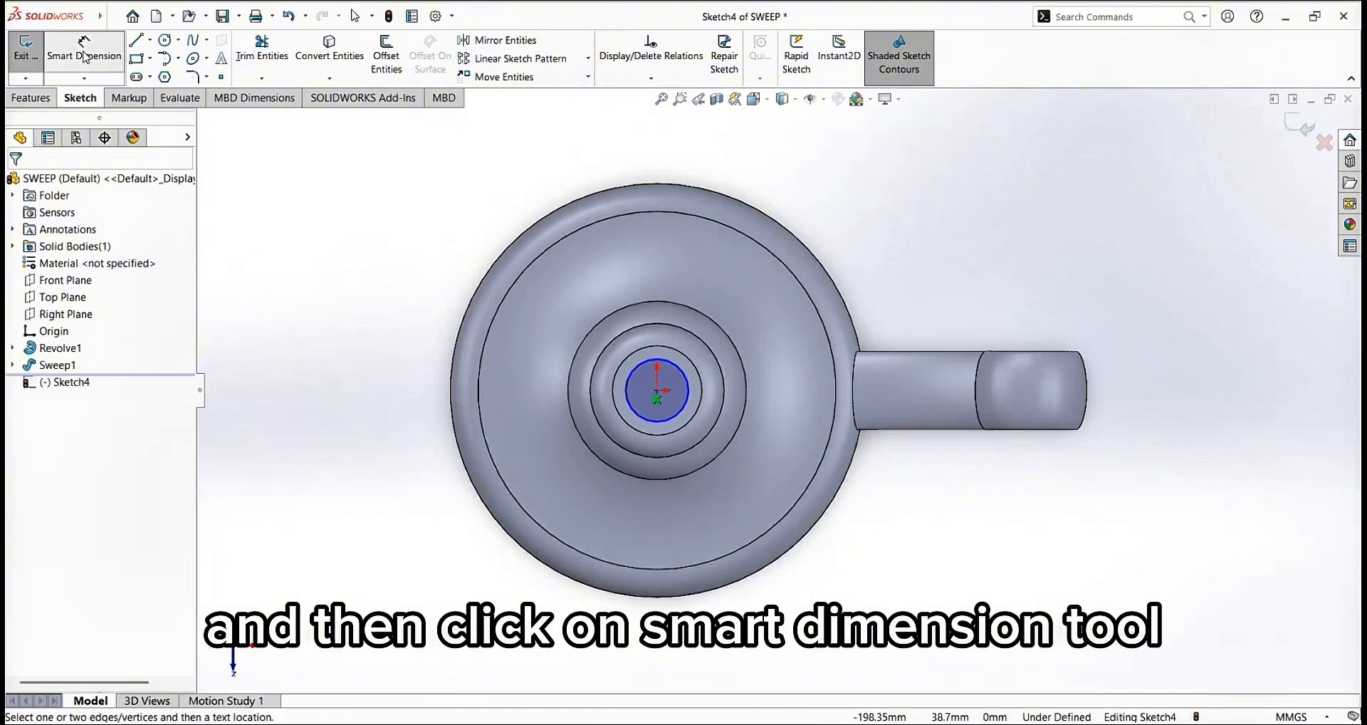
click(677, 374)
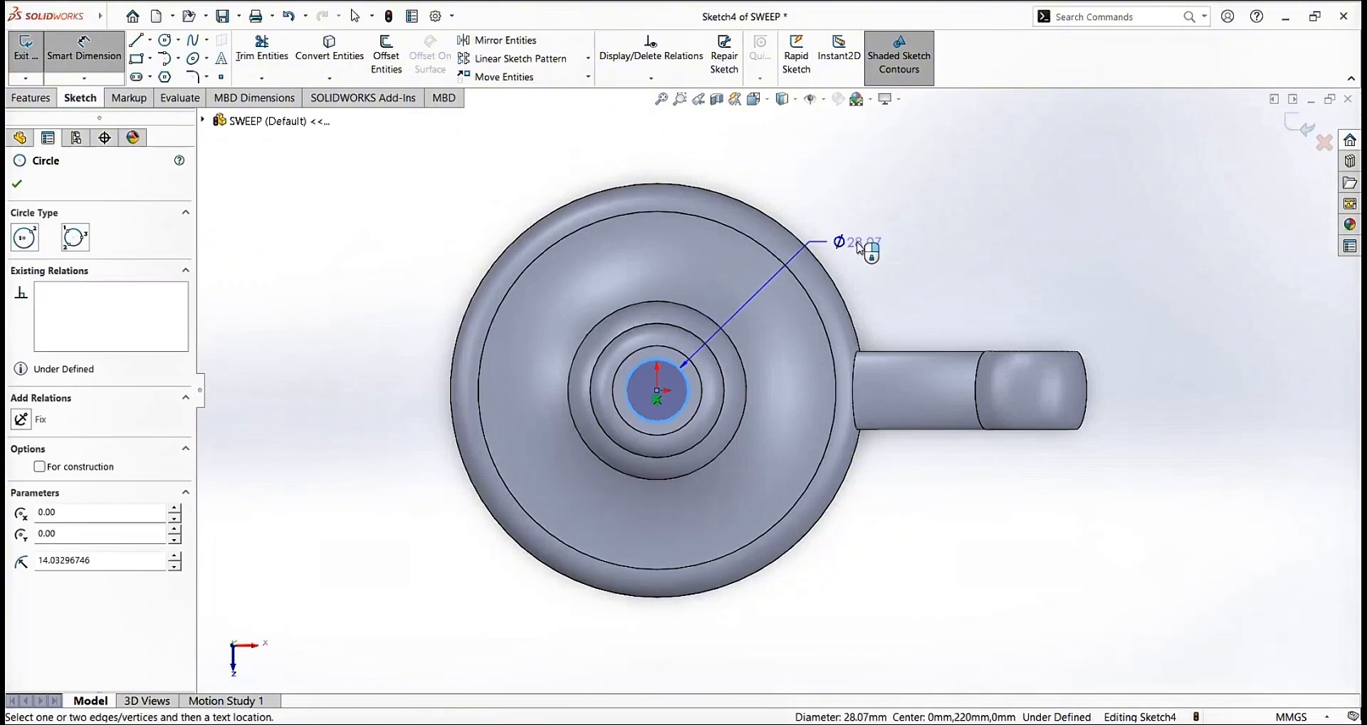
click(861, 246)
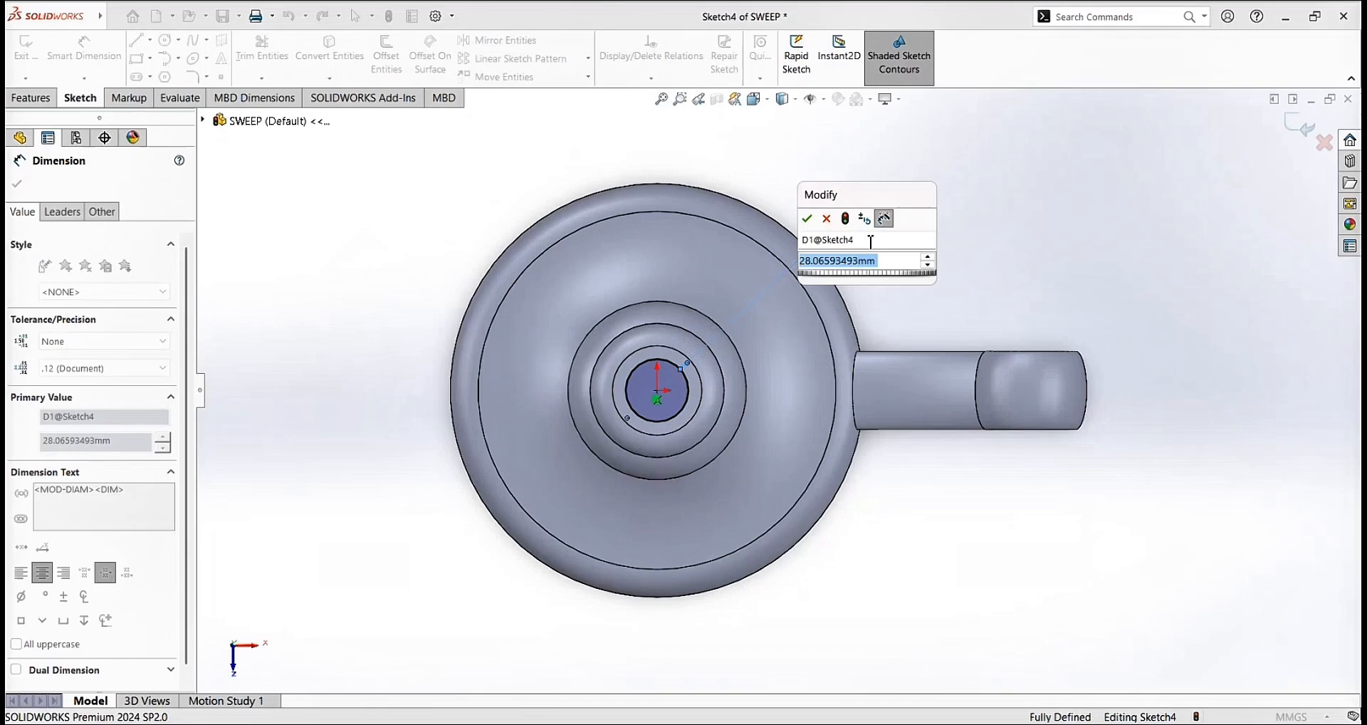
key(BackSpace)
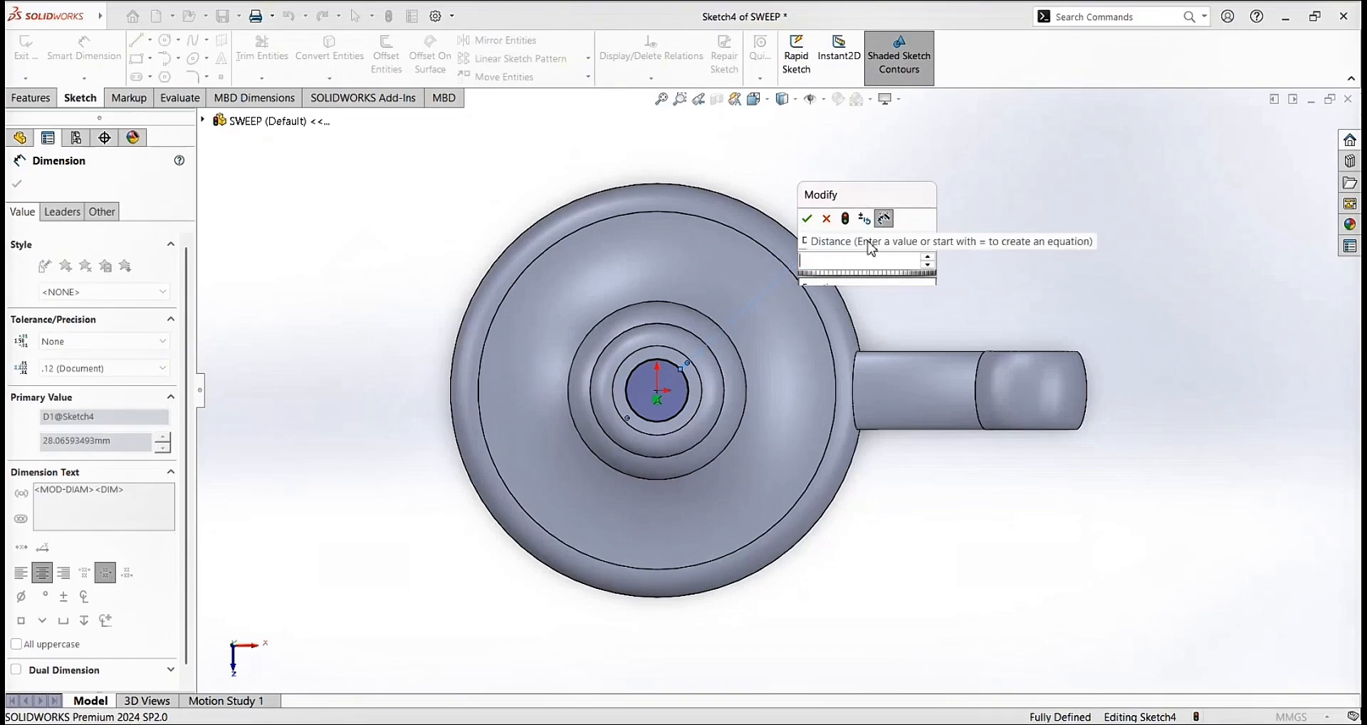
text(3)
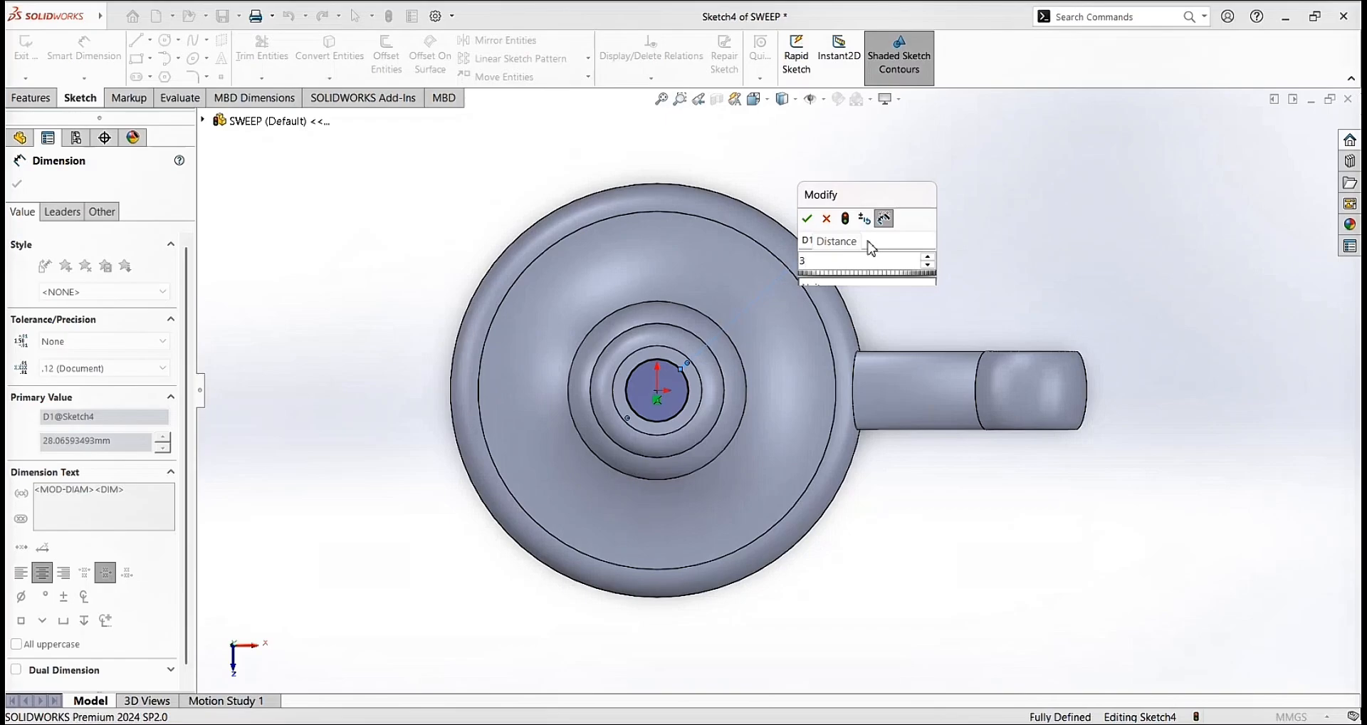
text(0)
click(807, 219)
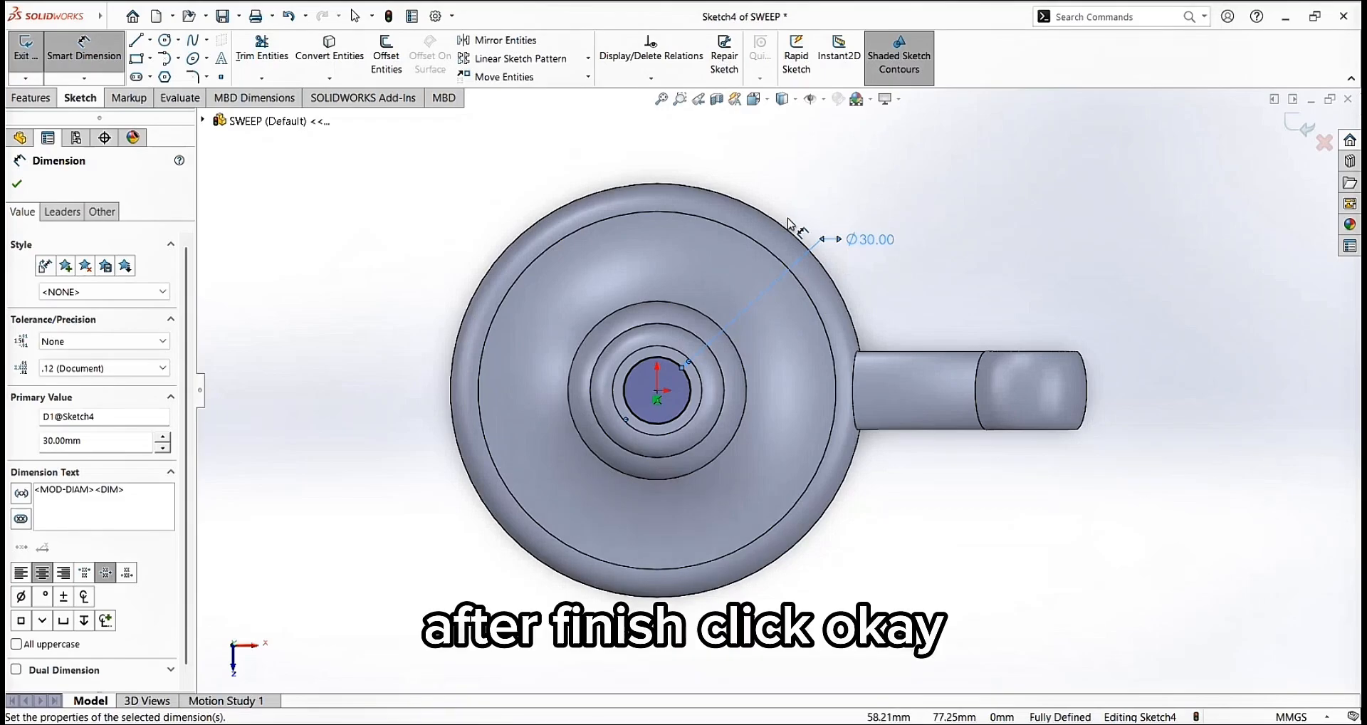
click(18, 185)
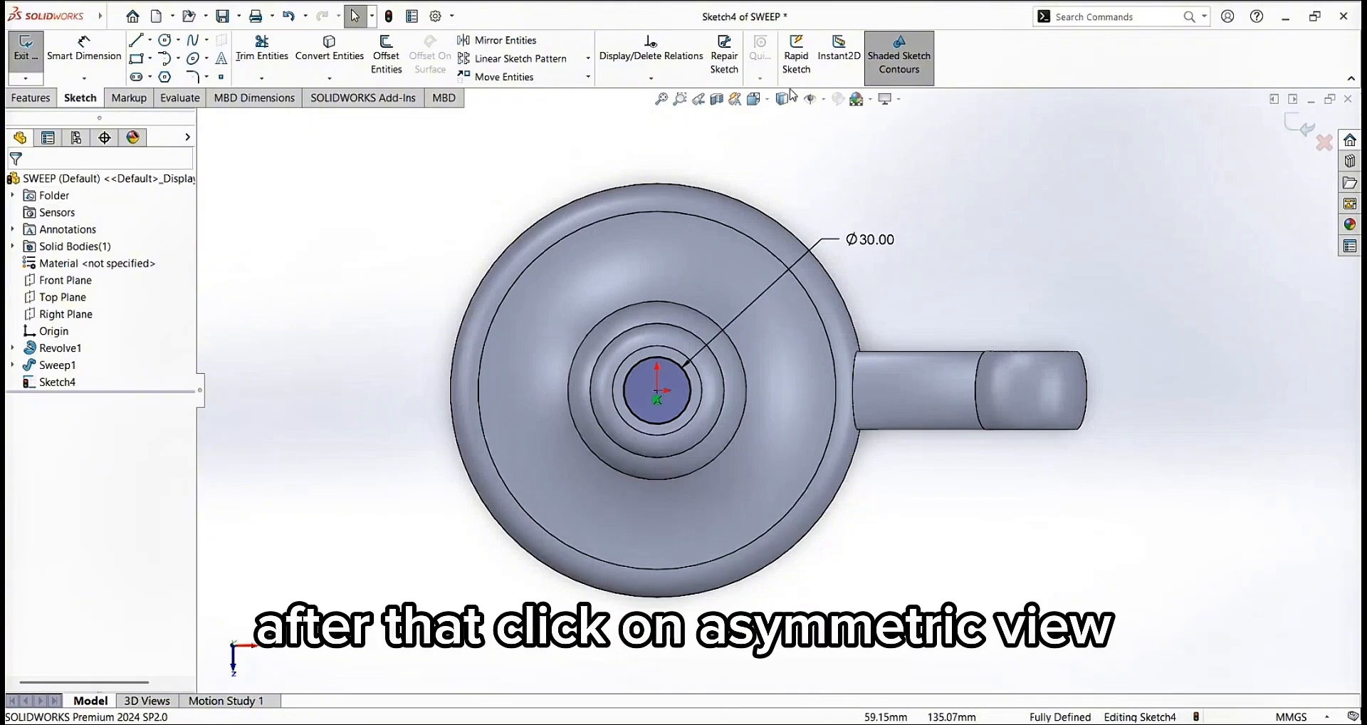
In isometric view, make a Blind Extruded Cut 25 mm deep from the circle sketch to form the candle hole
click(754, 99)
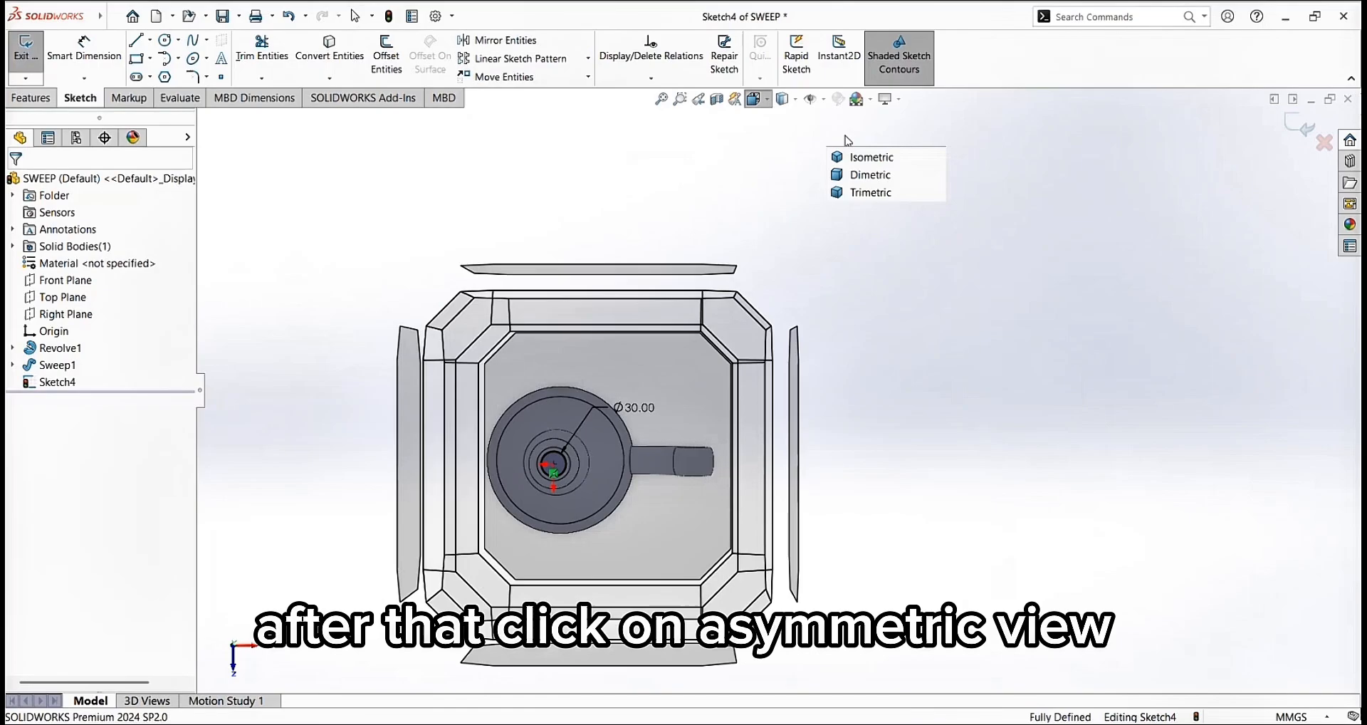
click(863, 156)
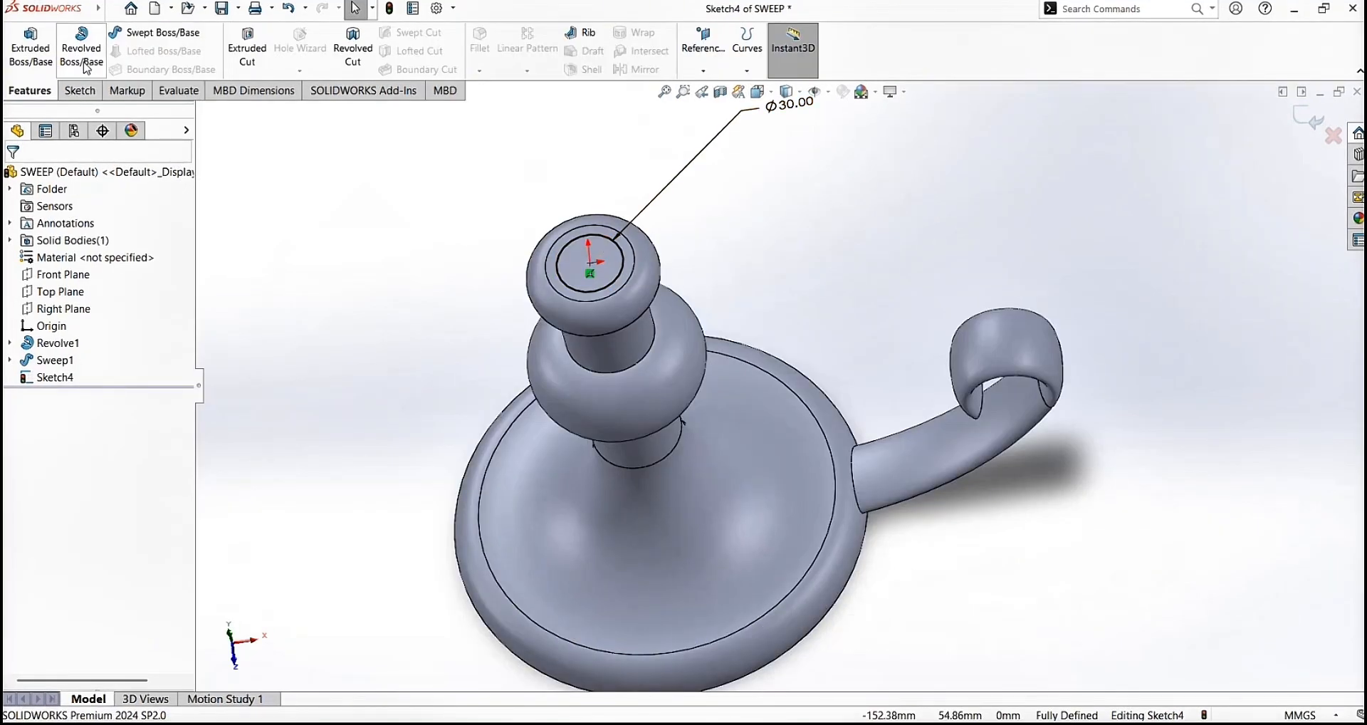
click(94, 93)
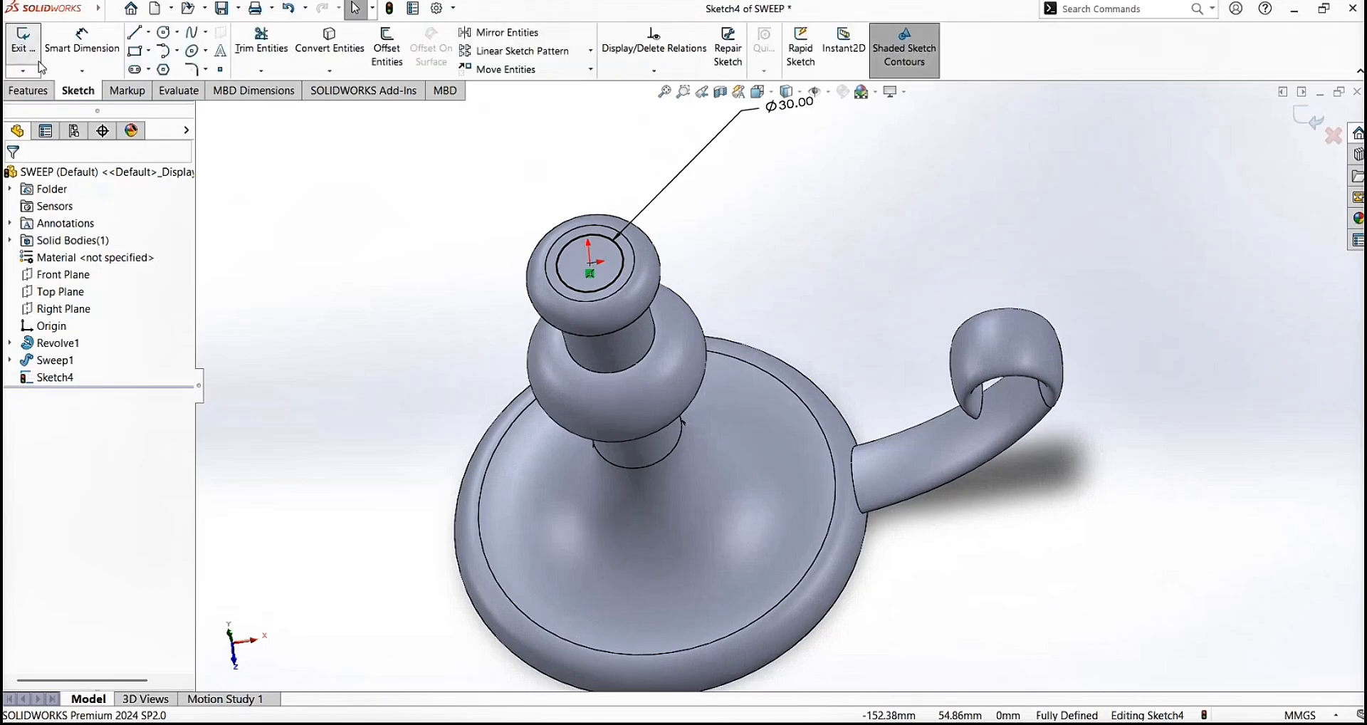
click(29, 91)
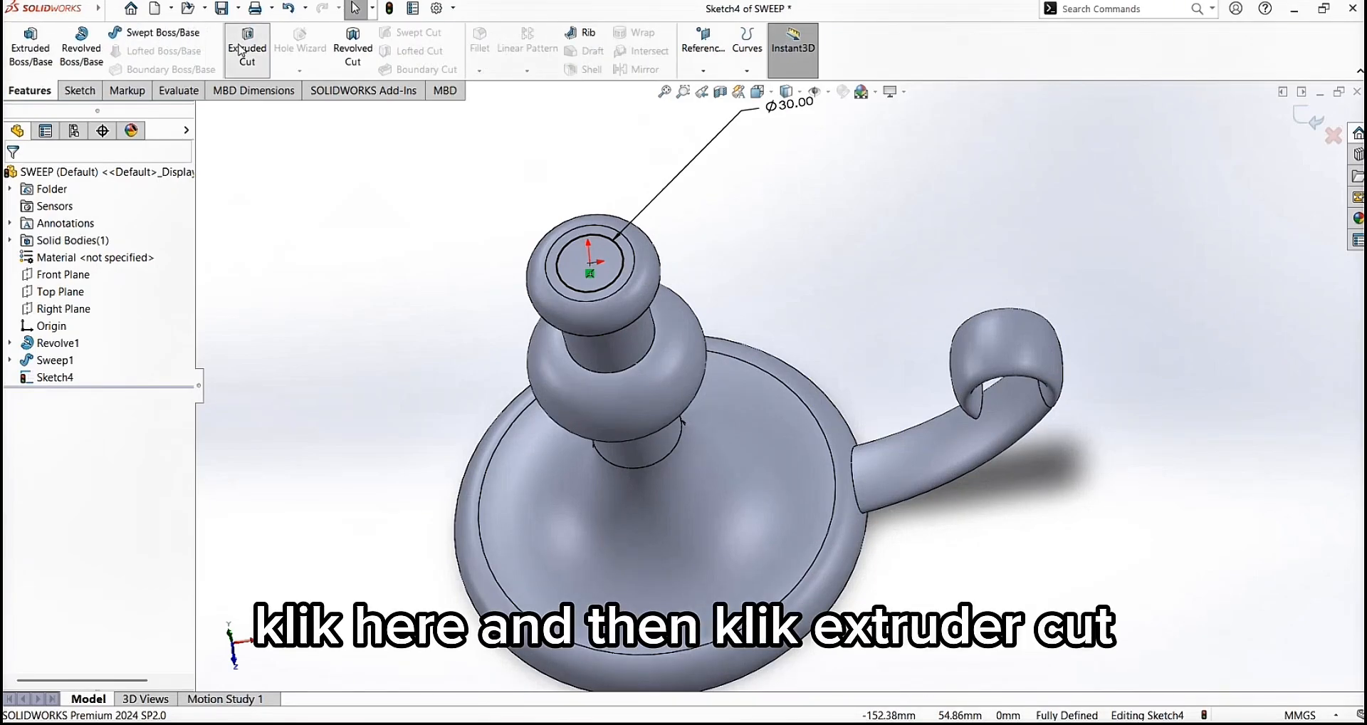
click(245, 47)
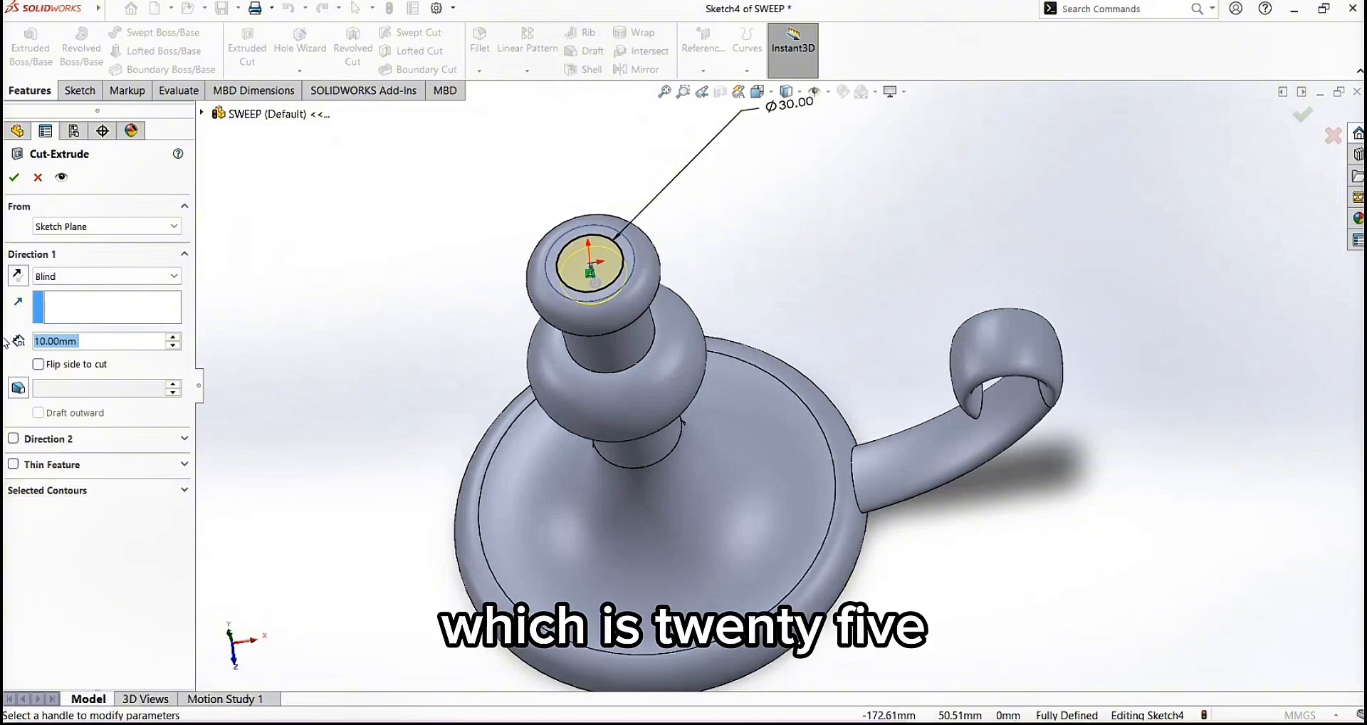
text(2)
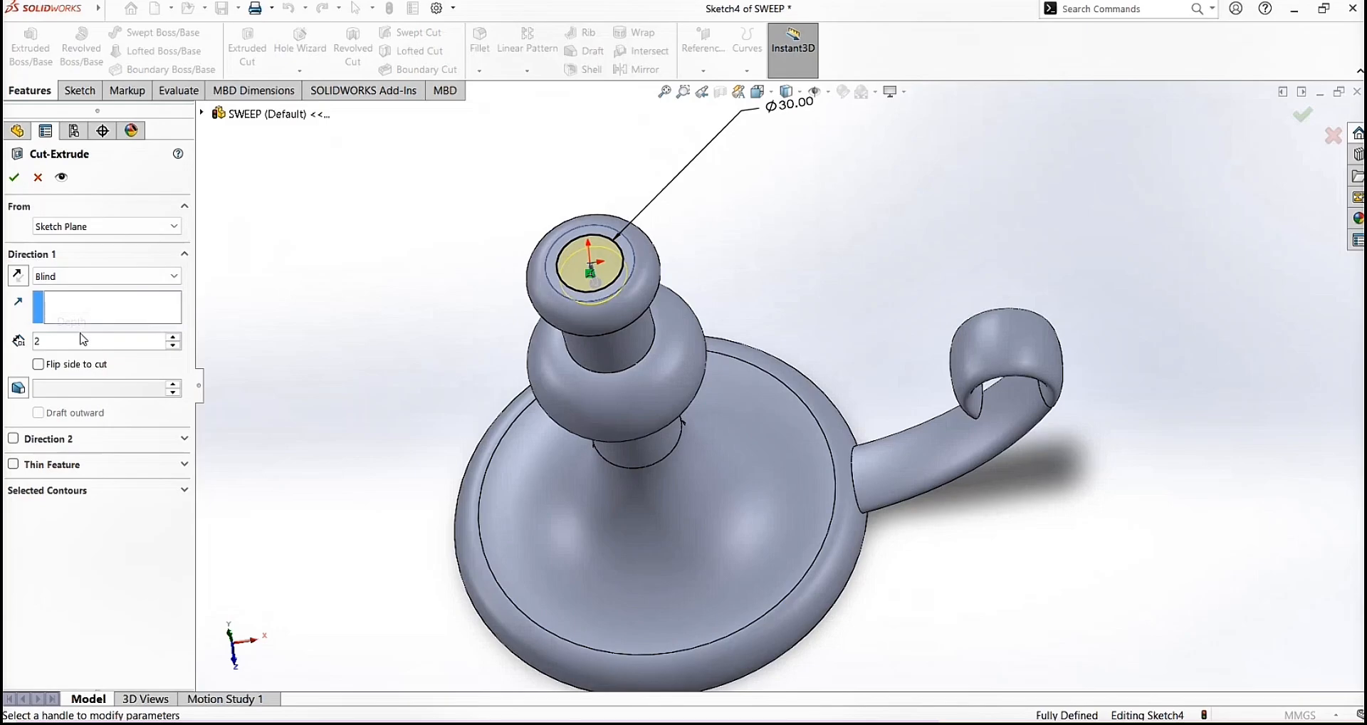
text(5)
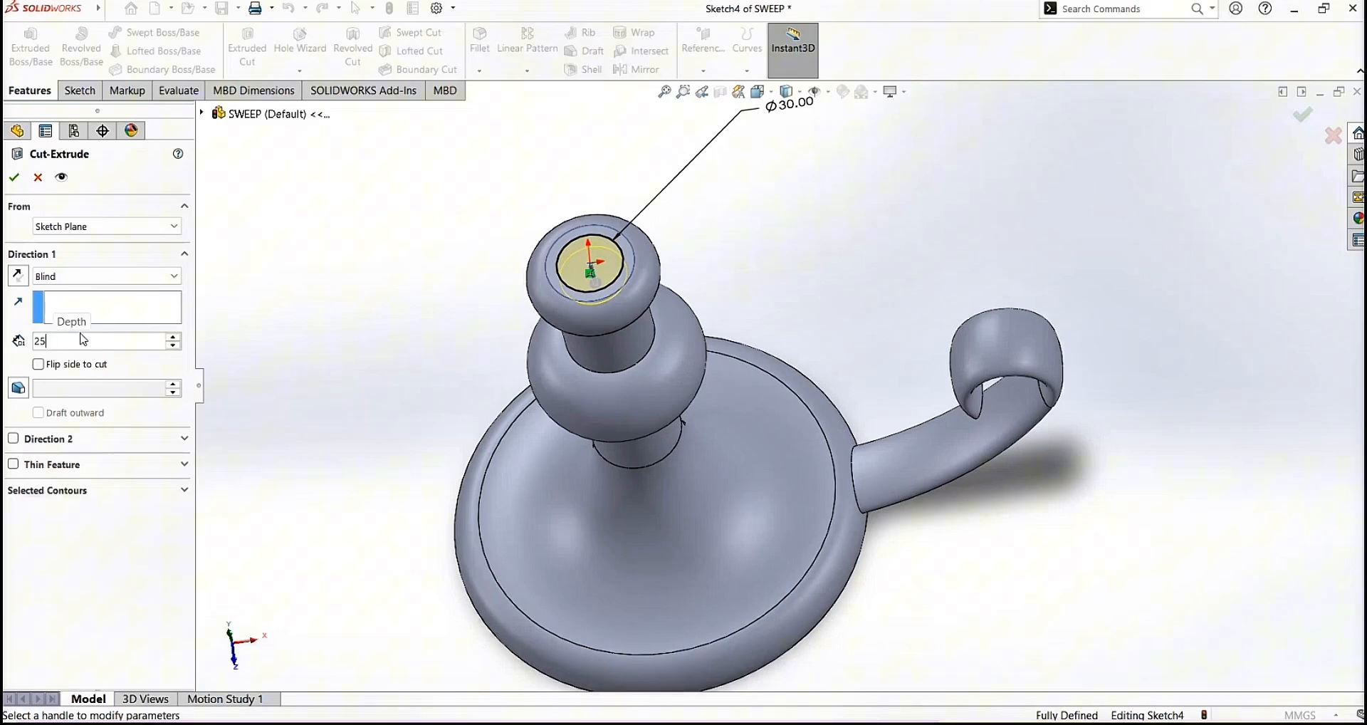
click(13, 178)
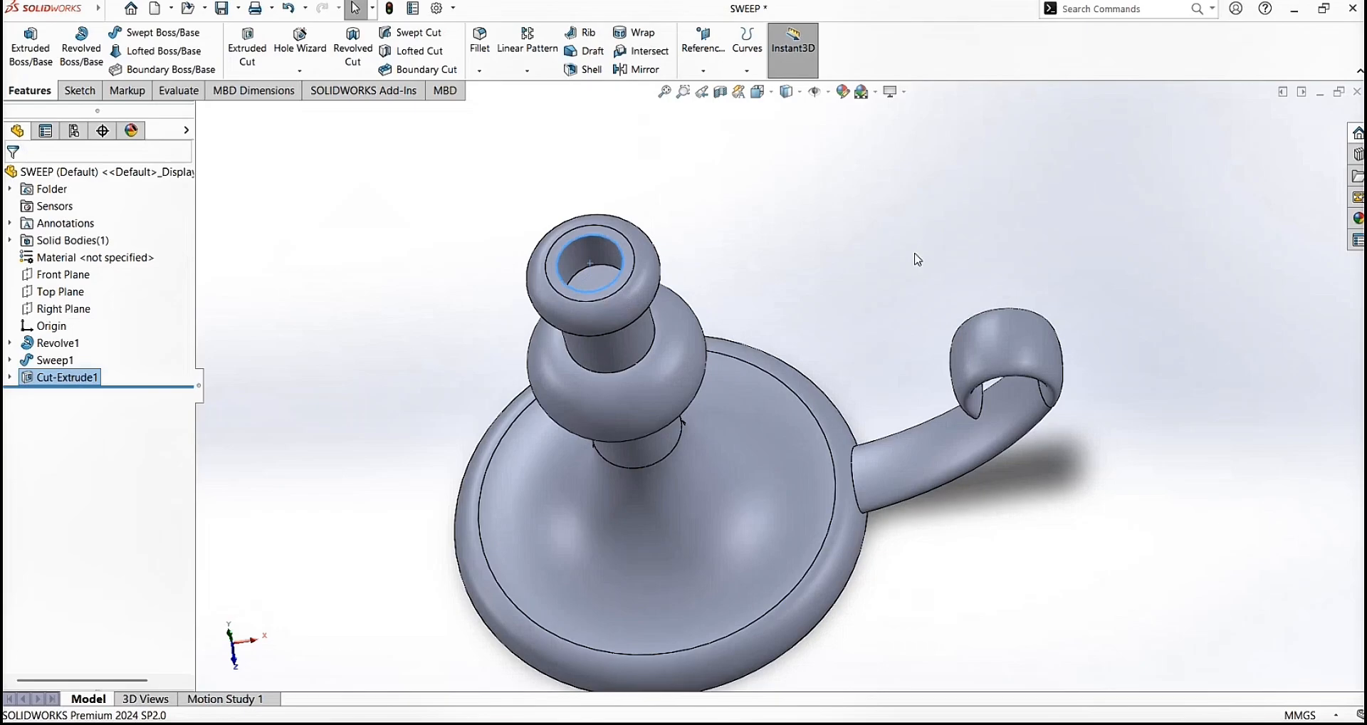
Inspect the candle hole from above and return the model to isometric view
middle_drag(918, 259, 930, 337)
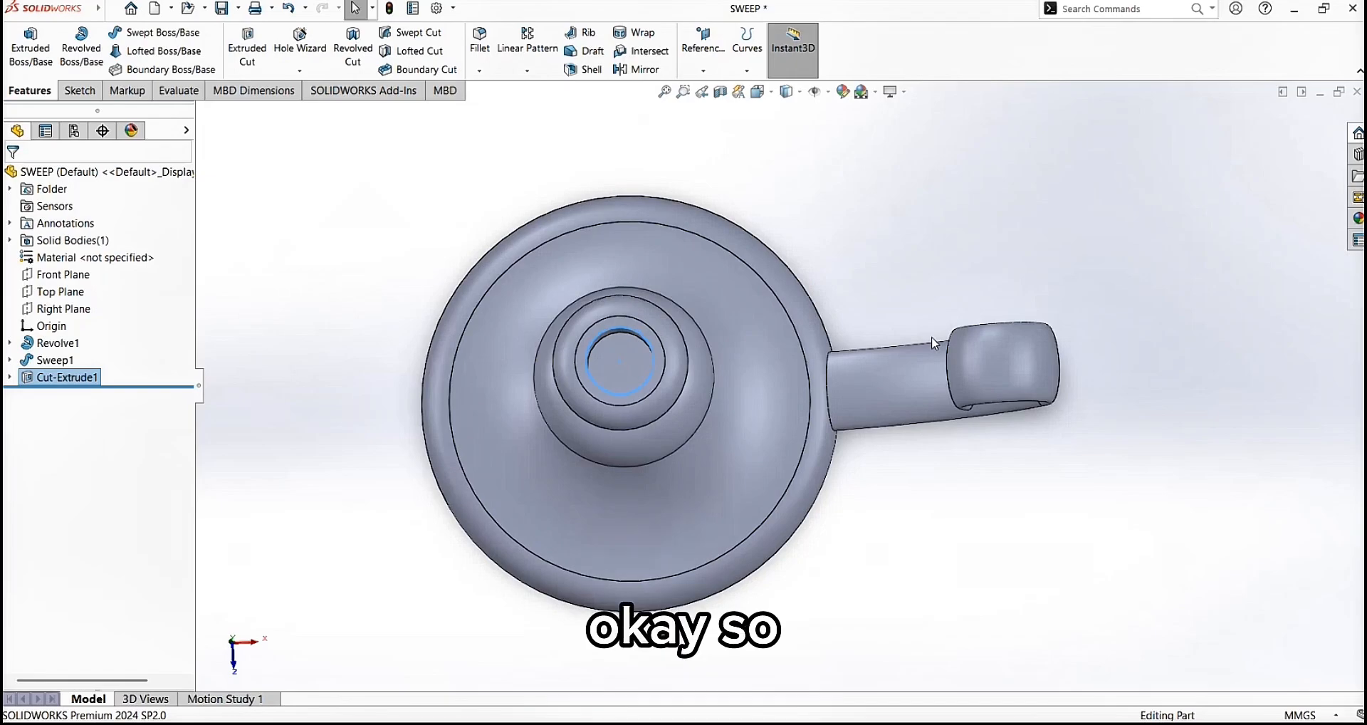
middle_drag(931, 337, 925, 277)
click(765, 97)
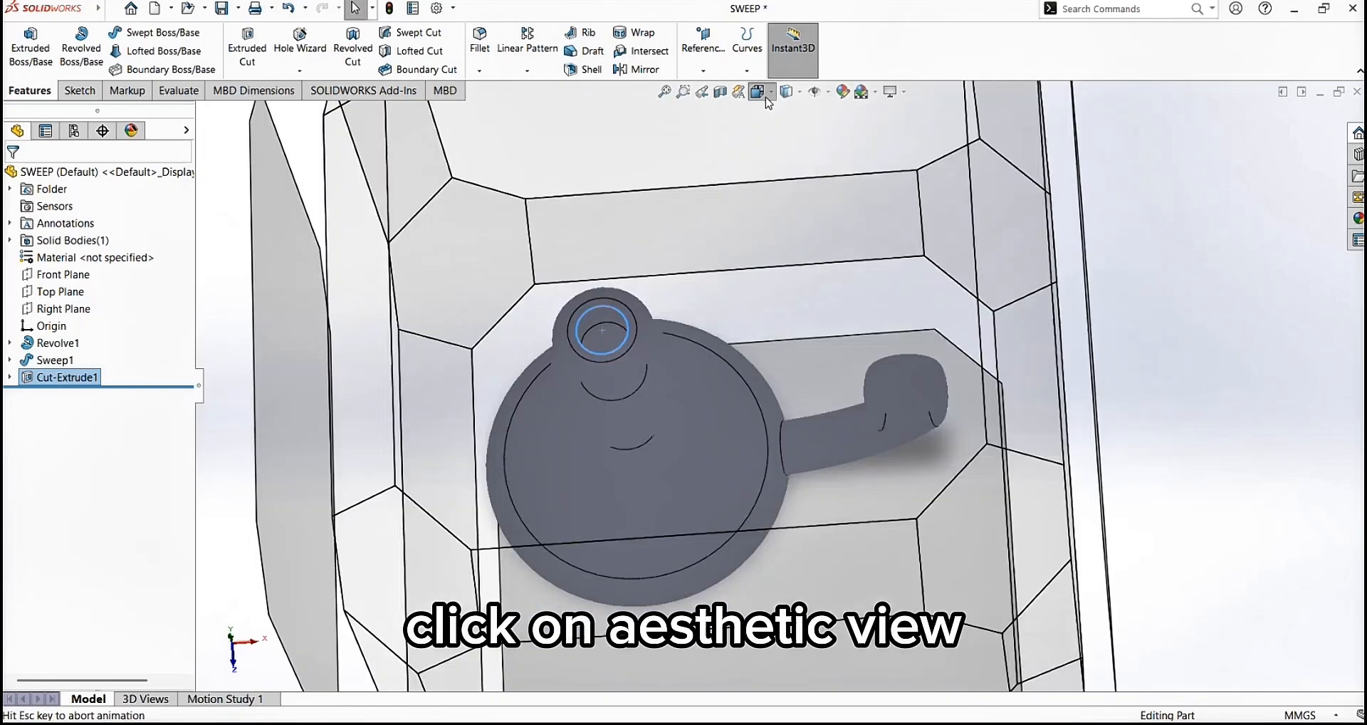
click(860, 153)
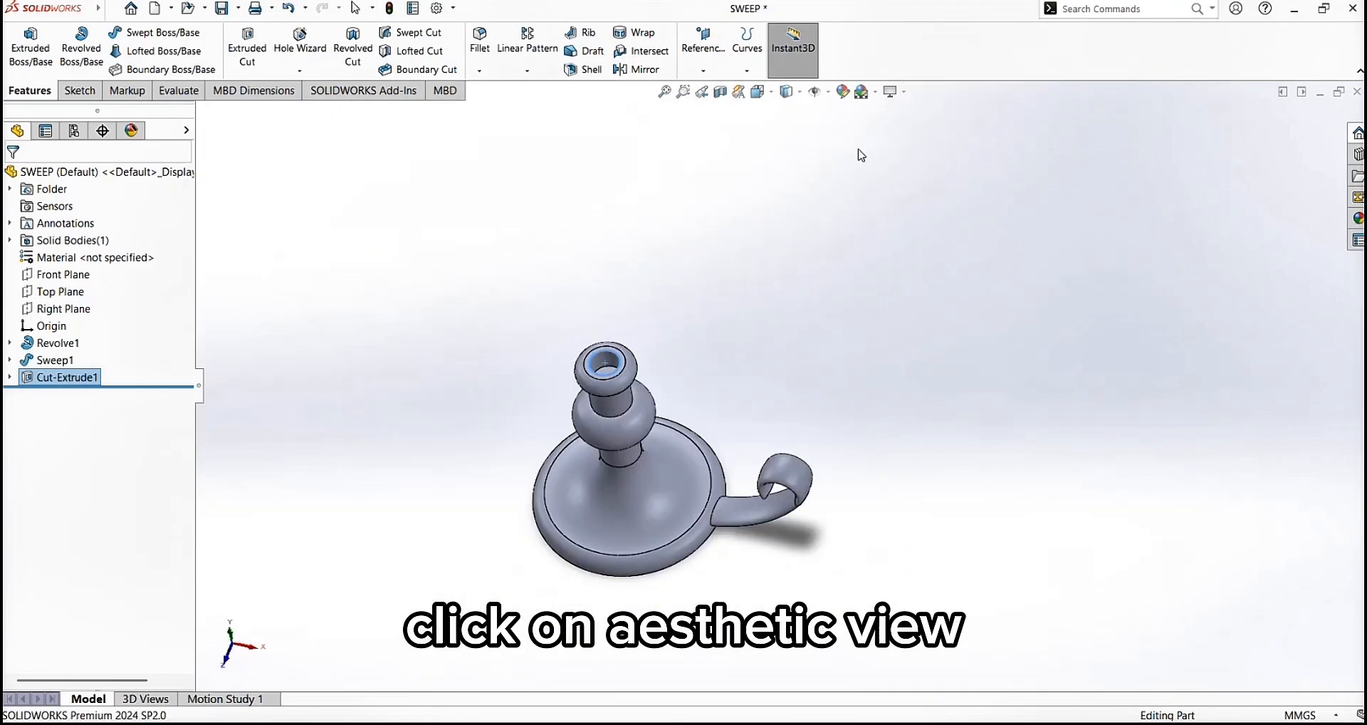
click(843, 91)
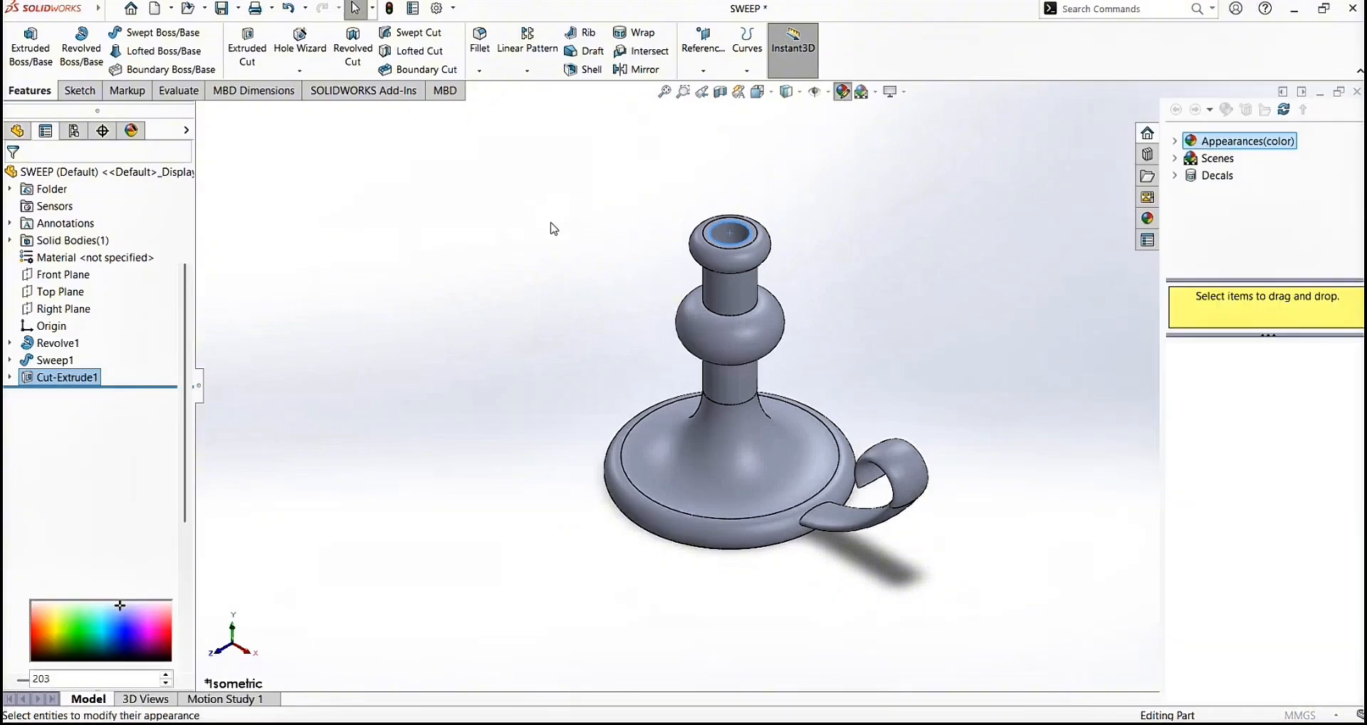
click(75, 532)
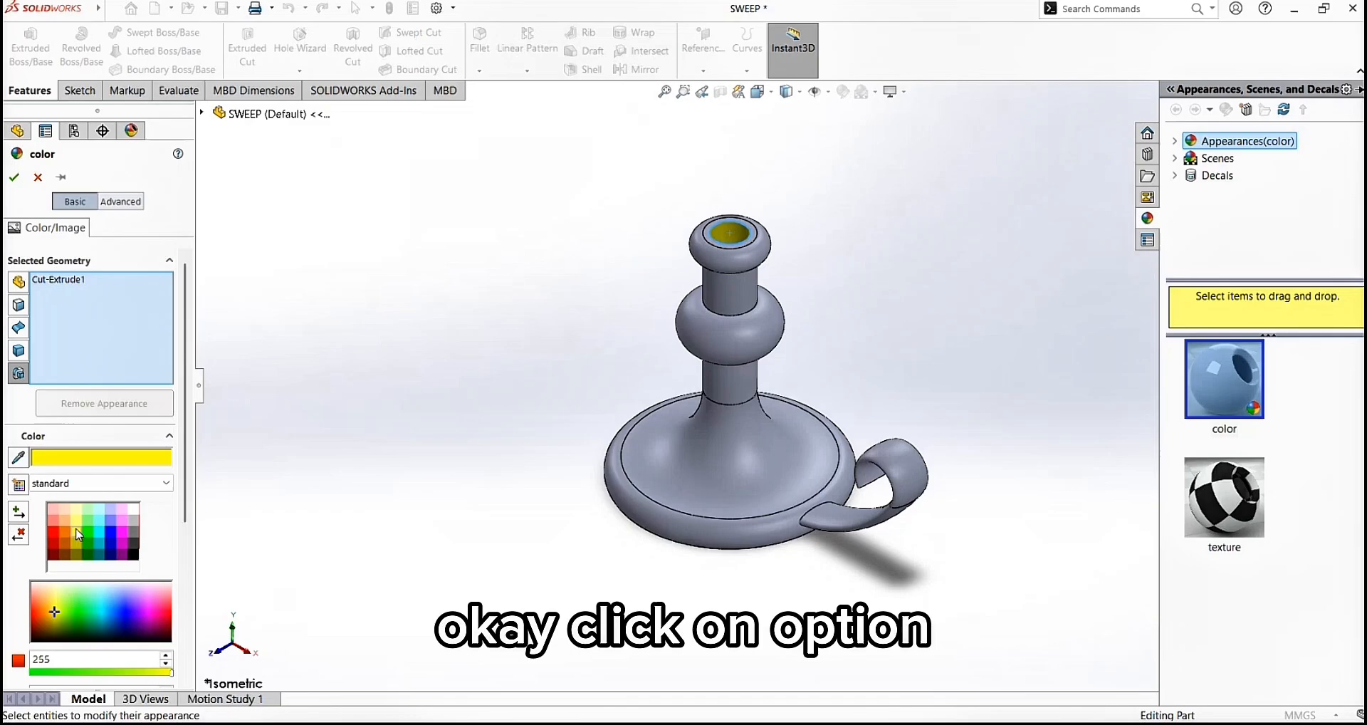
click(39, 177)
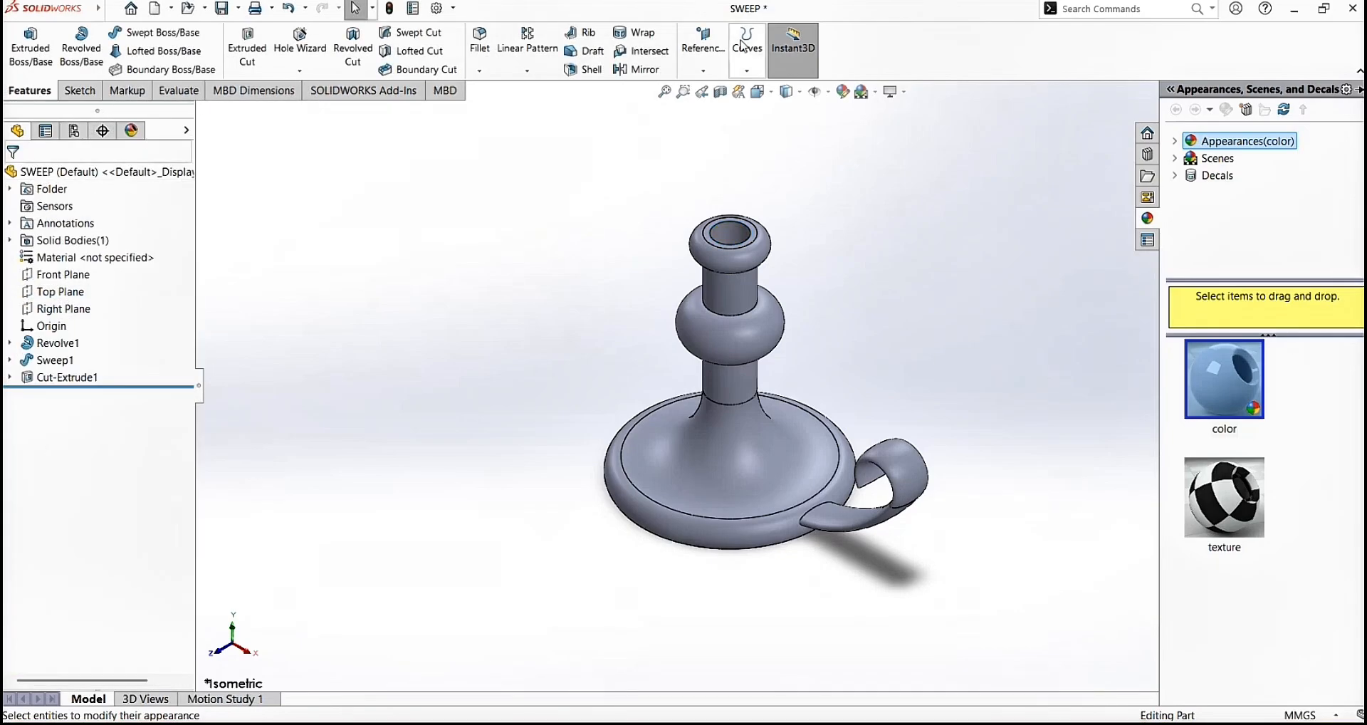
Apply a light yellow color appearance from the standard swatches to the whole SWEEP part
click(842, 91)
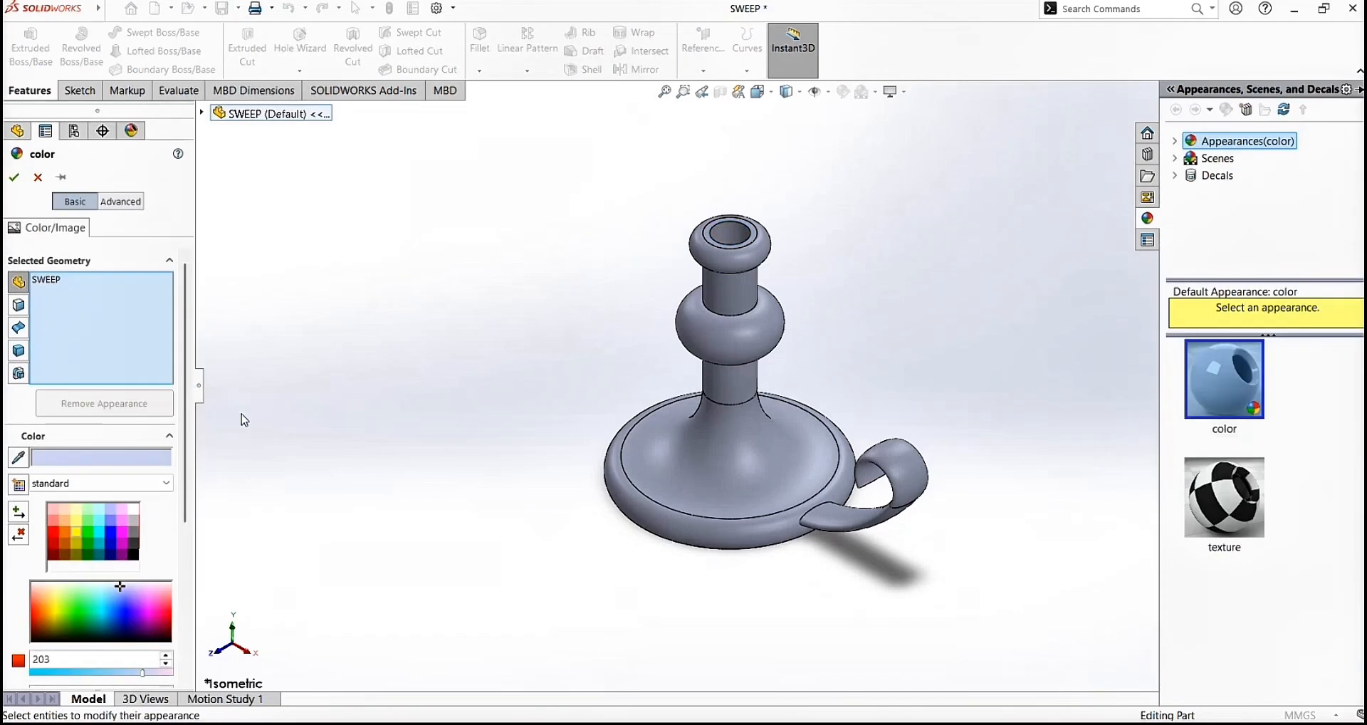
click(107, 526)
click(79, 524)
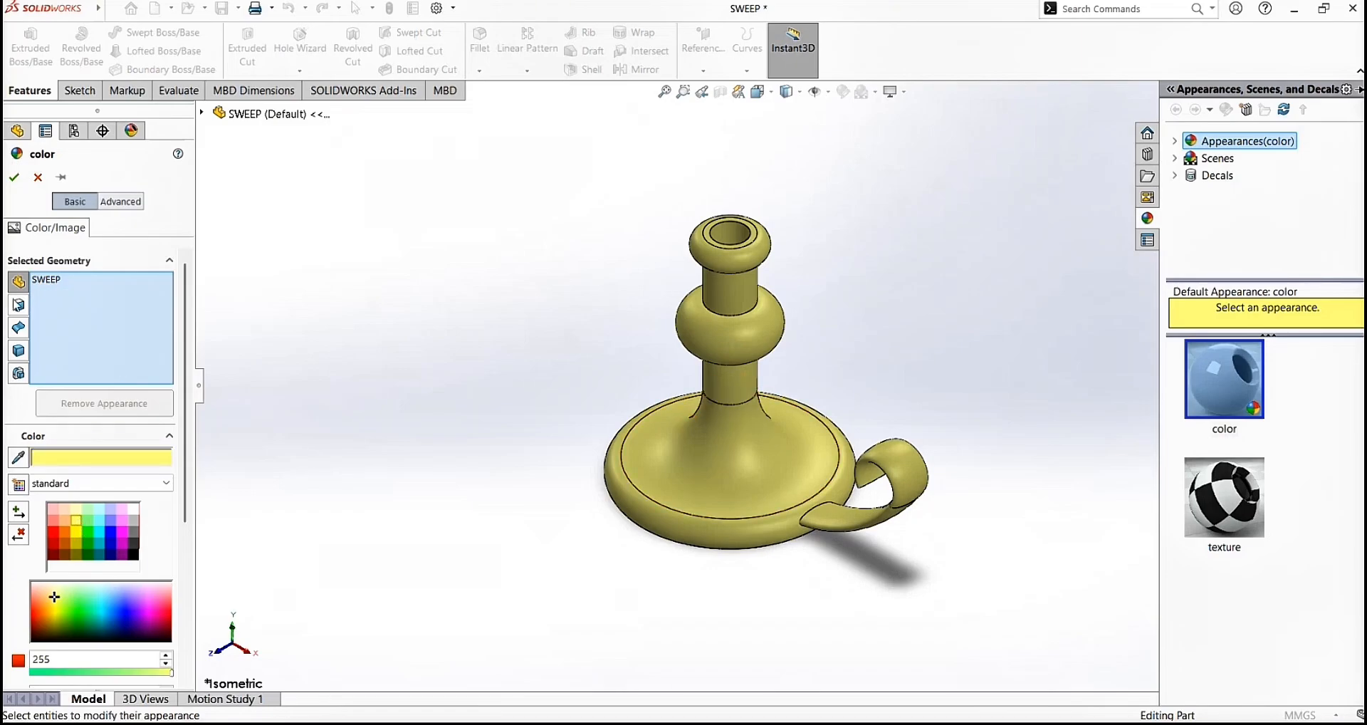
click(13, 177)
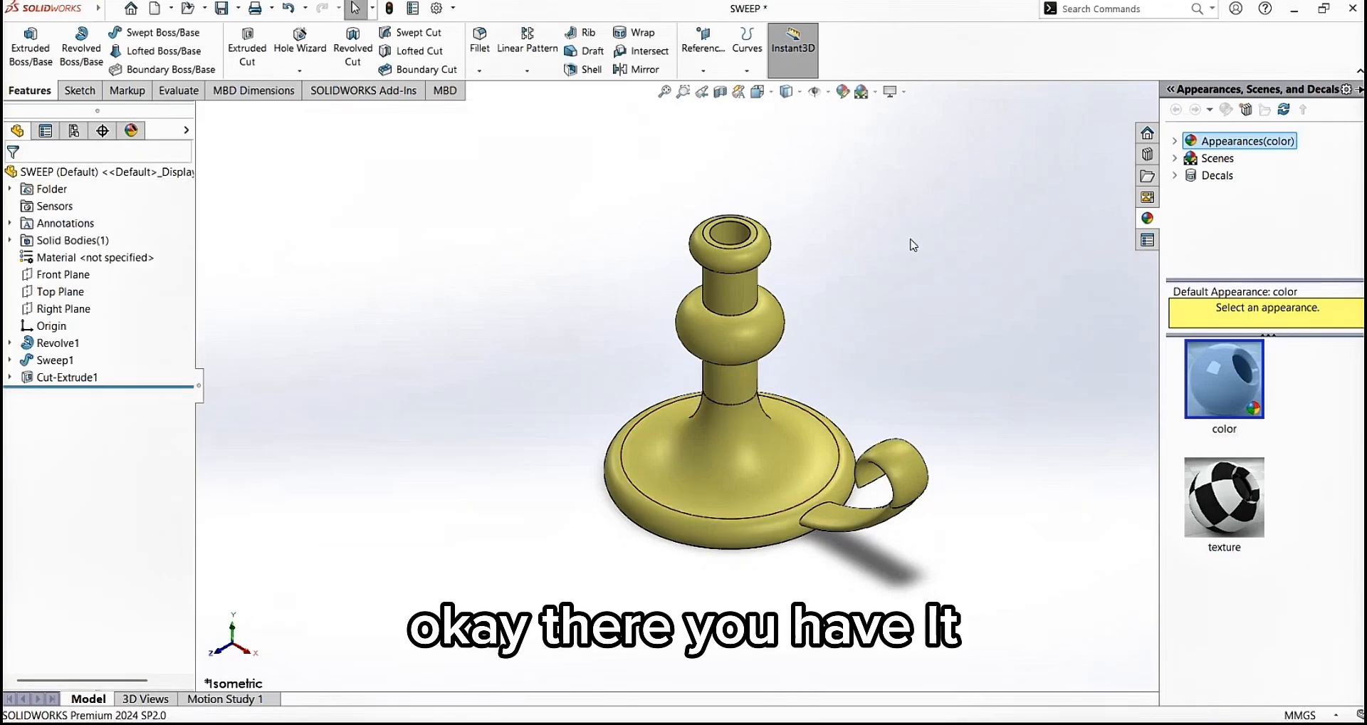